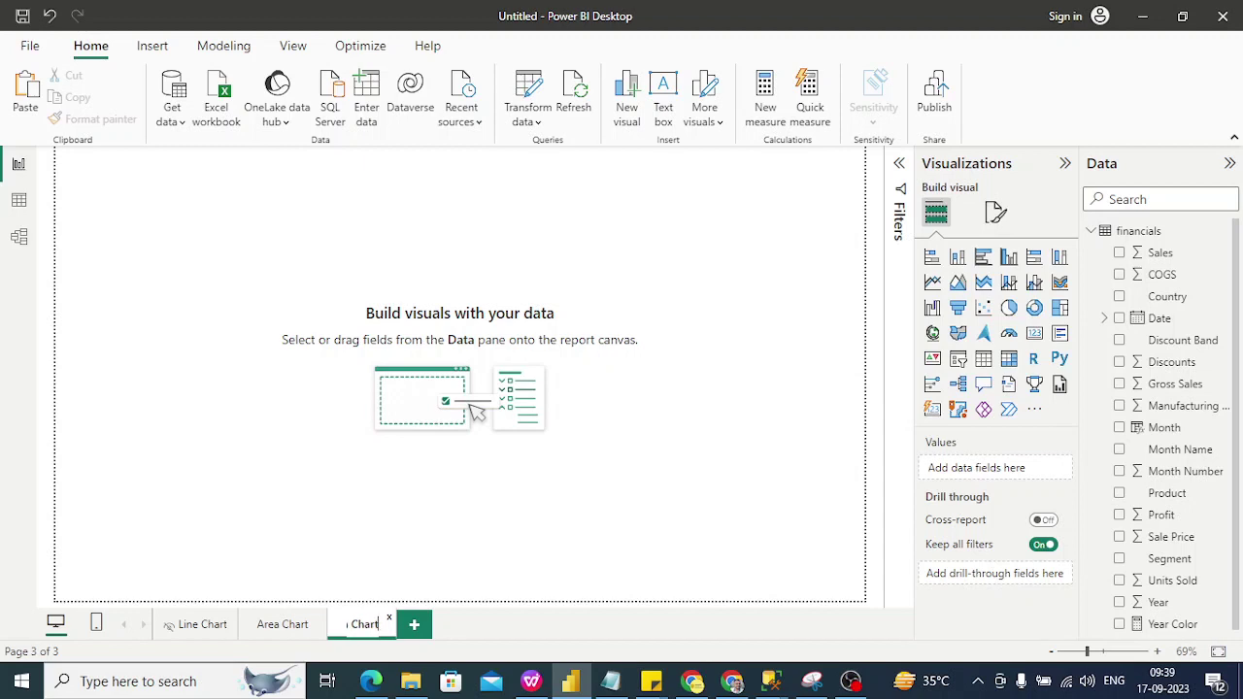
Finish renaming the new report page as Area Chart 1
text(1)
key(Return)
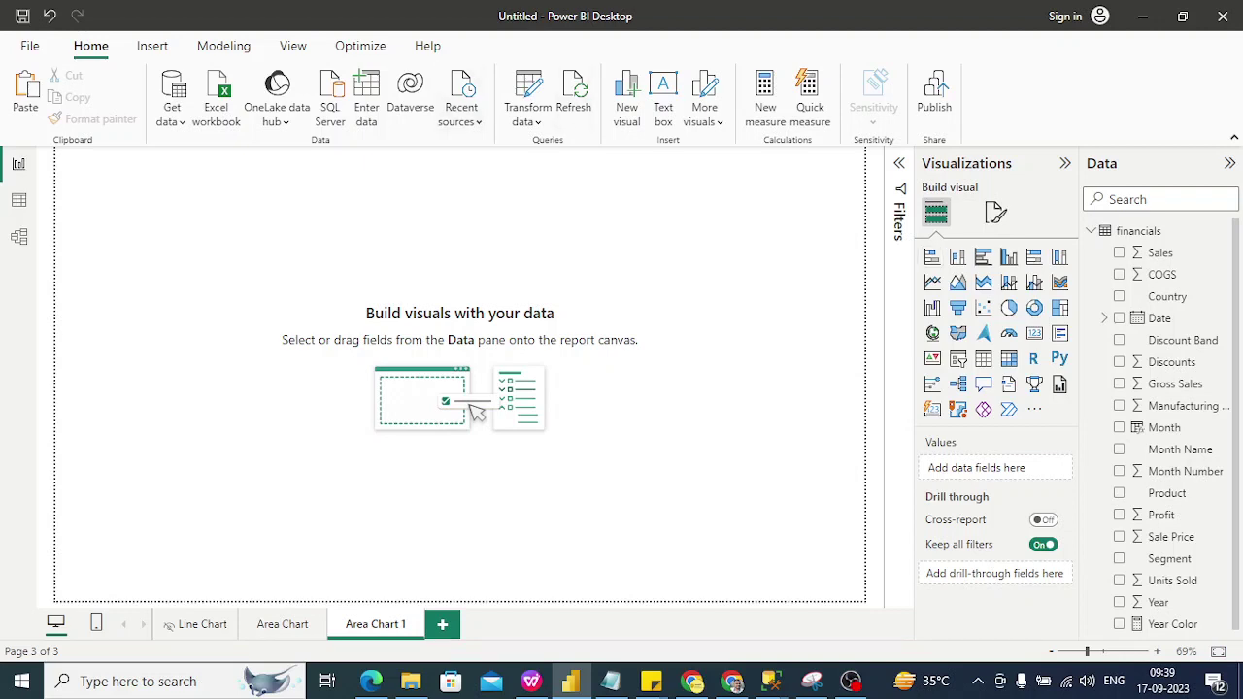
Add a text box reading "Area chart in Power BI" and widen it across the full page
click(152, 46)
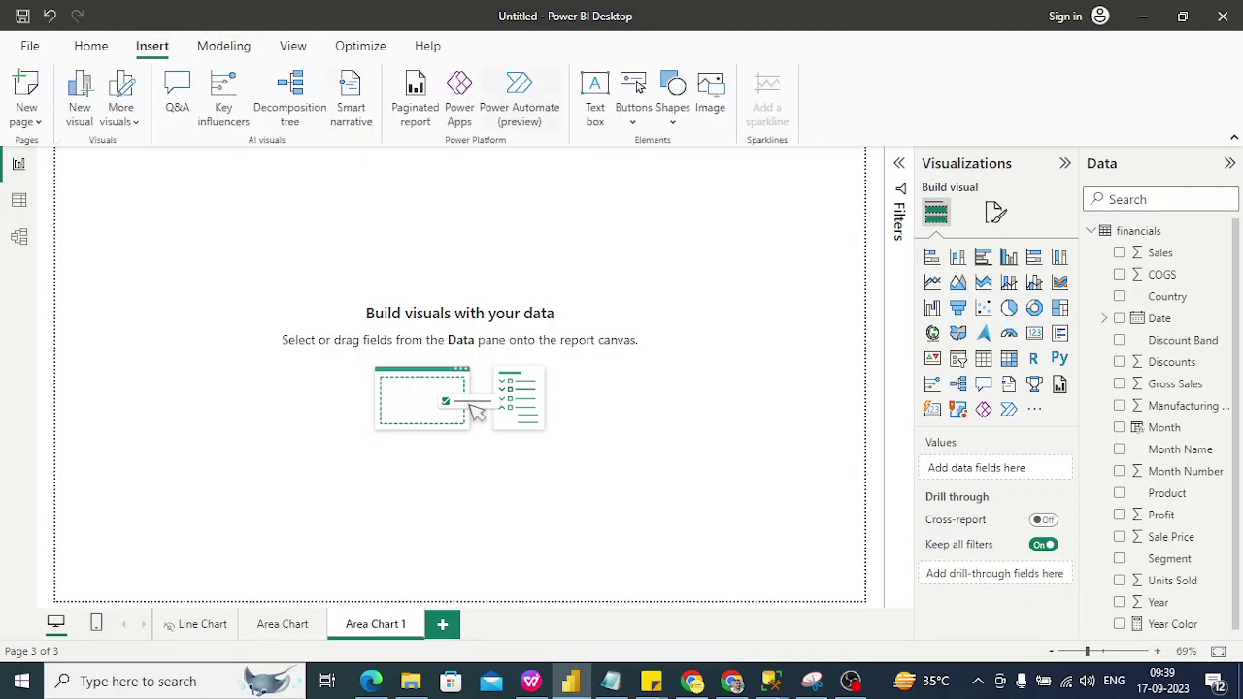
click(594, 97)
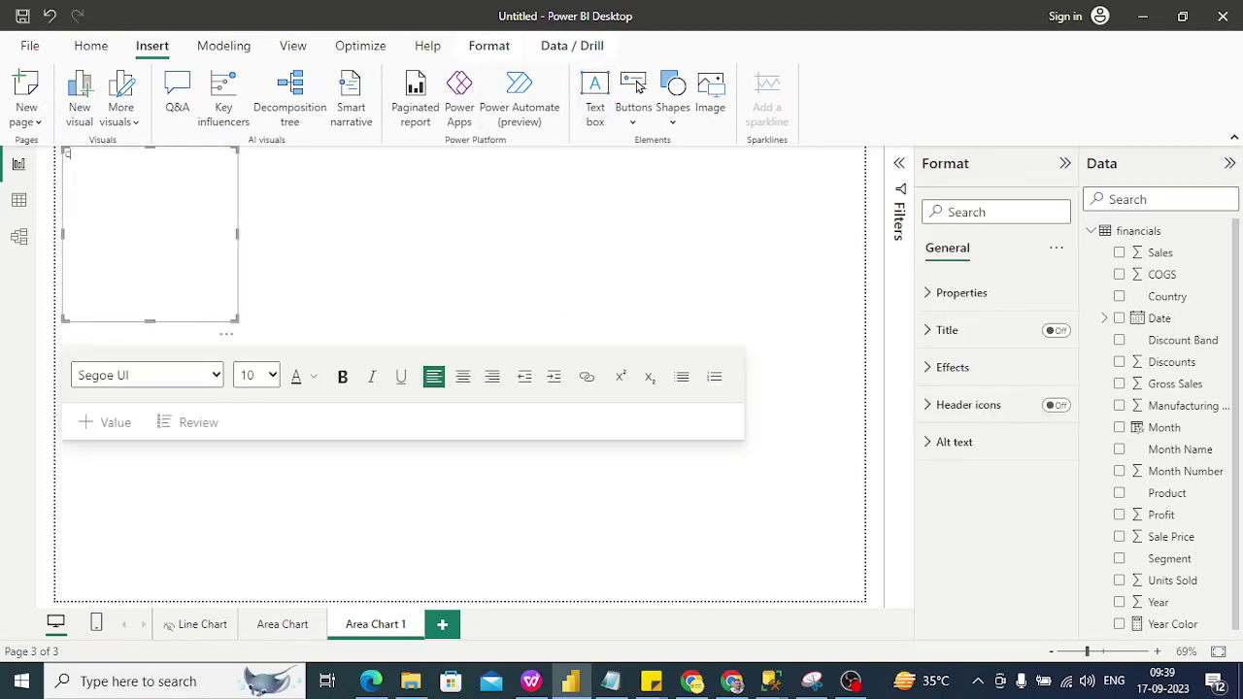
text(Area chart in Power BI)
drag(237, 234, 864, 234)
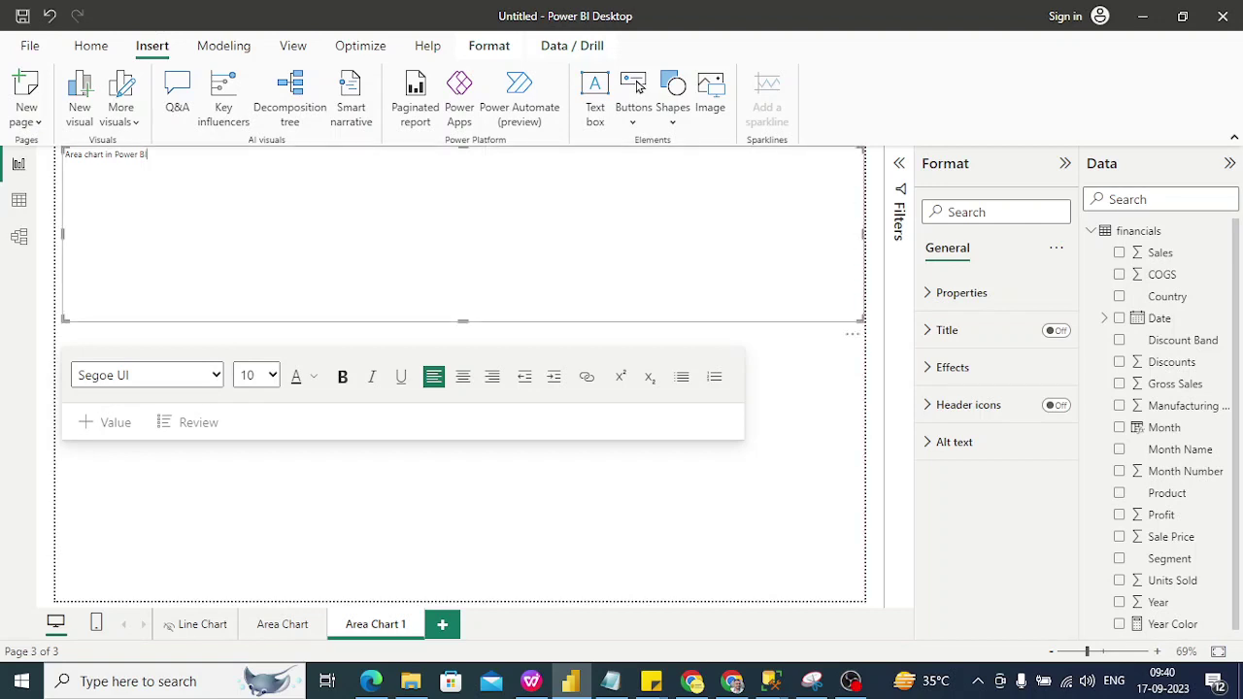
Format the title text as centred Arial Black, size 20, and shorten its text box to a narrow banner
key(ctrl+a)
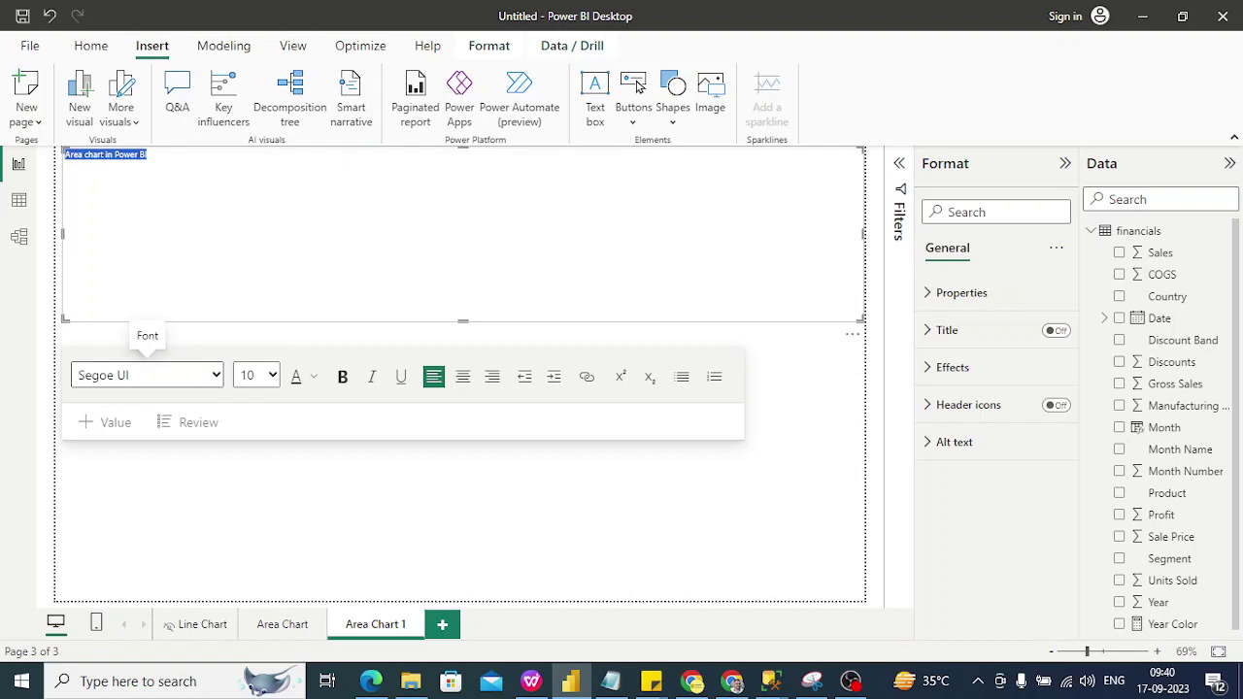
click(146, 374)
click(106, 24)
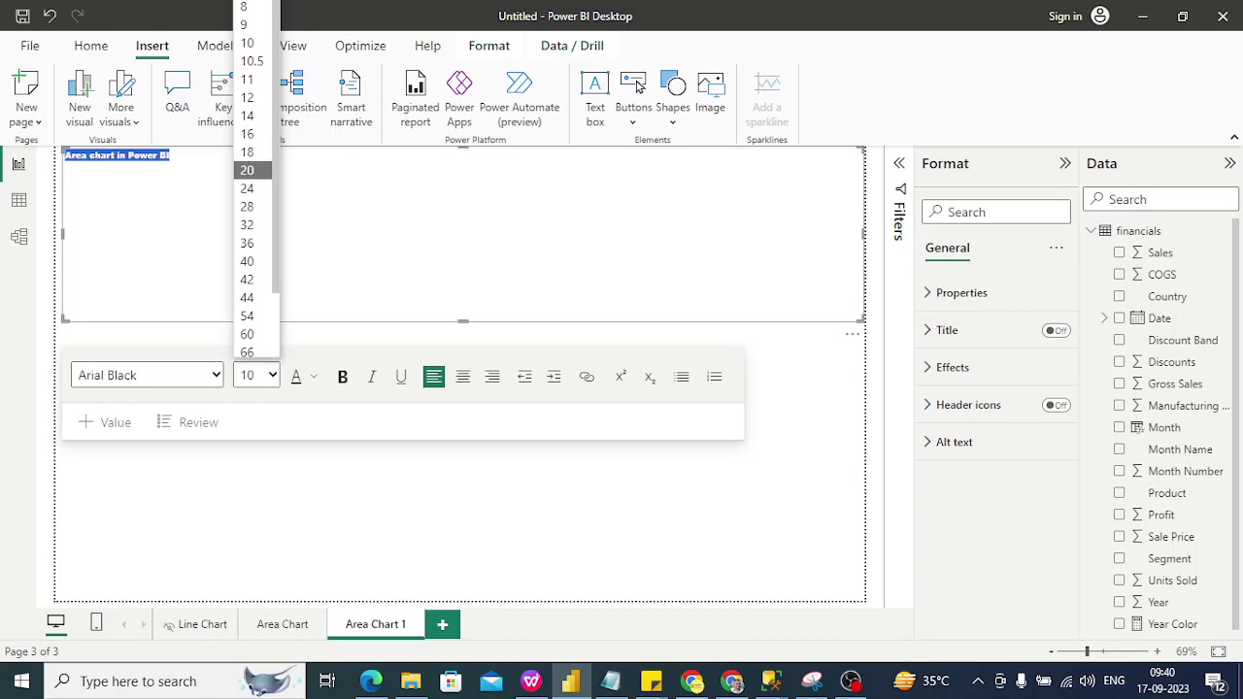
click(248, 170)
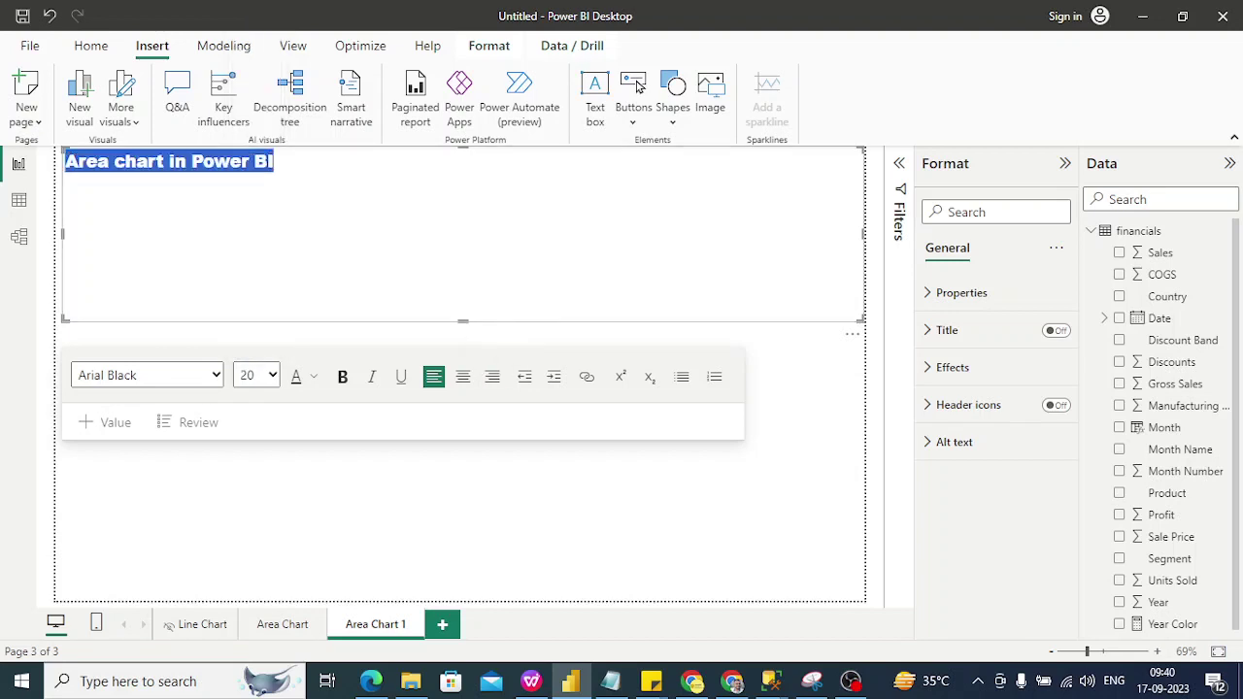
click(463, 377)
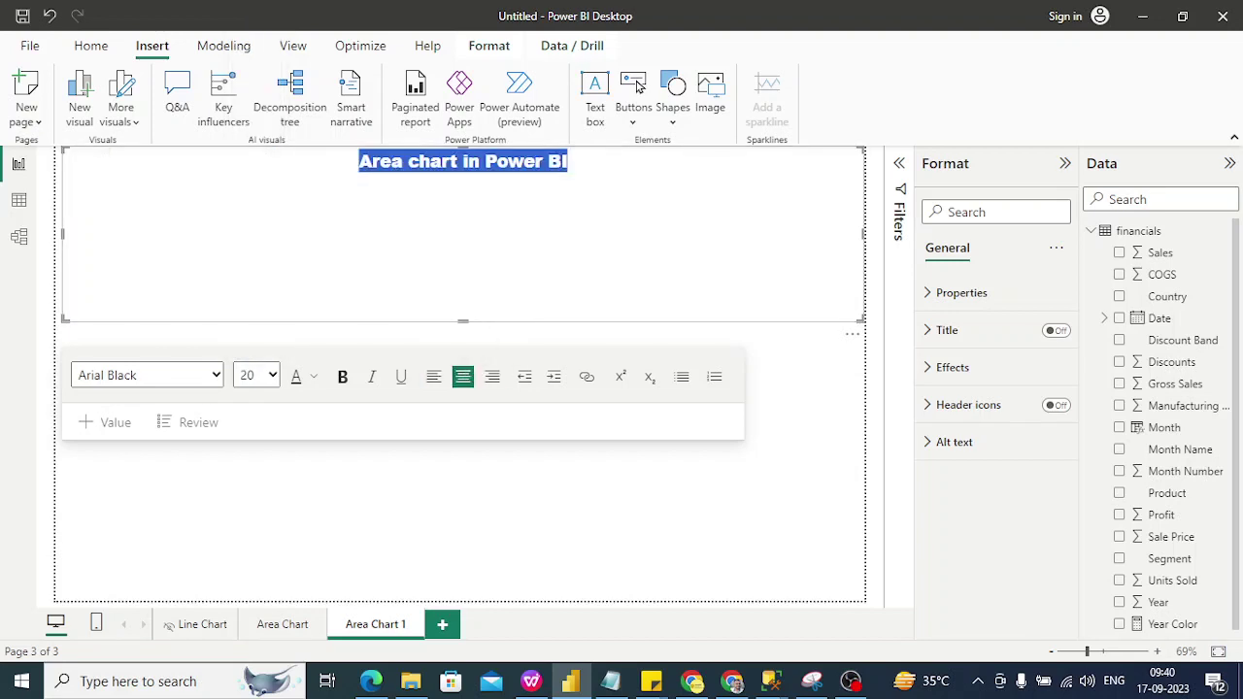
drag(463, 320, 463, 190)
key(Escape)
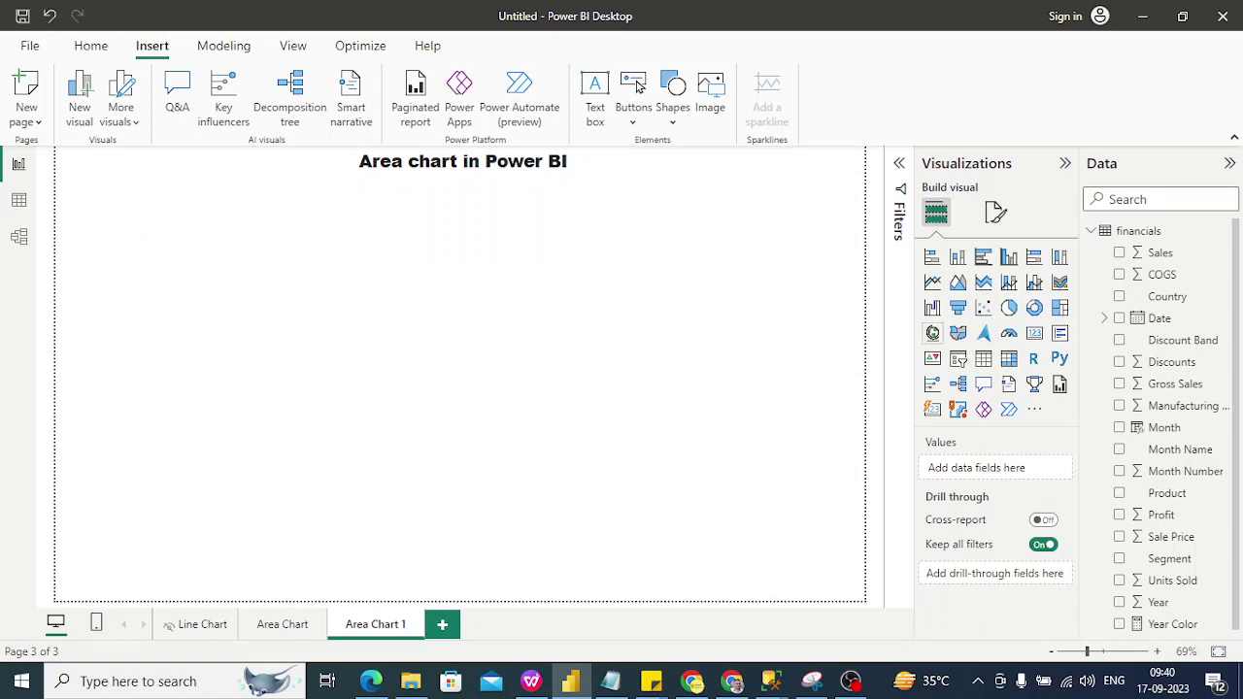
Add a Country slicer to the page and place a copy directly below it that uses the Segment field
click(958, 358)
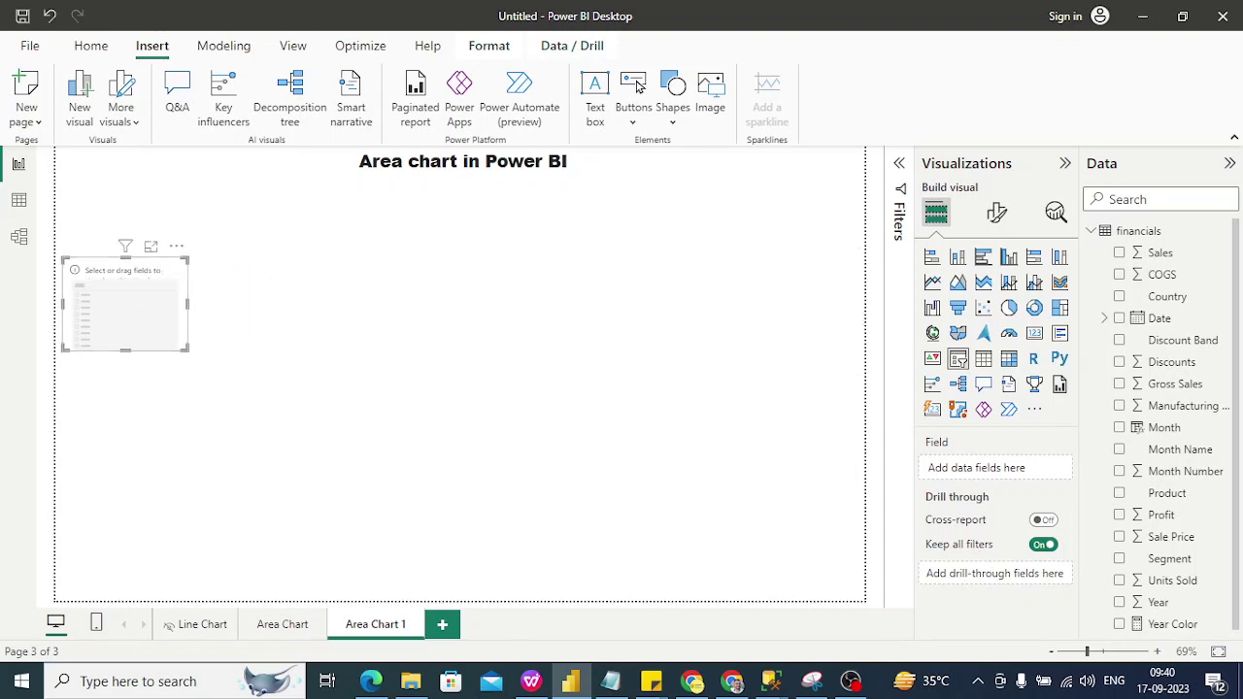
drag(1167, 296, 981, 470)
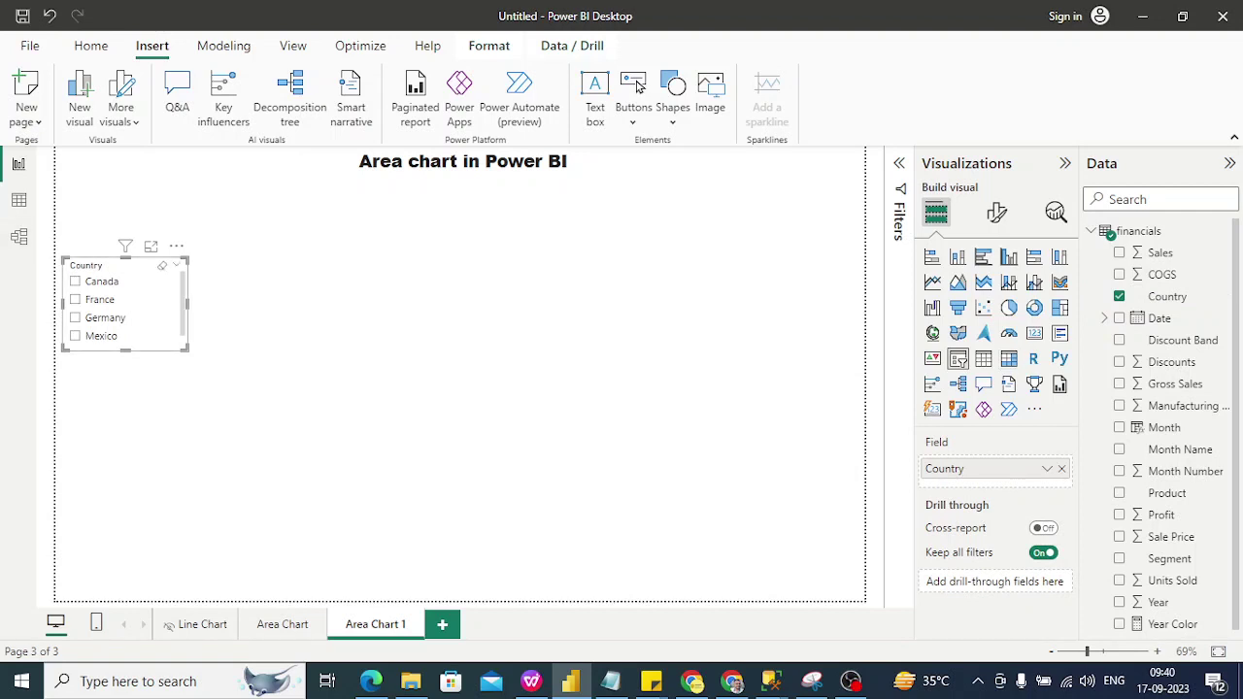
key(ctrl+v)
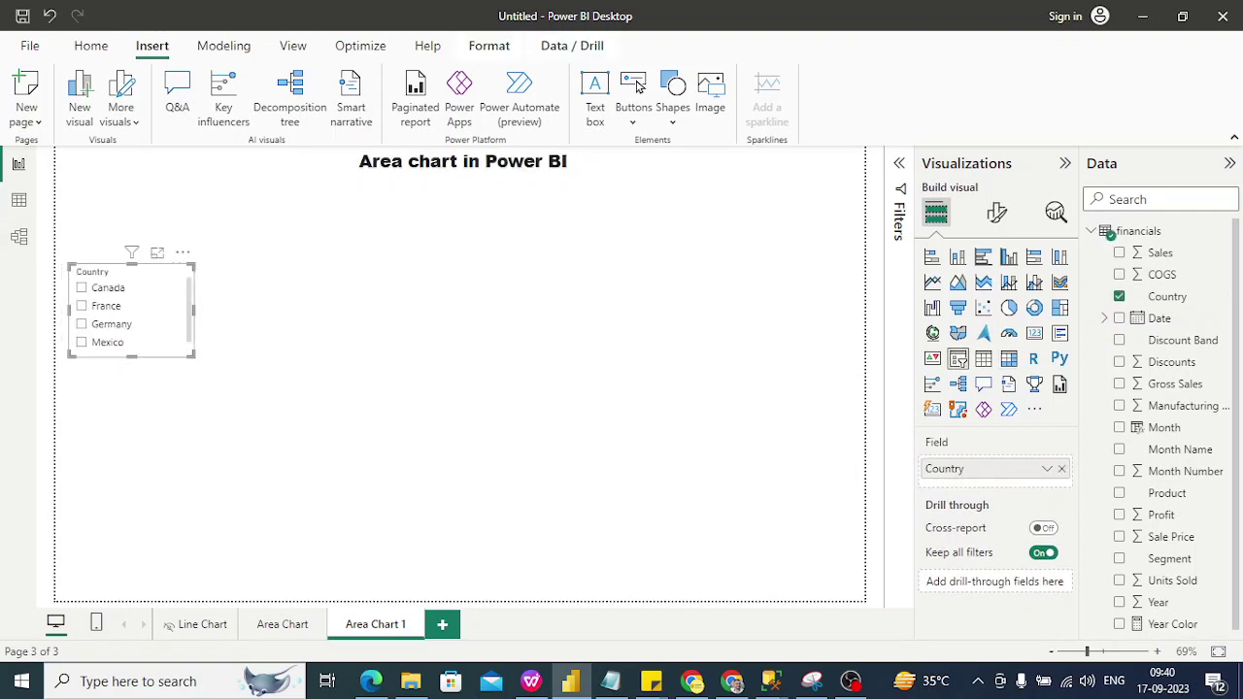
drag(140, 273, 134, 372)
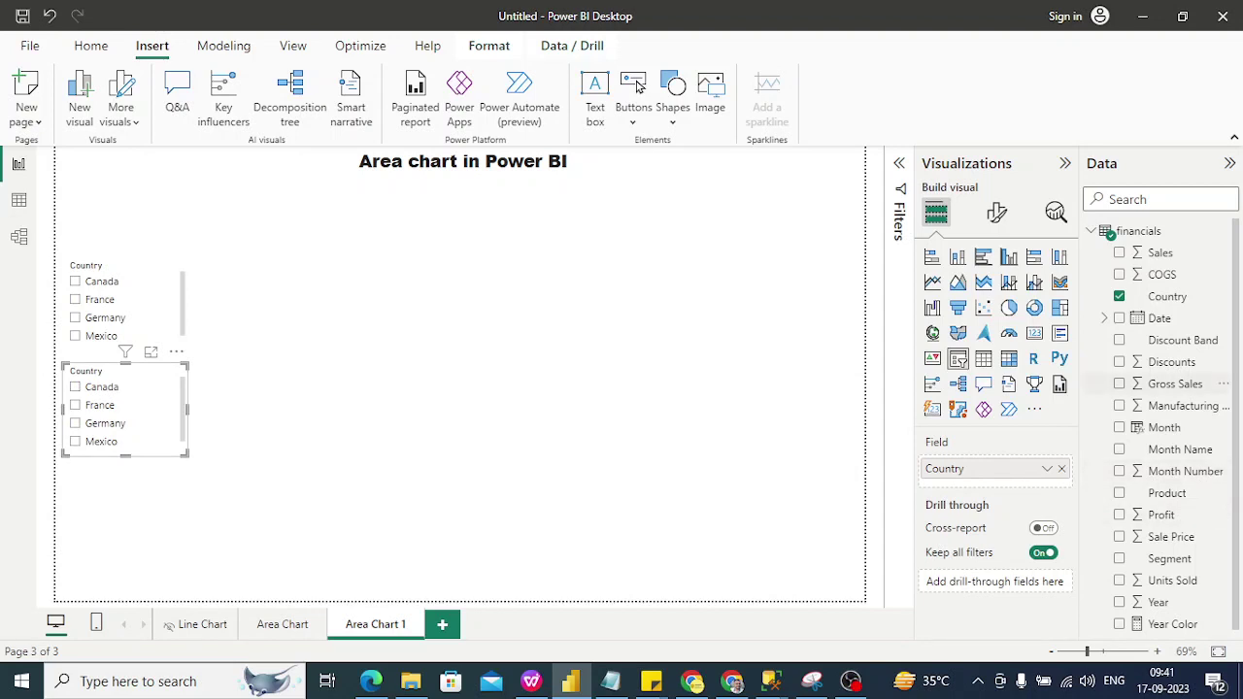
drag(1169, 558, 796, 486)
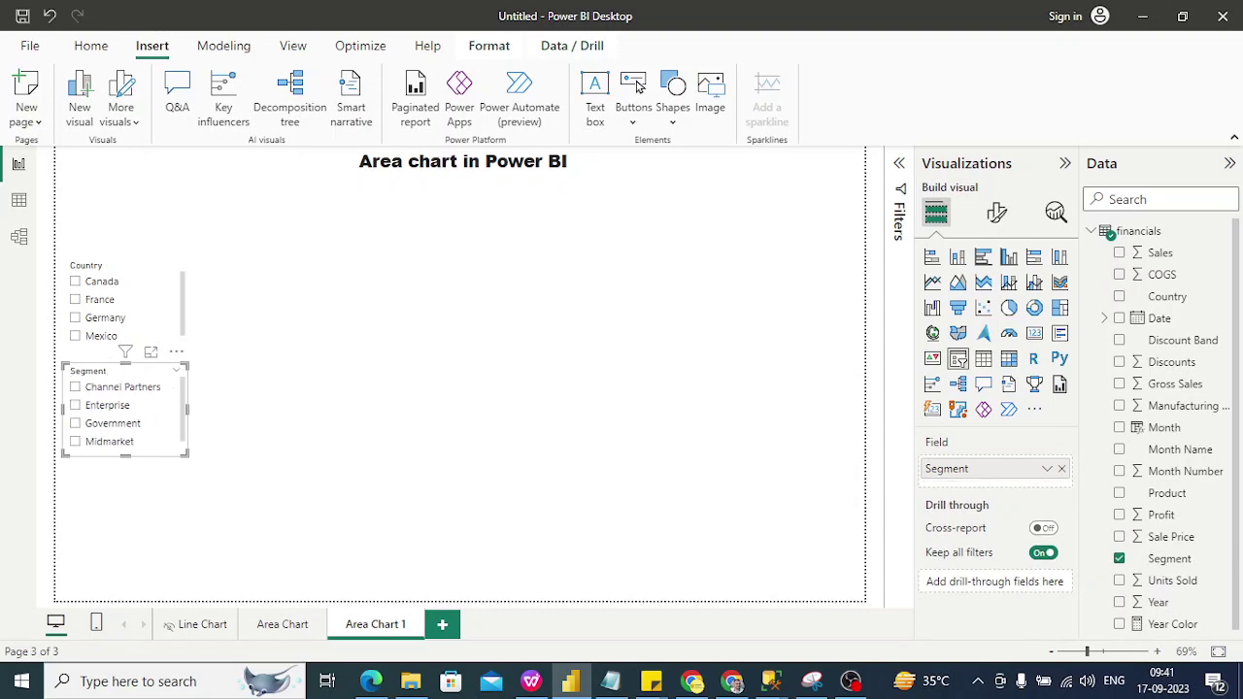
Set the Country slicer's header font to Arial Black, size 14
click(126, 301)
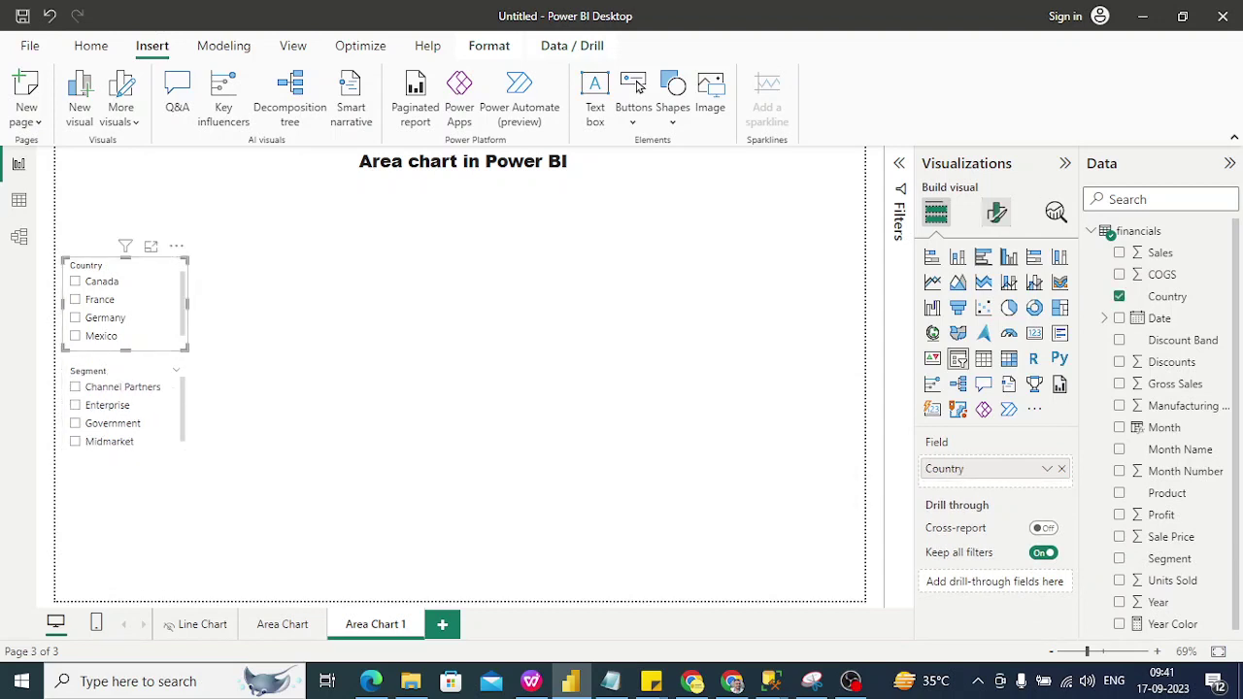
click(997, 212)
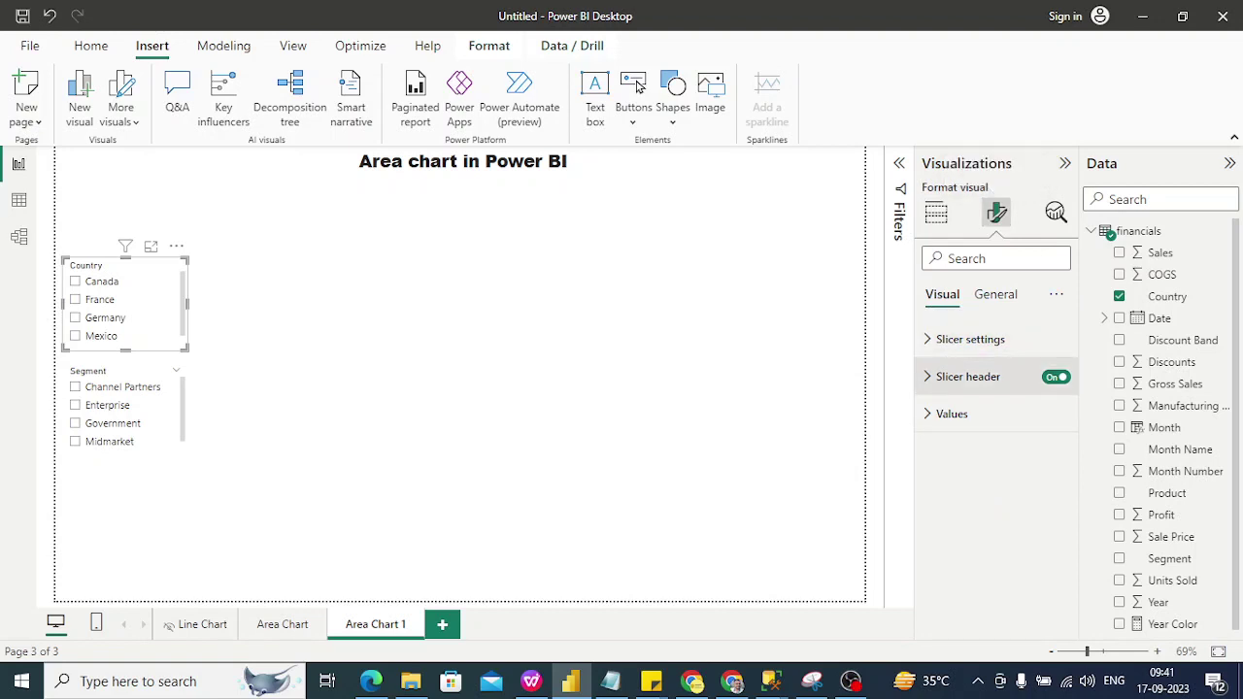
click(968, 377)
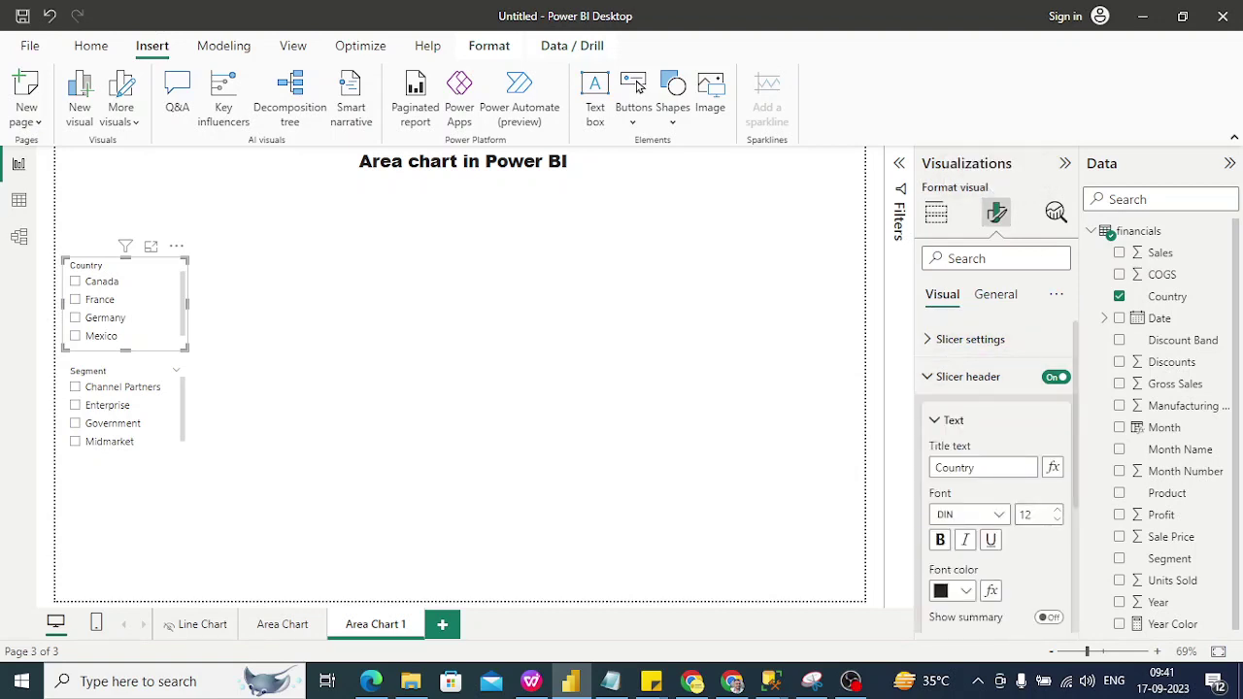
click(969, 515)
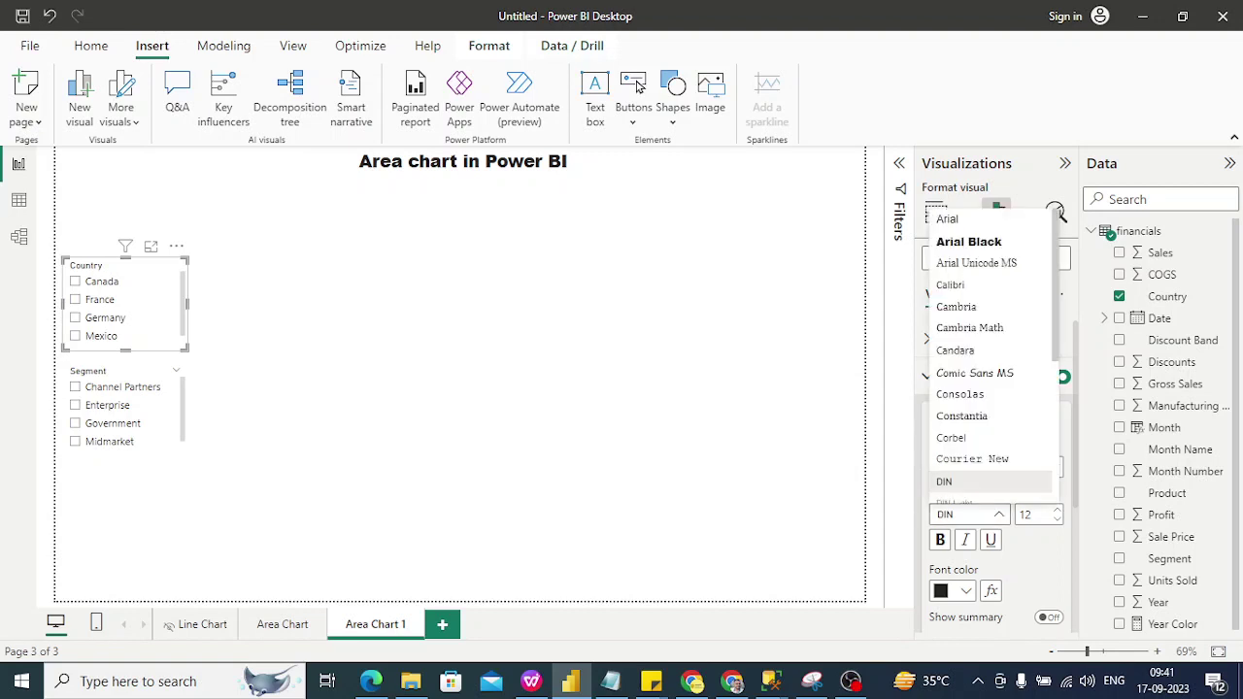
click(968, 241)
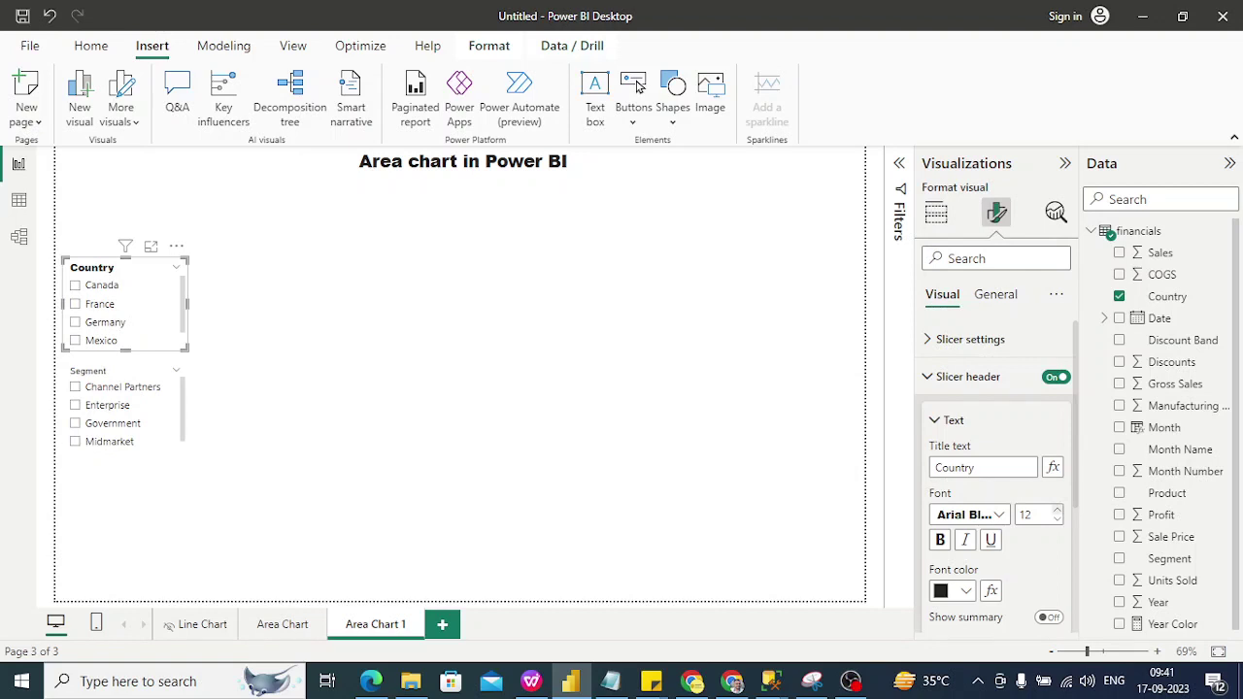
click(1056, 510)
key(Up)
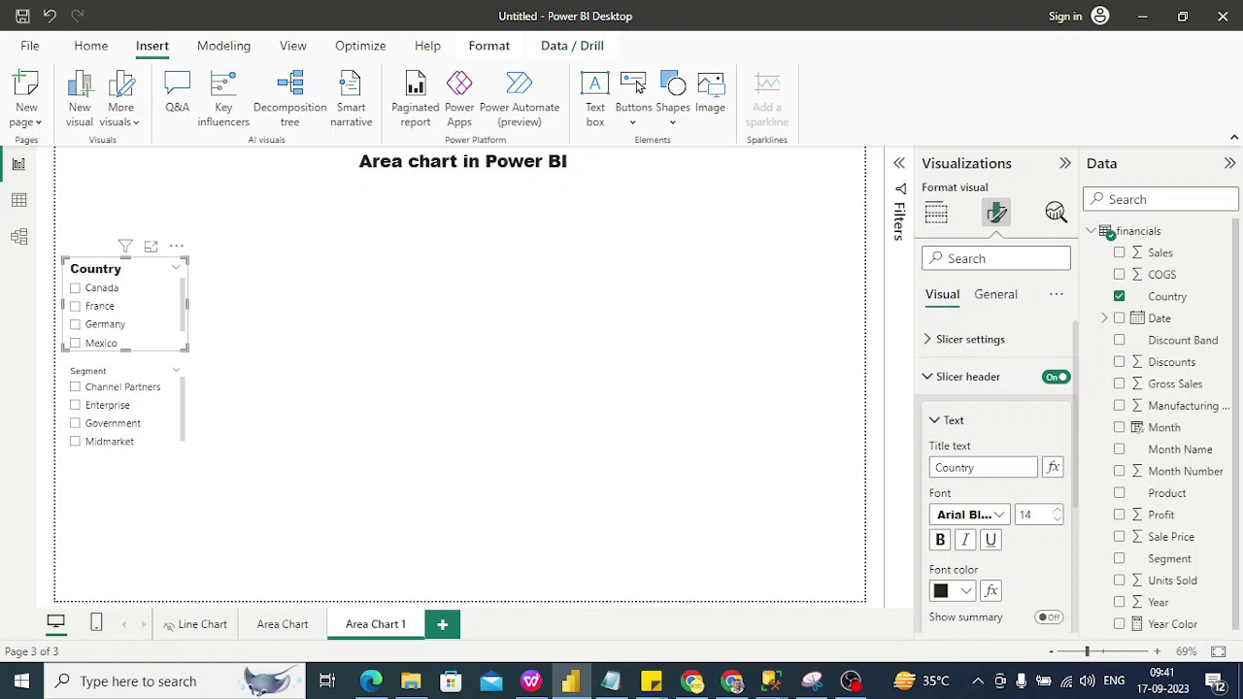
Set the Country slicer's header background to #f5c4af (Theme color 3, 60% lighter)
scroll(996, 475, down, 1)
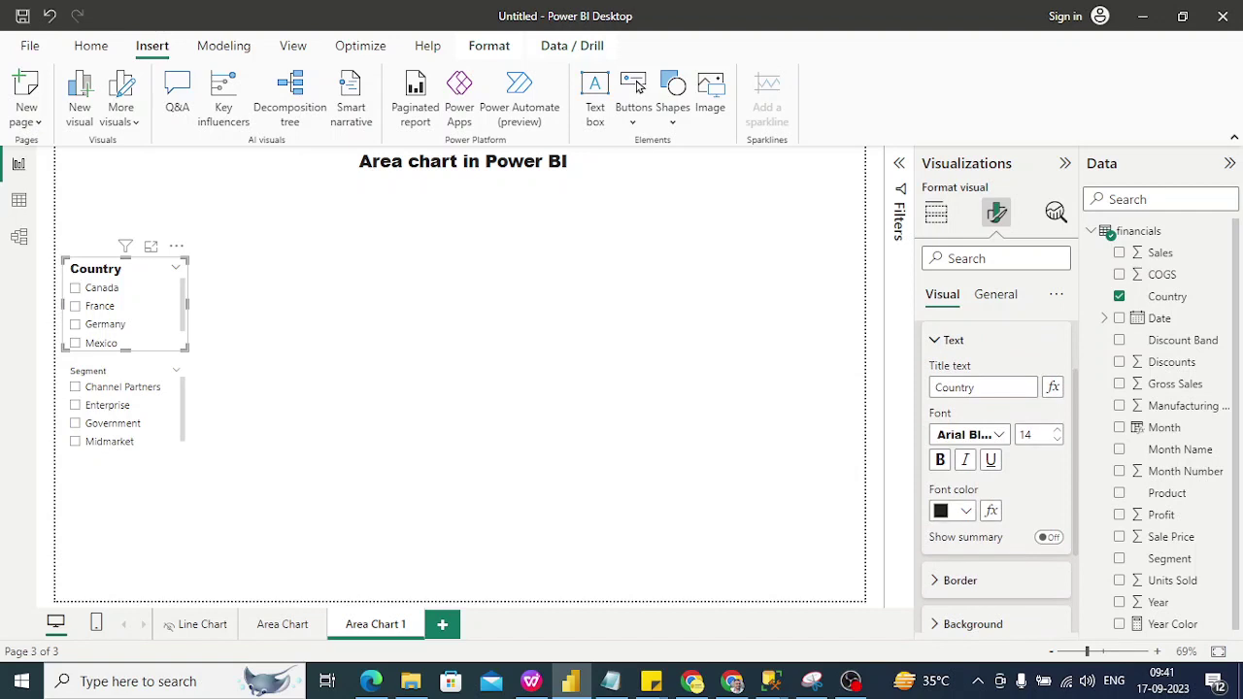
click(972, 625)
click(960, 579)
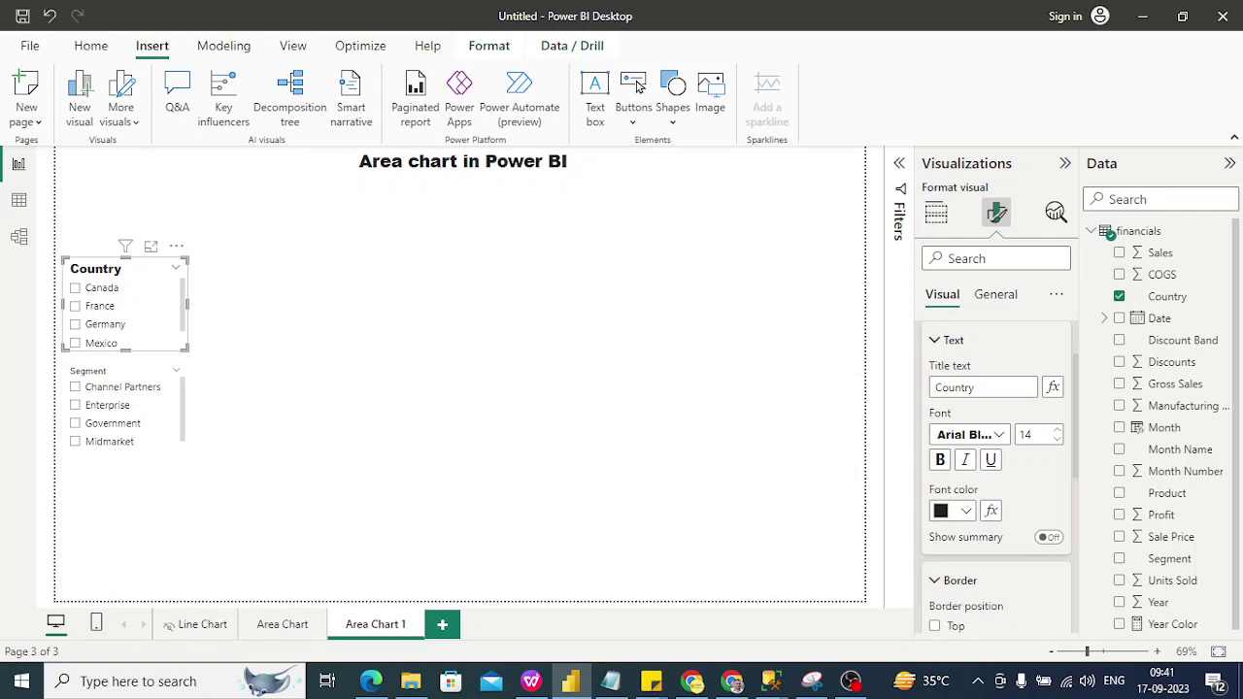
scroll(998, 476, down, 4)
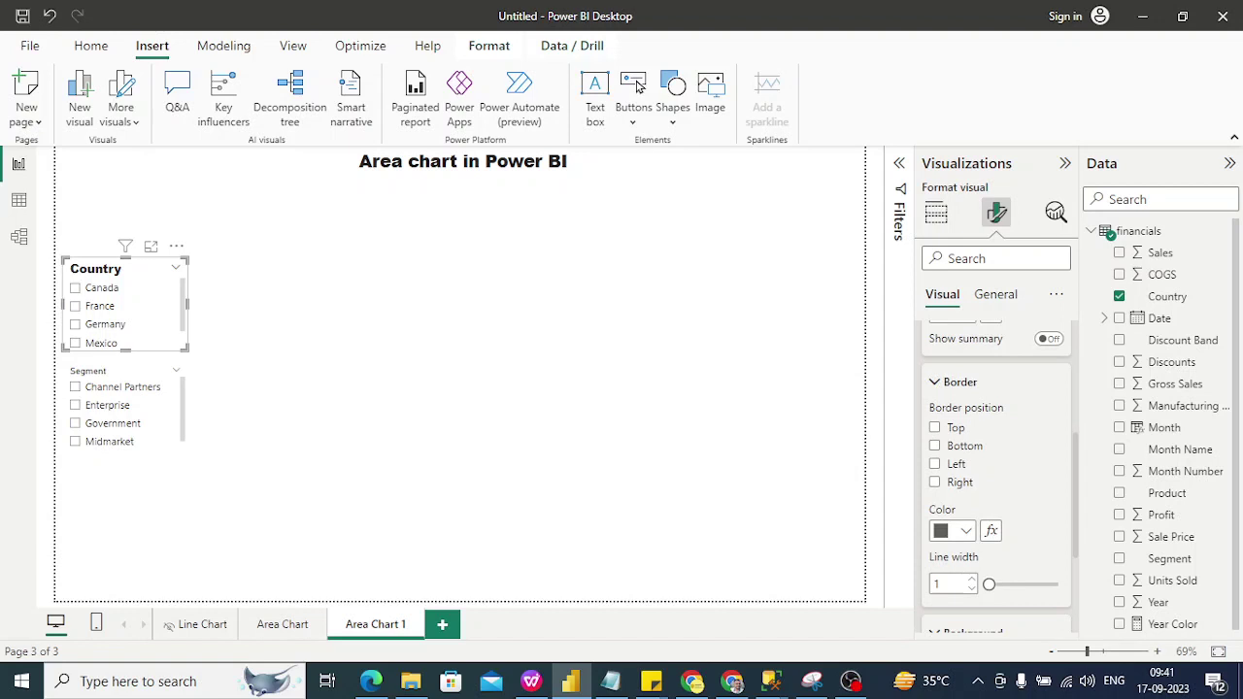
scroll(999, 476, down, 3)
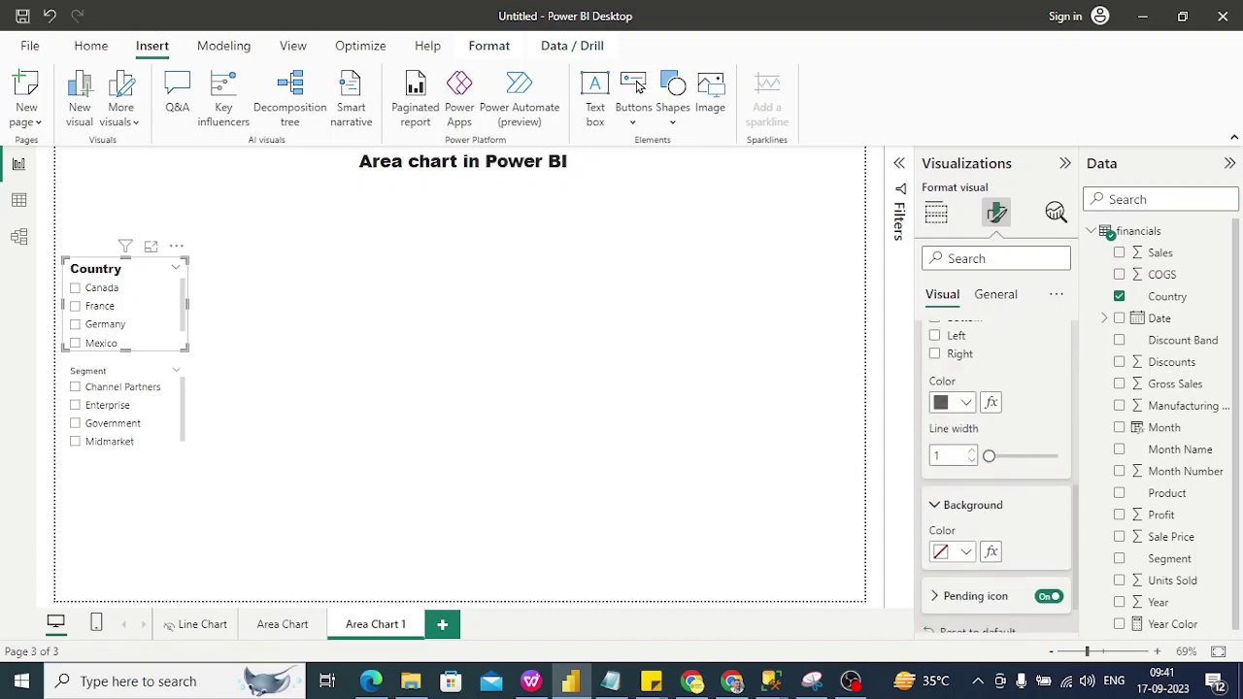
click(951, 551)
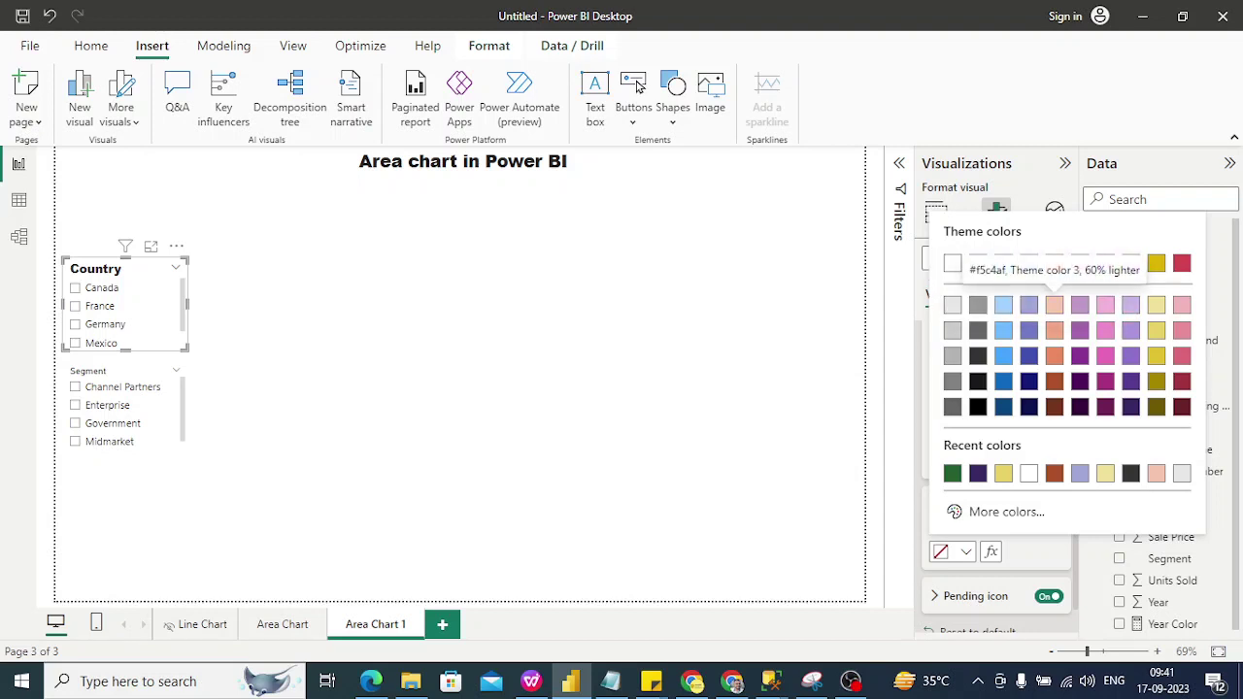
click(1053, 305)
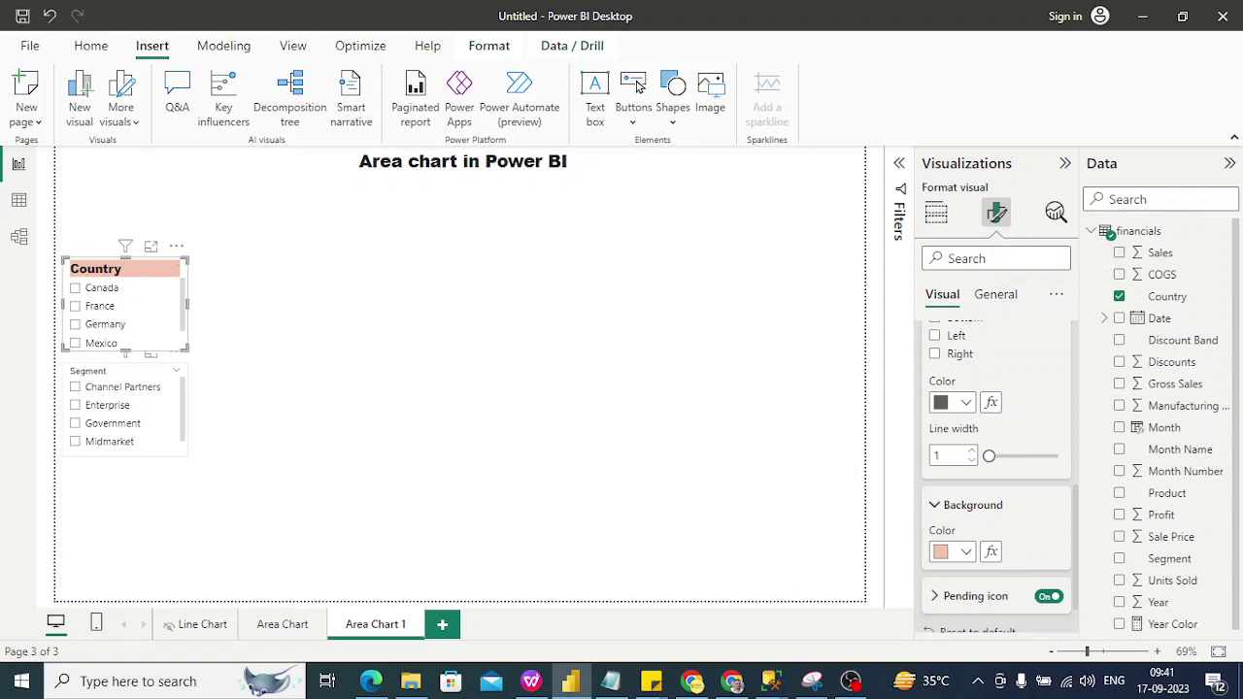
click(124, 371)
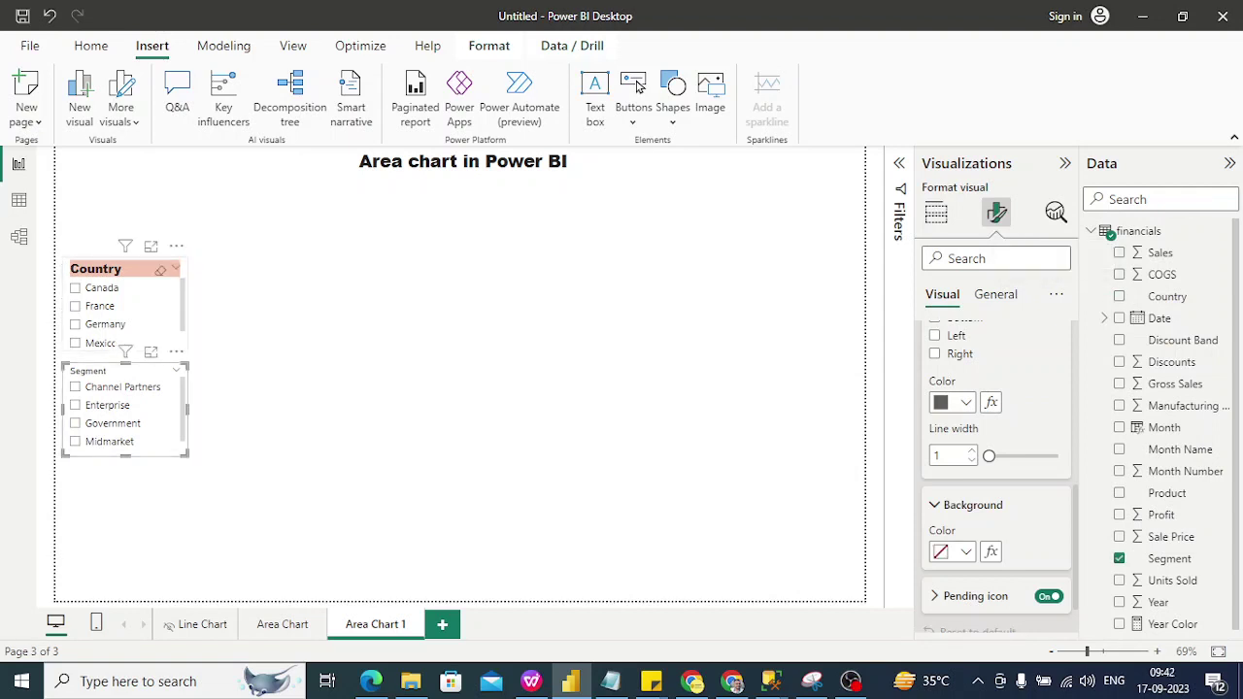
Select the Country slicer, collapse its header formatting options and open its slicer settings
click(124, 269)
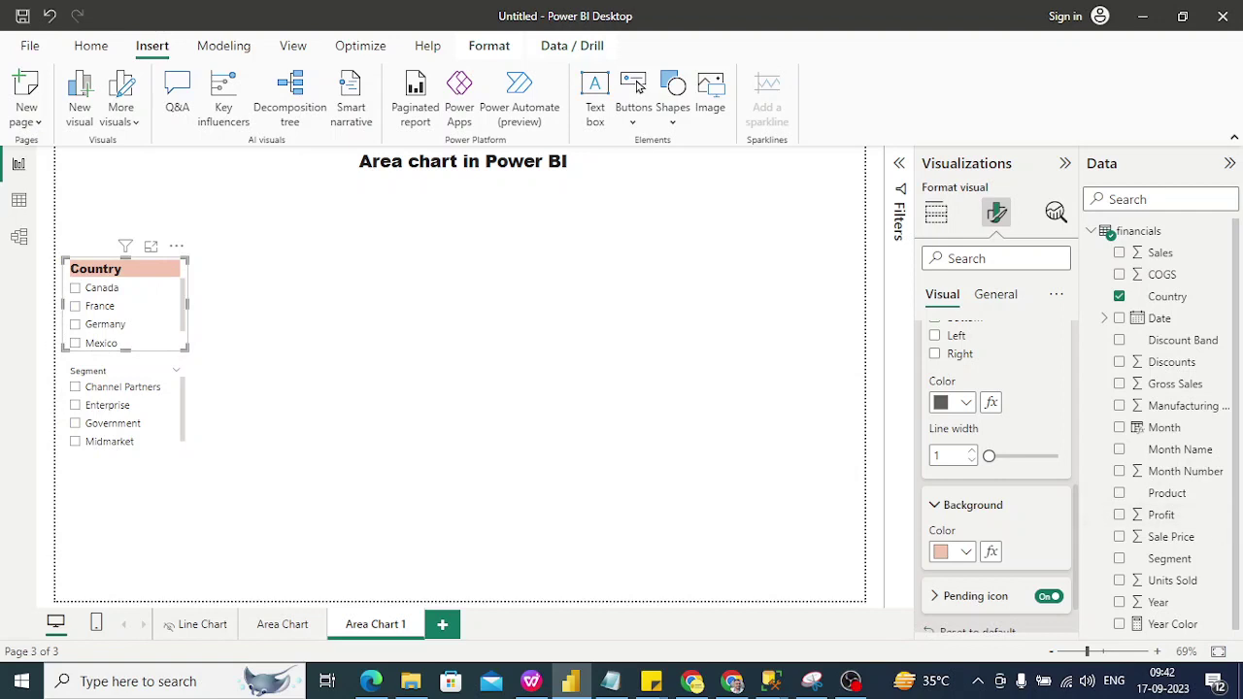
scroll(995, 476, up, 5)
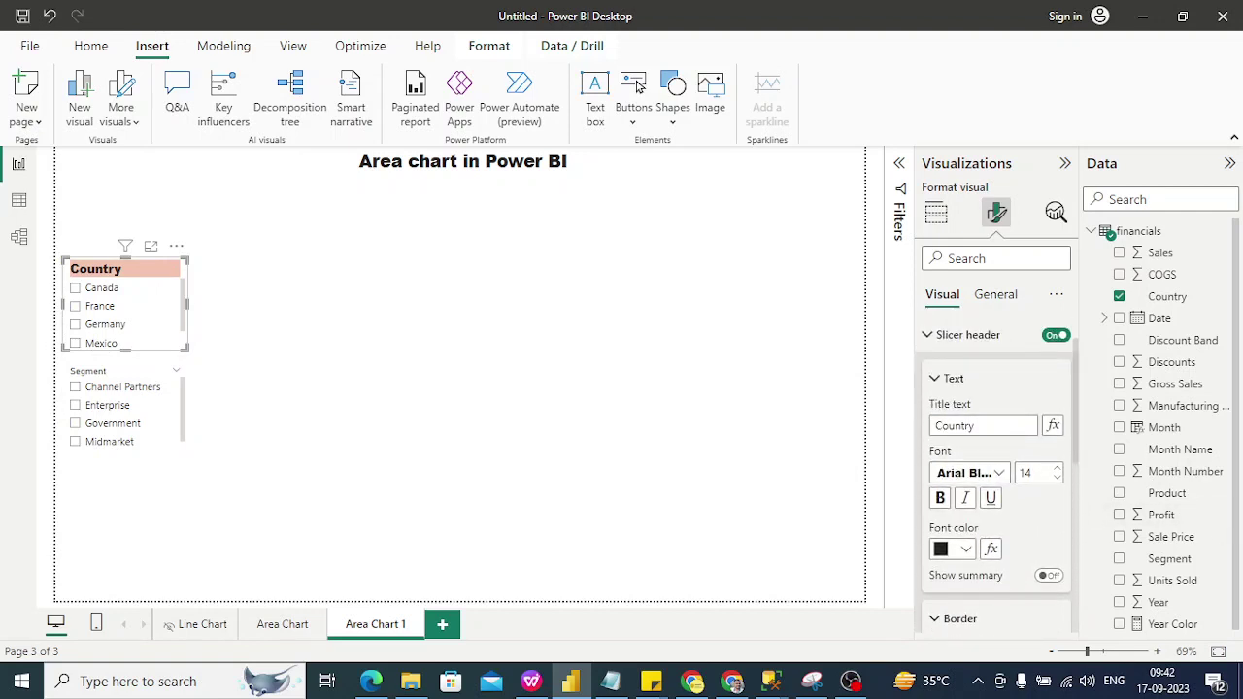
click(953, 377)
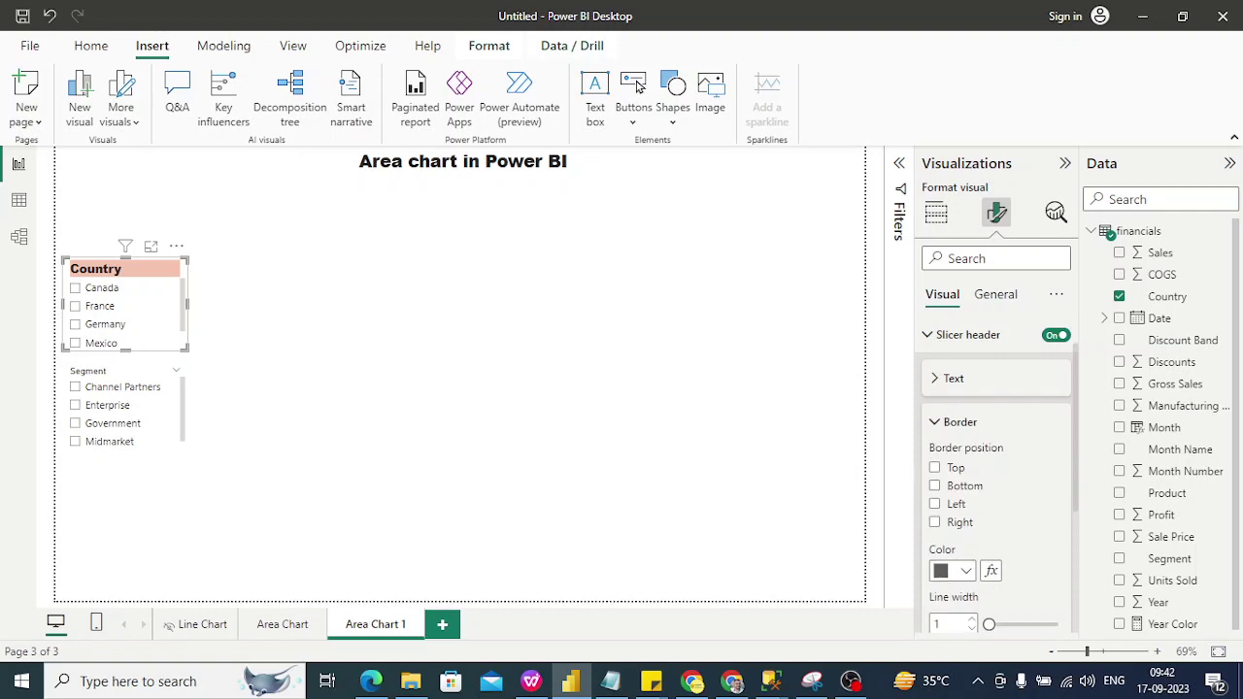
click(959, 423)
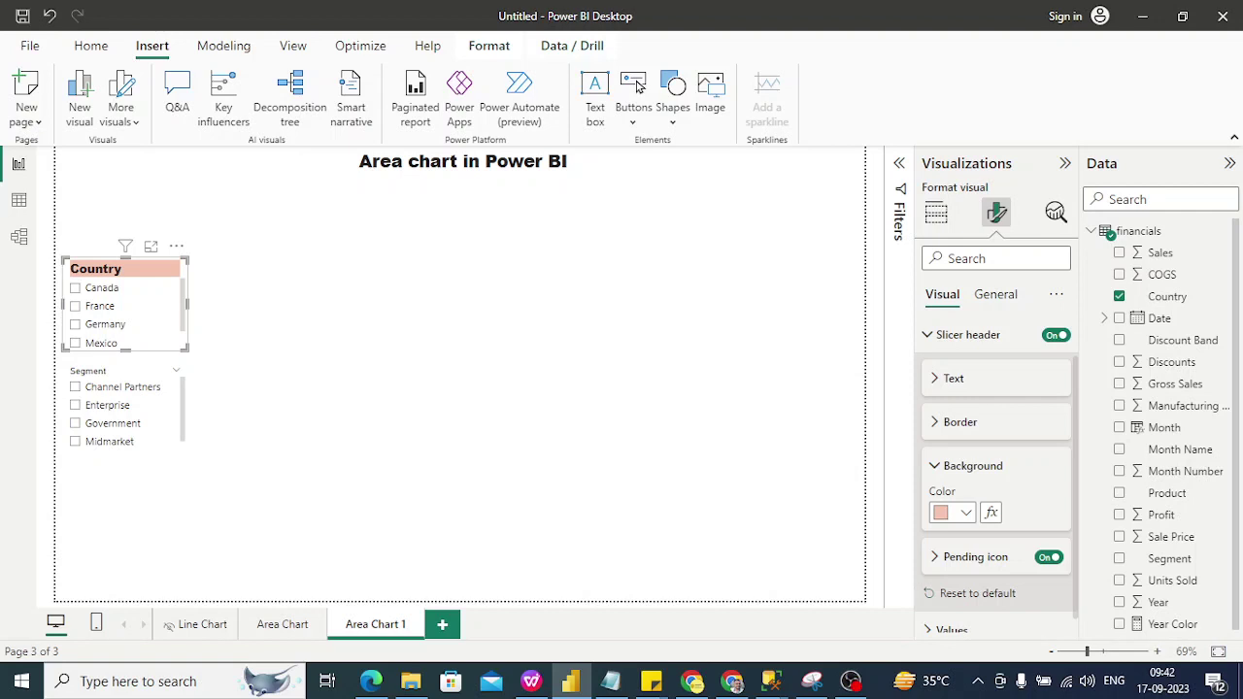
click(972, 466)
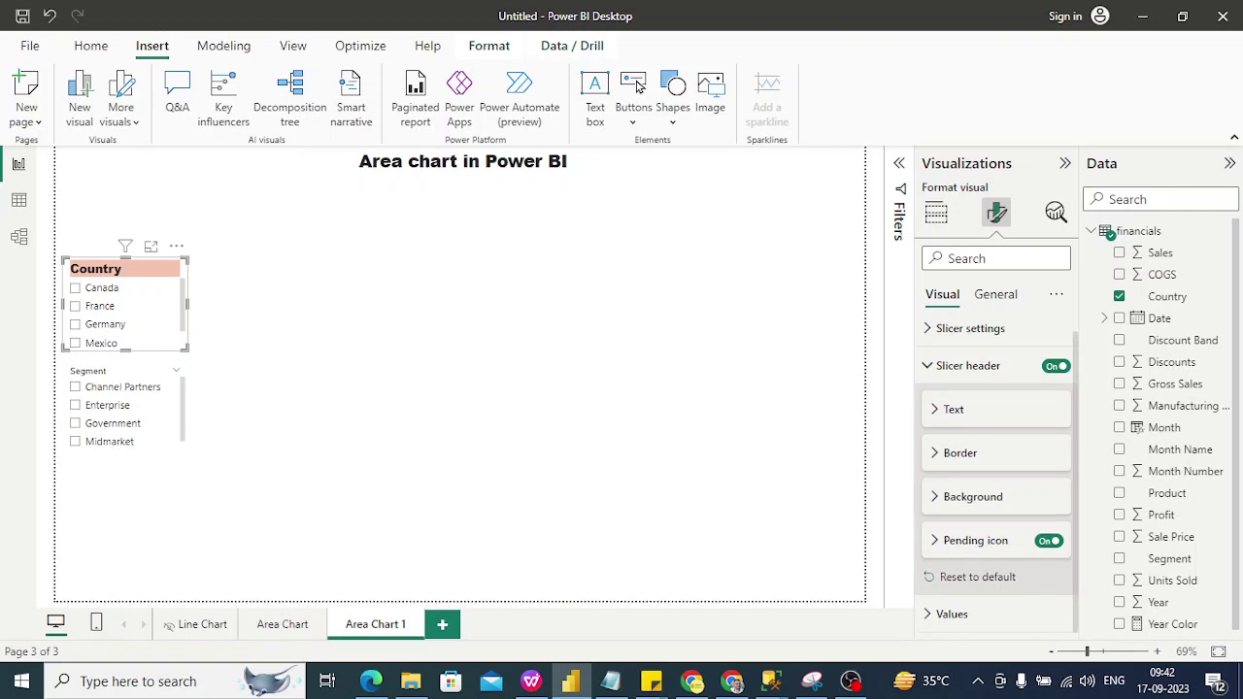
click(990, 365)
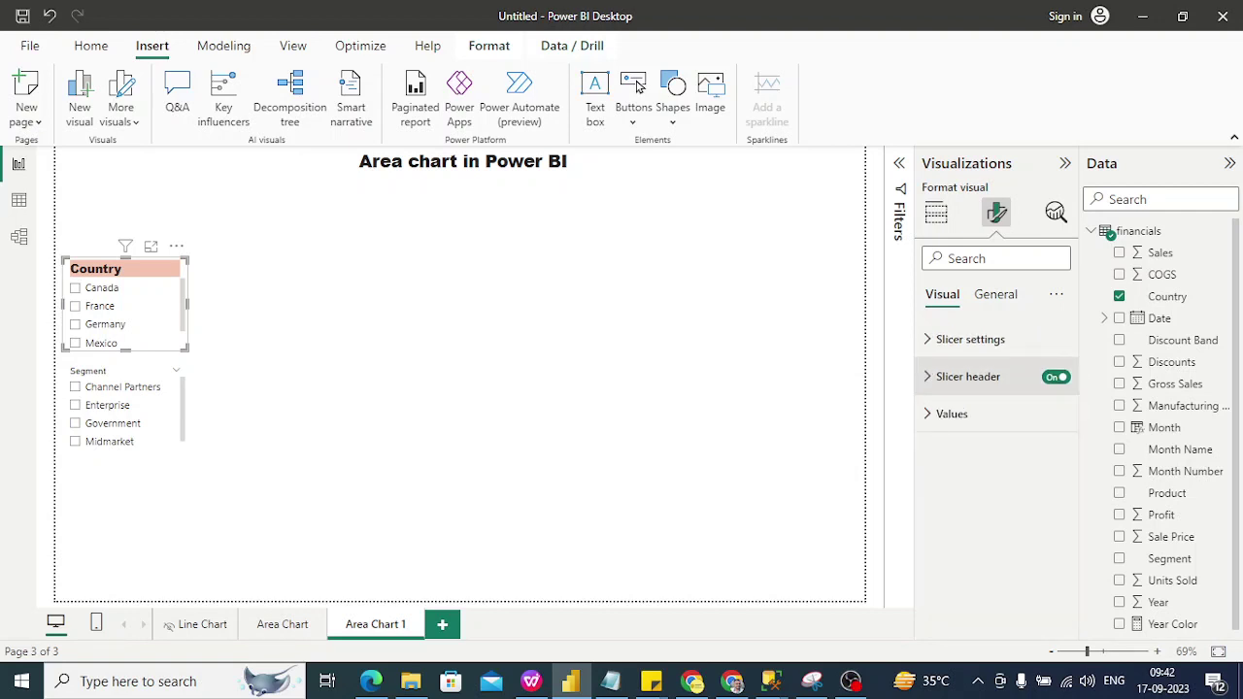
click(970, 339)
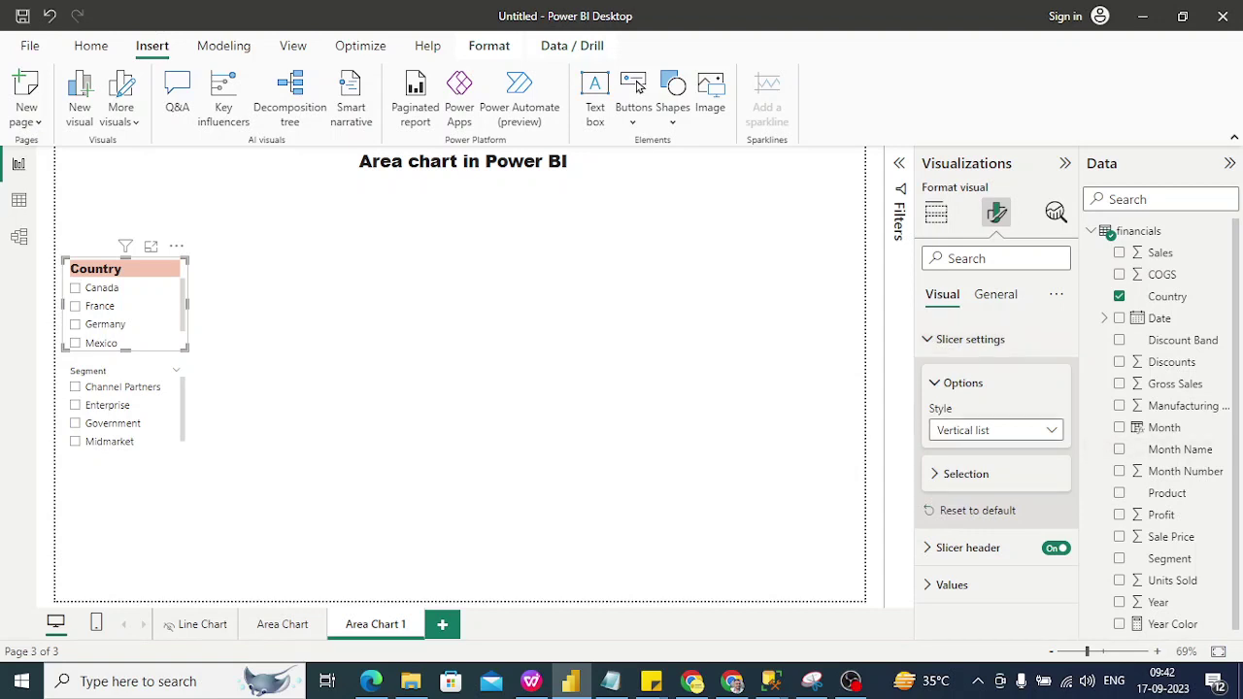
Try the Dropdown and Tile styles on the Country slicer and return it to Vertical list
click(995, 429)
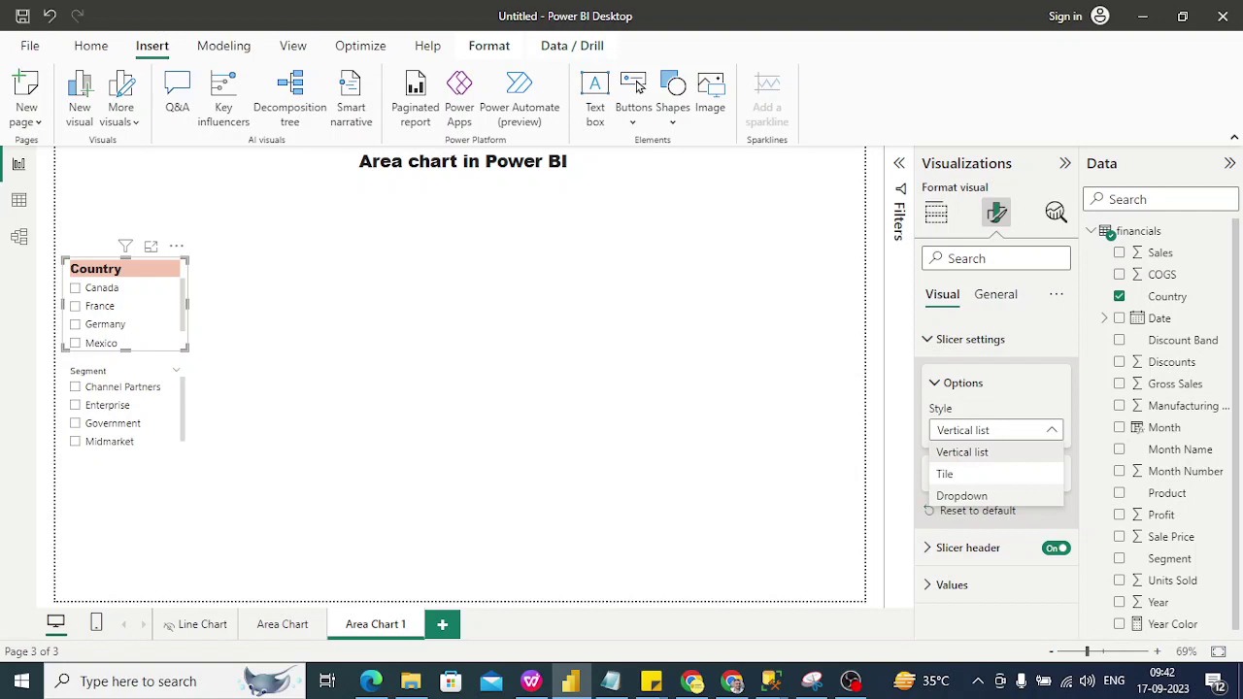
click(961, 495)
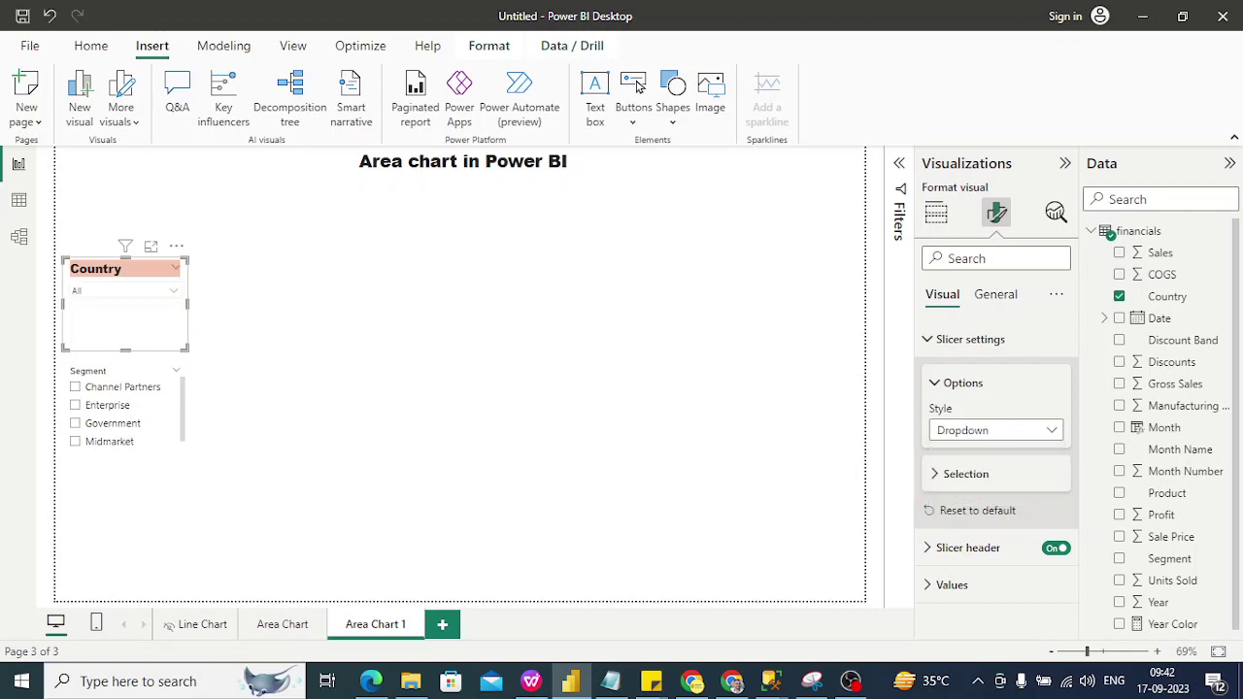
click(995, 430)
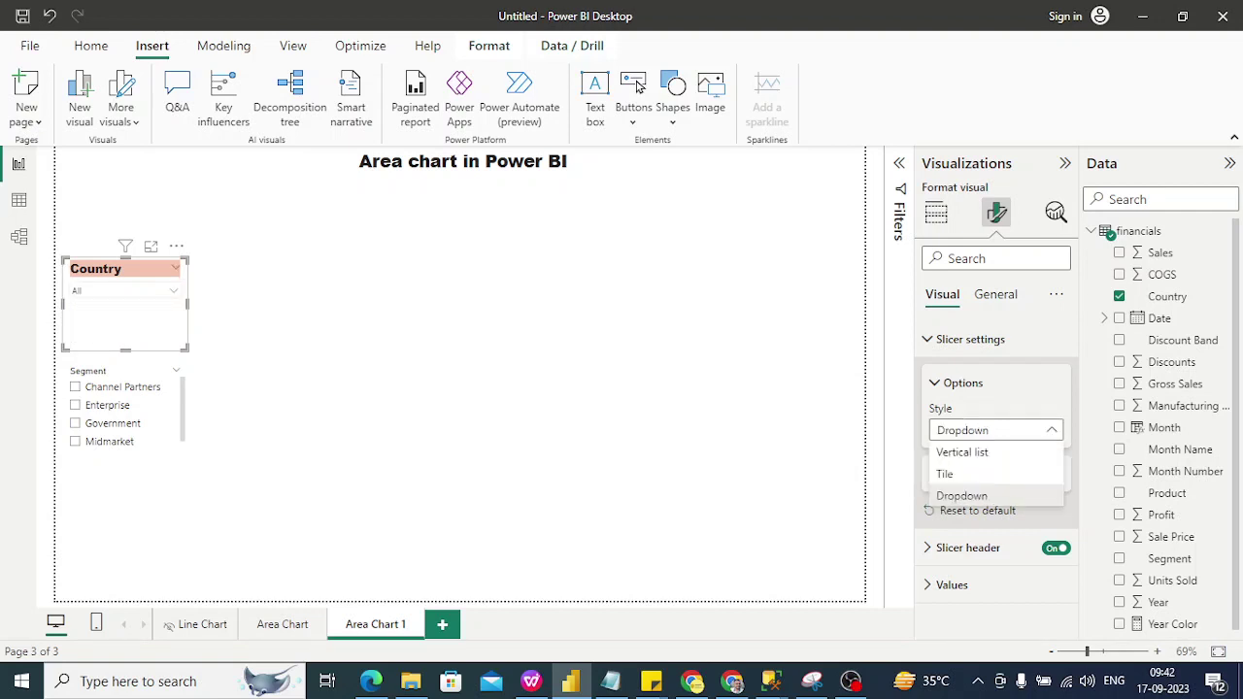
click(961, 474)
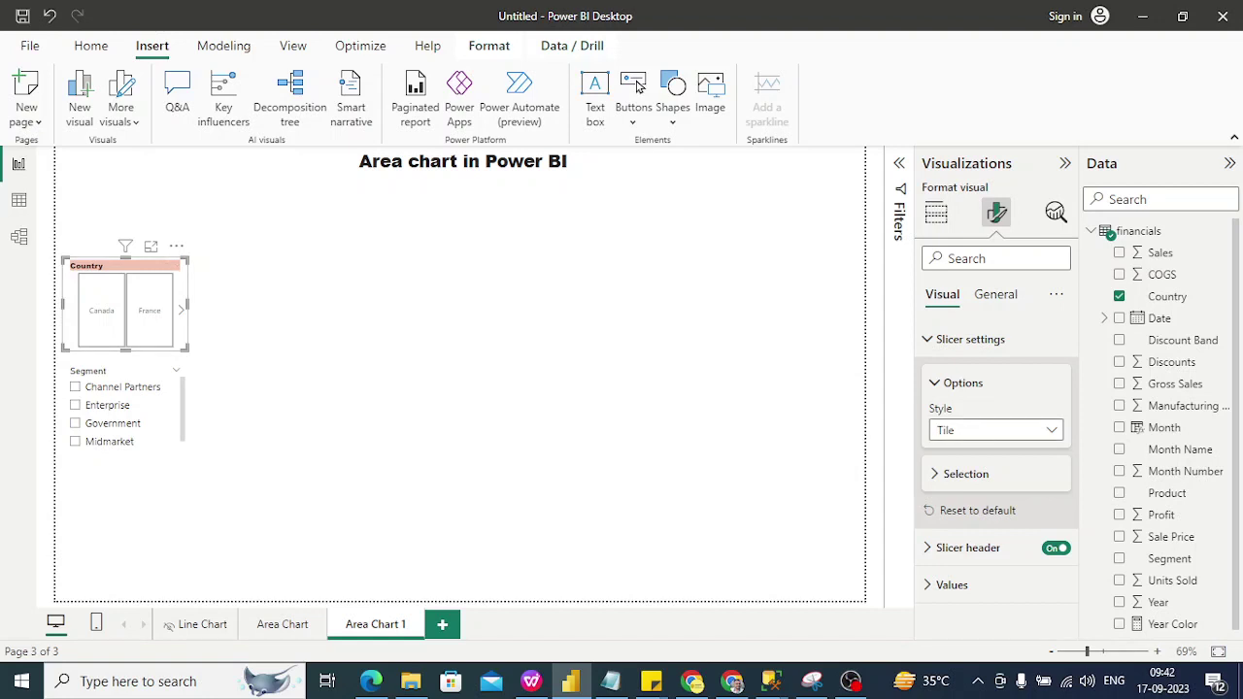
click(1050, 430)
click(961, 452)
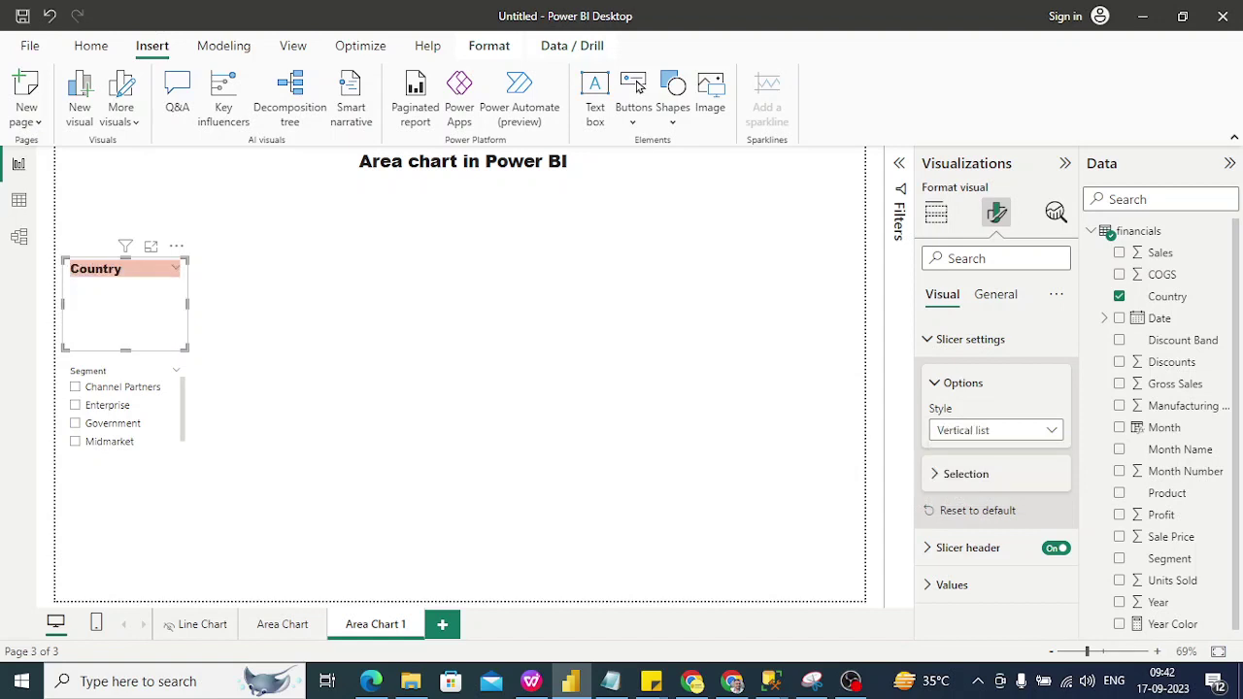
Enable the "Select all" option in the Country slicer's selection settings
click(965, 473)
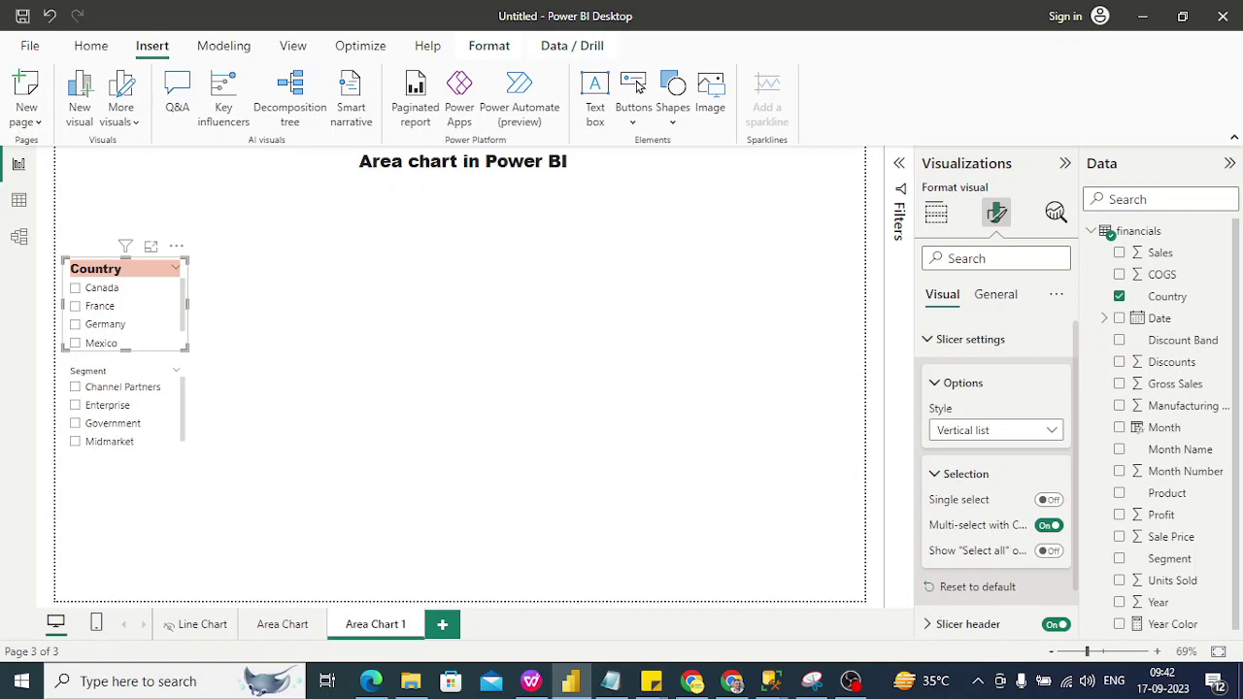
key(Tab)
key(space)
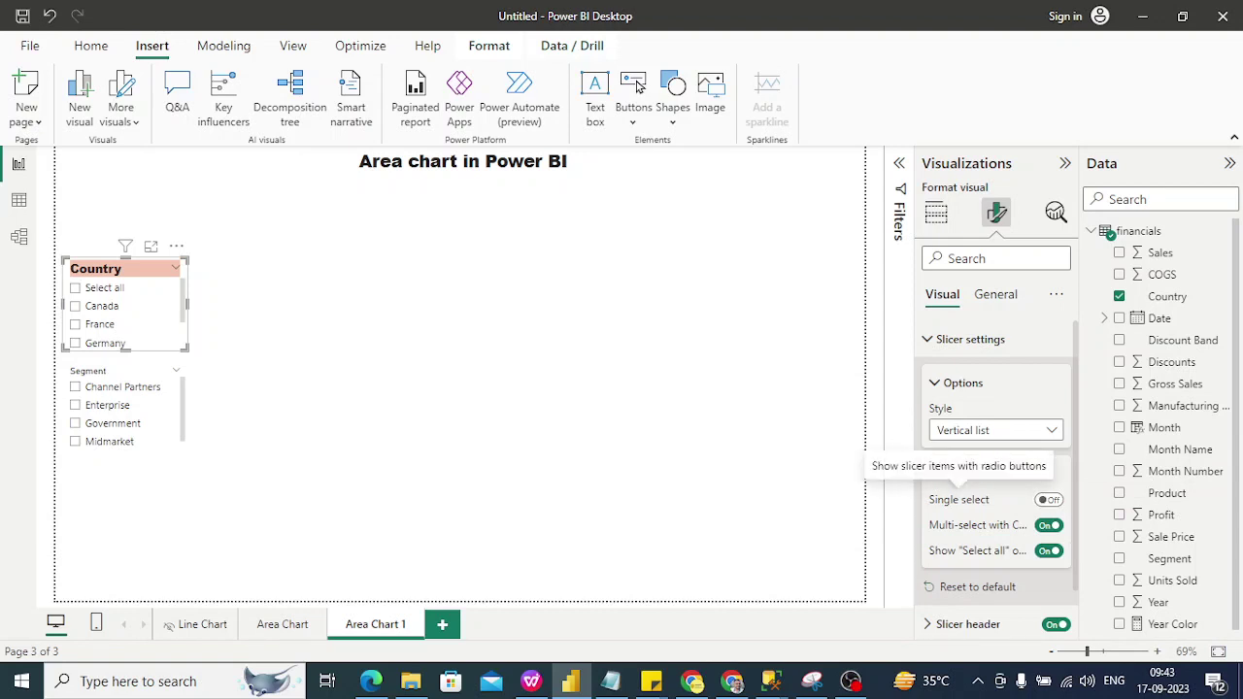
Try single-select mode on the Country slicer by choosing France, Germany and Canada, and restore multi-select with Ctrl
click(1048, 525)
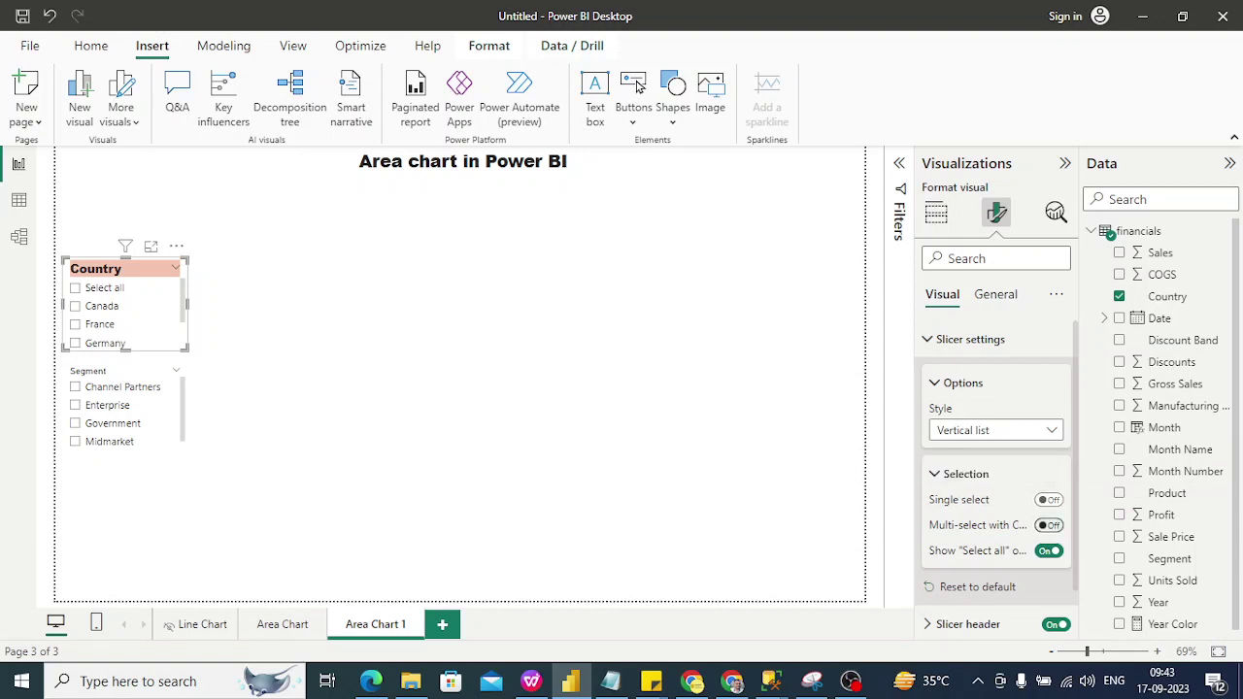
click(1049, 499)
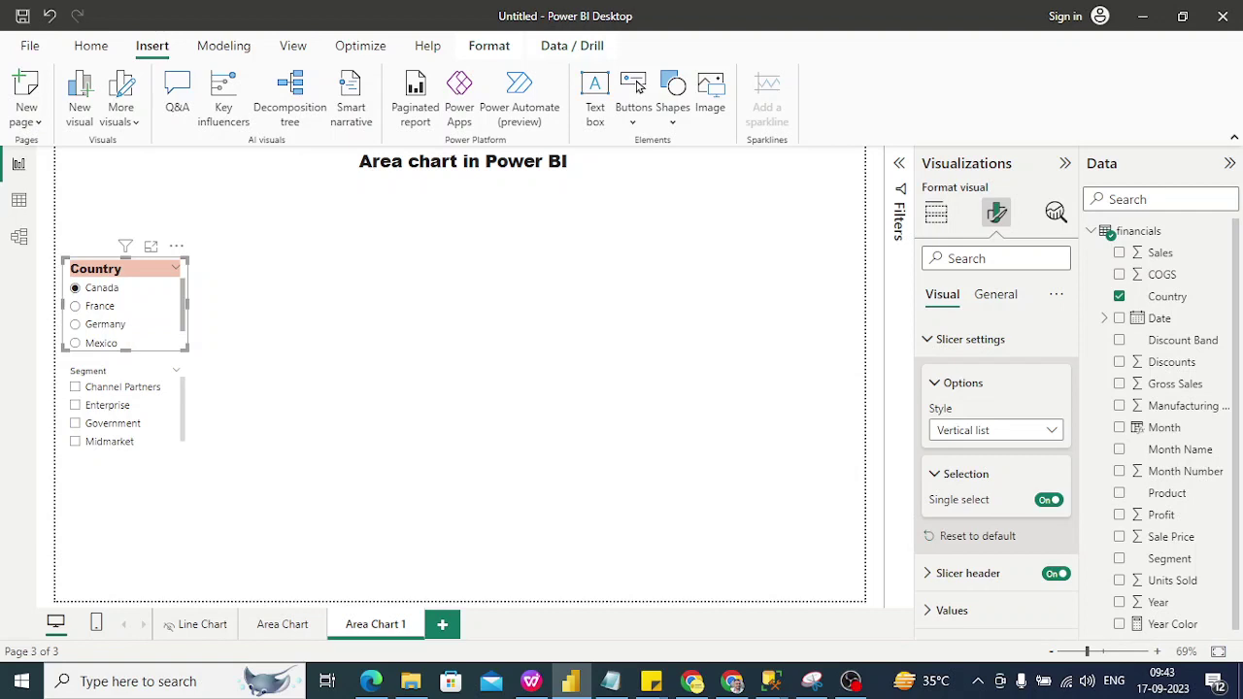
click(75, 306)
click(75, 324)
click(74, 306)
click(75, 287)
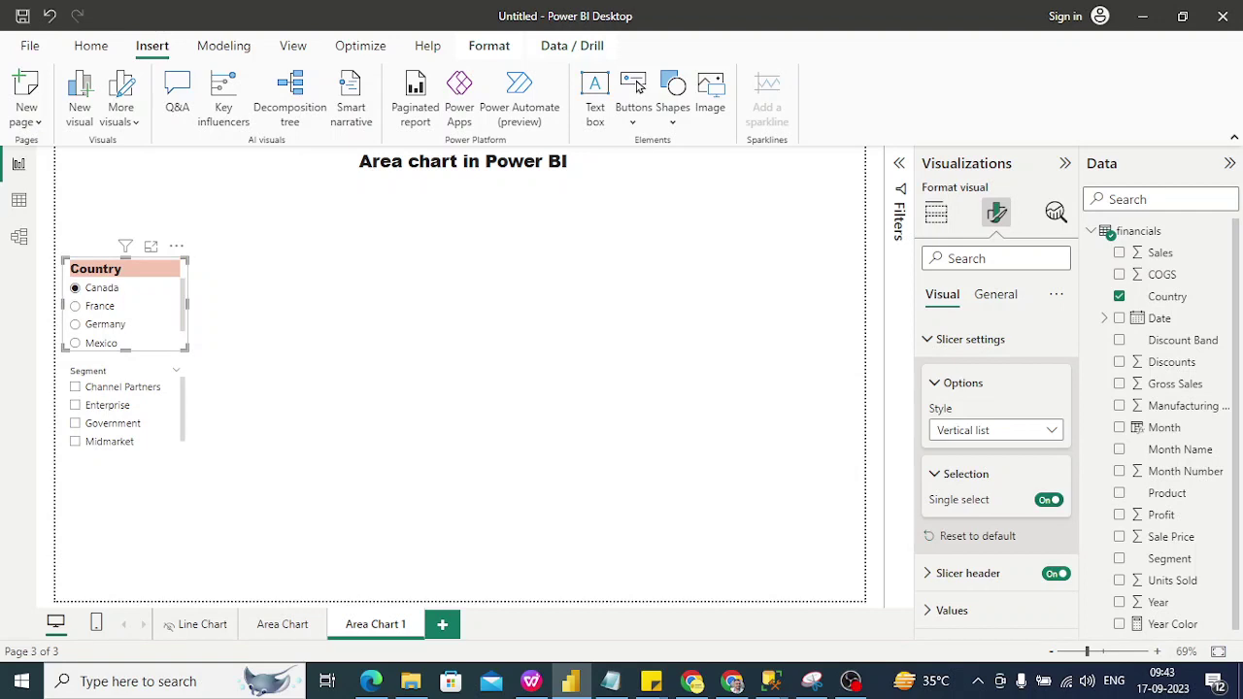
click(1047, 499)
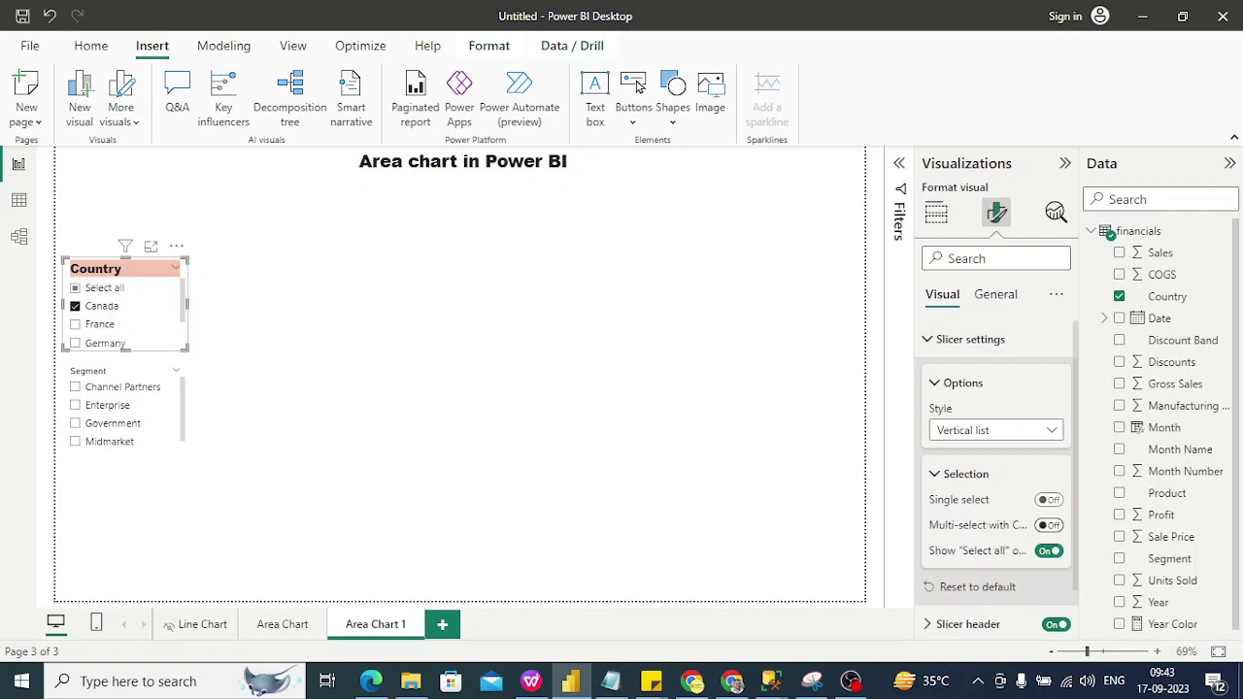
click(1048, 524)
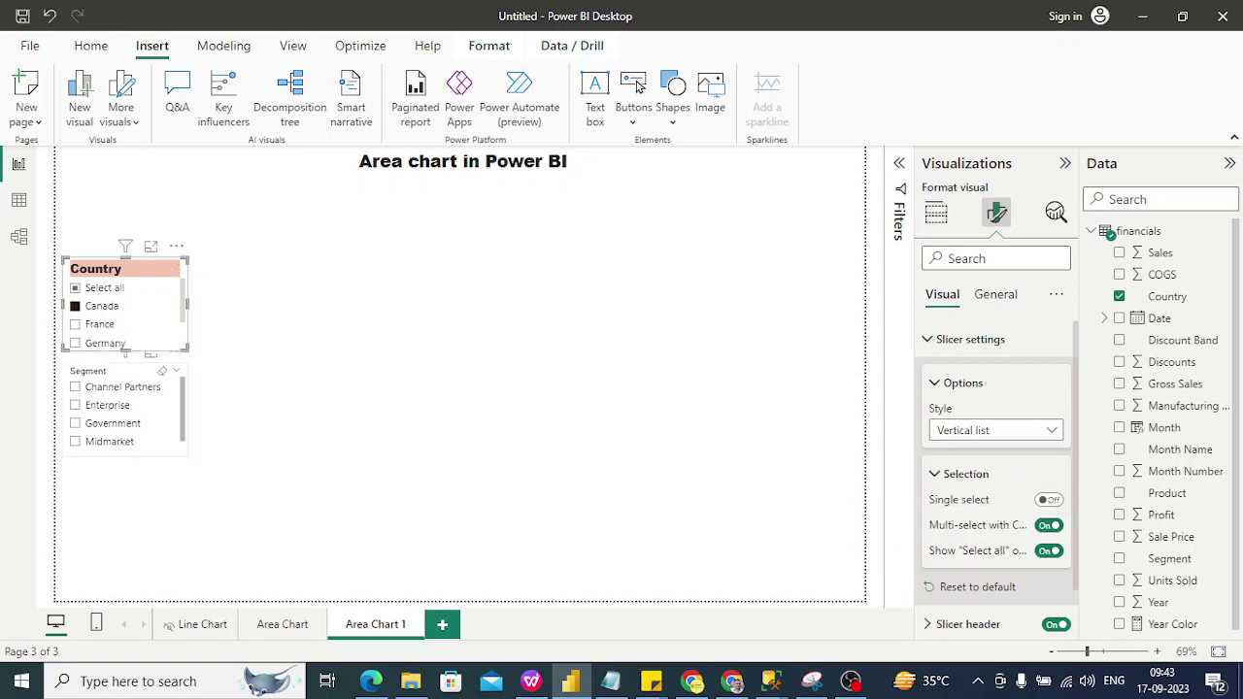
Set the font of the Segment slicer's values to Arial
click(131, 372)
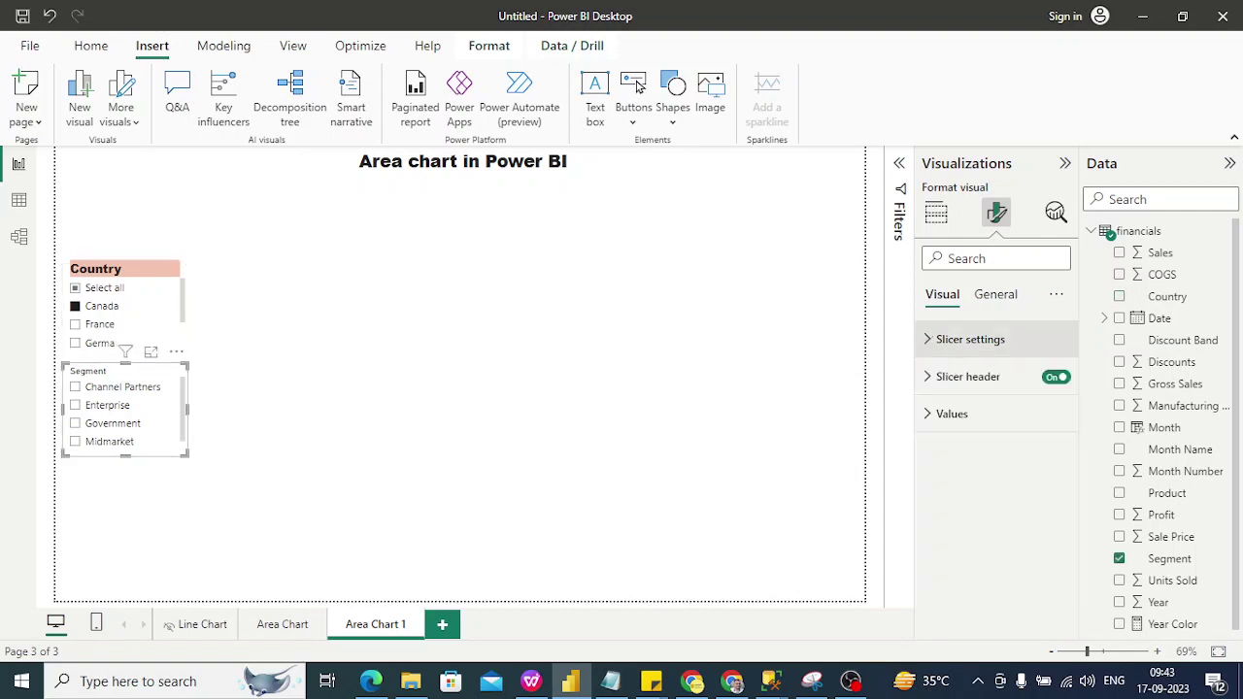
click(951, 413)
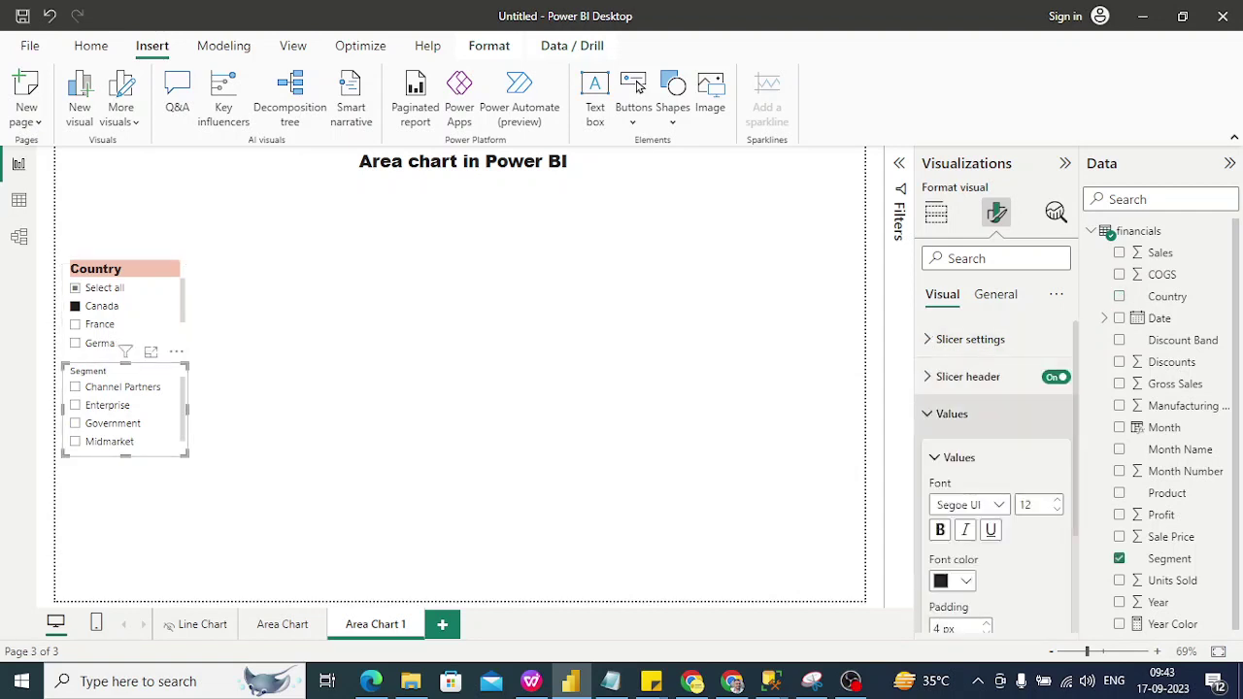
click(968, 504)
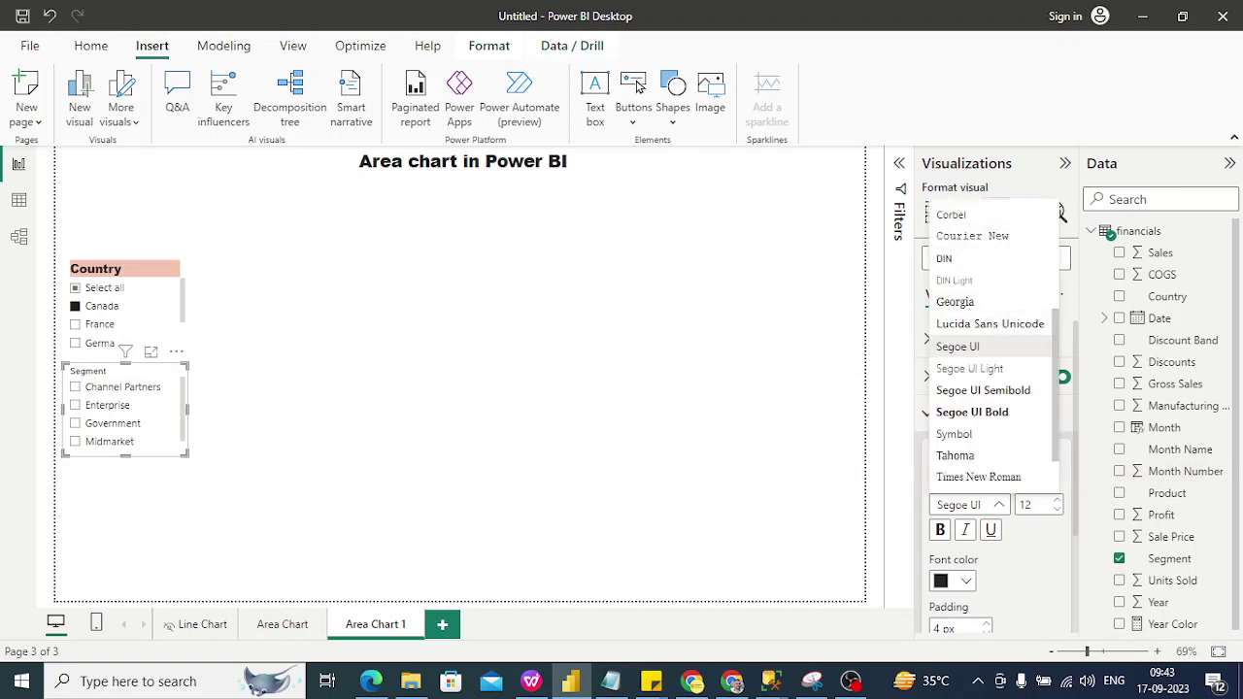
scroll(991, 349, up, 3)
click(947, 208)
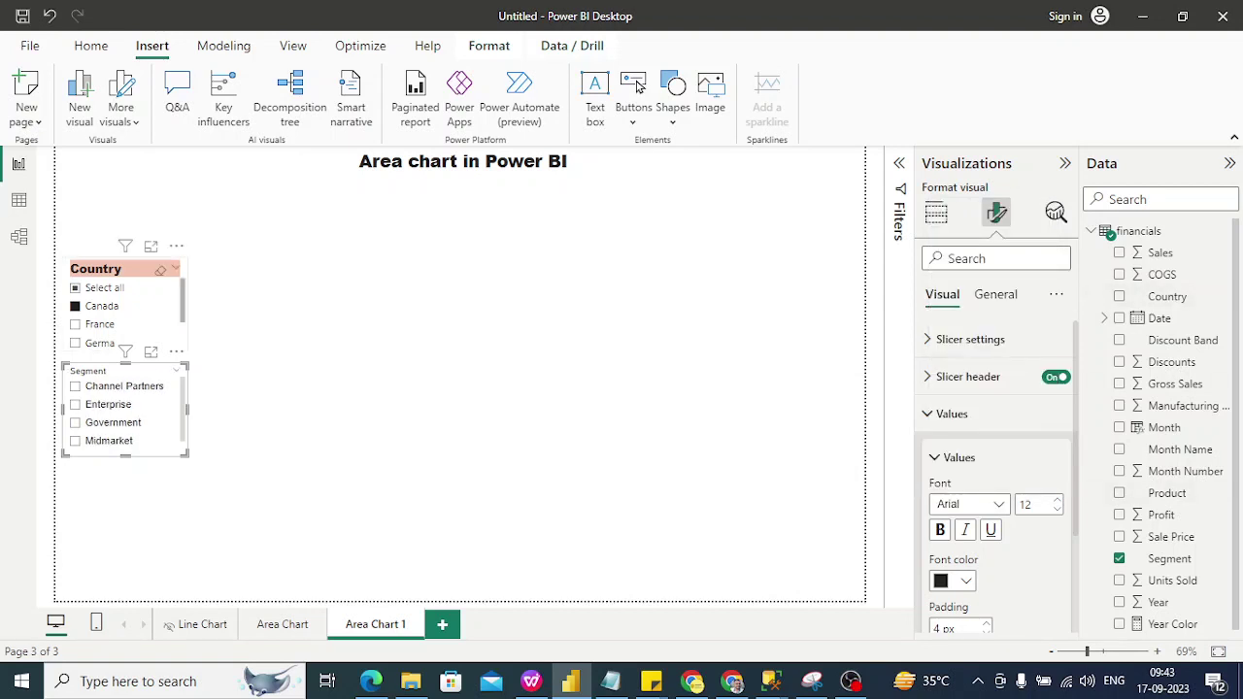
Set the font of the Country slicer's values to Arial, size 14
click(136, 269)
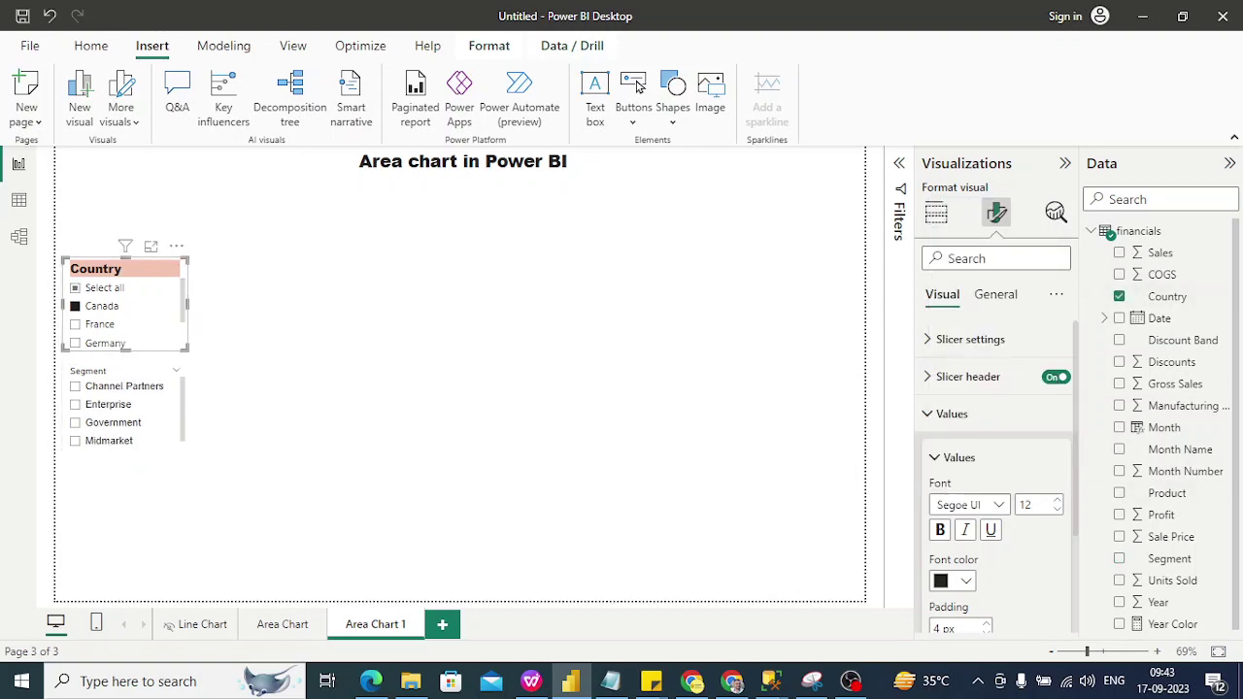
click(969, 504)
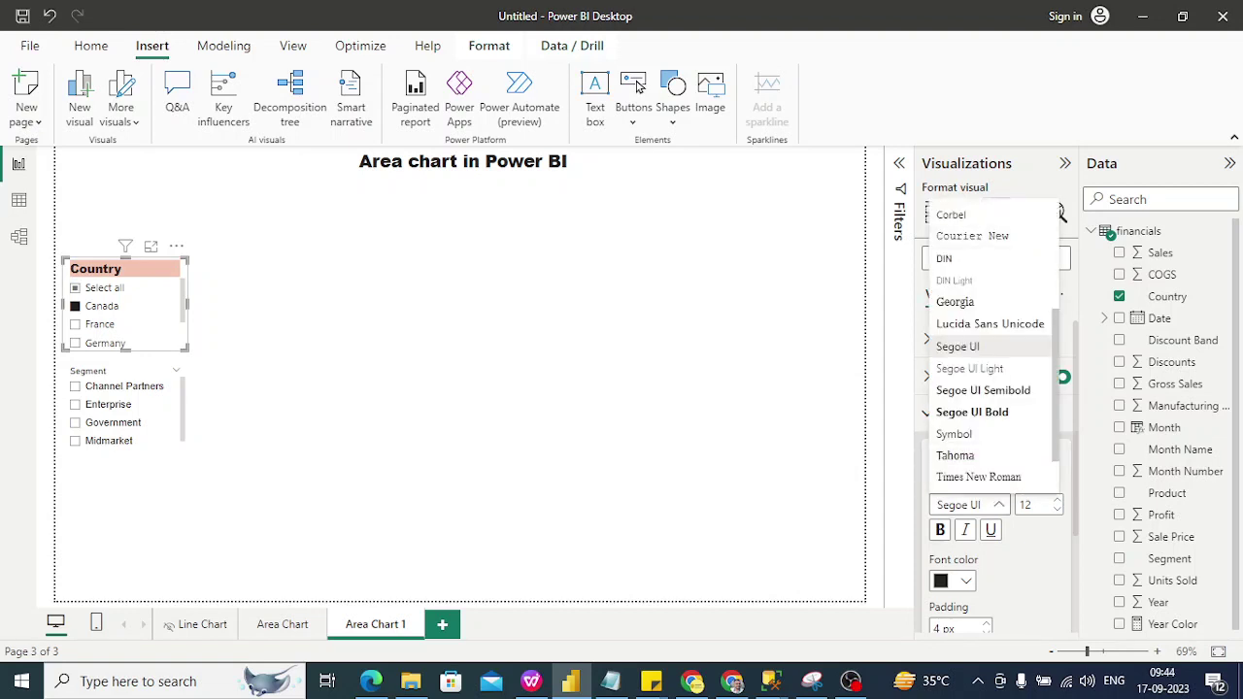
scroll(990, 345, up, 3)
click(946, 208)
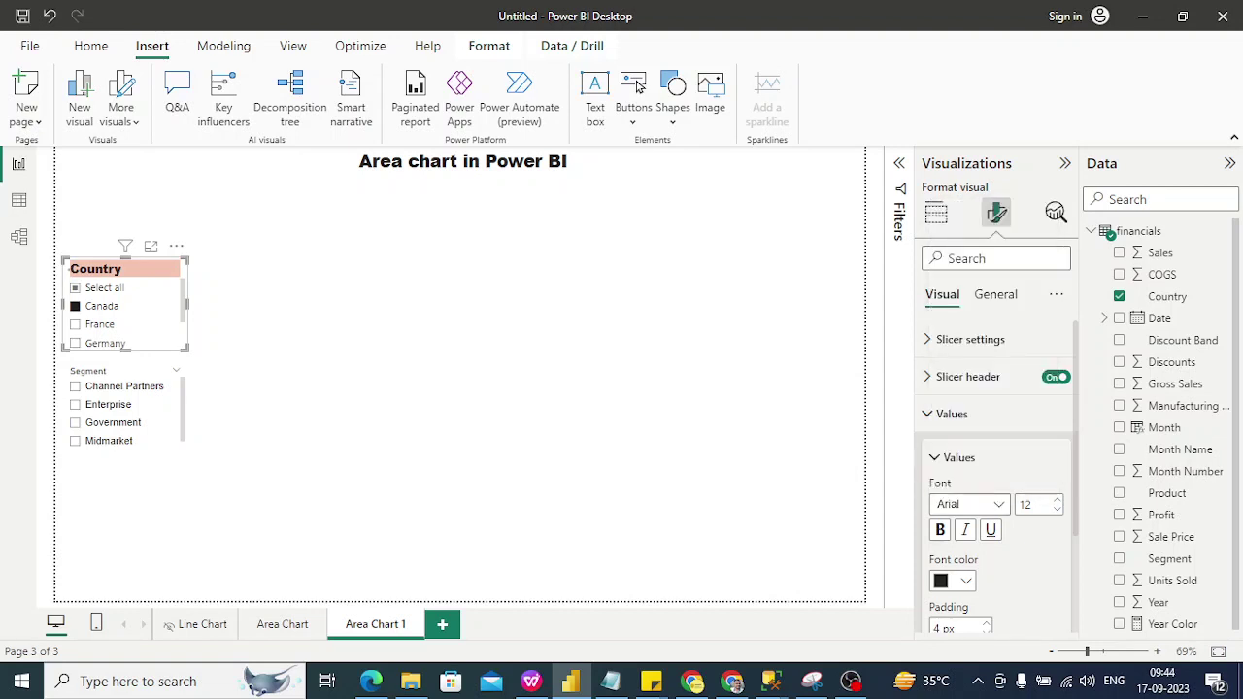
click(1057, 499)
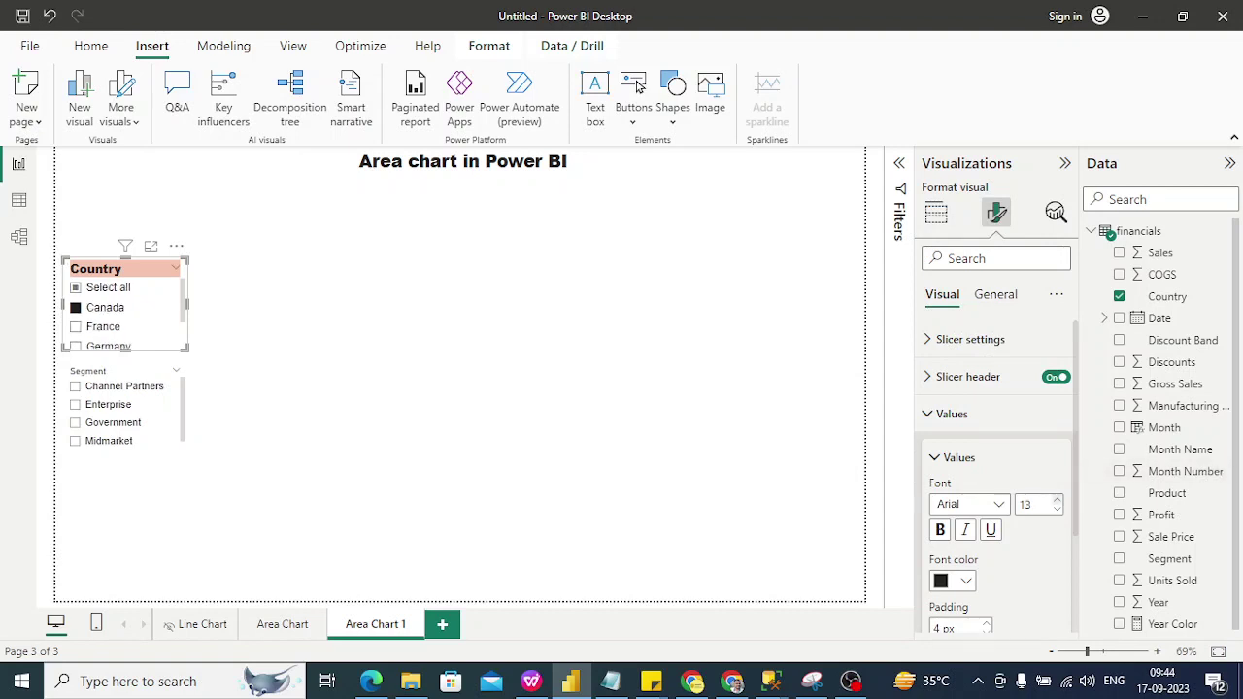
click(1057, 499)
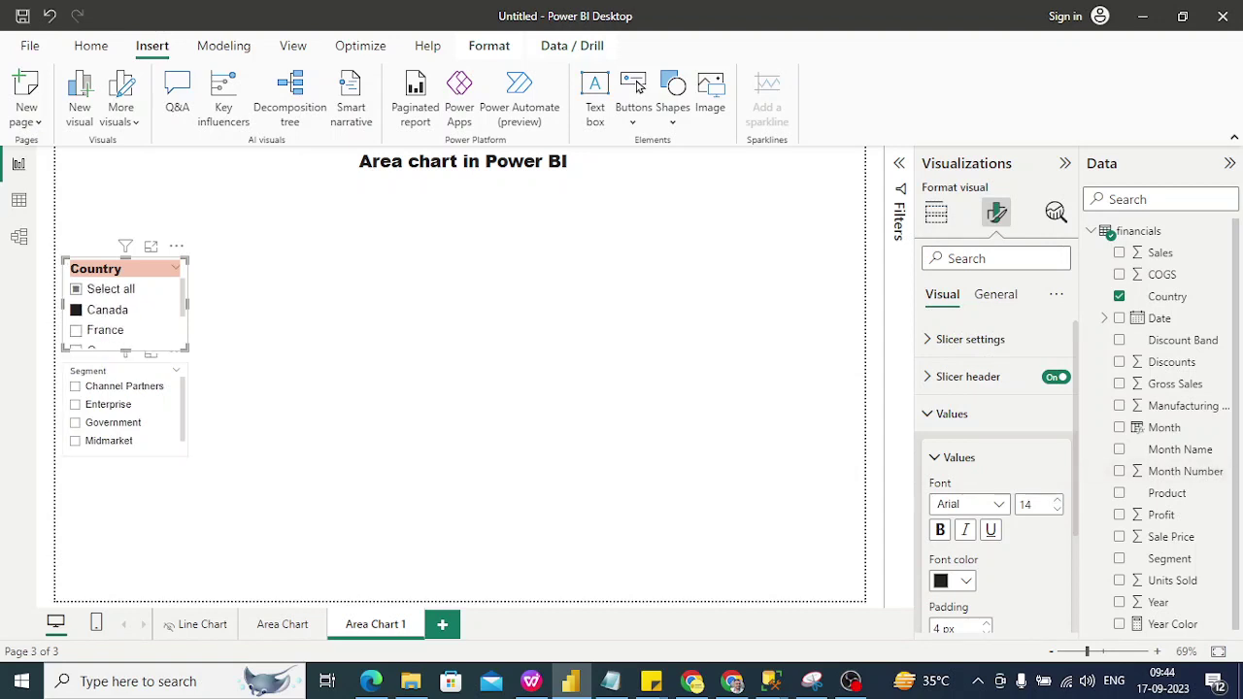
Lengthen the Country slicer to fit its full country list and align the Segment slicer directly below it
drag(126, 371, 120, 411)
click(125, 268)
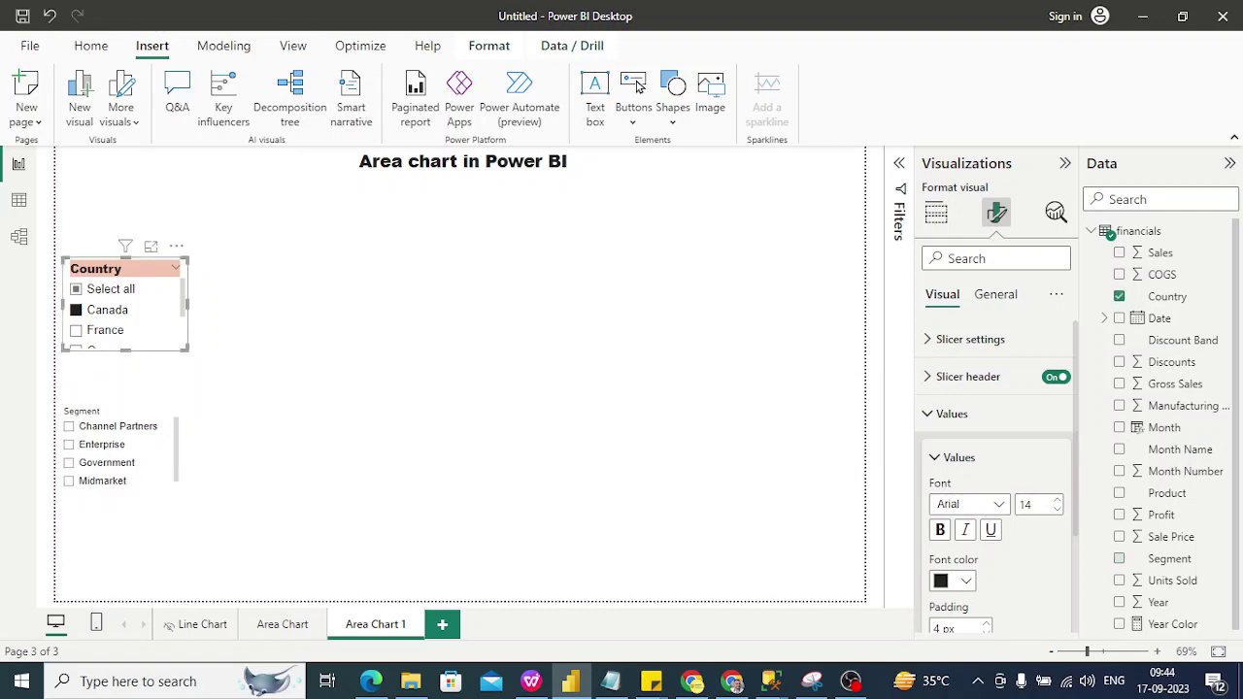
drag(125, 350, 126, 435)
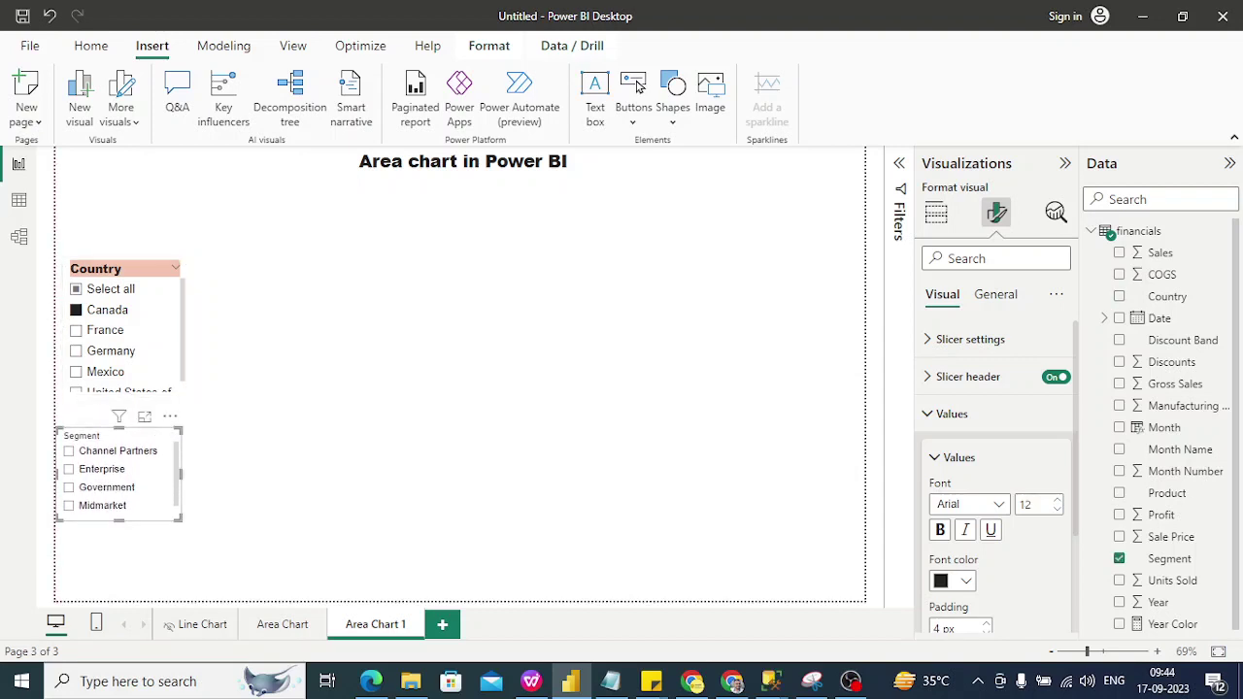
click(125, 390)
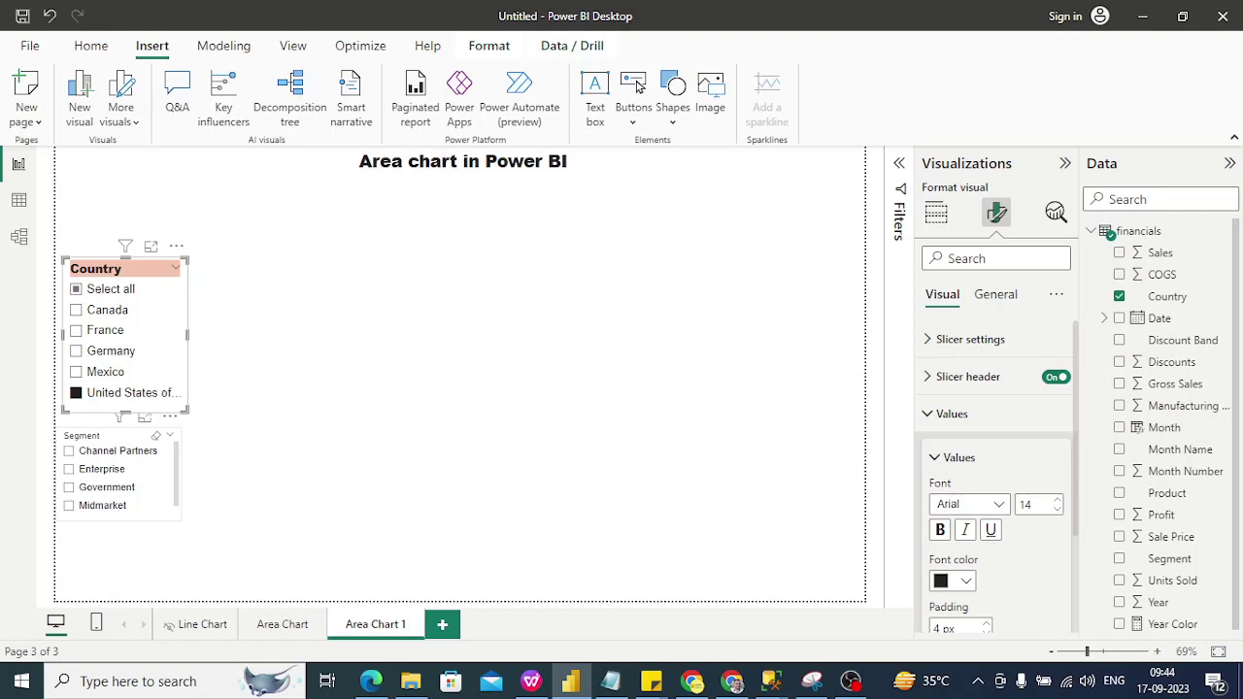
drag(117, 435, 123, 434)
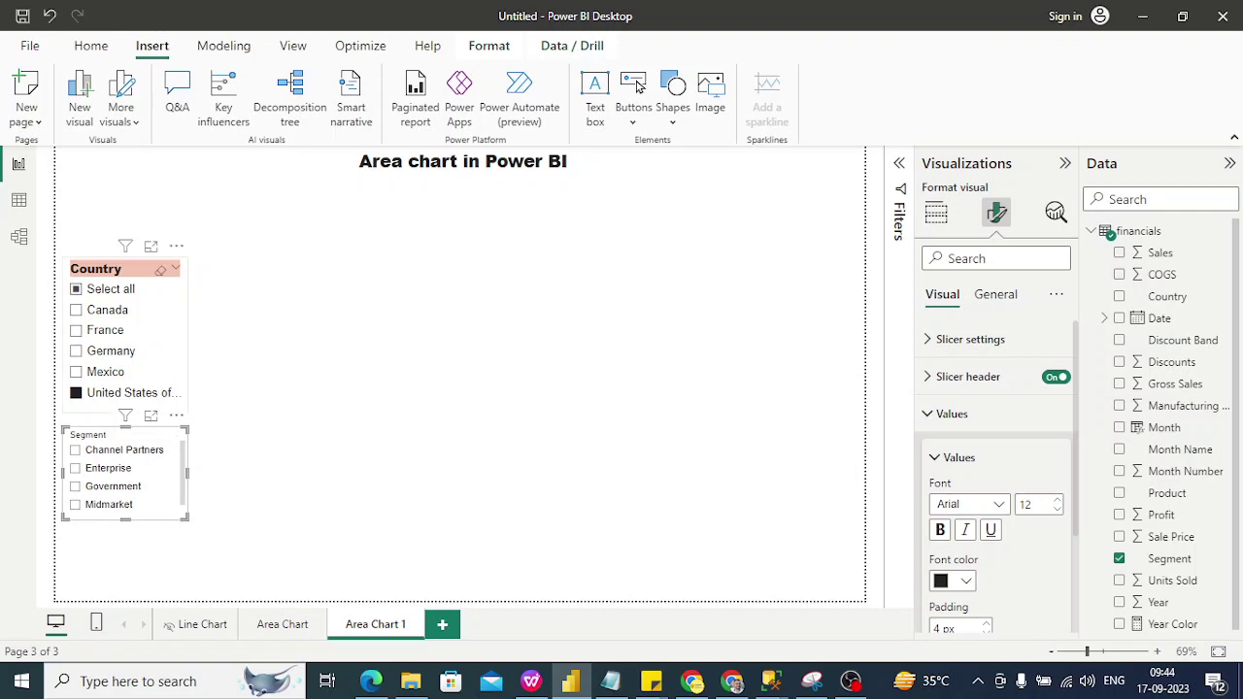
Select all countries in the Country slicer and check the border options for its values
click(76, 289)
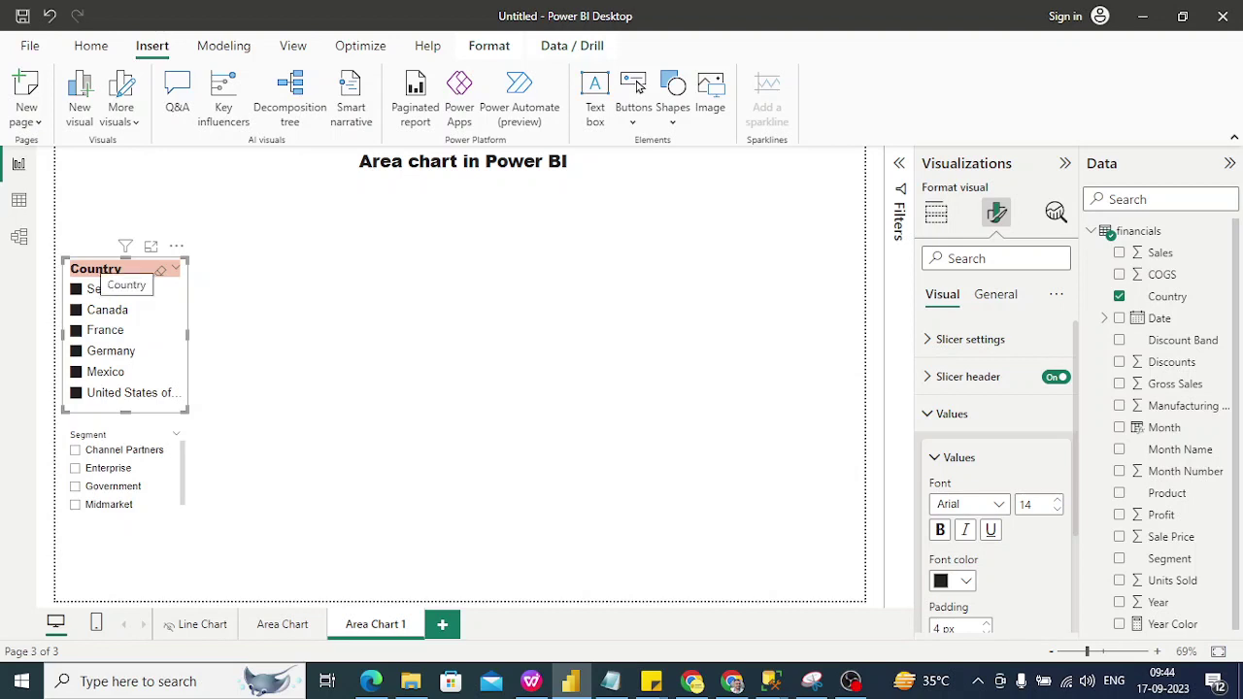
click(942, 457)
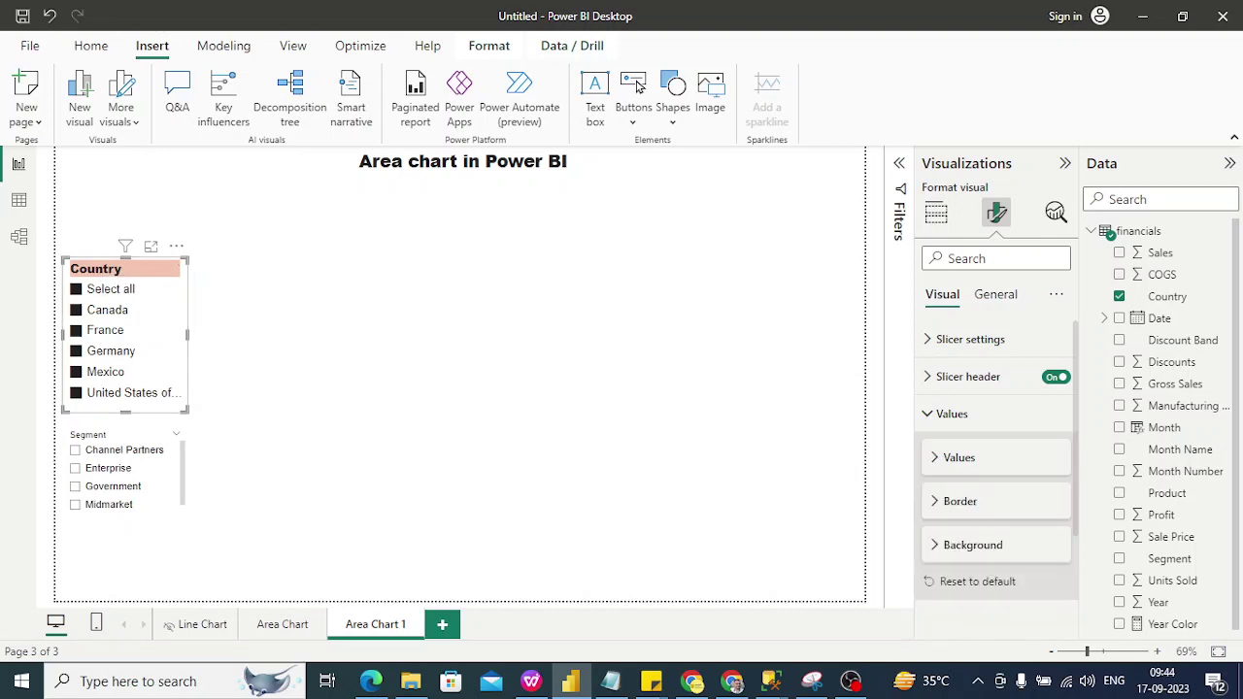
click(959, 501)
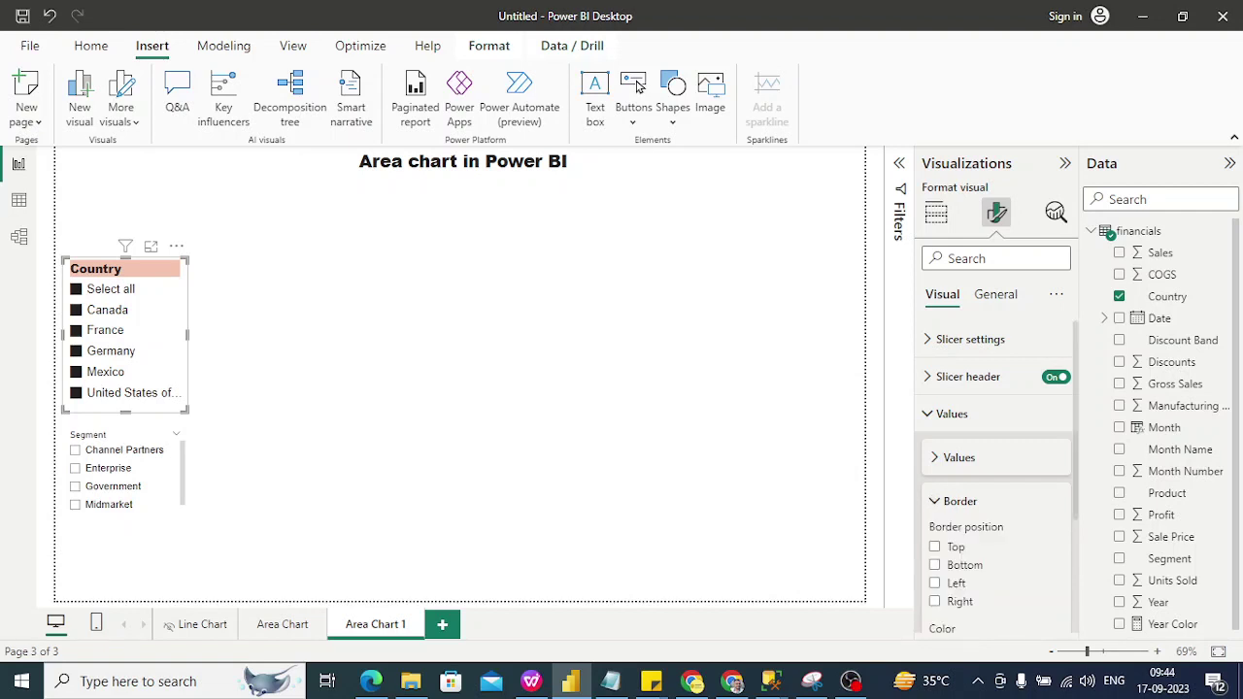
click(960, 501)
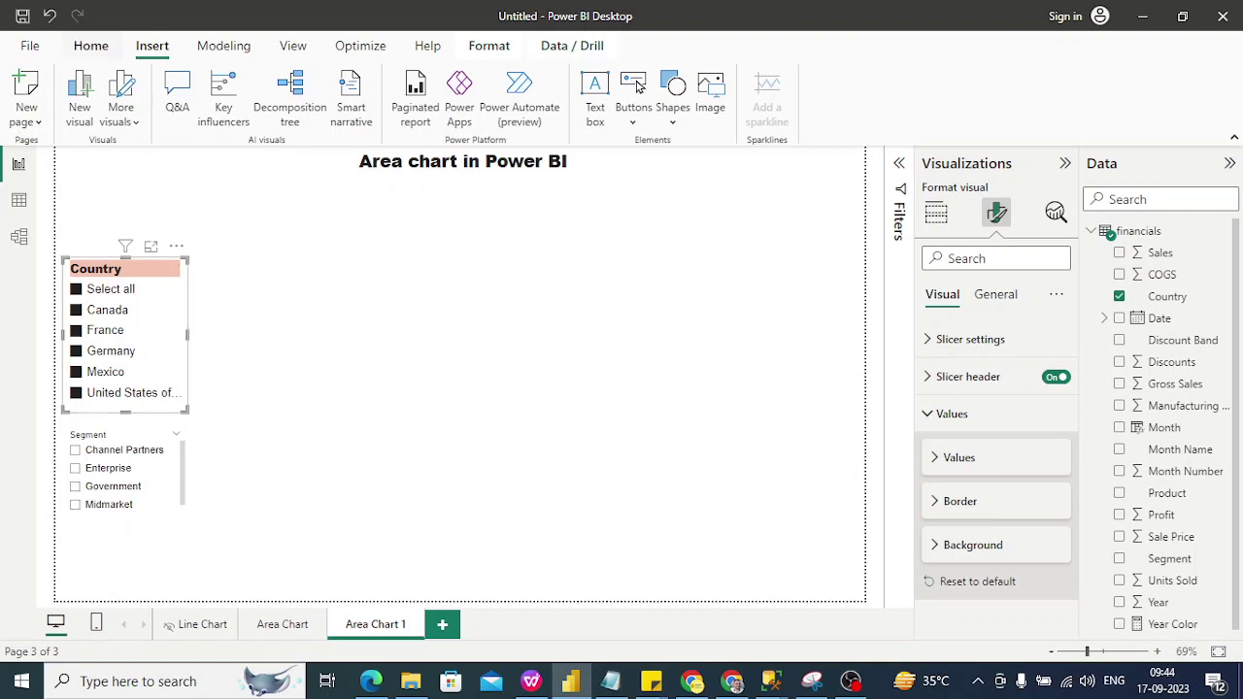
Copy the Country slicer's formatting to the Segment slicer with Format painter and lengthen it to fit all segments
click(91, 46)
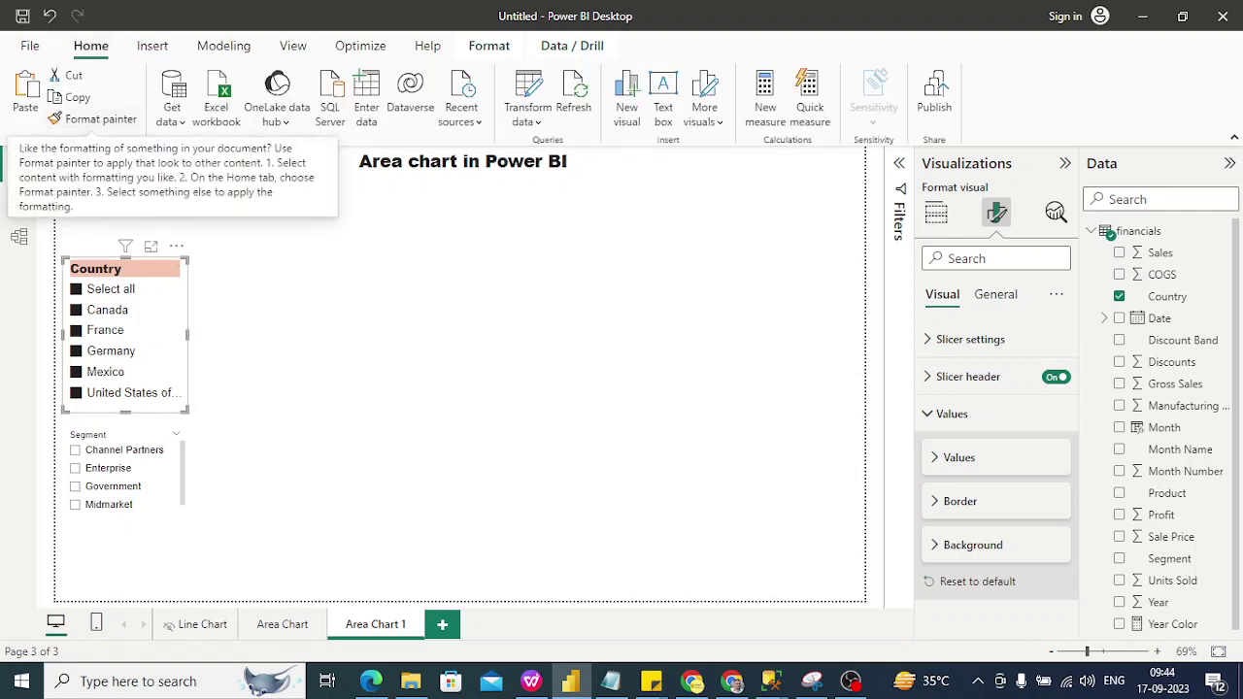
click(95, 119)
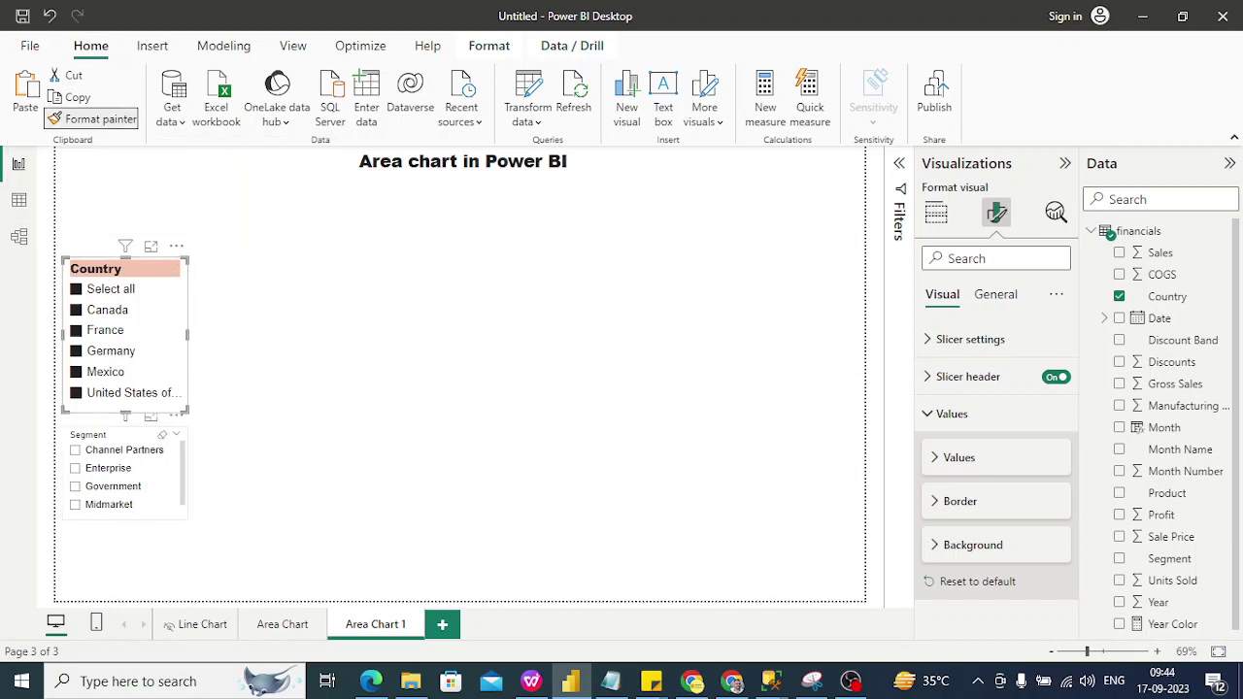
click(122, 470)
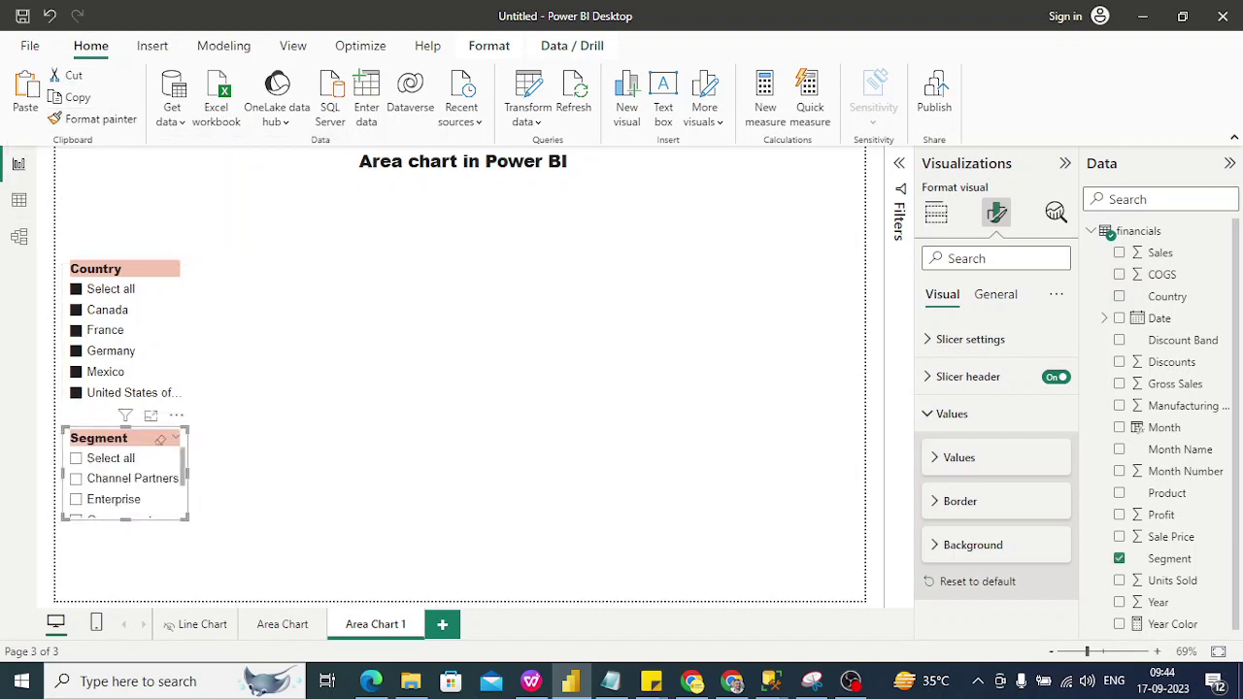
drag(125, 519, 125, 584)
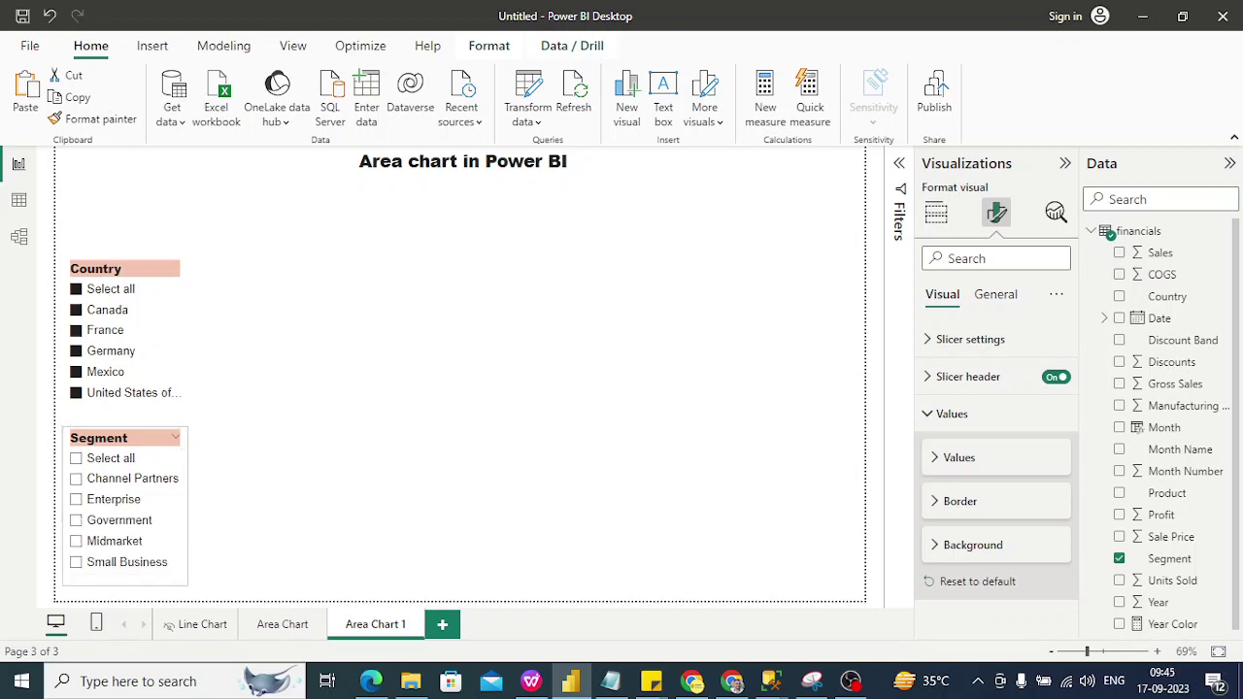
Add an empty area chart, move it to the lower part of the page beside the slicers, and increase its height
click(514, 389)
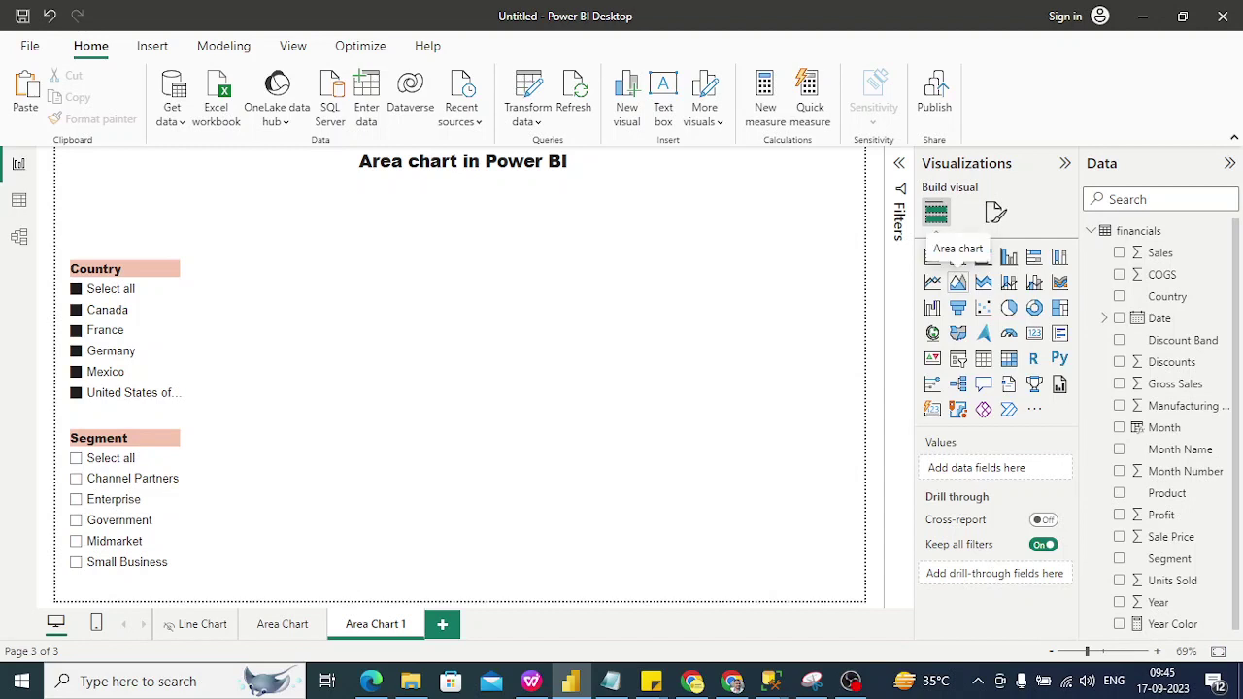
click(957, 281)
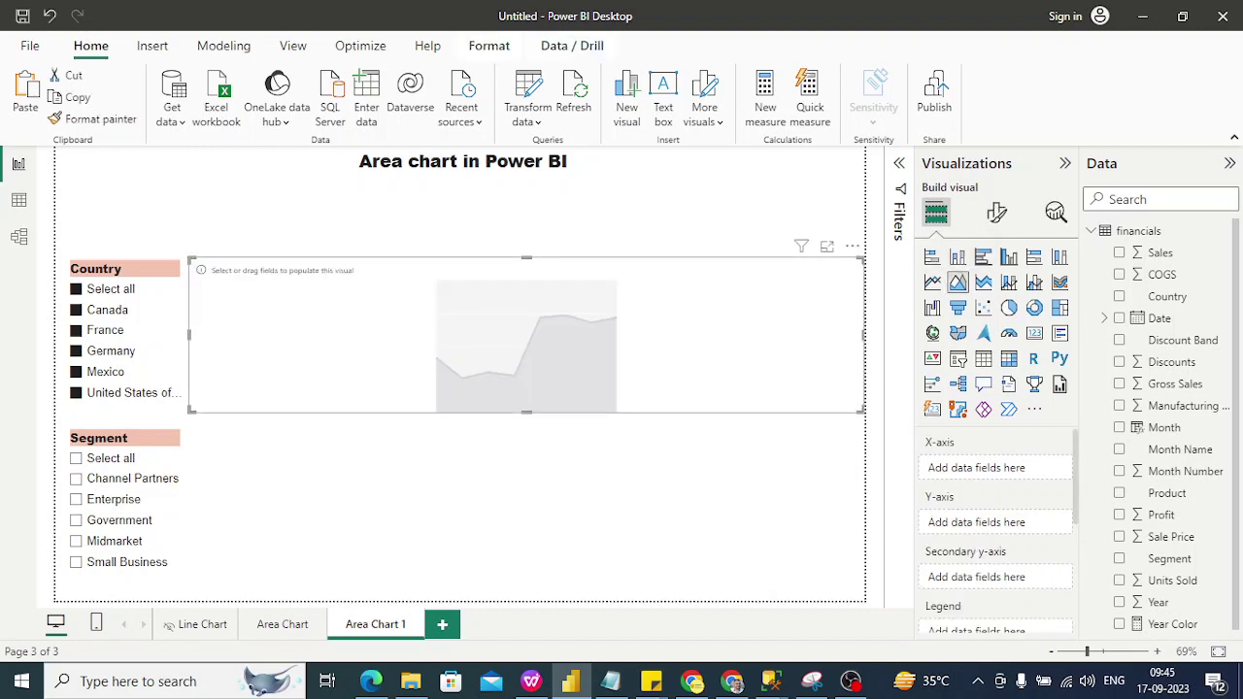
drag(526, 335, 527, 386)
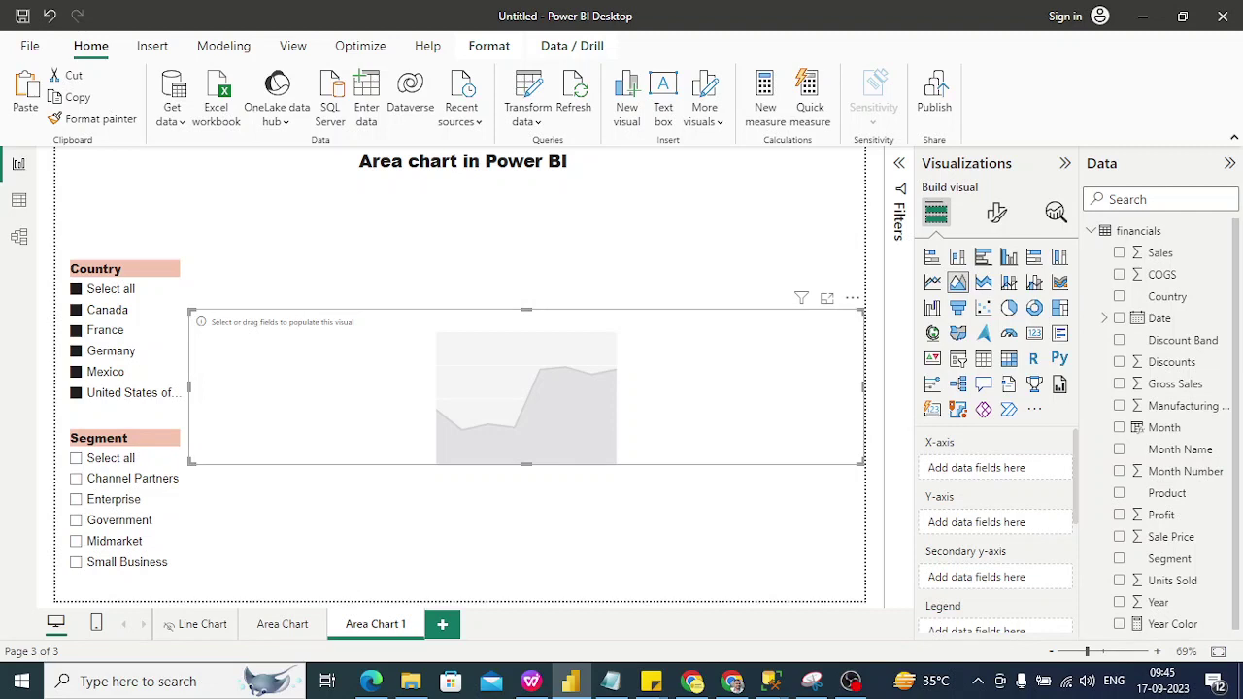
drag(526, 386, 526, 425)
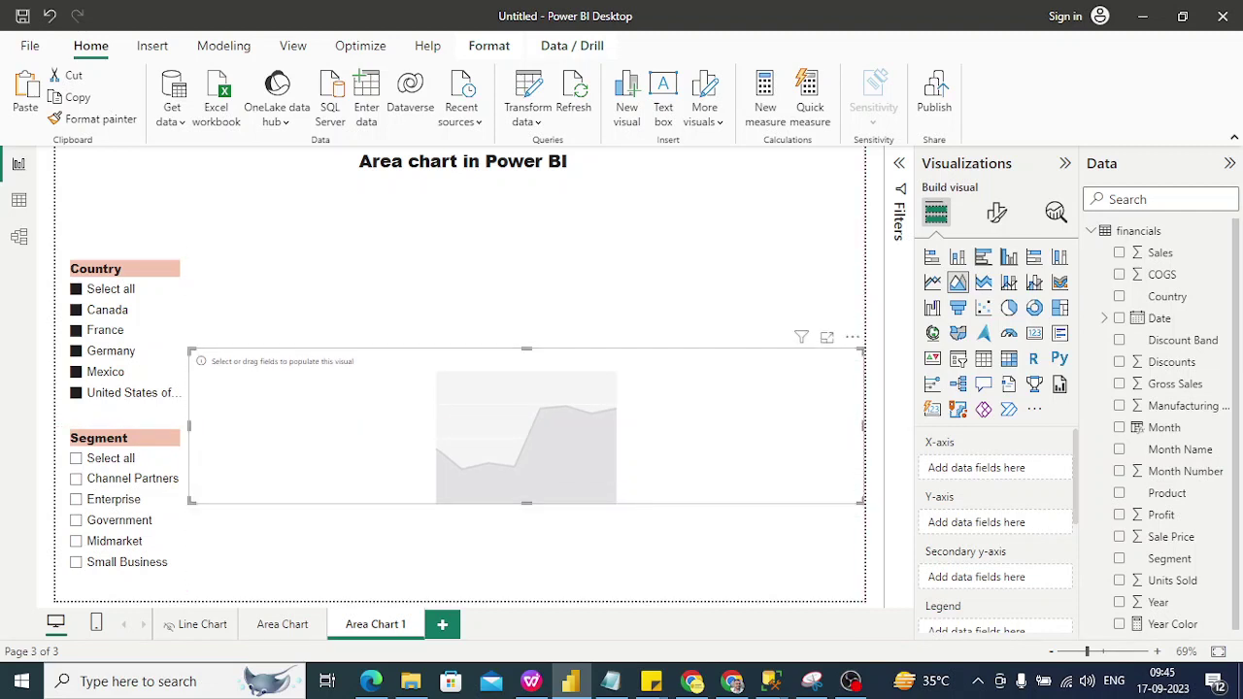
drag(526, 503, 526, 575)
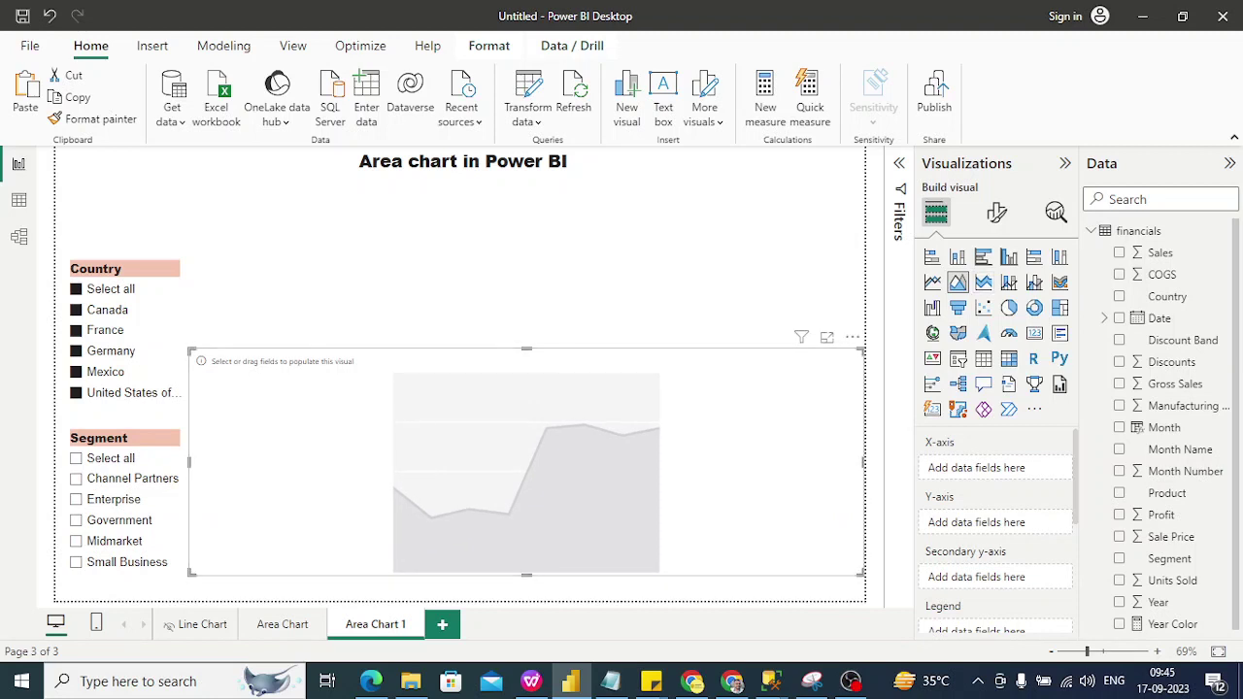
Add a card visual above the area chart and shrink it to a small box beside the Country slicer
click(767, 264)
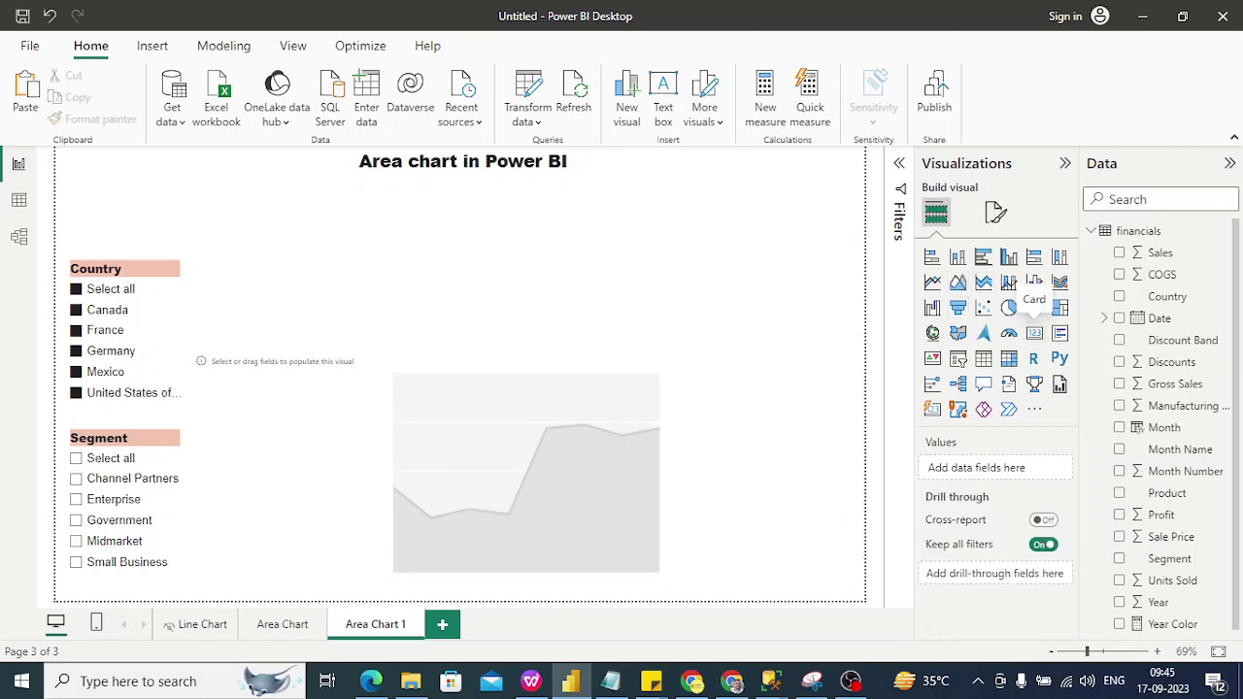
click(1034, 333)
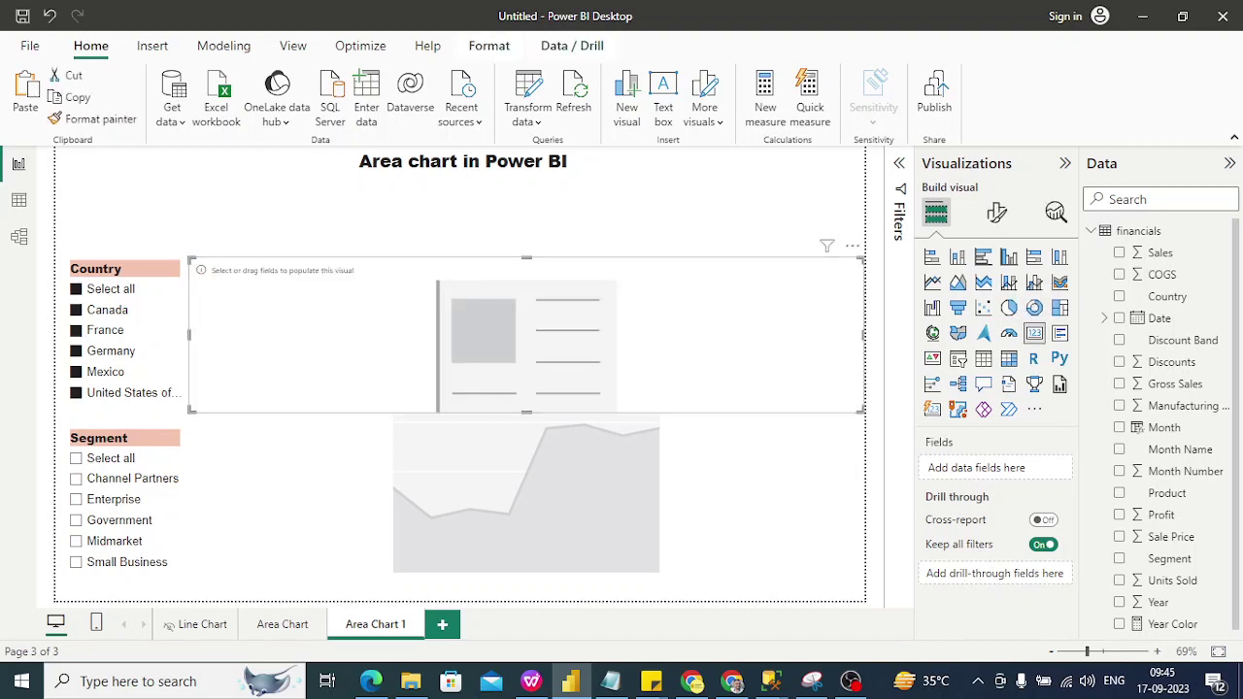
drag(862, 334, 430, 334)
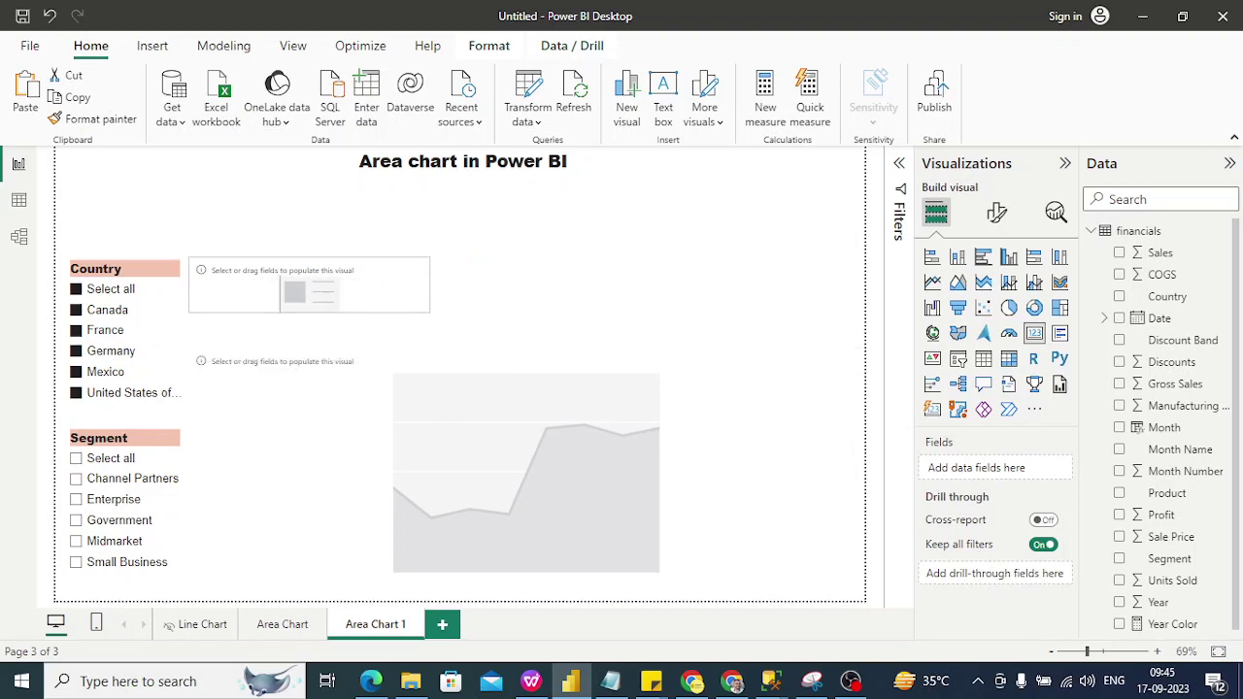
drag(309, 312, 309, 319)
drag(430, 288, 419, 287)
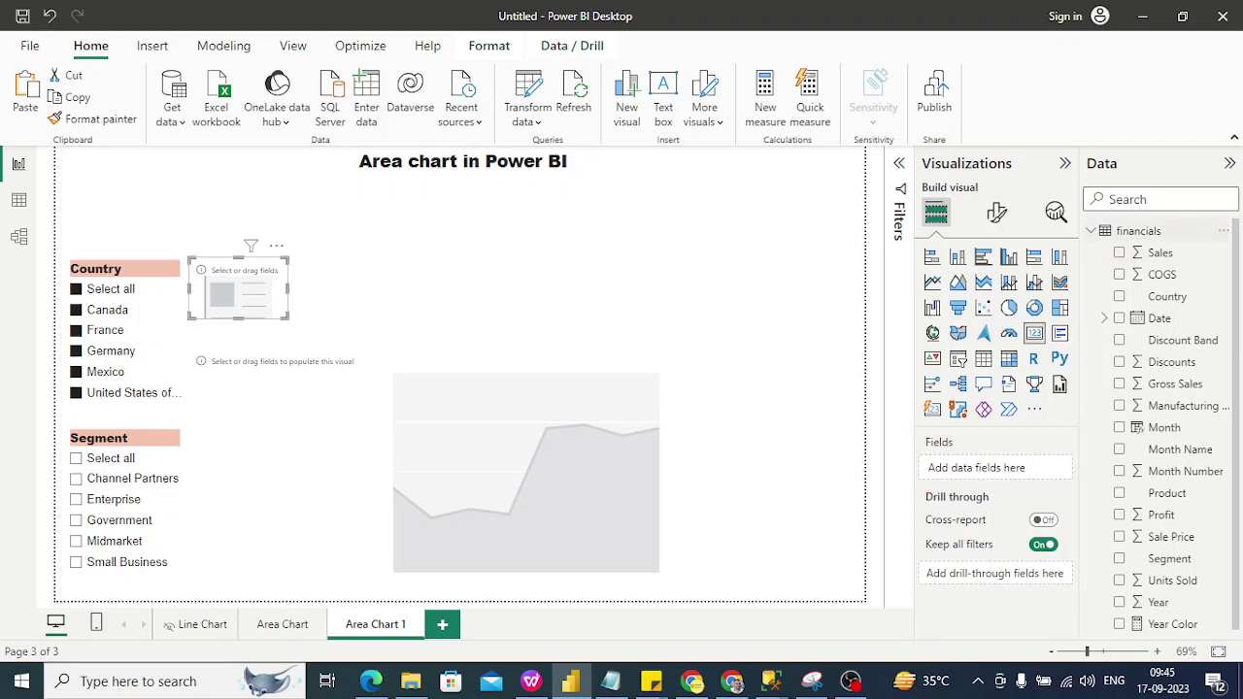
Create a measure in the financials table defined as Total Sales = SUM(financials[ Sales])
click(1223, 230)
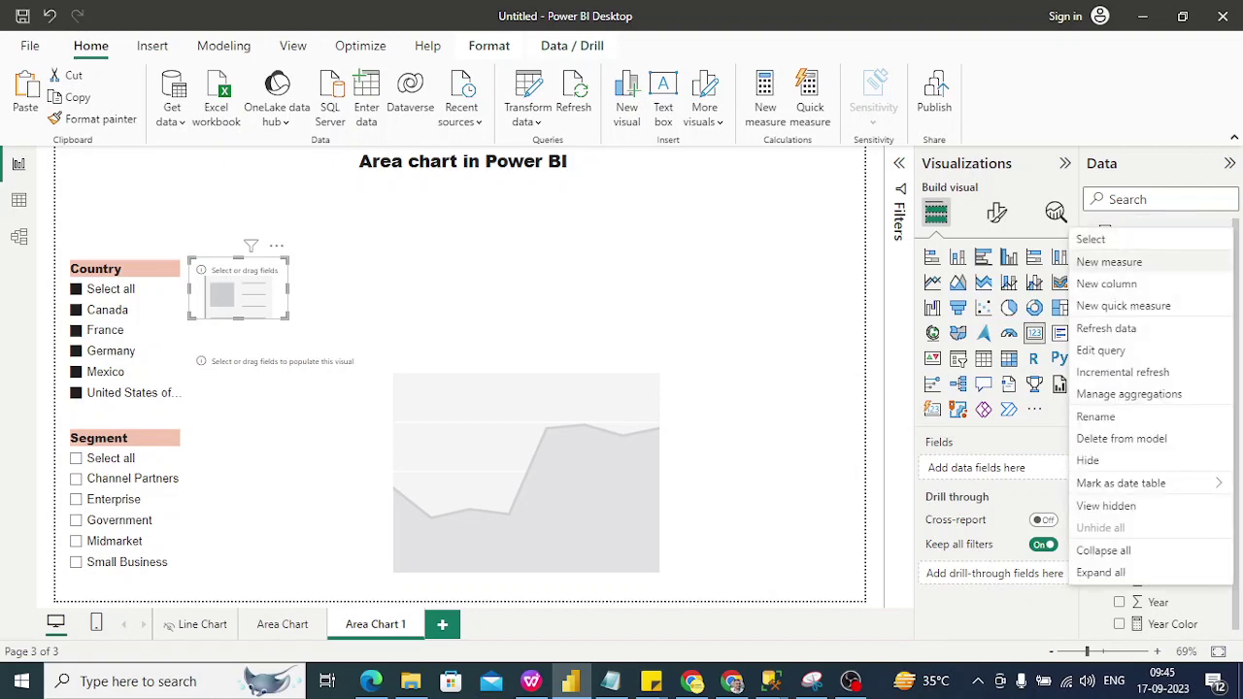
click(1109, 262)
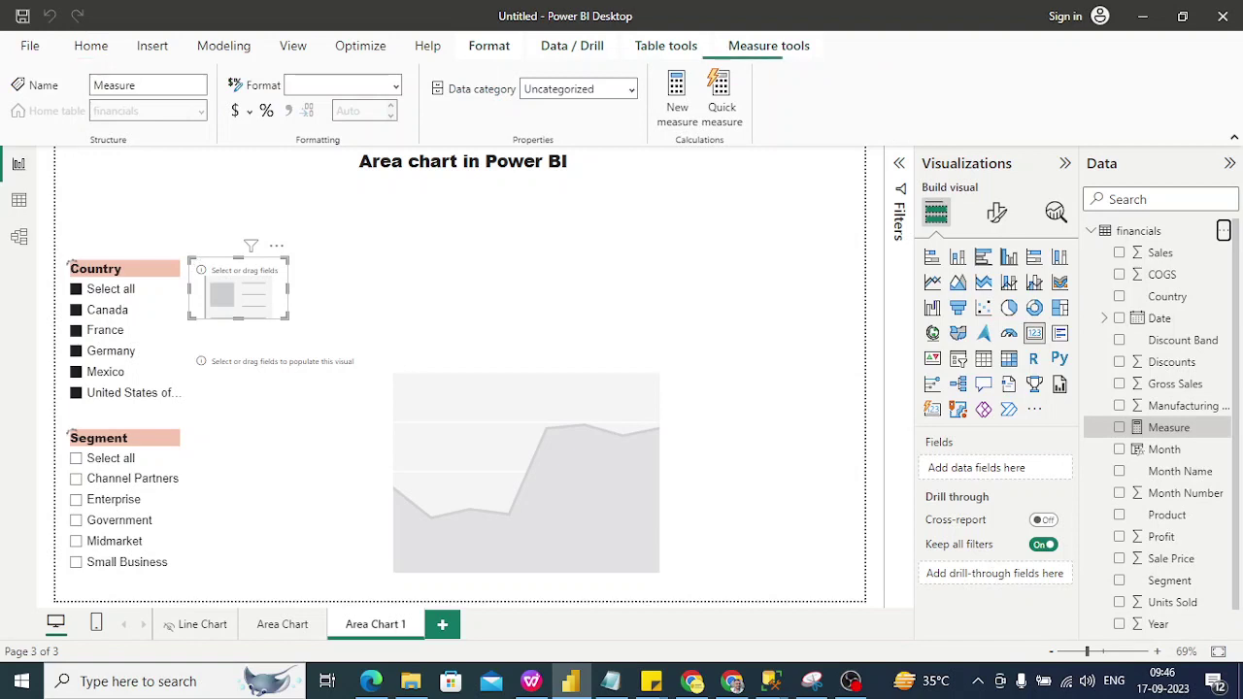
key(BackSpace)
key(BackSpace)
key(BackSpace)
key(BackSpace)
key(BackSpace)
key(BackSpace)
key(BackSpace)
key(BackSpace)
key(BackSpace)
key(BackSpace)
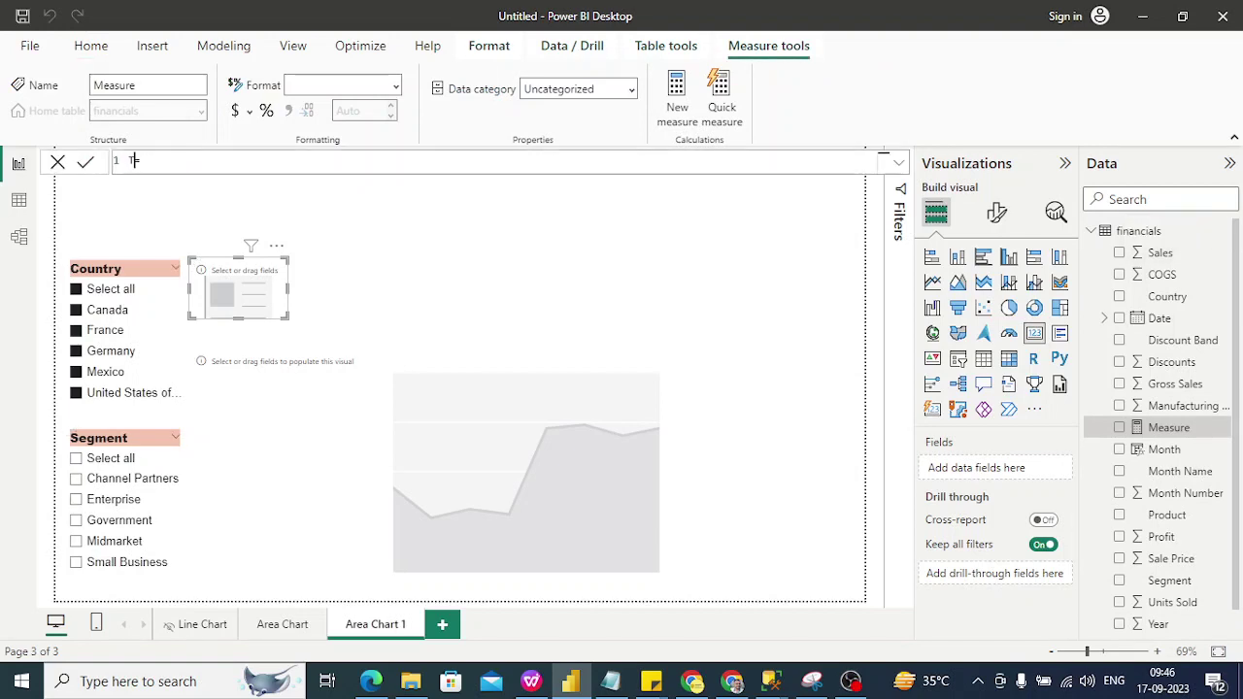
text(Total sales)
key(Left)
key(Left)
key(Left)
key(Left)
key(BackSpace)
text(S)
key(End)
text(SUM()
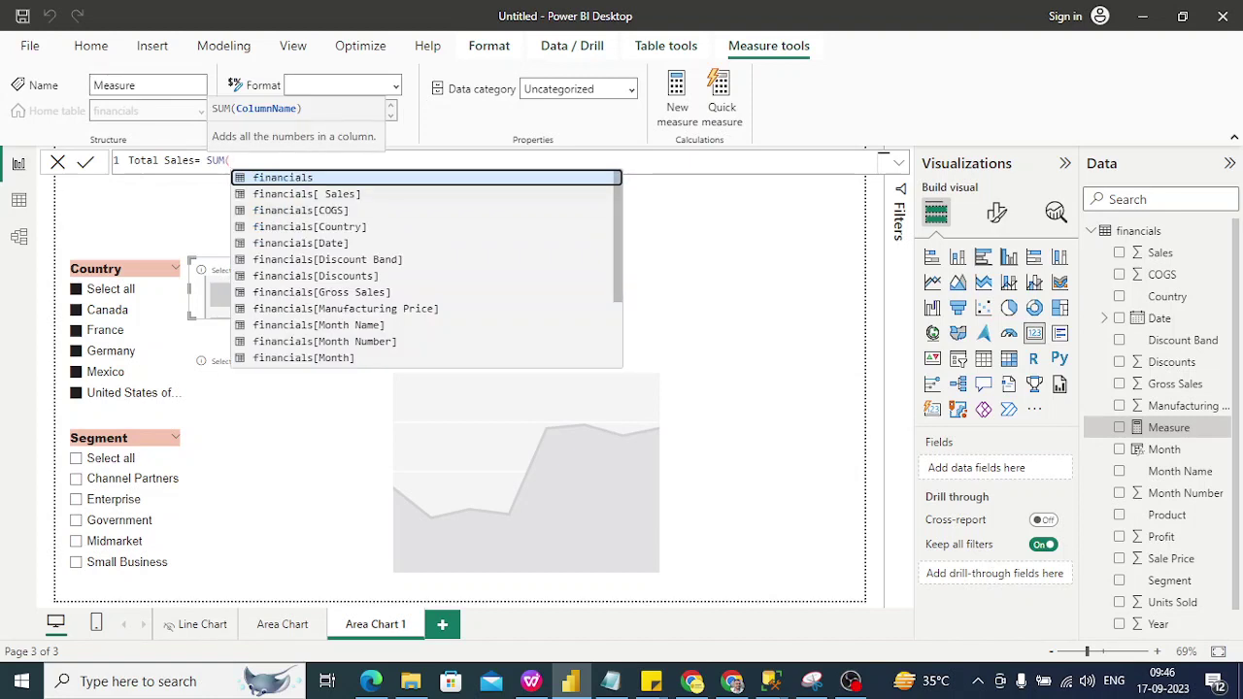
click(306, 194)
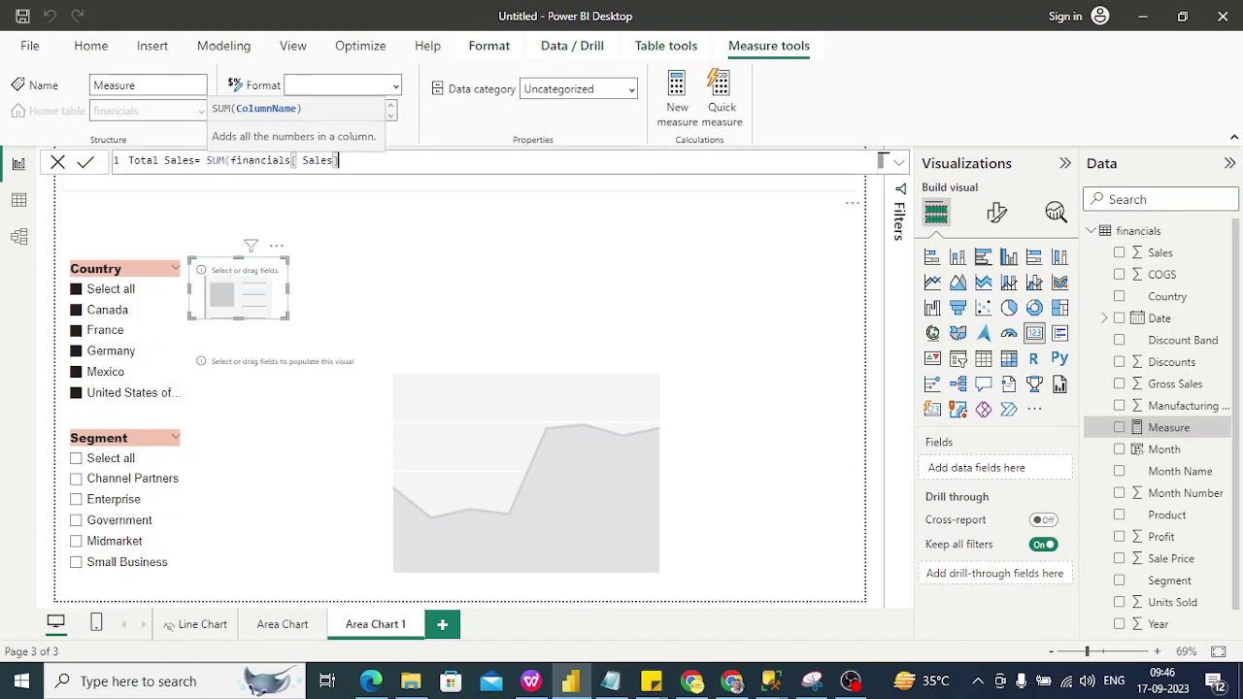
text())
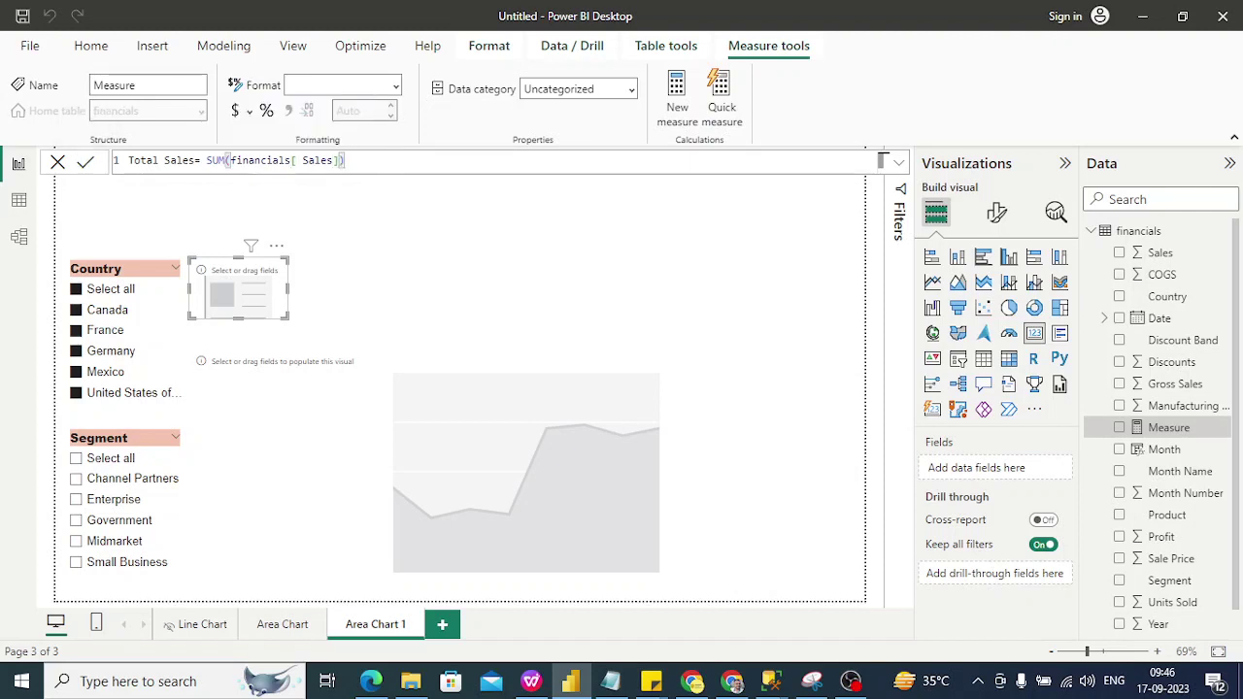
key(Return)
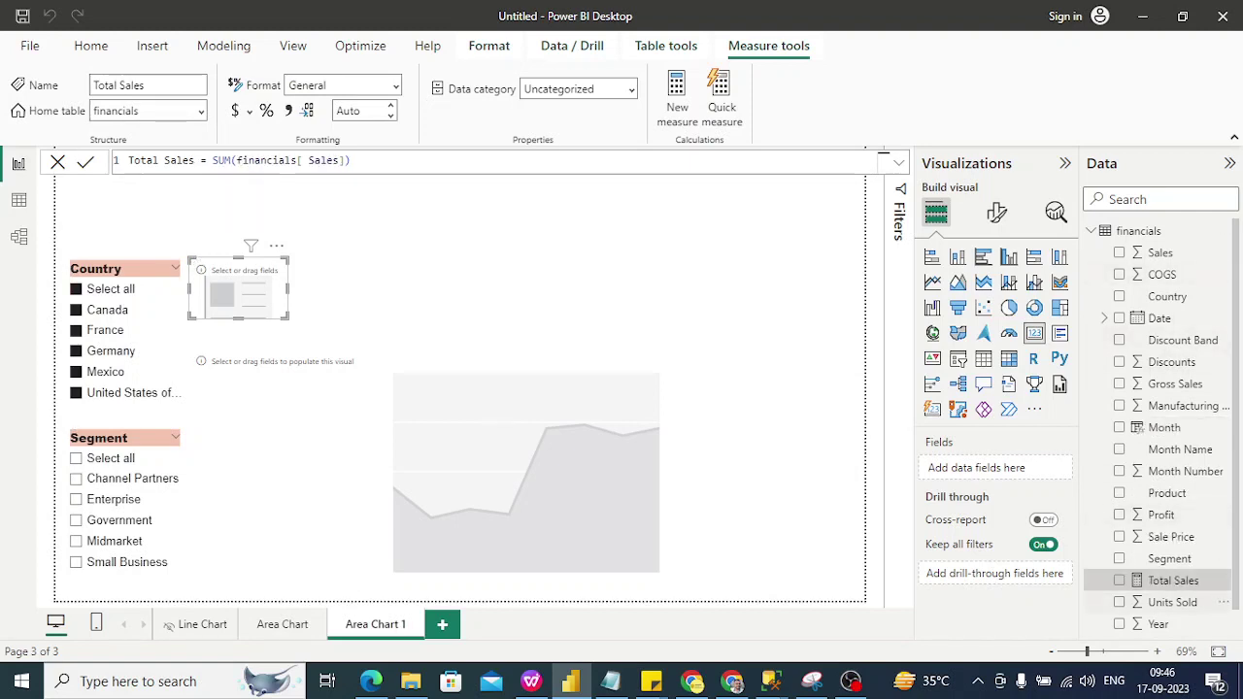
Add the Total Sales measure to the card, then widen the card to fit the full value and slightly reduce its height
drag(1173, 580, 971, 474)
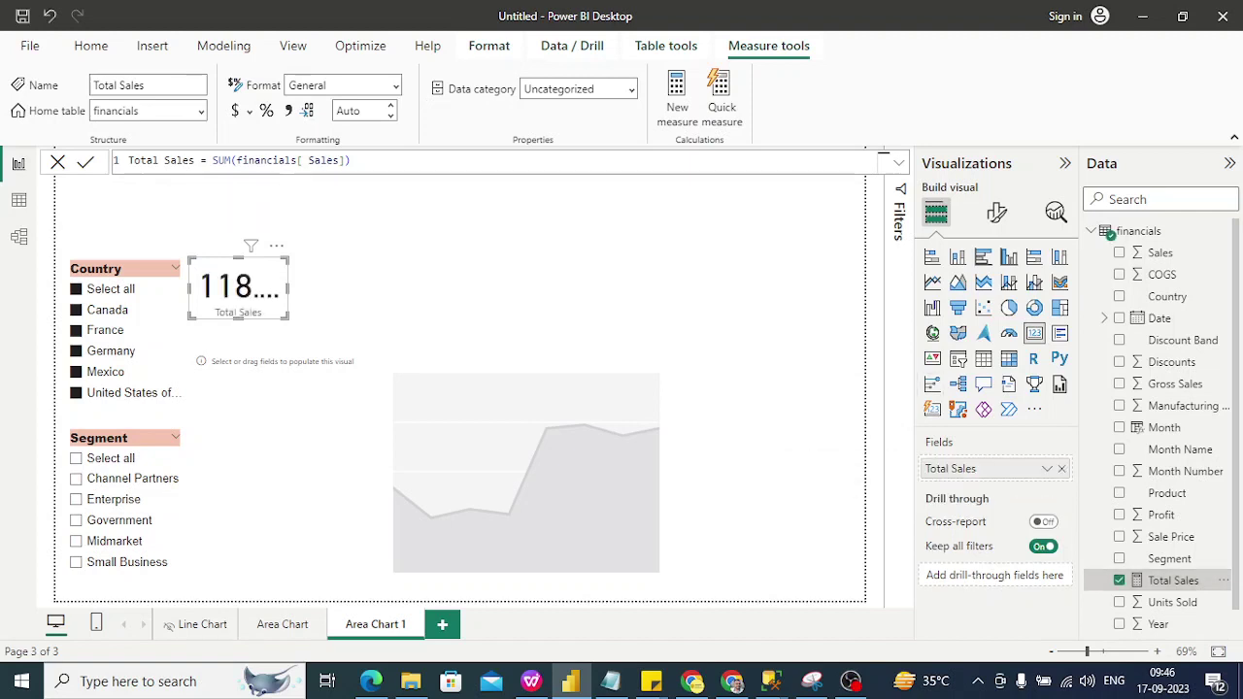
drag(288, 289, 334, 288)
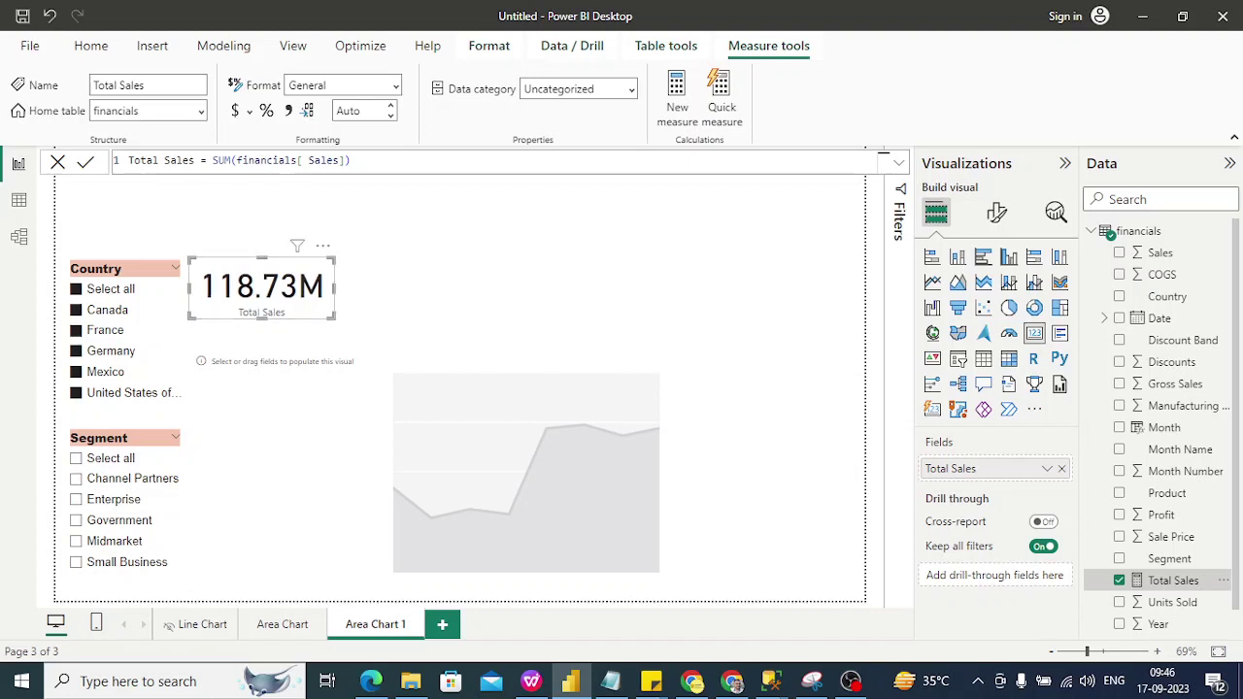
drag(262, 317, 261, 311)
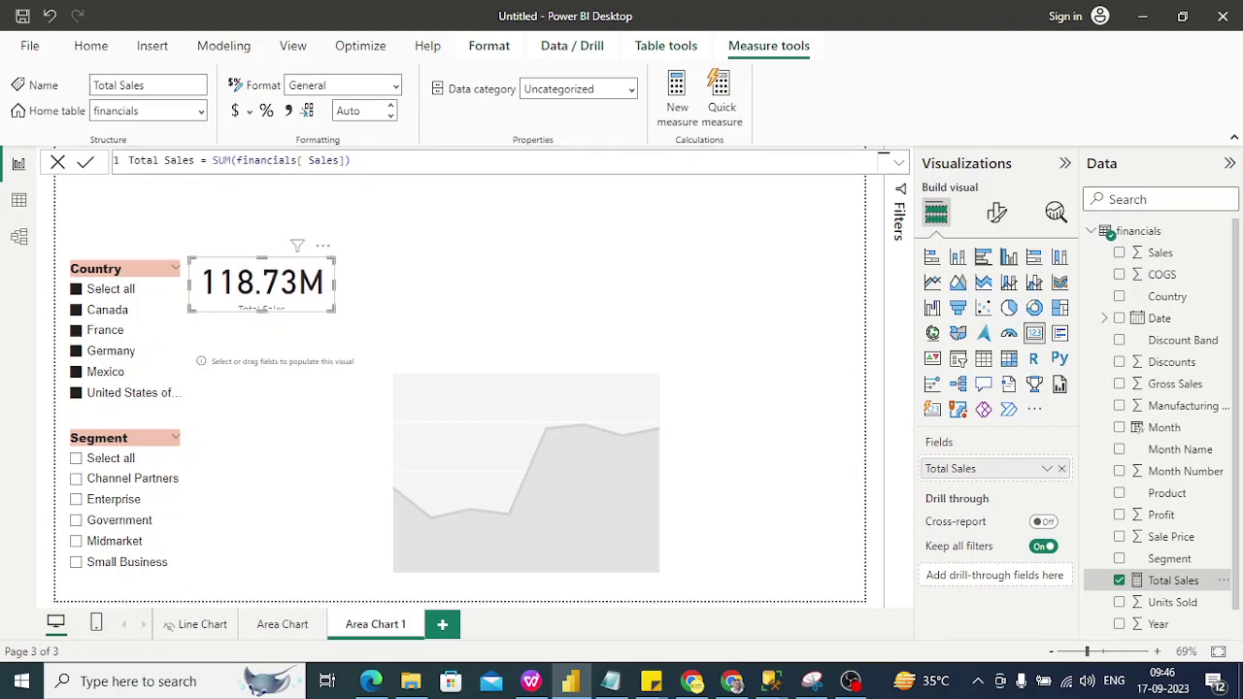
Set the font of the Total Sales card's callout value to Arial, size 25
click(997, 213)
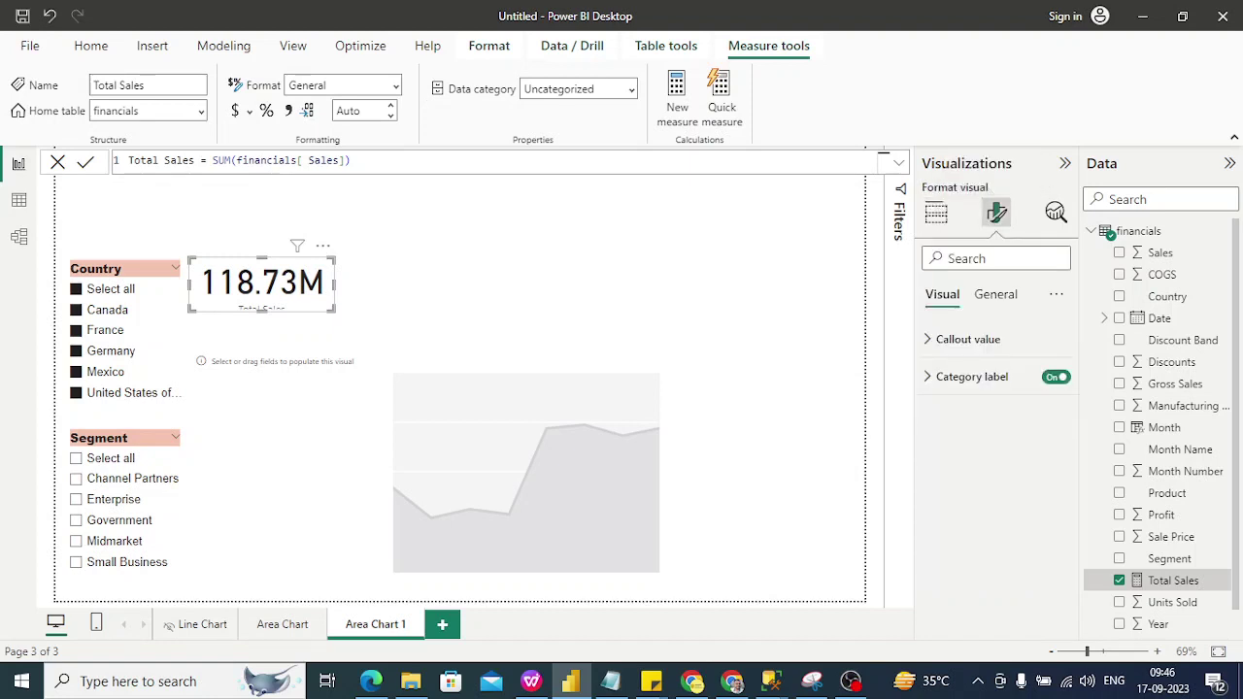
click(968, 339)
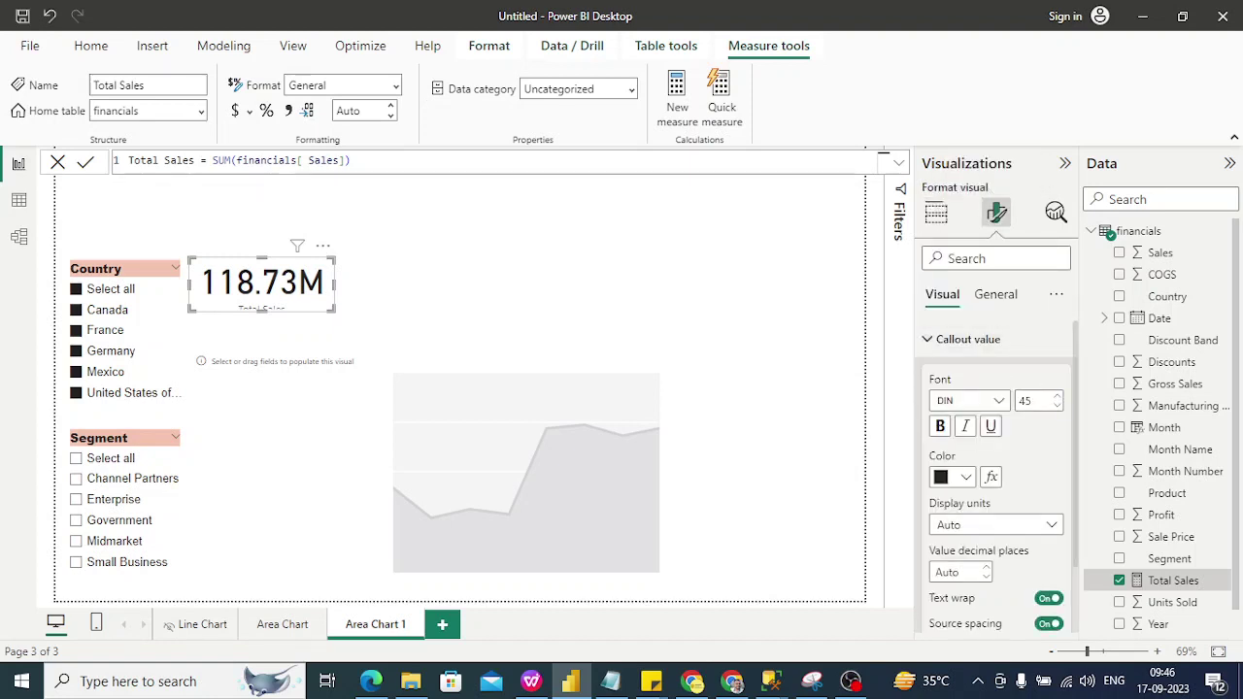
click(1056, 405)
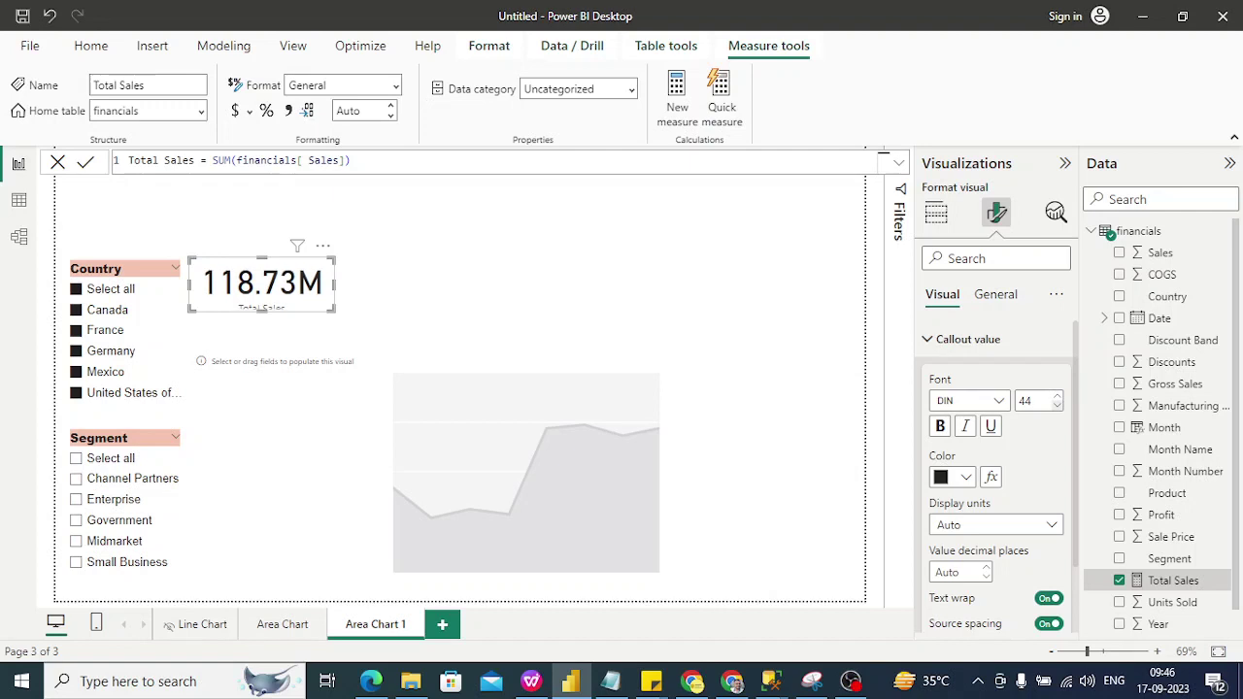
key(Down)
key(Down)
key(Down)
key(Down)
key(Down)
key(Down)
key(Down)
key(Down)
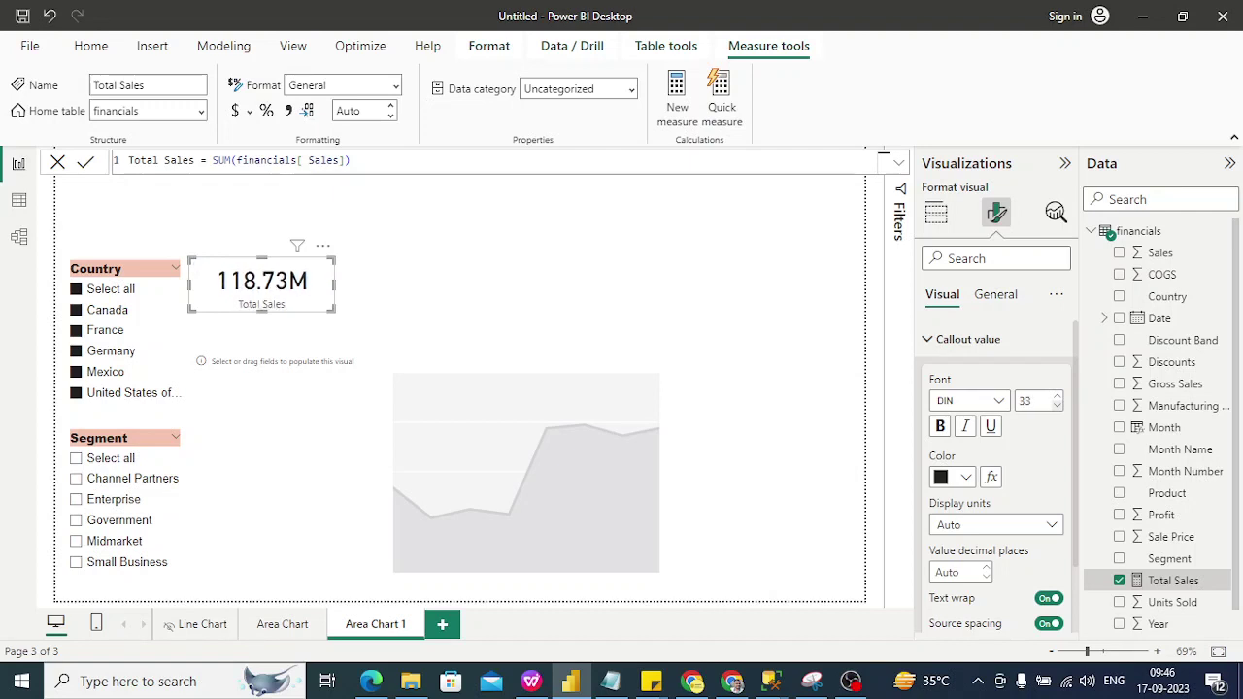
key(Down)
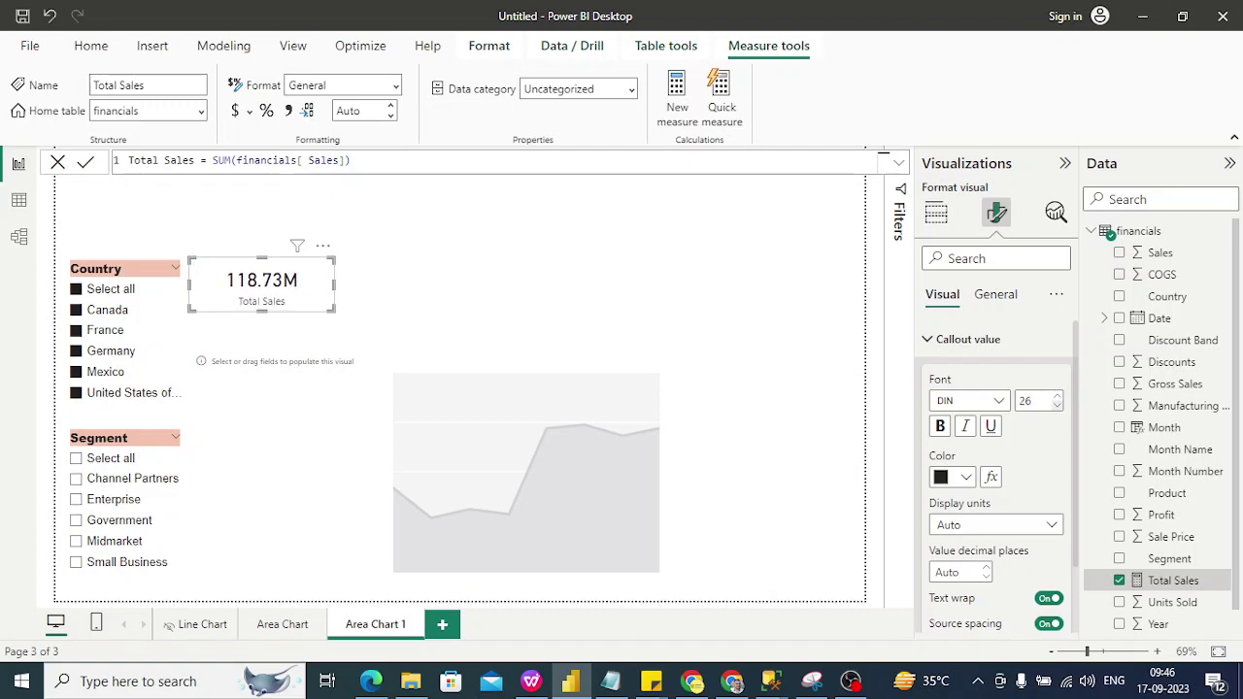
key(Down)
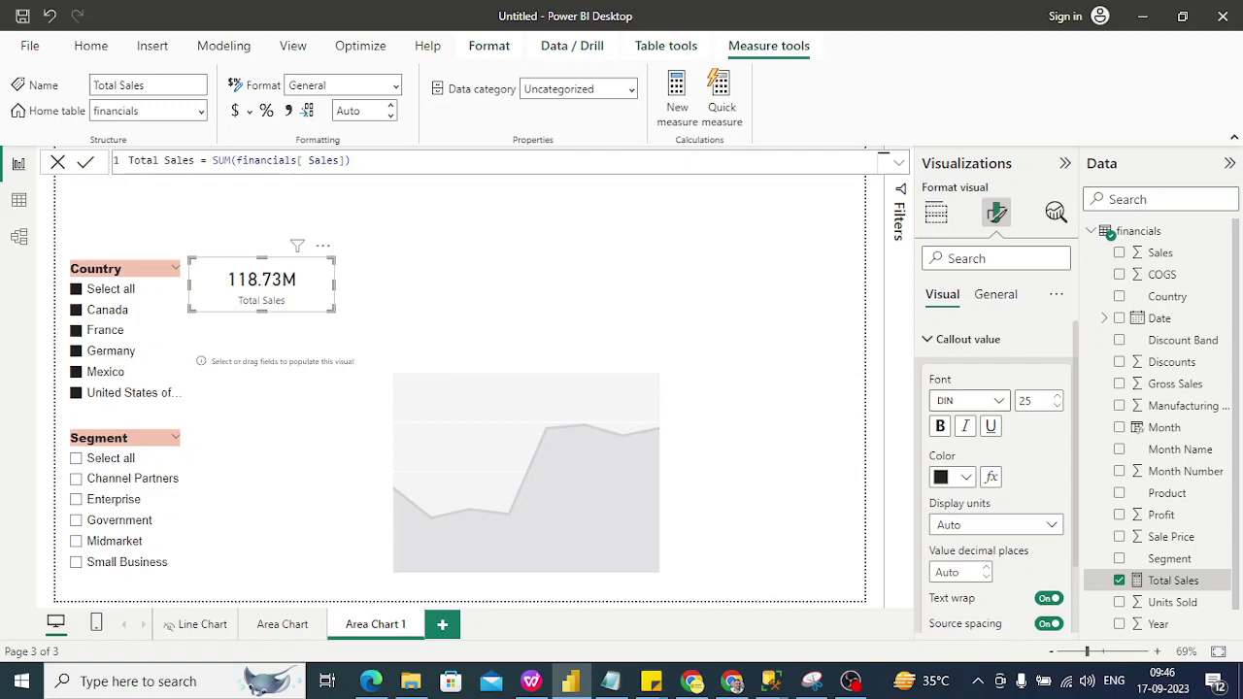
click(997, 400)
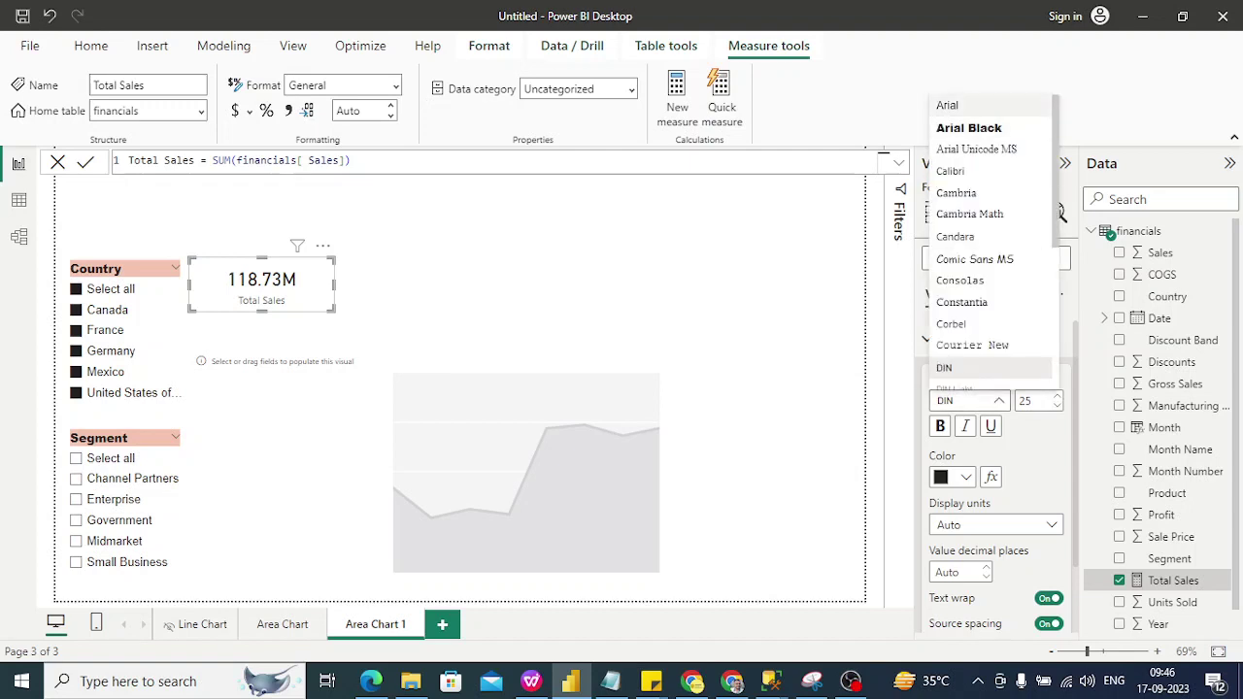
click(990, 104)
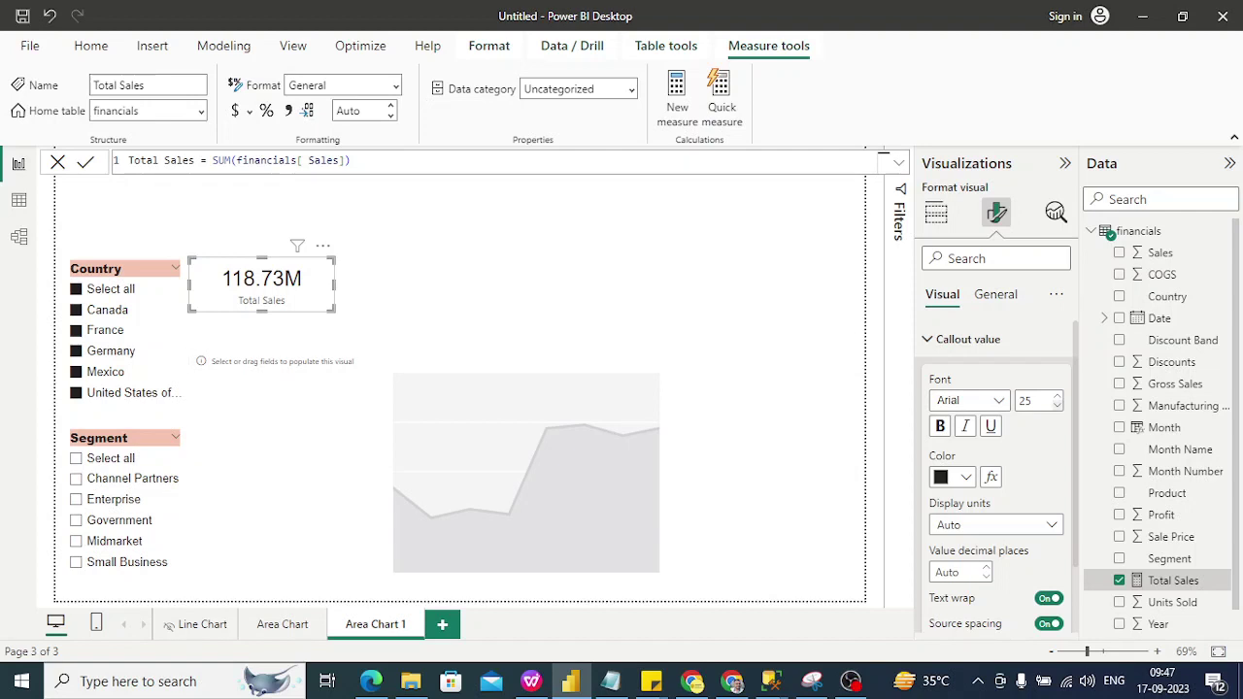
Set the Total Sales card's callout value size to 24 and its category label font to Arial, size 17
key(Down)
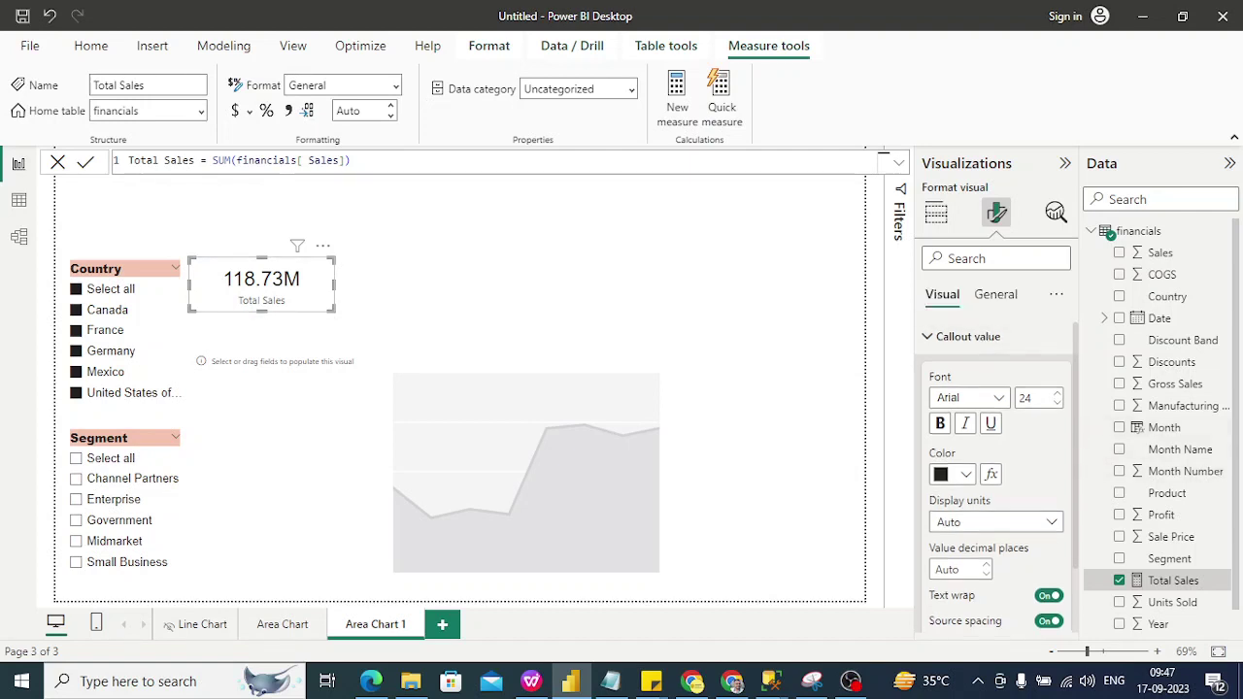
scroll(996, 476, down, 2)
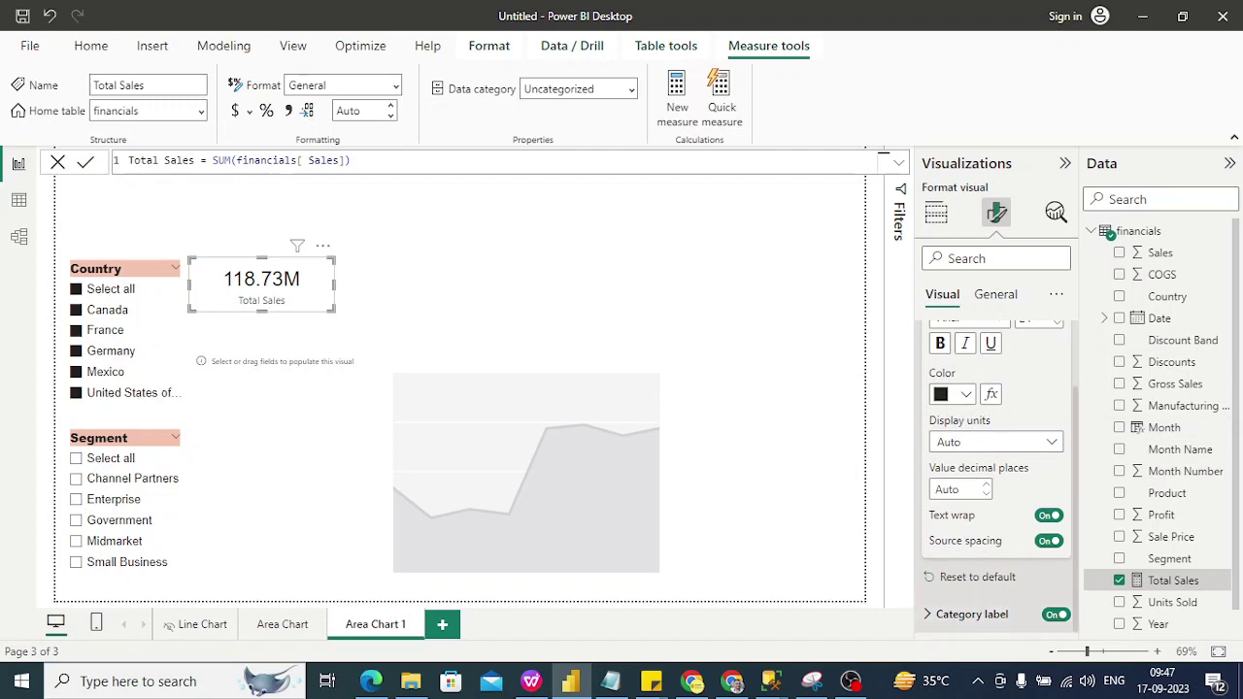
click(971, 614)
scroll(996, 476, down, 4)
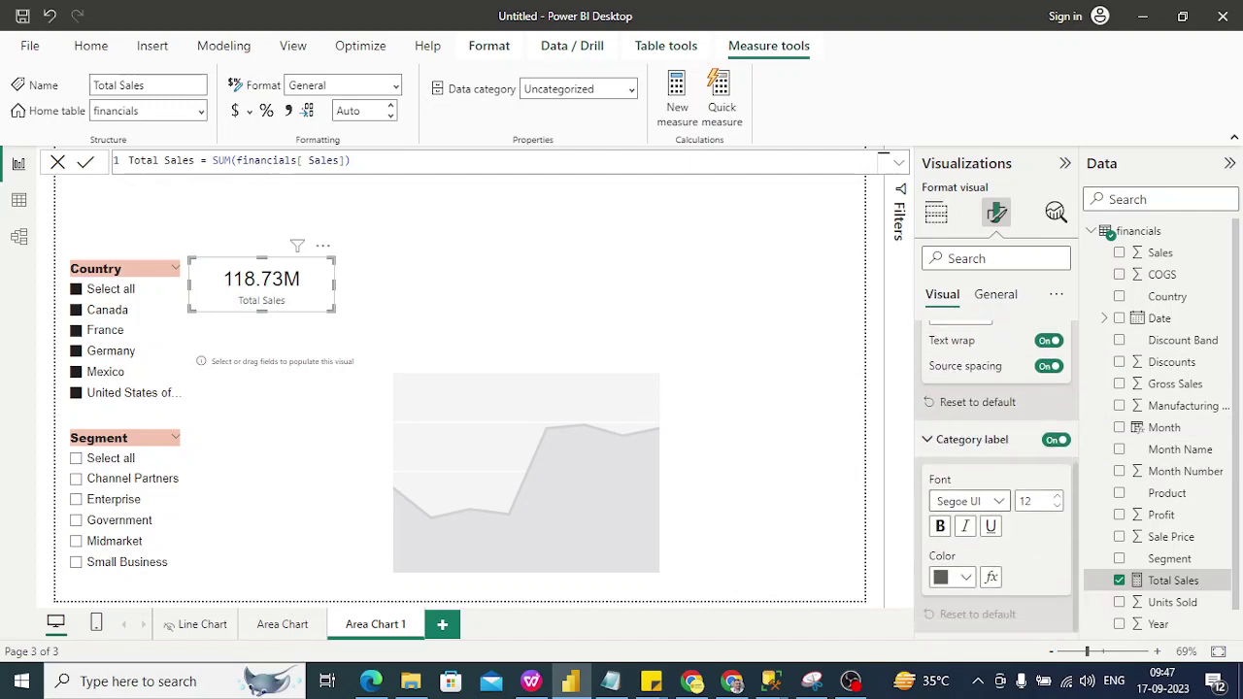
click(969, 501)
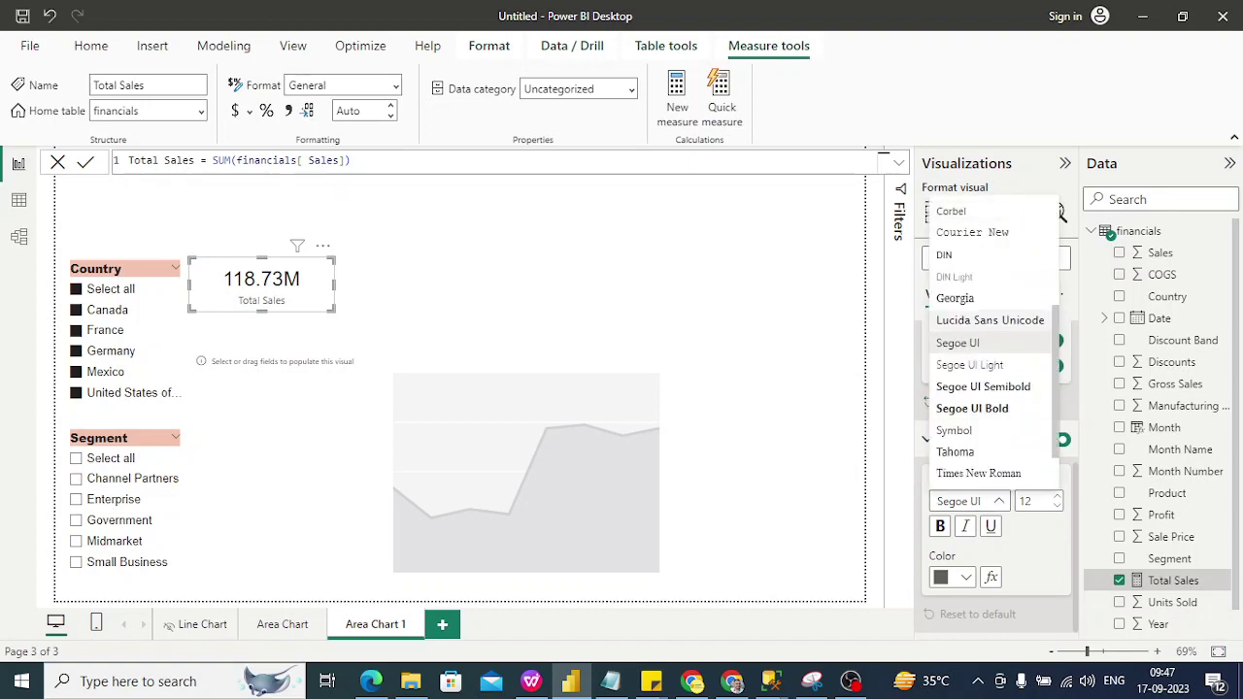
scroll(990, 340, up, 3)
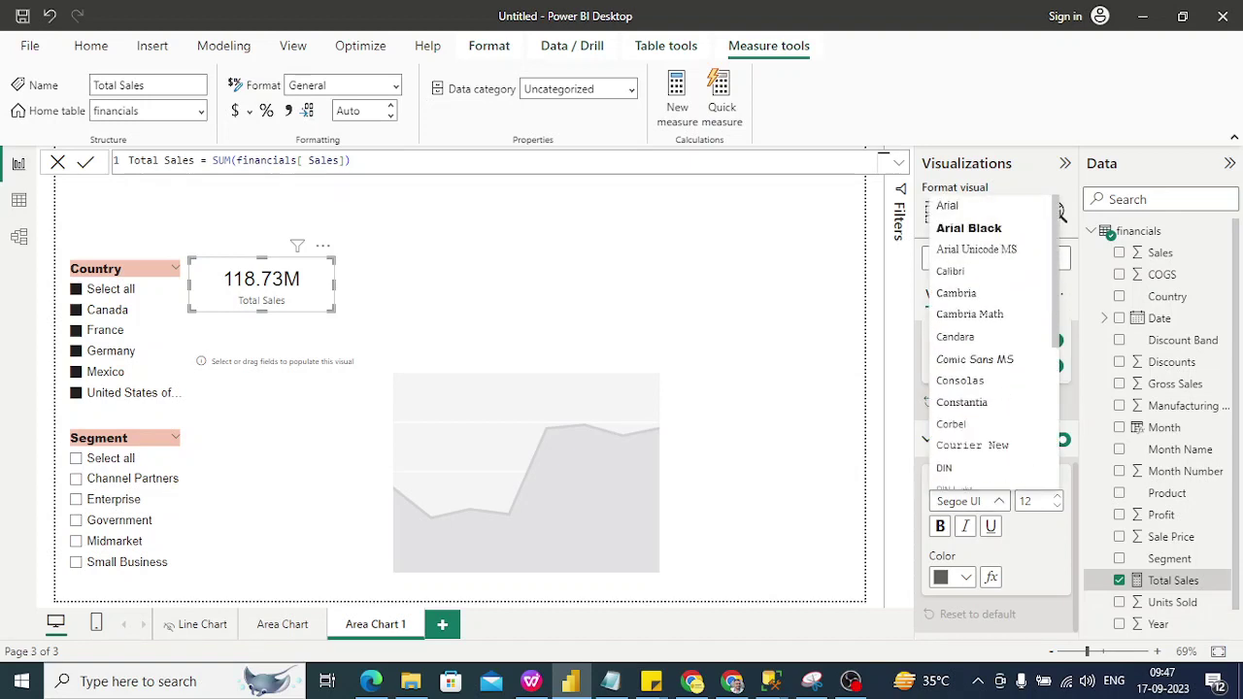
click(956, 206)
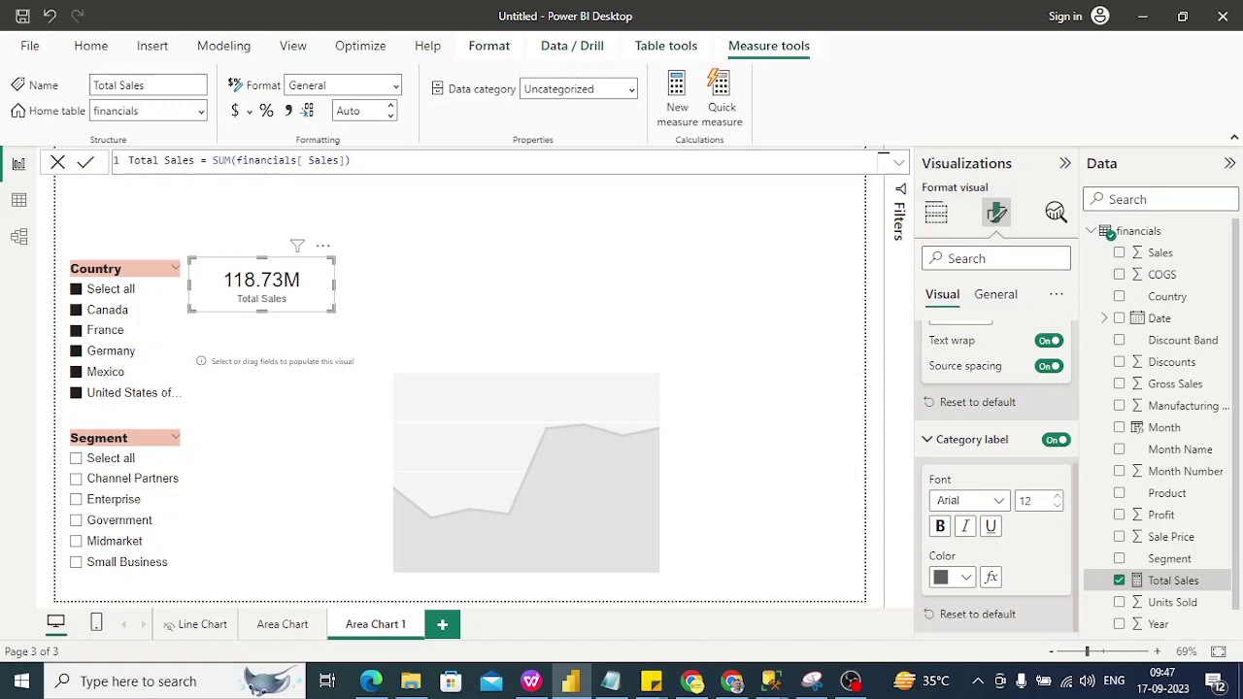
click(1056, 495)
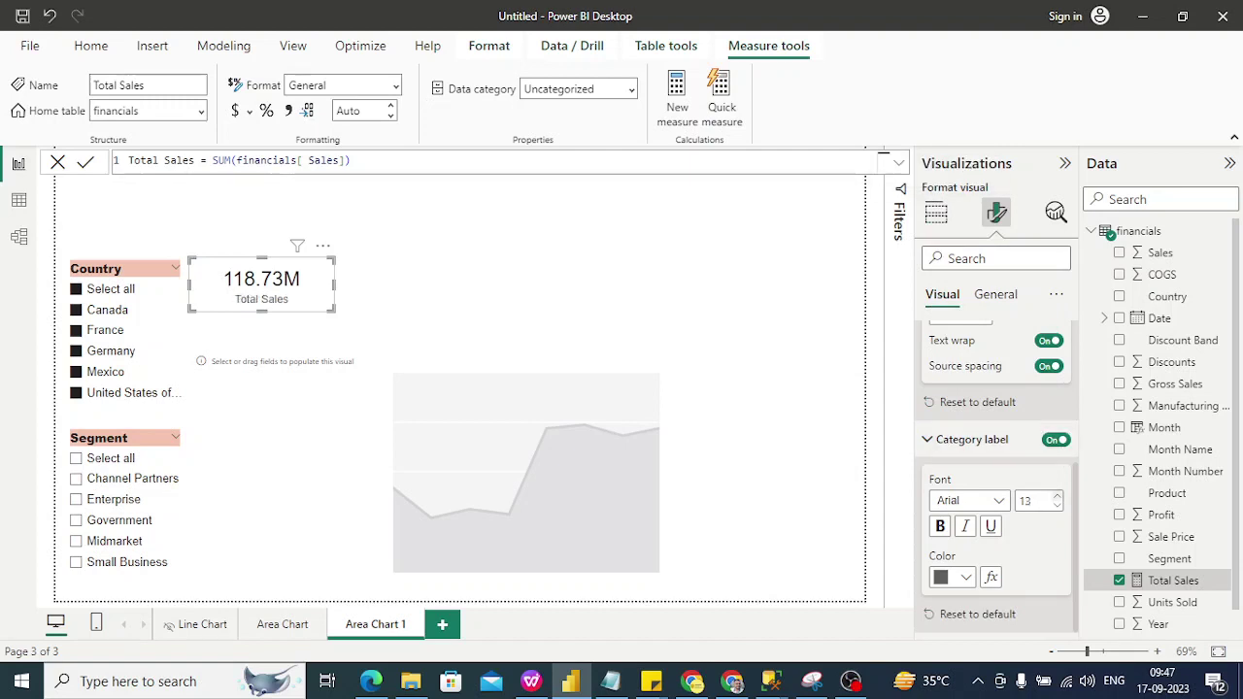
click(1056, 495)
click(1056, 496)
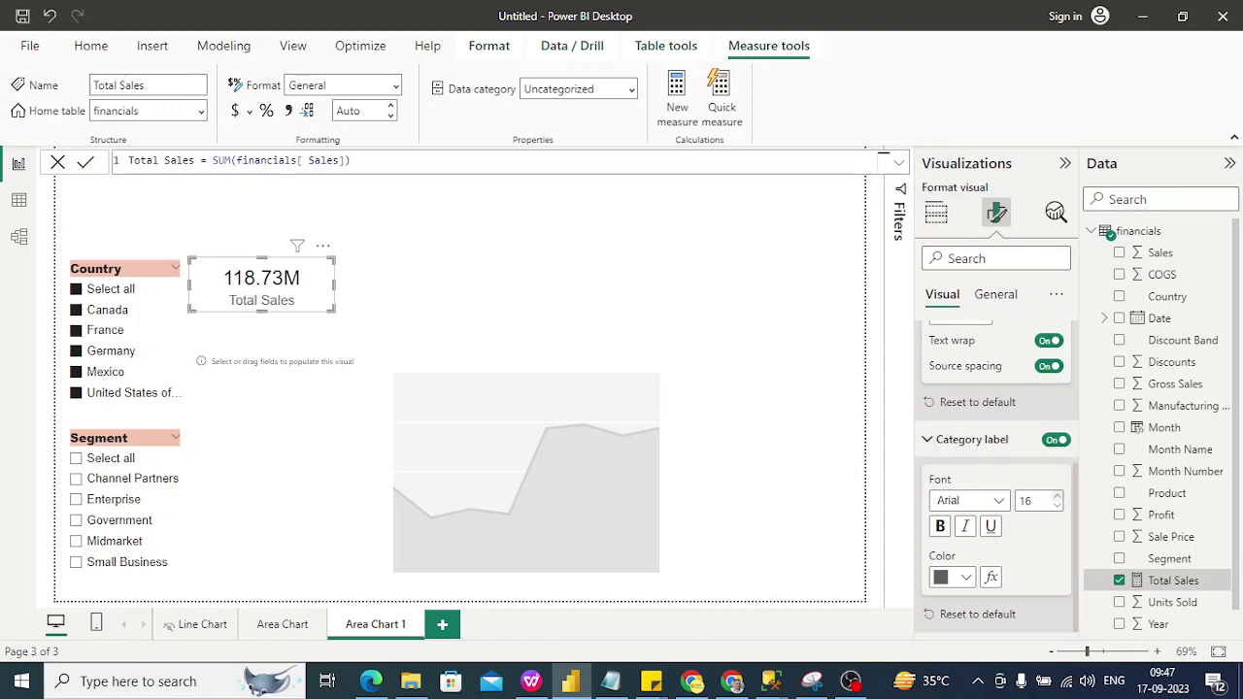
click(1058, 495)
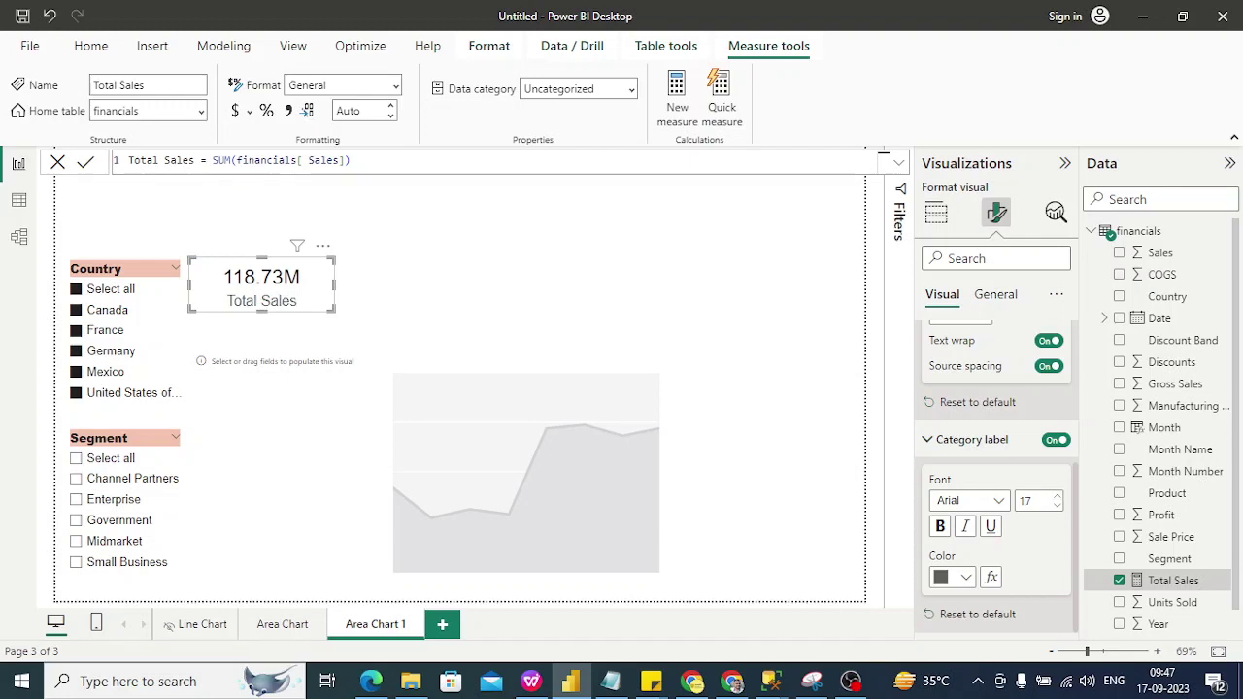
click(485, 281)
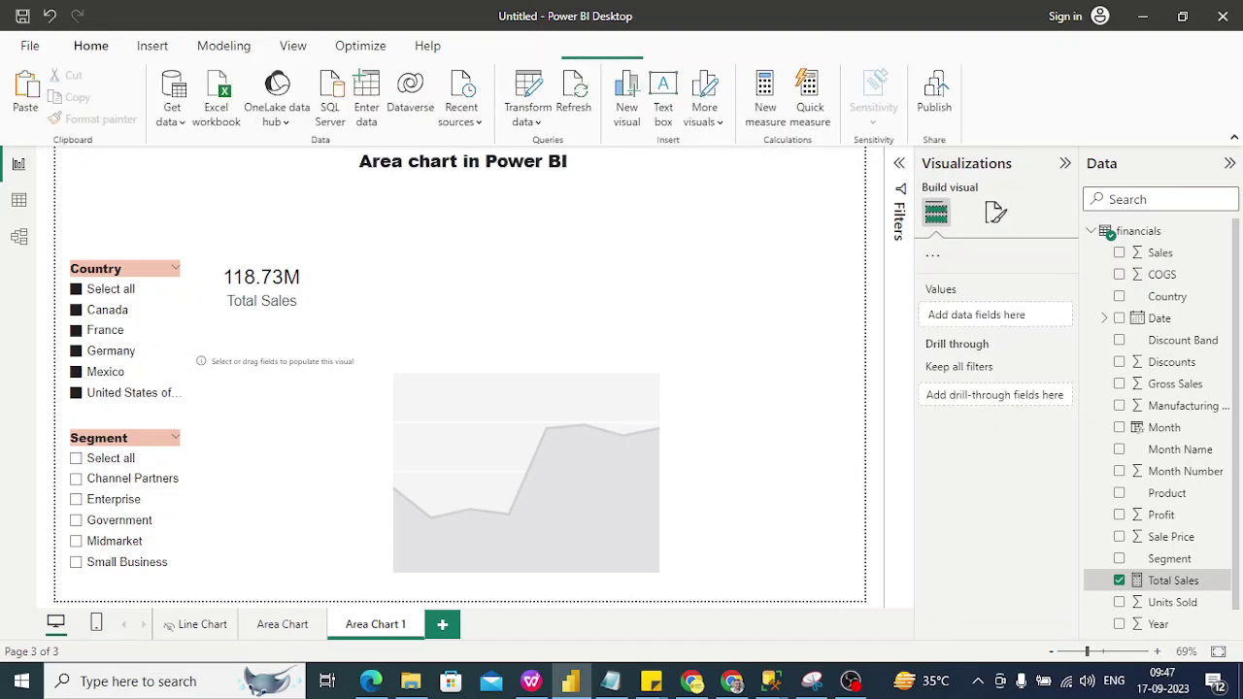
Set the Total Sales card's background color to Black, 20% lighter
click(261, 286)
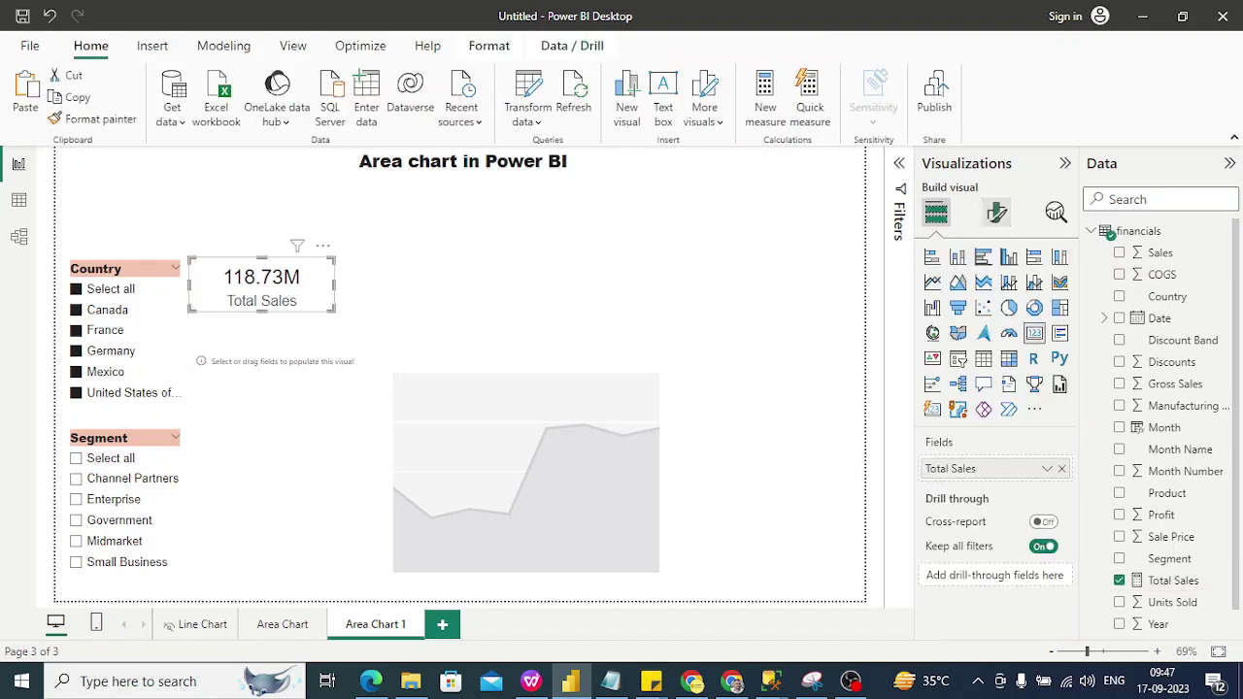
click(996, 212)
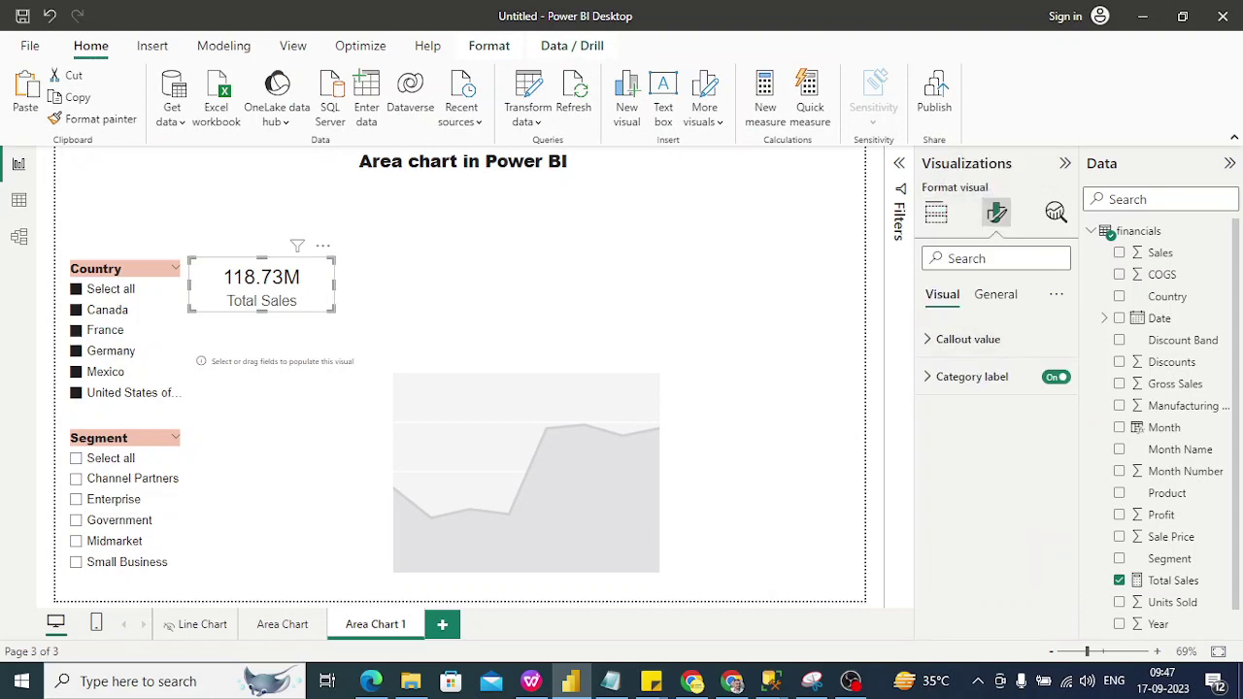
click(995, 294)
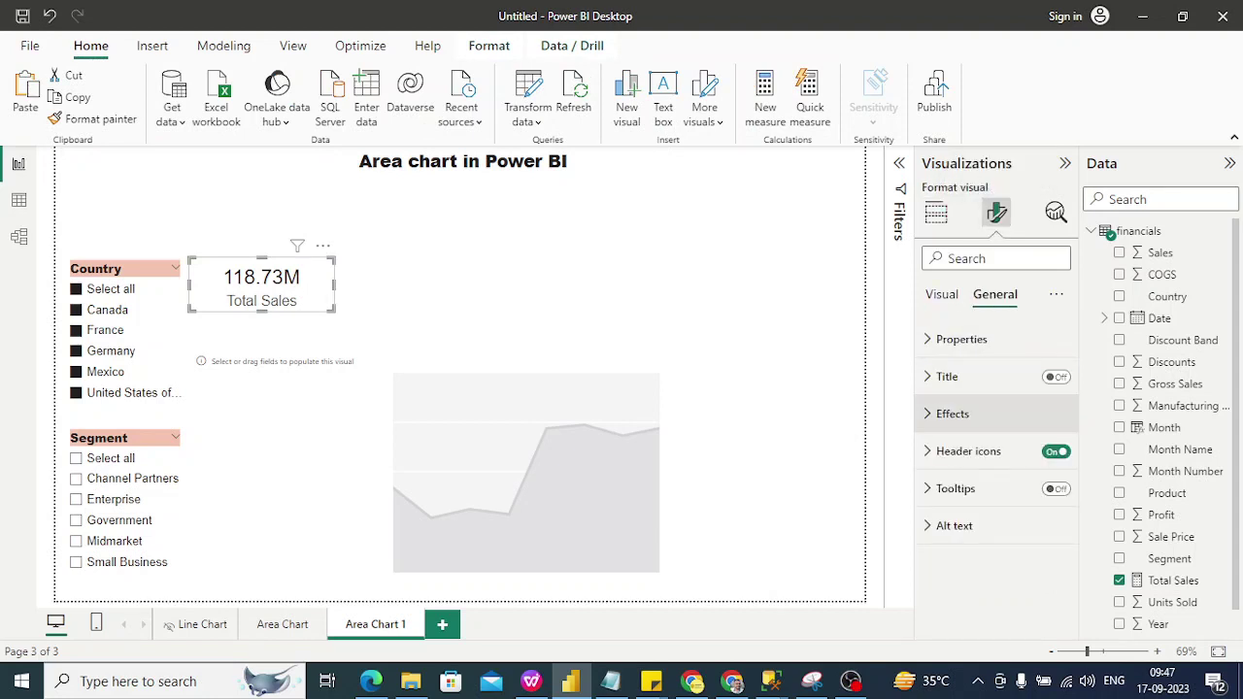
click(953, 414)
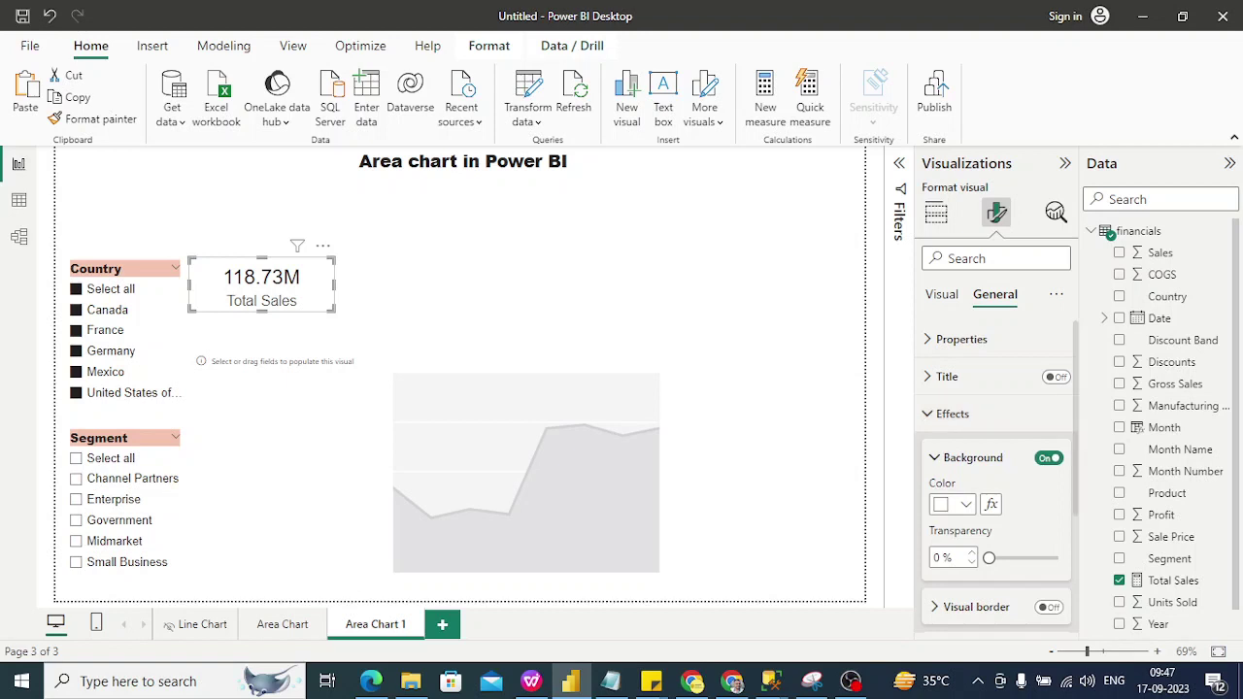
click(964, 504)
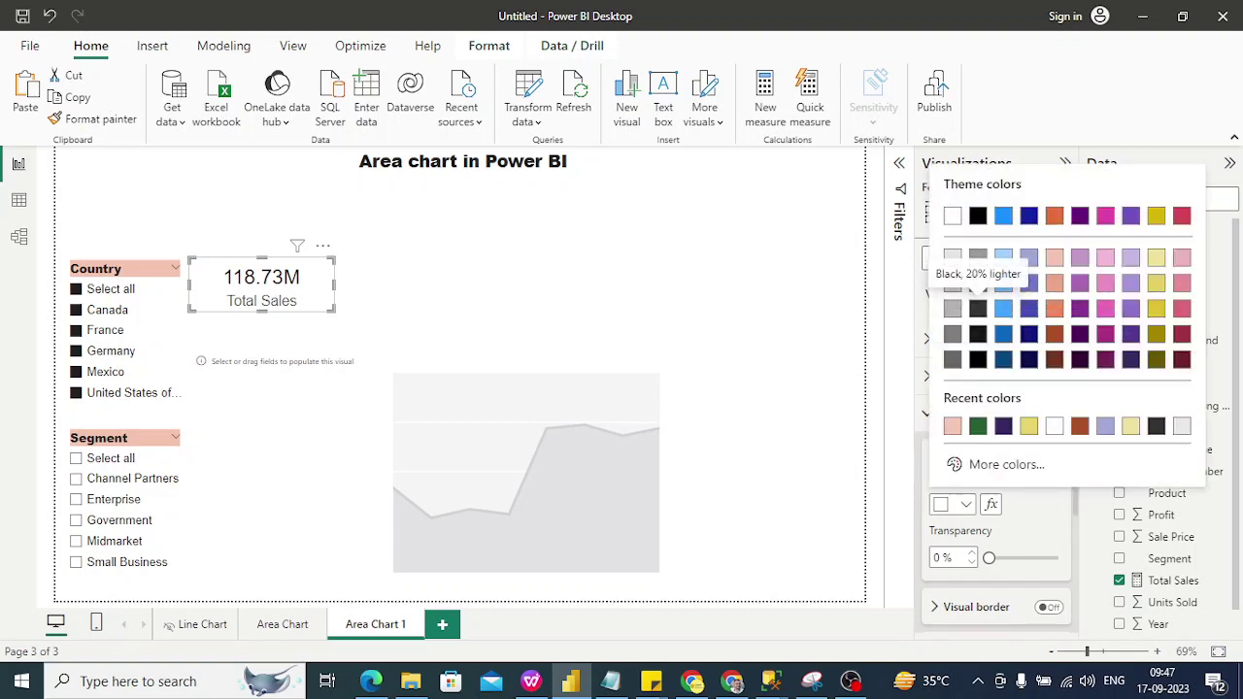
click(978, 308)
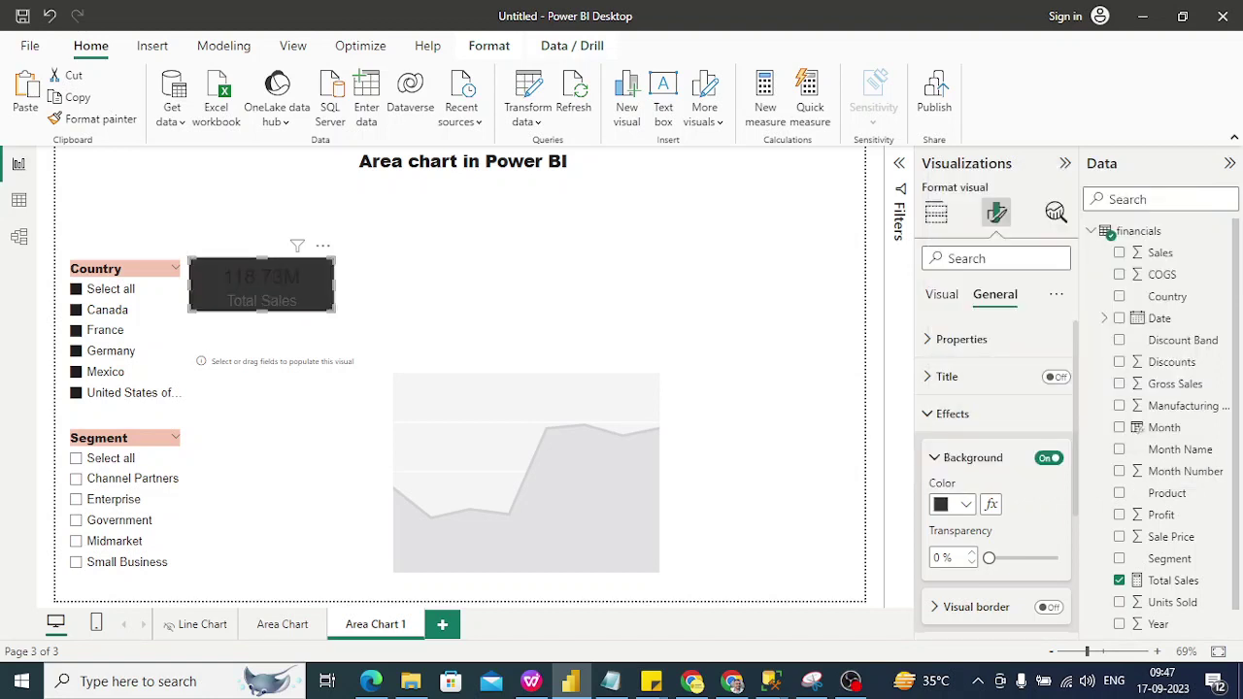
click(951, 413)
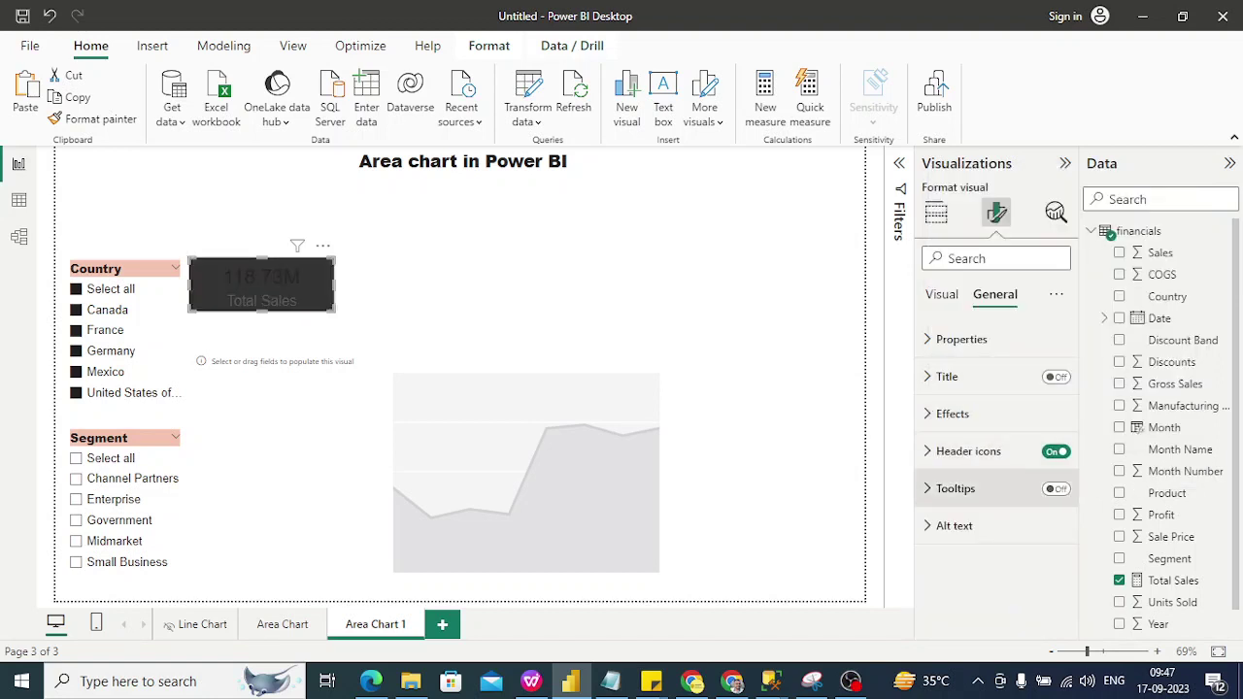
Set the Total Sales card's callout value and category label colors to White
click(941, 294)
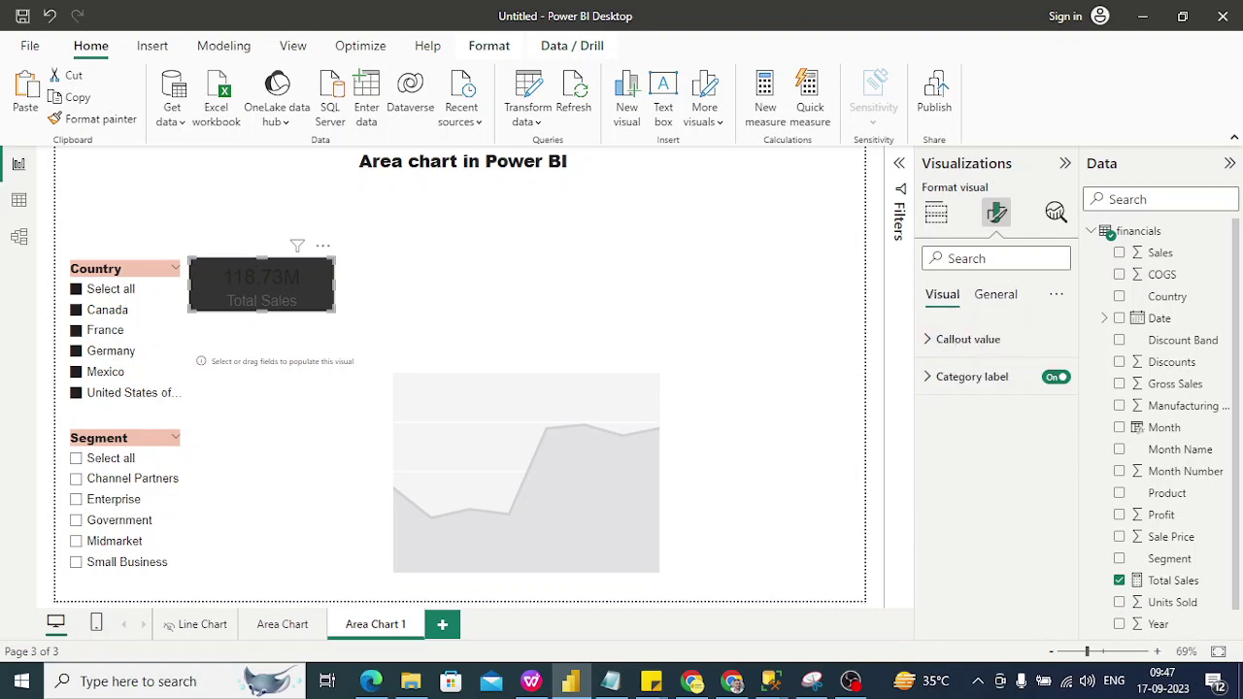
click(968, 338)
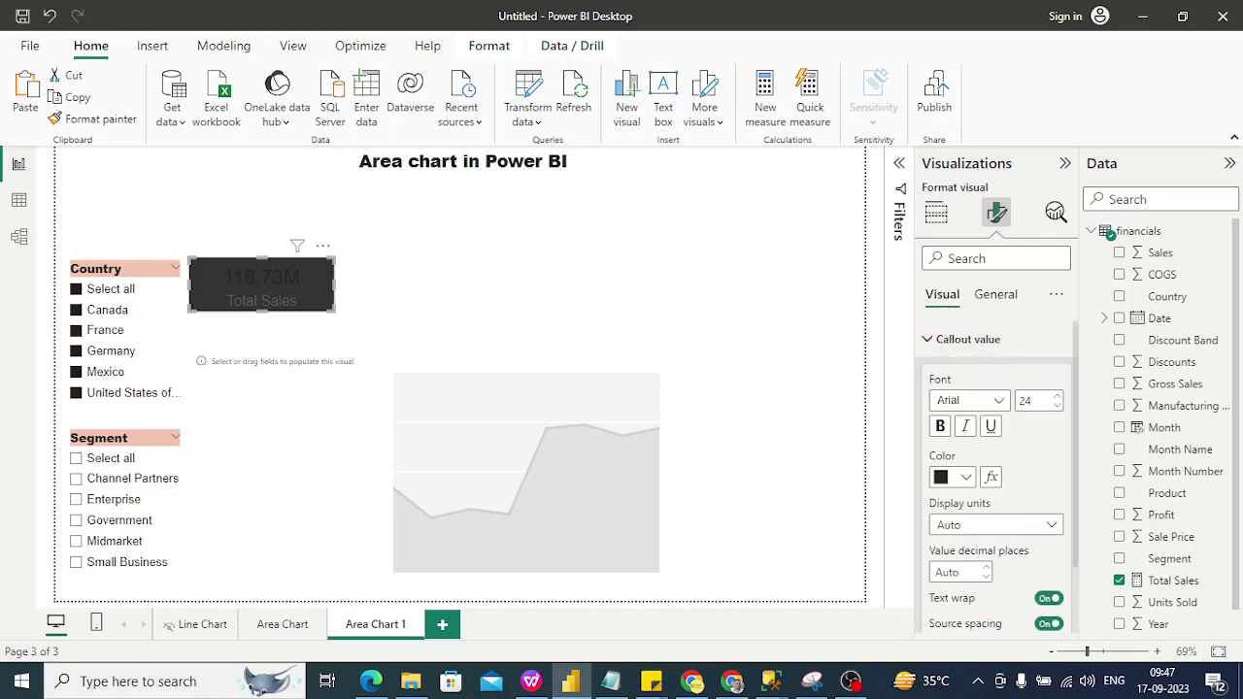
click(965, 477)
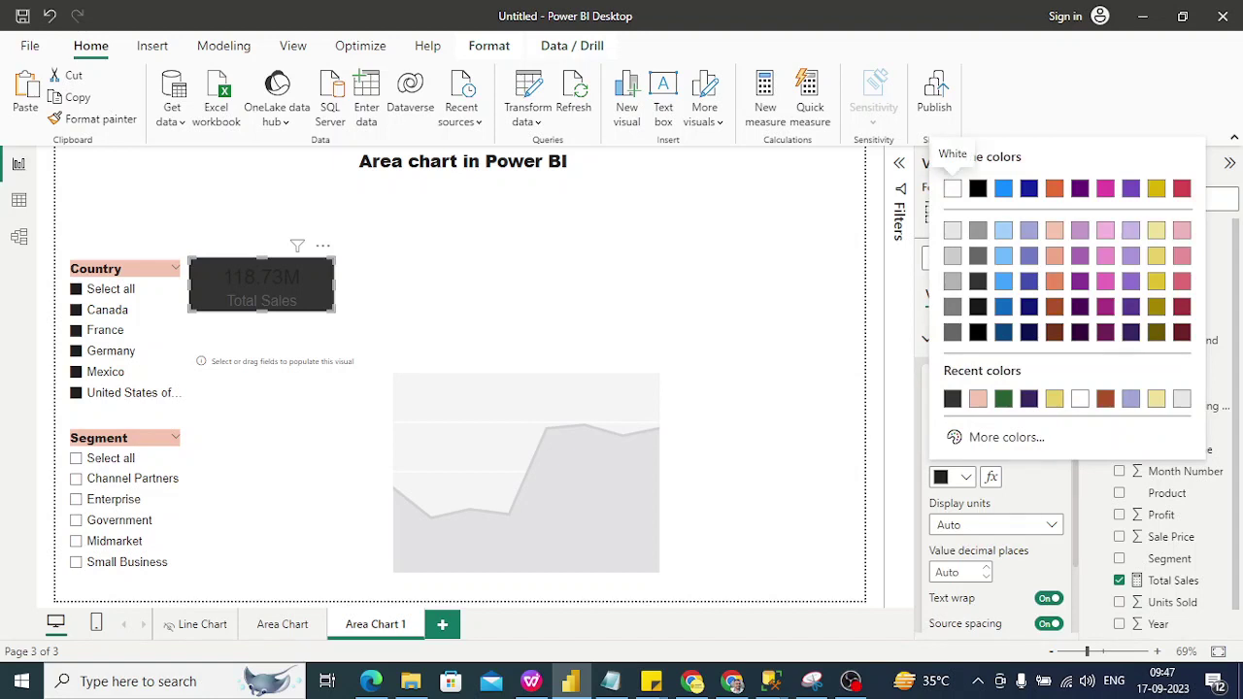
click(951, 189)
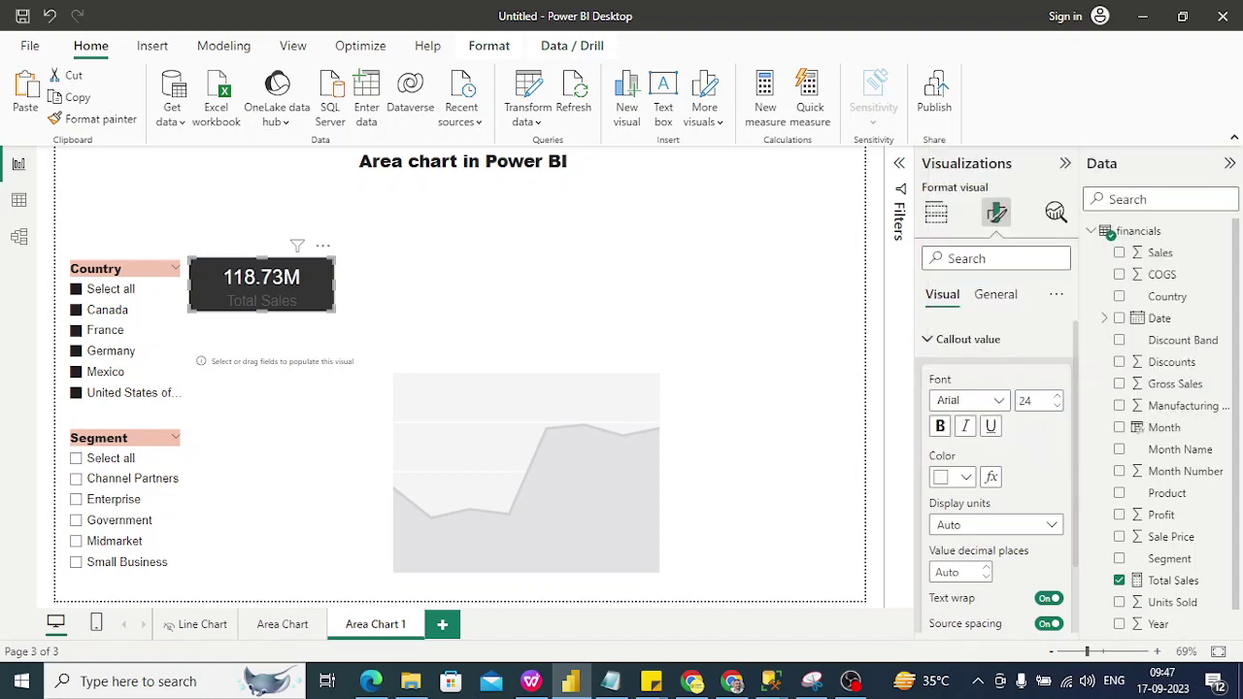
click(961, 339)
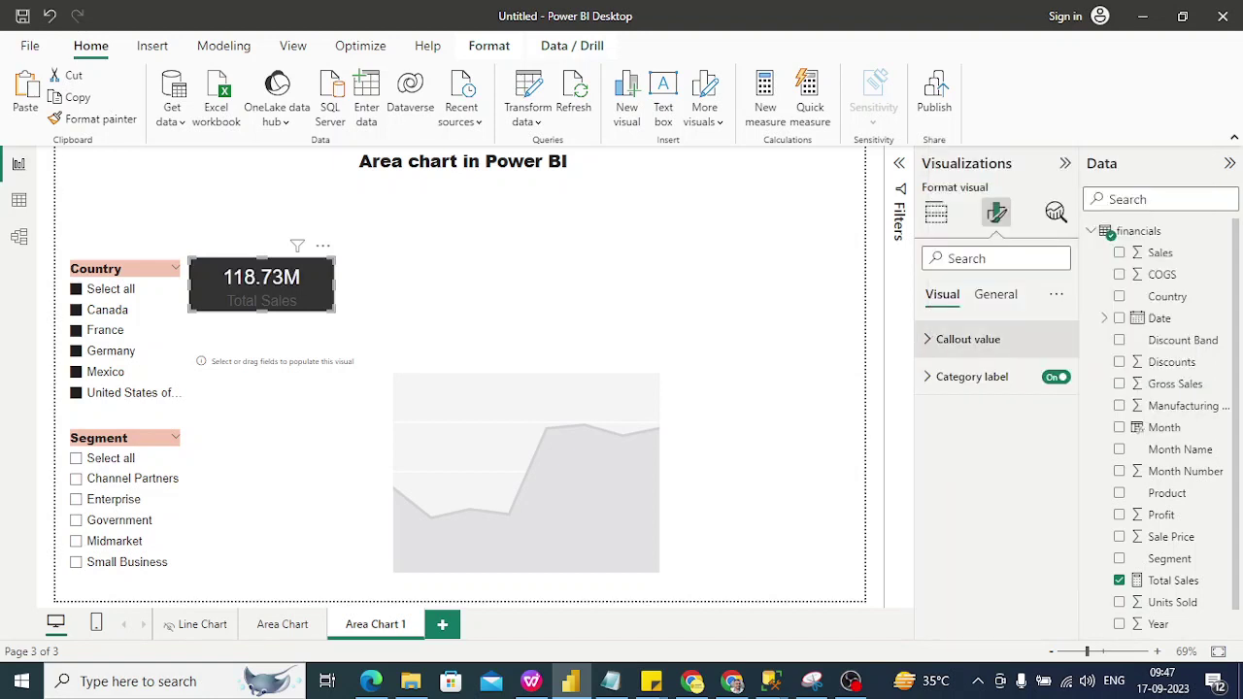
click(970, 375)
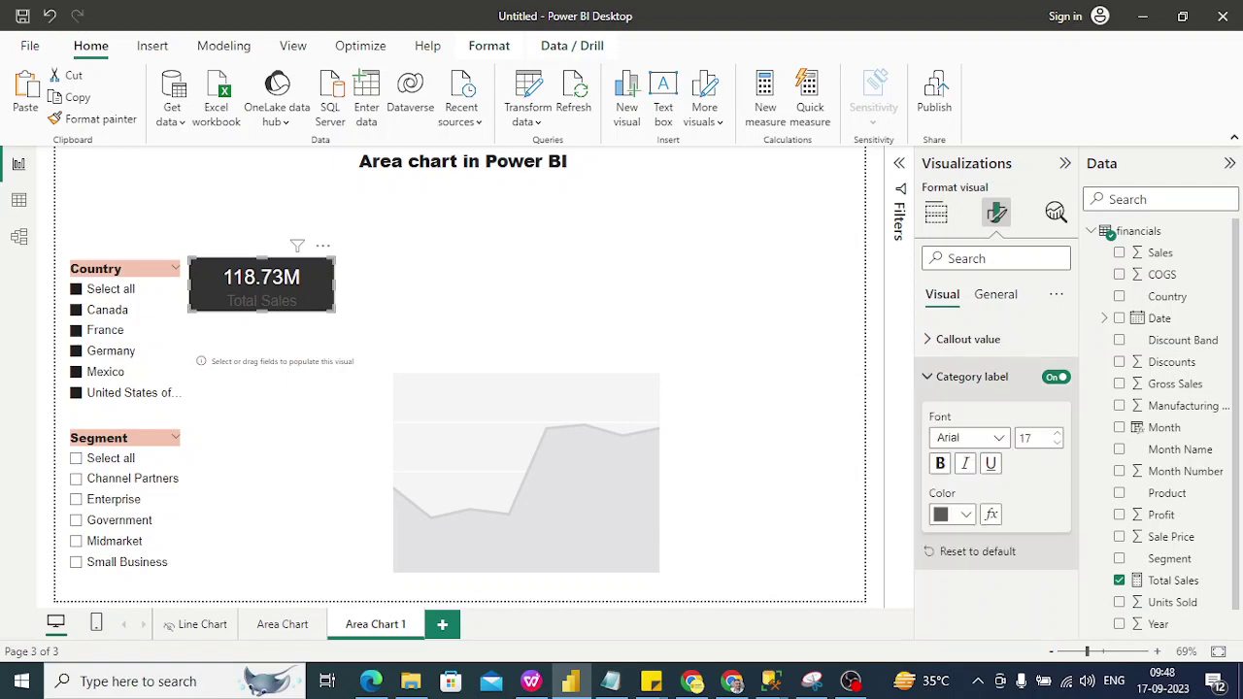
click(957, 514)
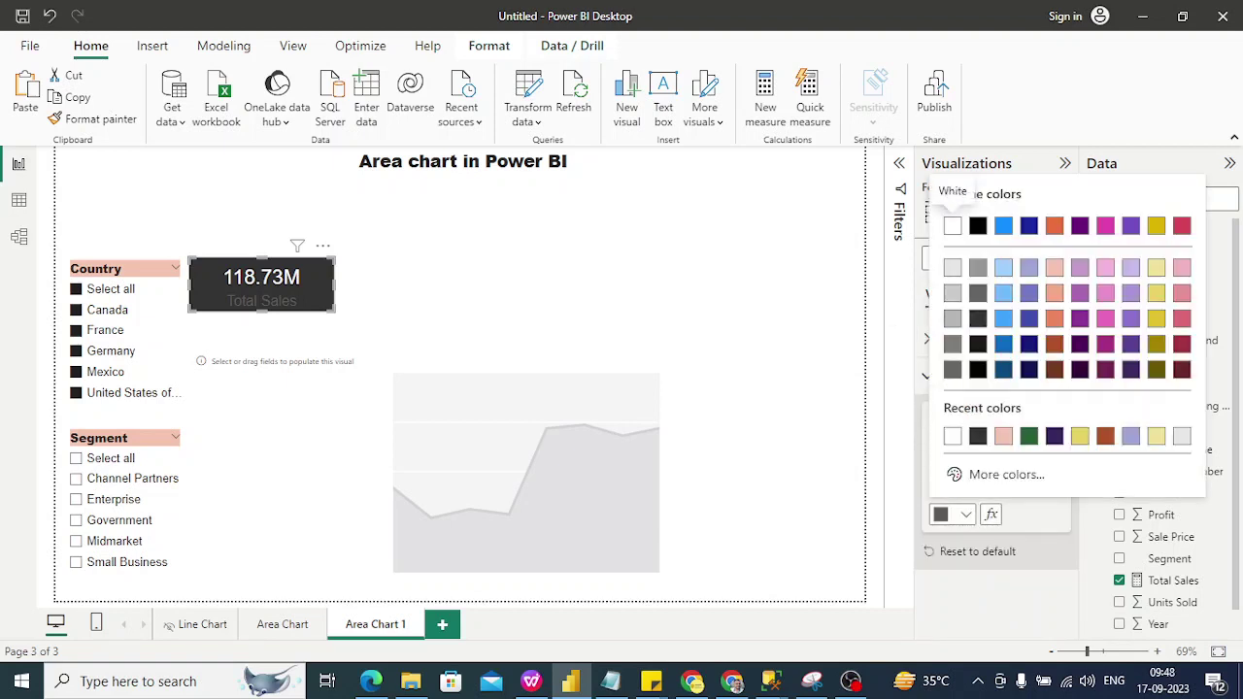
click(952, 225)
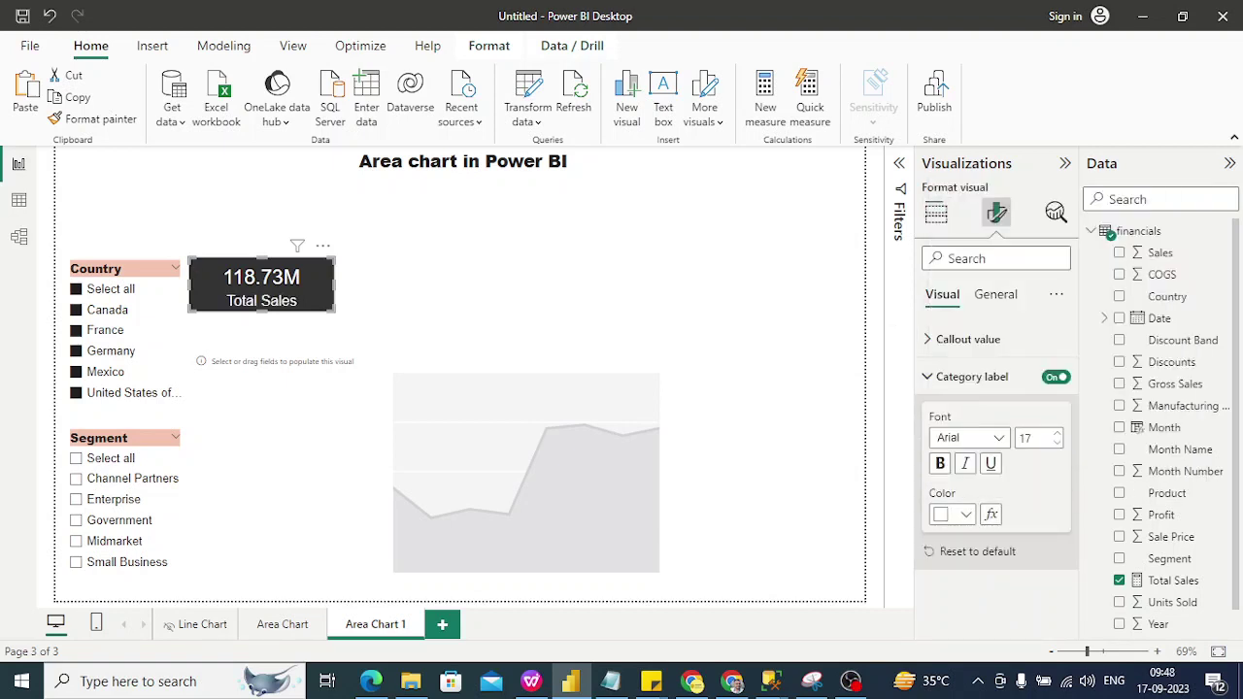
key(Escape)
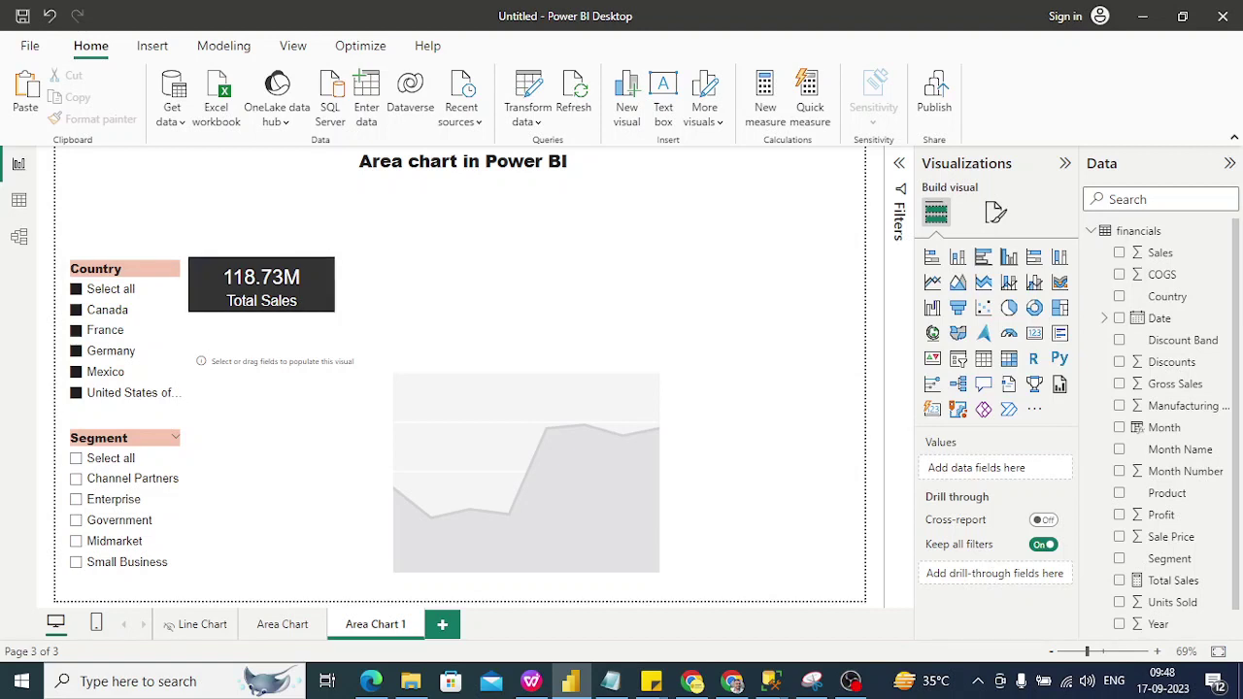
Narrow the Total Sales card so its box fits closely around the value and label
click(261, 284)
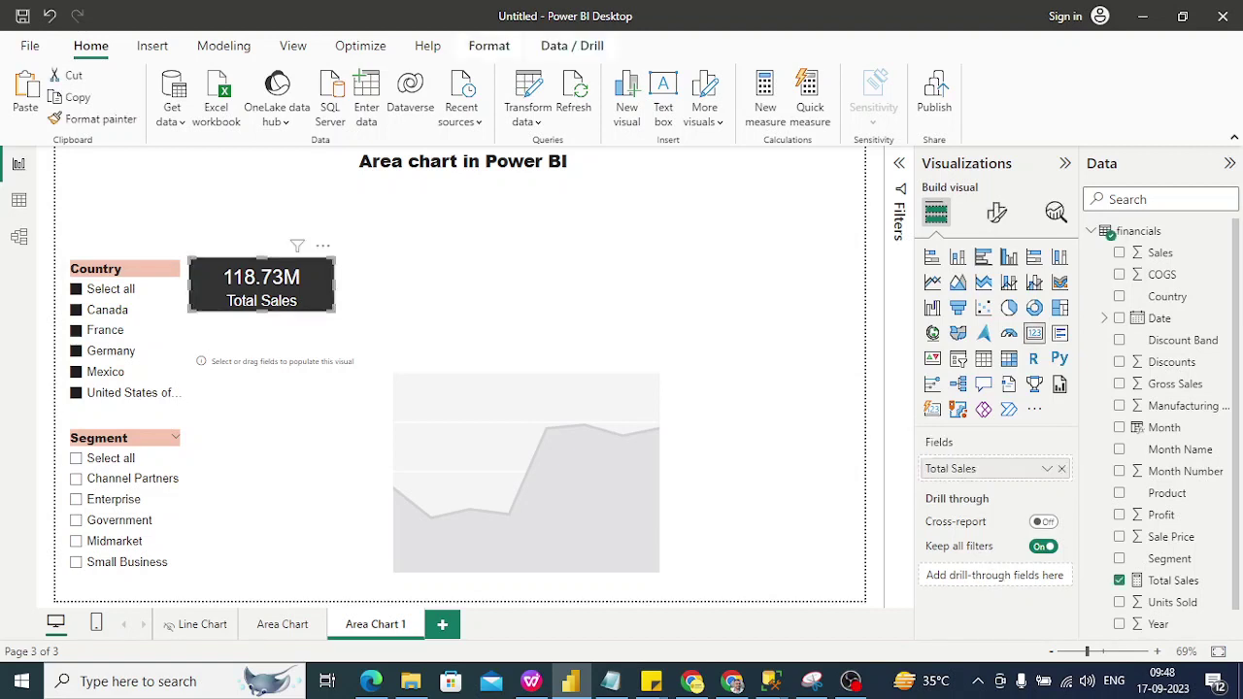
drag(334, 284, 304, 285)
key(Escape)
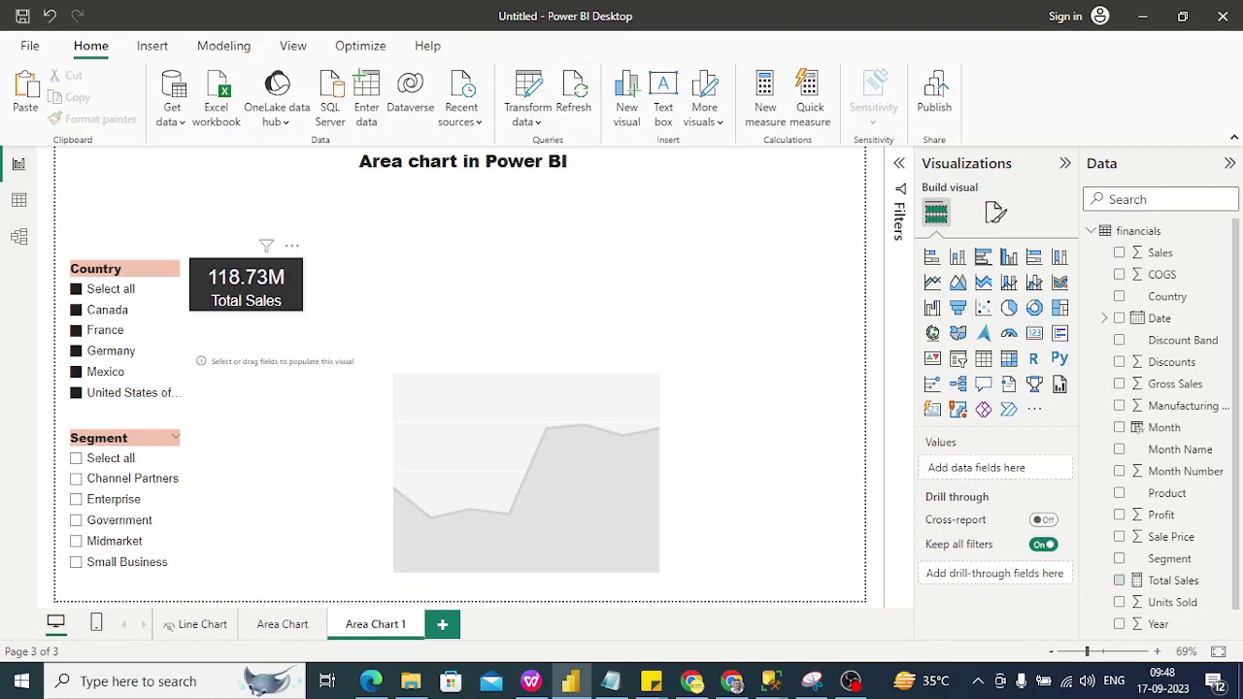
click(247, 285)
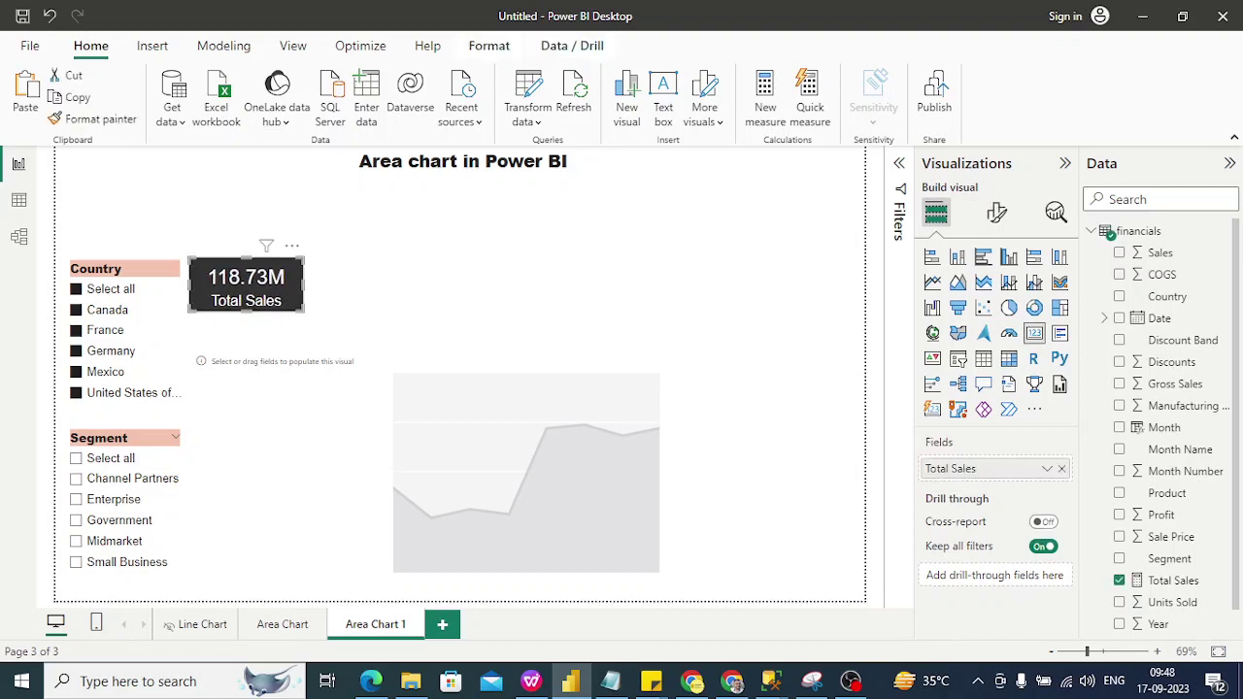
click(1059, 333)
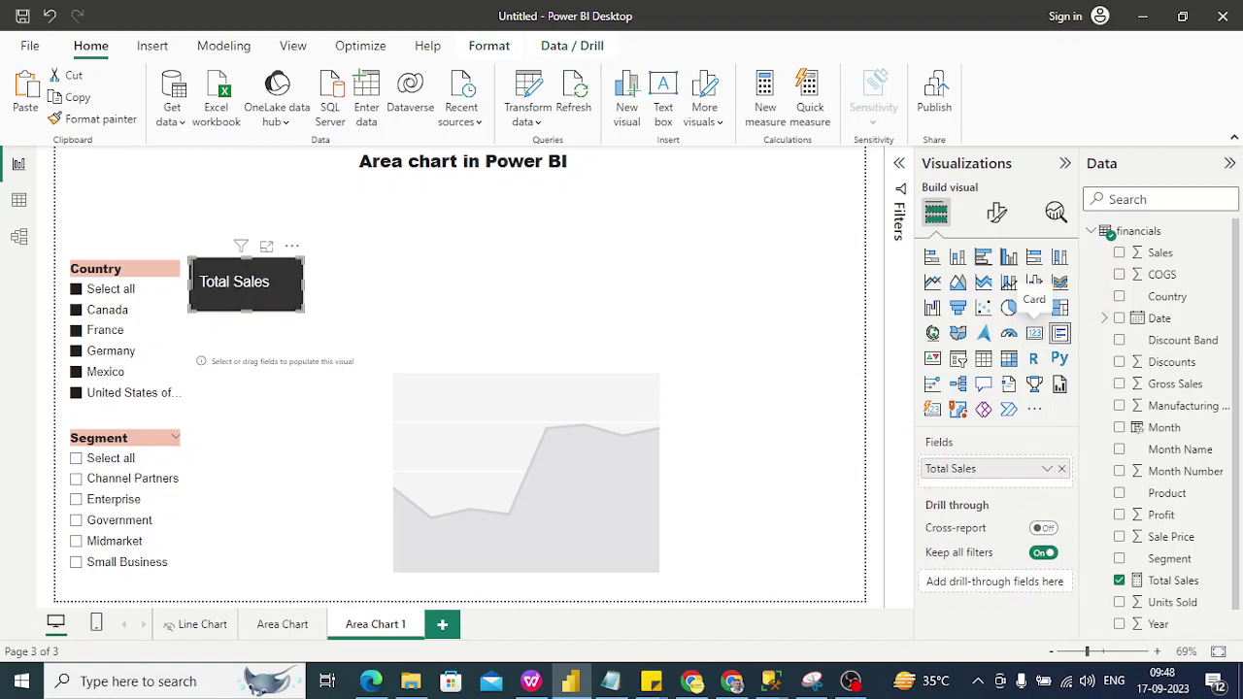
click(1034, 333)
key(Escape)
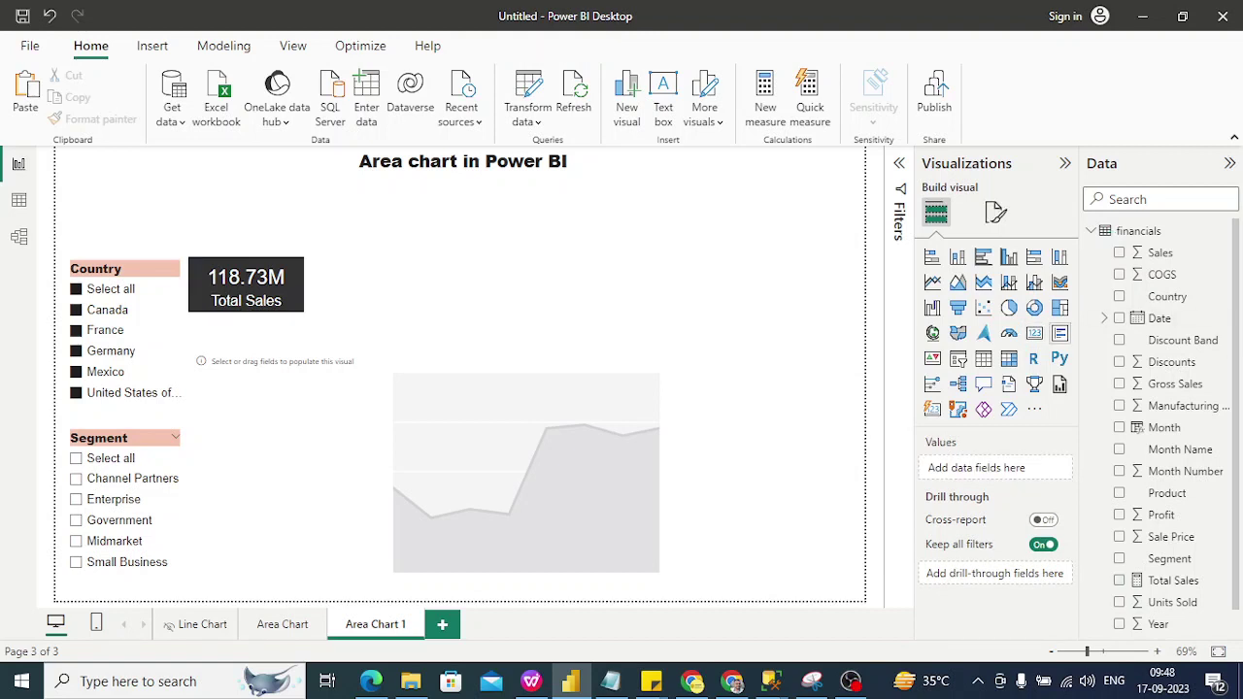
Add a multi-row card beside the Total Sales card, narrow it slightly and reduce its height to match that card
click(1060, 333)
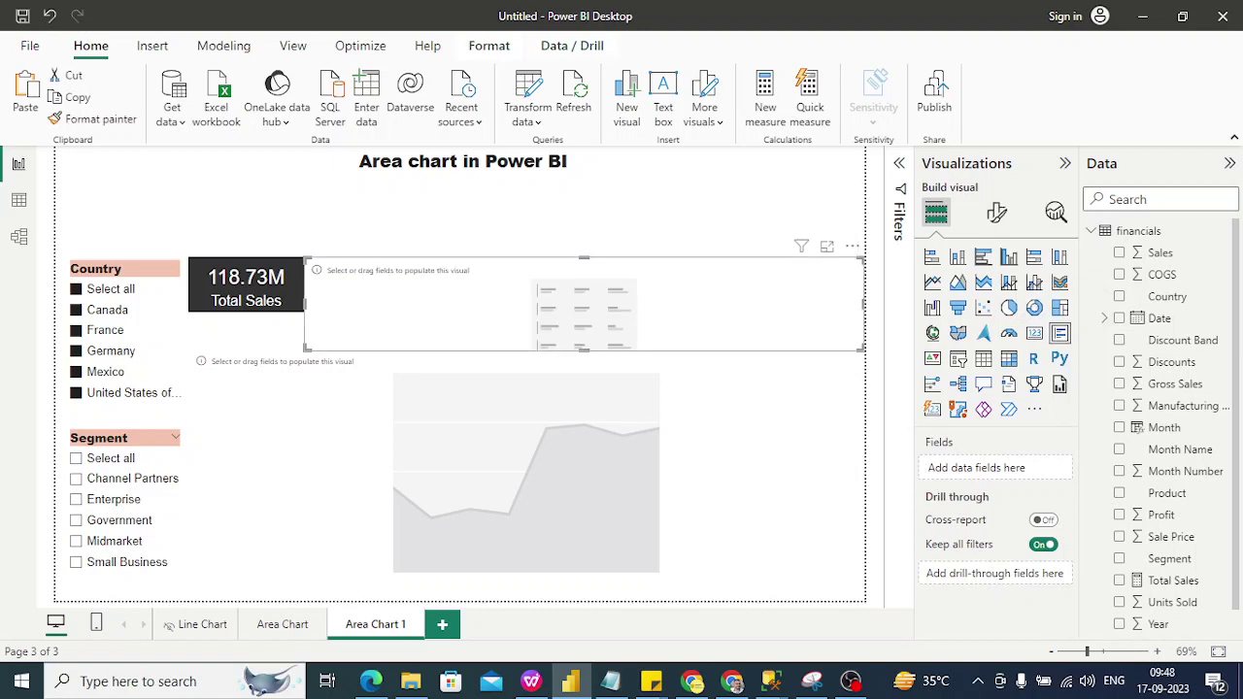
drag(863, 304, 822, 303)
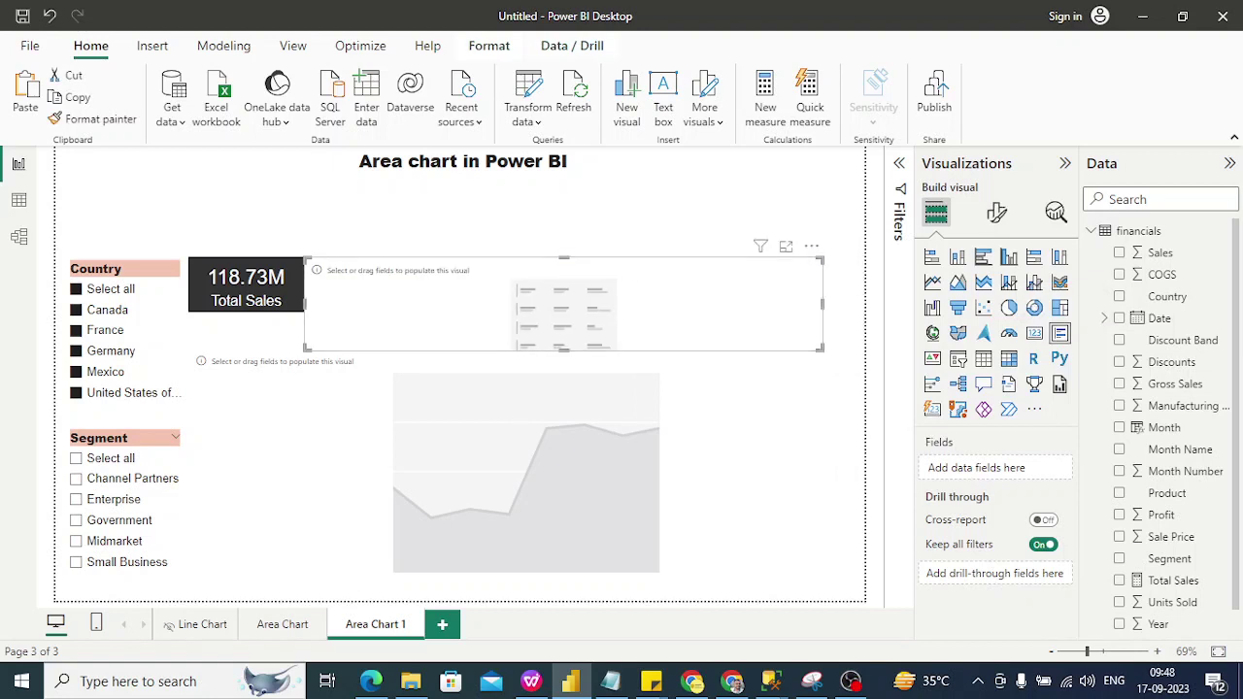
drag(563, 349, 564, 311)
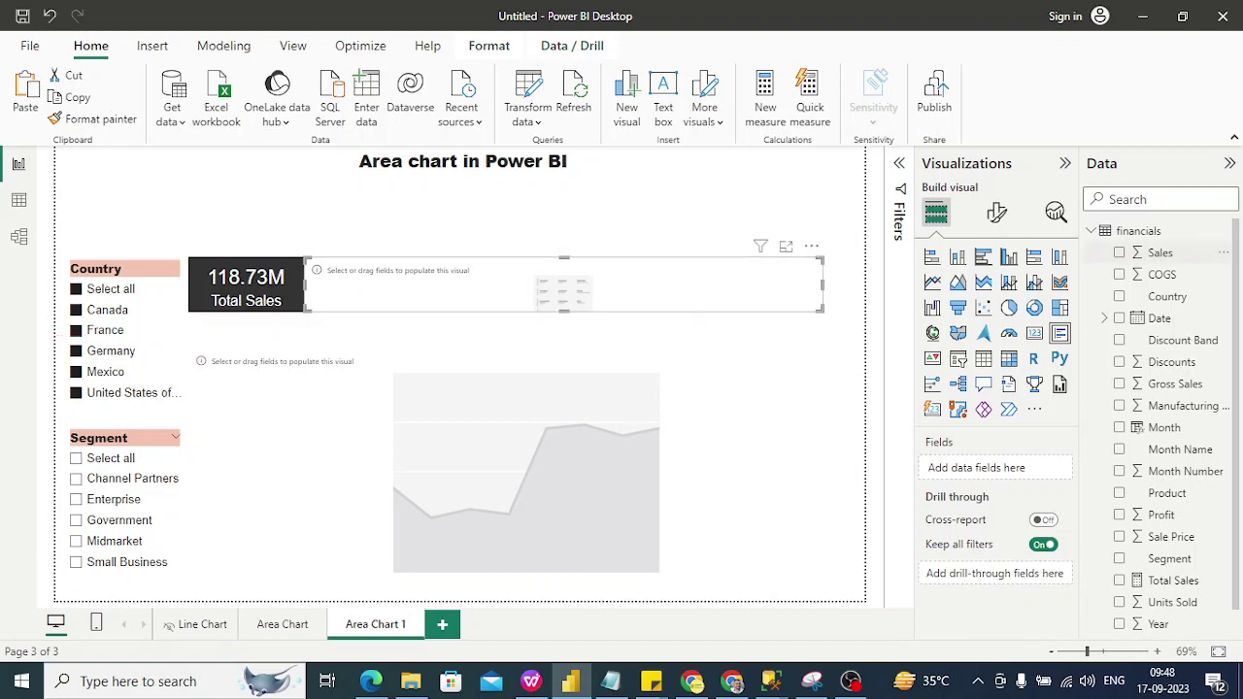
Add the Sales field to the multi-row card and rename it as Sales
click(1160, 253)
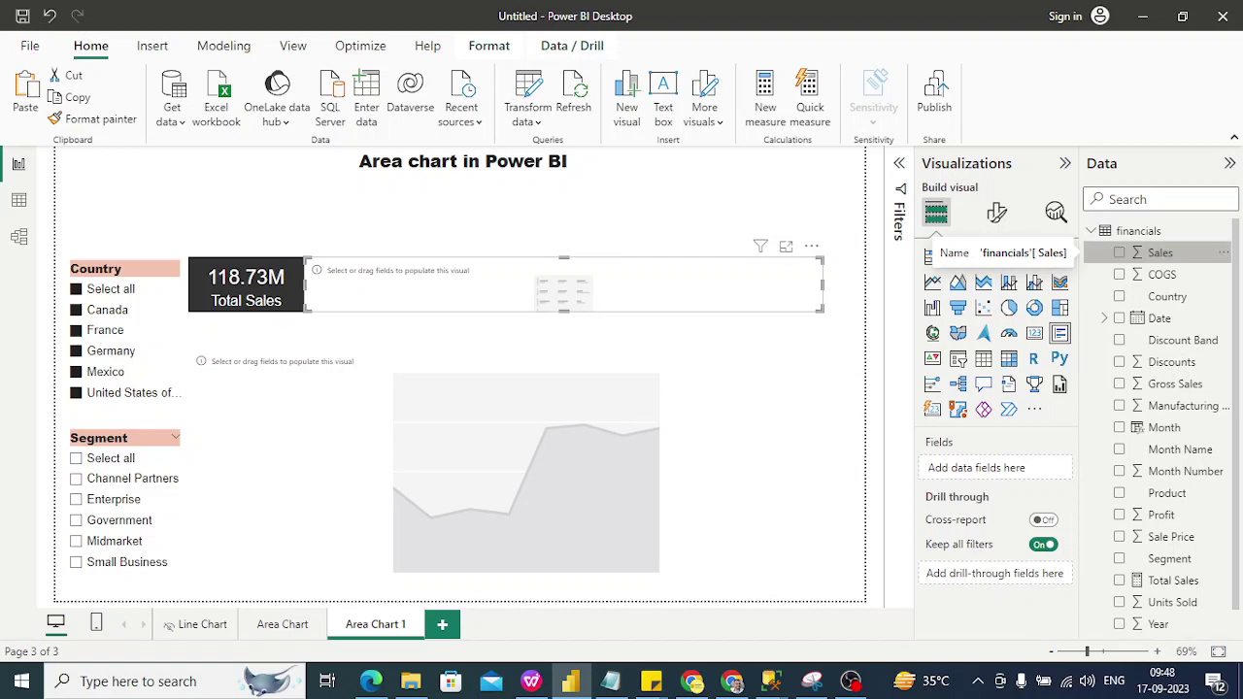
drag(1160, 252, 988, 466)
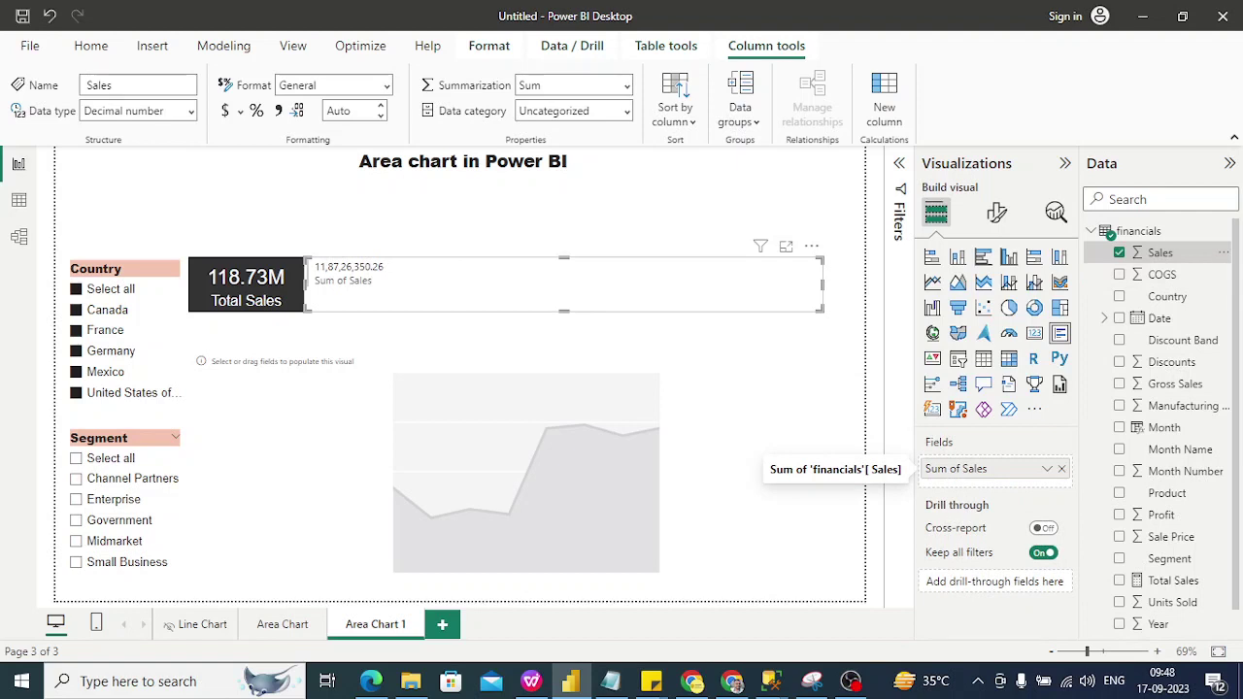
double_click(983, 468)
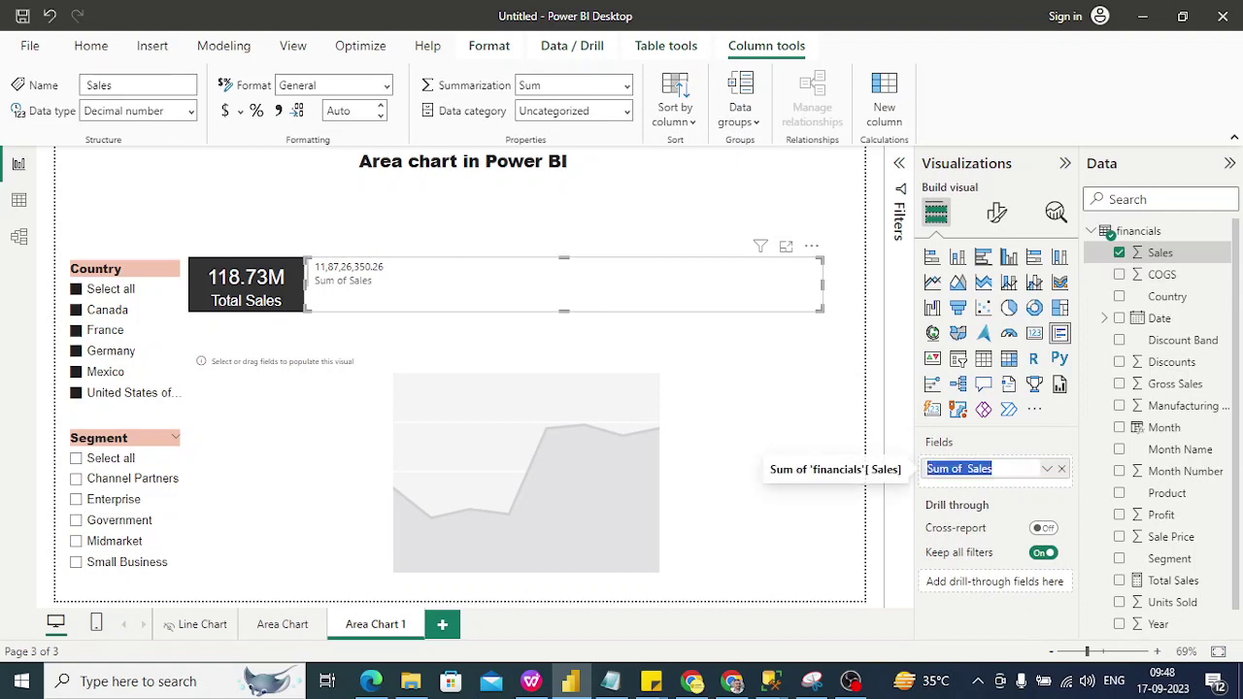
click(964, 468)
key(BackSpace)
key(BackSpace)
key(BackSpace)
key(BackSpace)
key(BackSpace)
key(BackSpace)
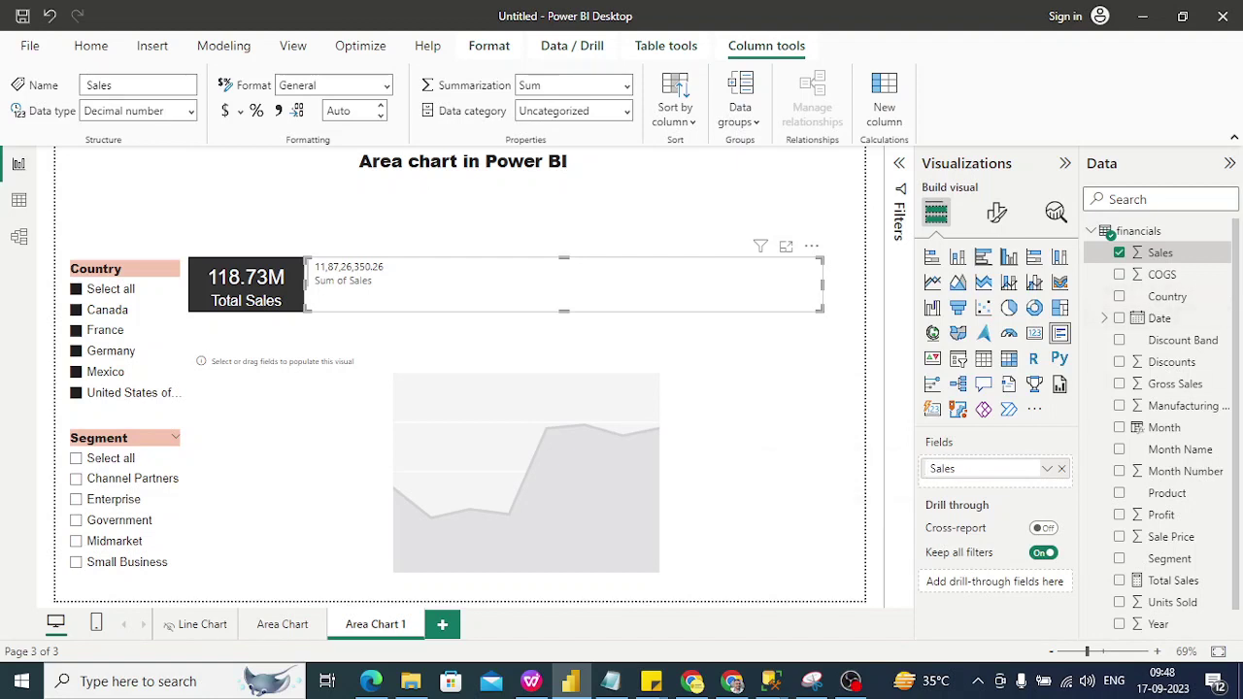
key(Return)
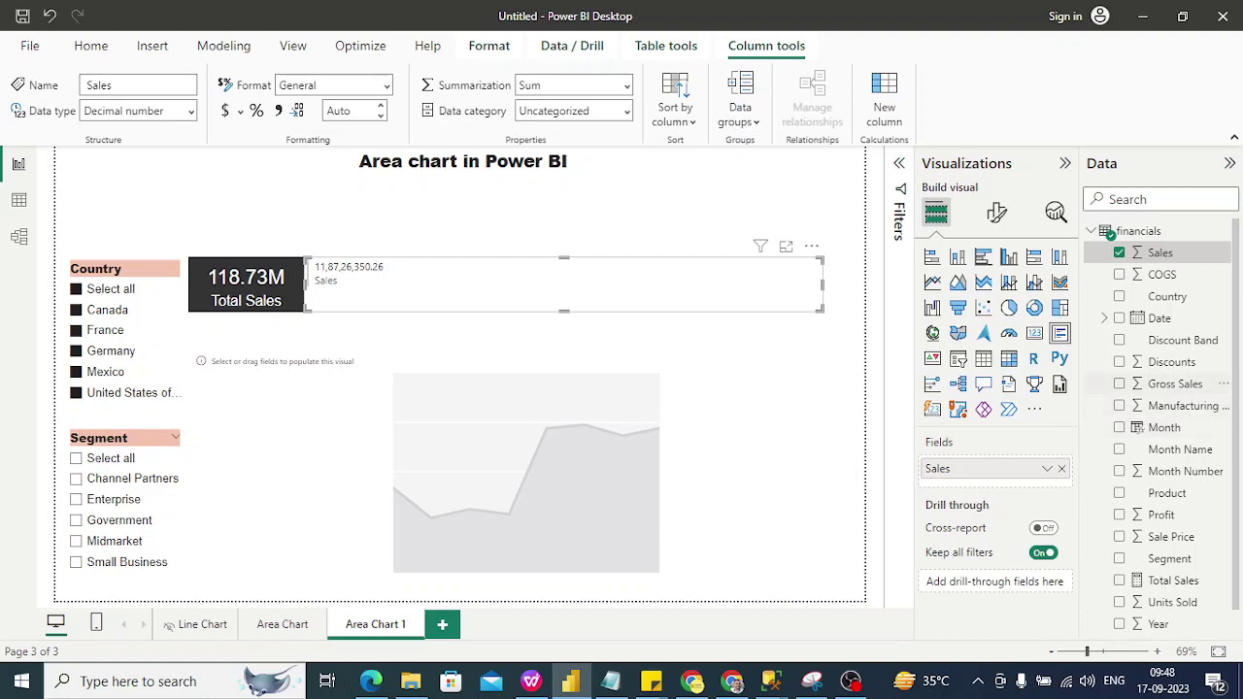
Add the Discounts field to the multi-row card and shorten its display name to Discounts
click(1173, 383)
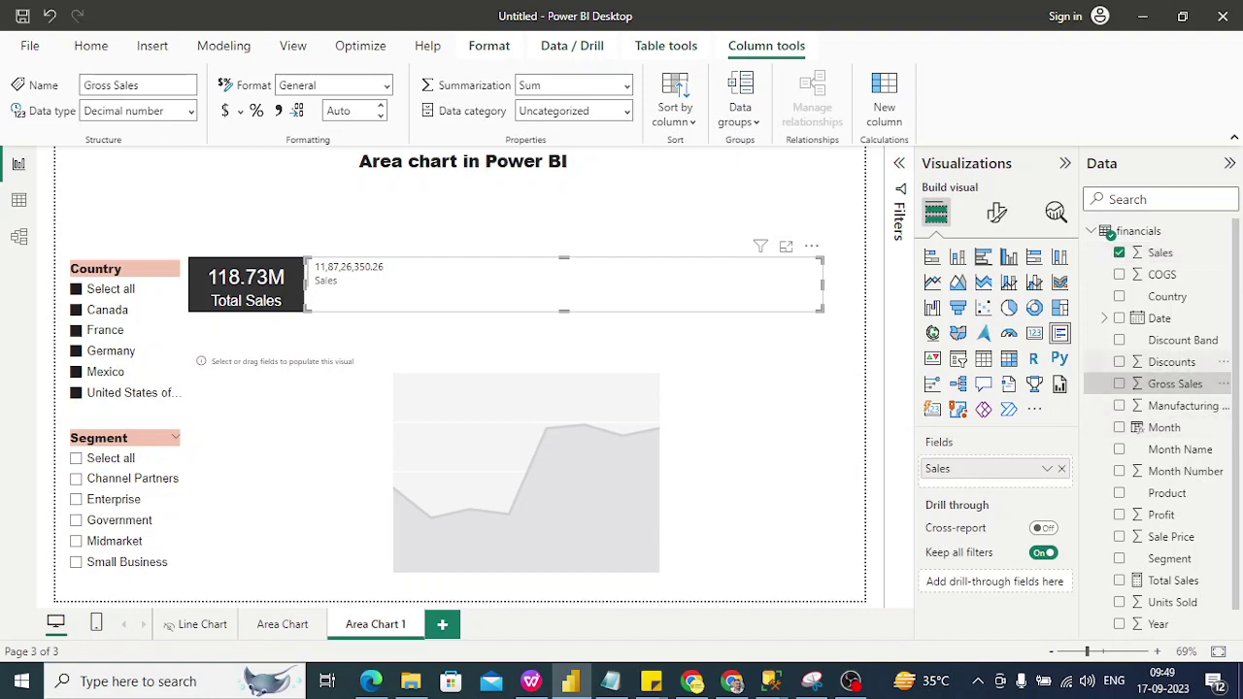
drag(1172, 361, 937, 485)
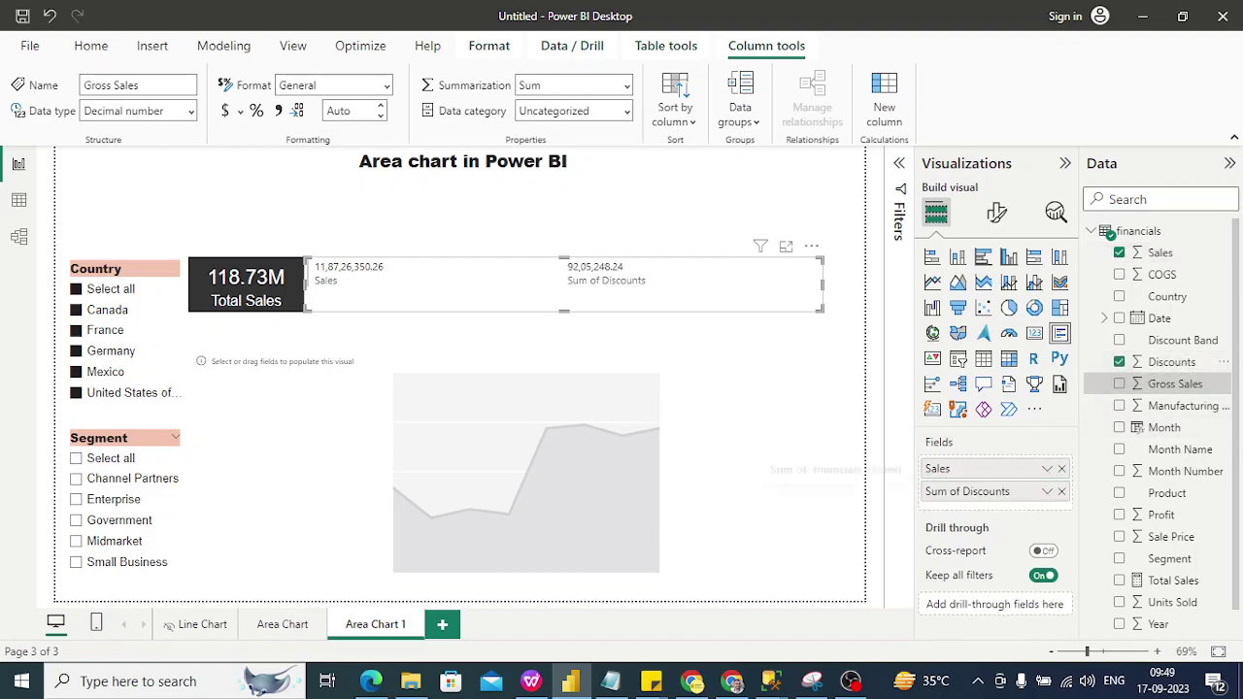
double_click(980, 491)
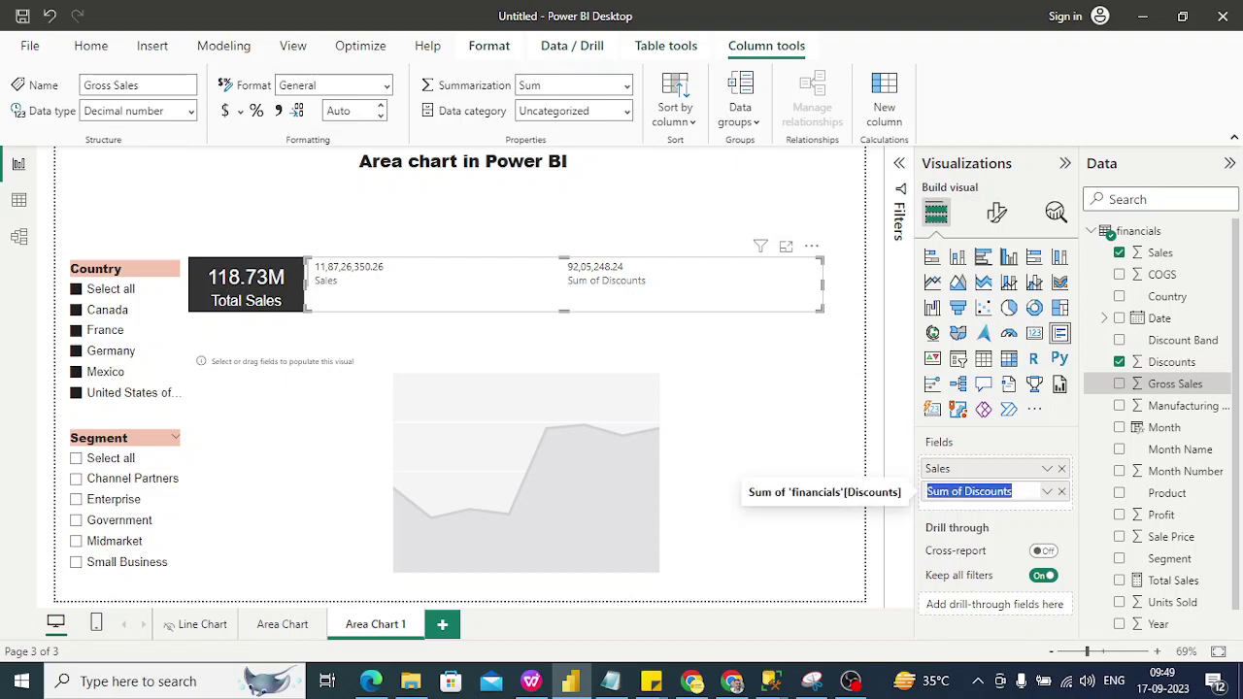
click(1011, 492)
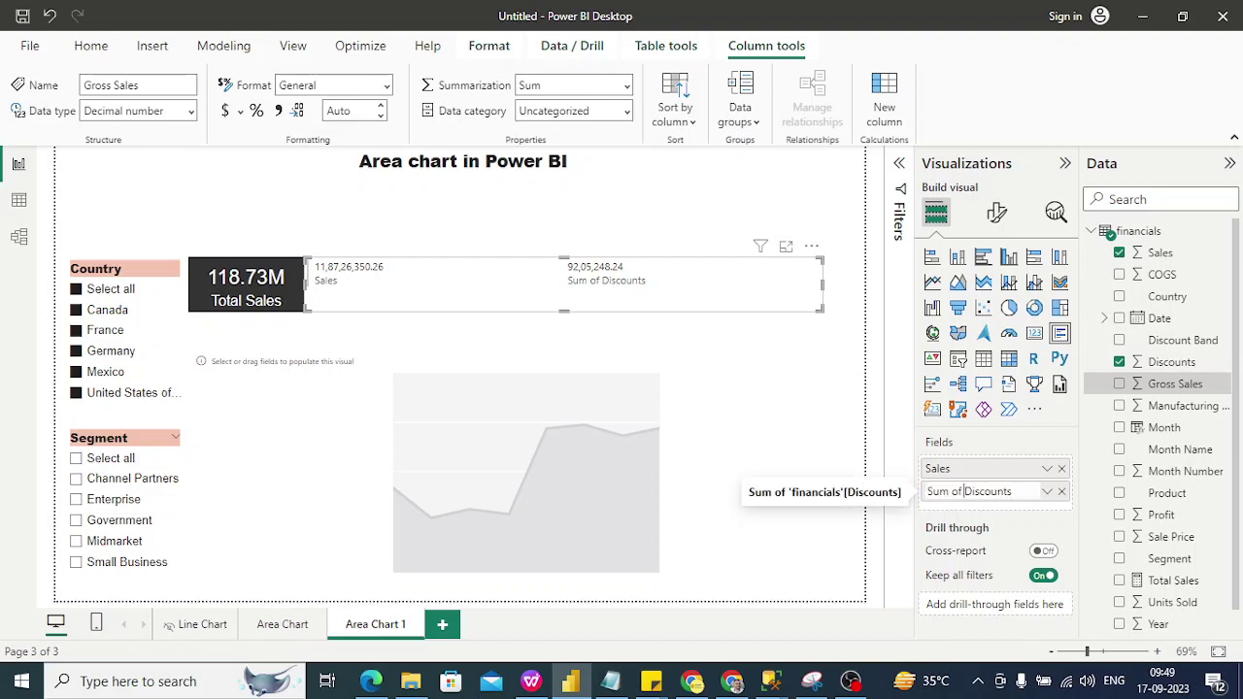
click(964, 491)
key(BackSpace)
key(BackSpace)
key(BackSpace)
key(BackSpace)
key(BackSpace)
key(BackSpace)
key(BackSpace)
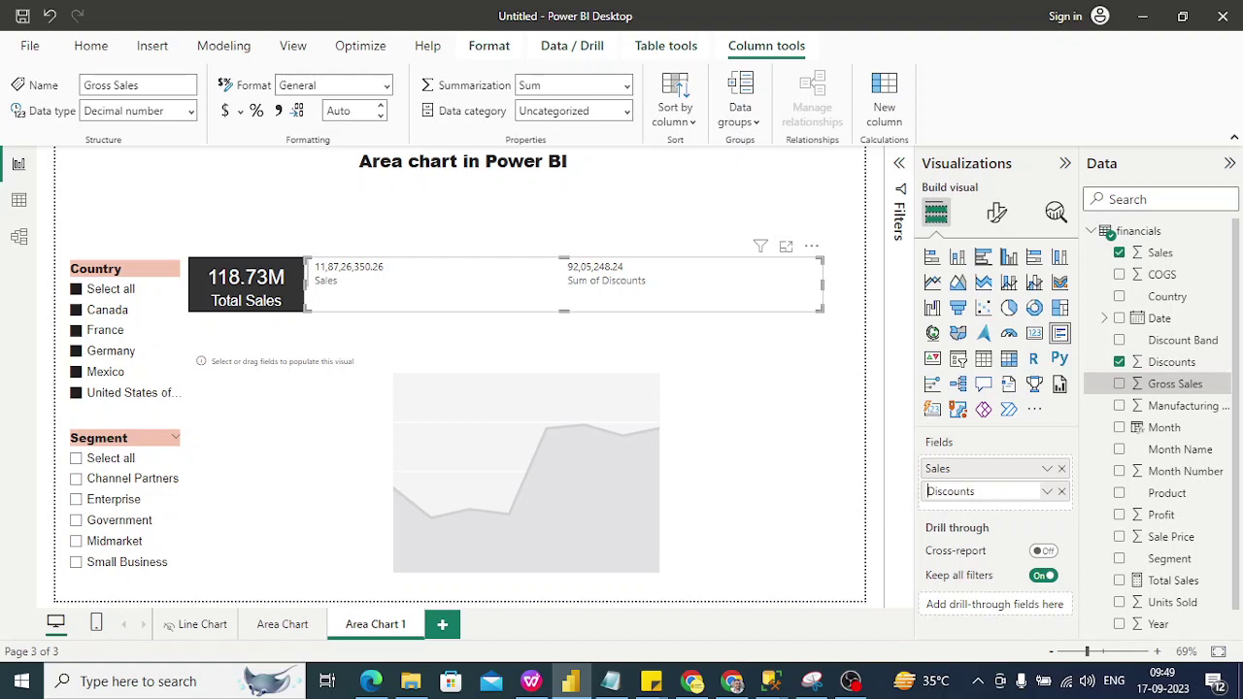
key(Return)
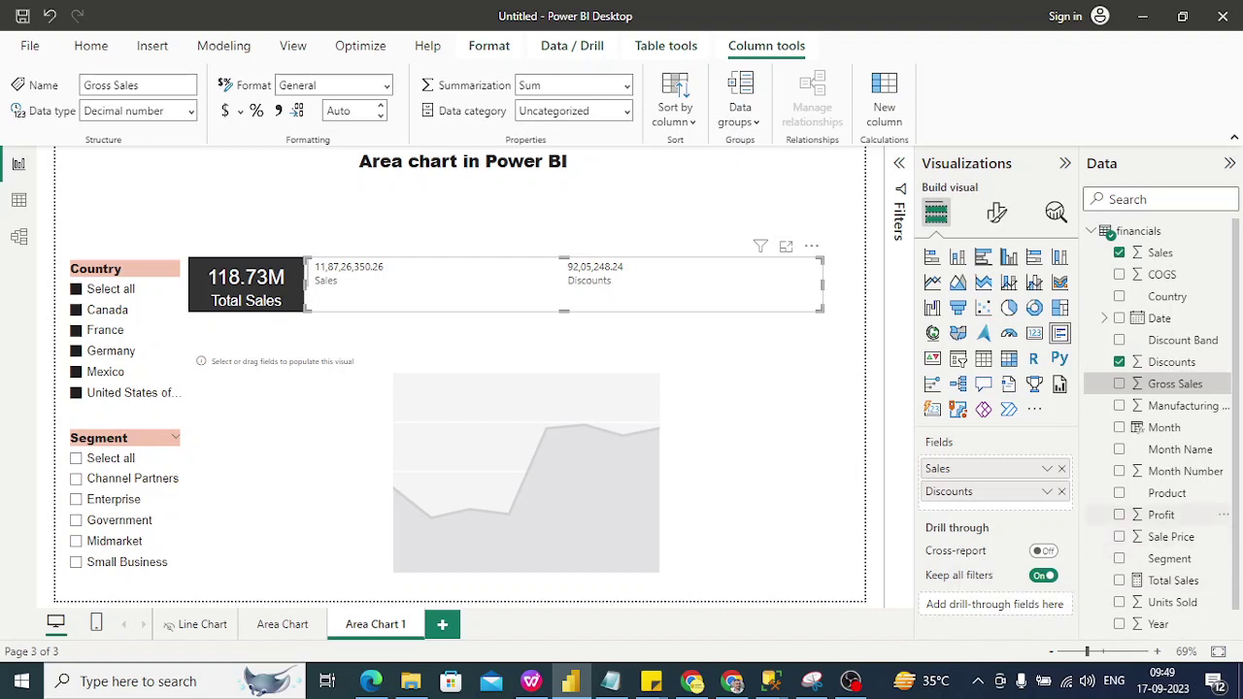
Add the Profit field to the multi-row card and shorten its display name to Profit
drag(1161, 514, 976, 503)
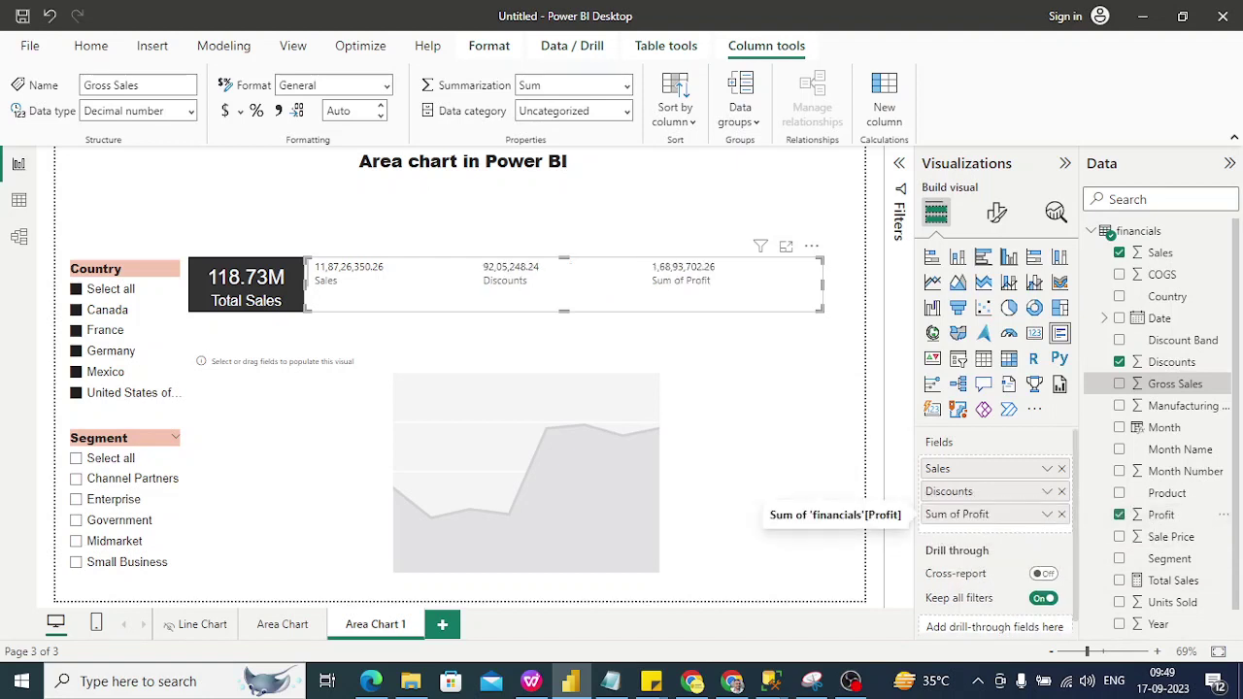
double_click(956, 513)
click(963, 513)
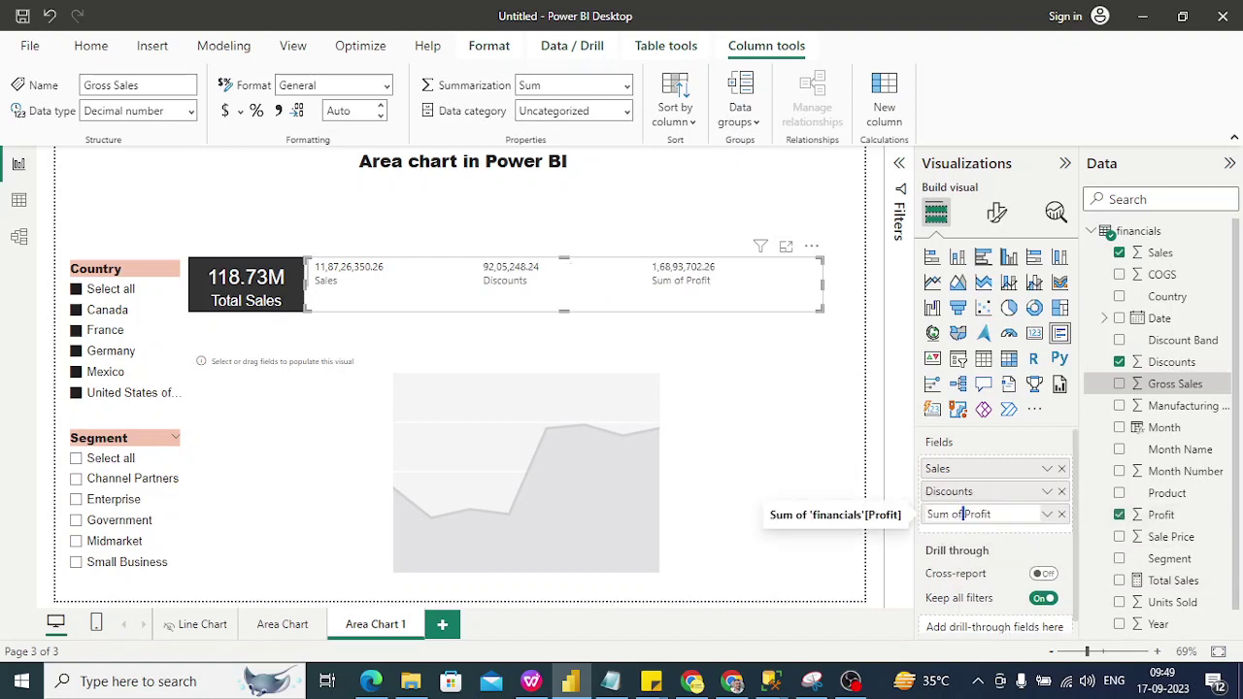
key(BackSpace)
key(BackSpace)
key(BackSpace)
key(BackSpace)
key(BackSpace)
key(BackSpace)
key(BackSpace)
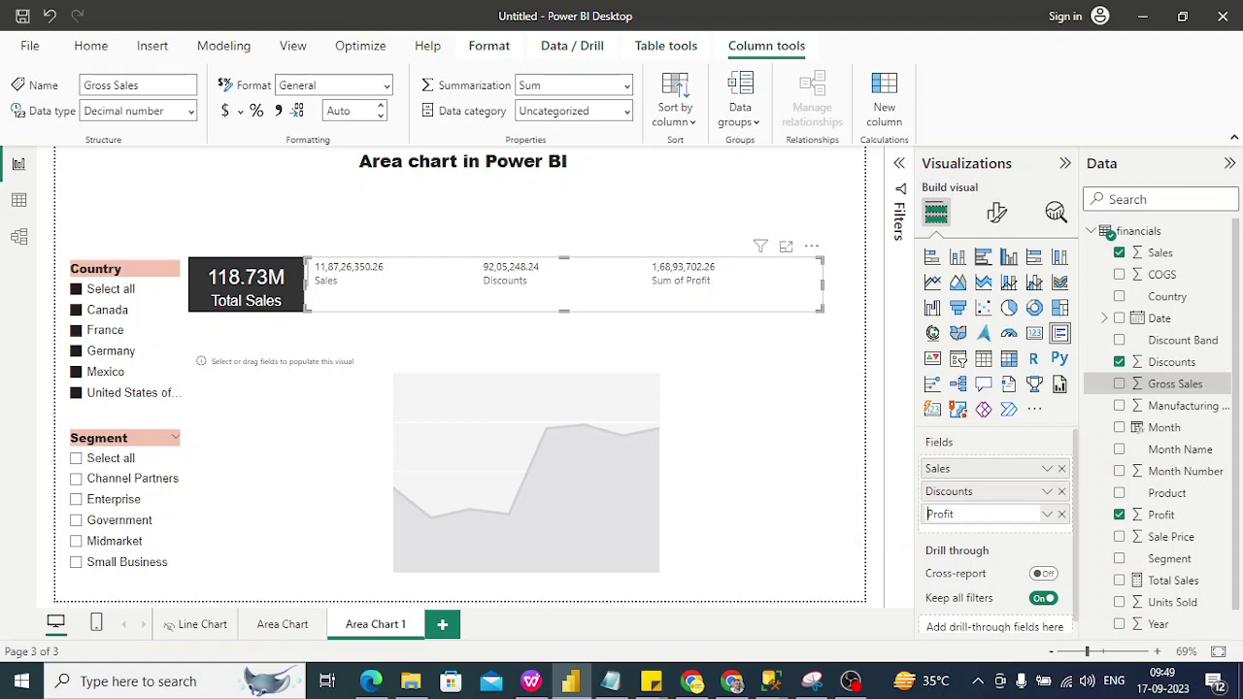
key(Return)
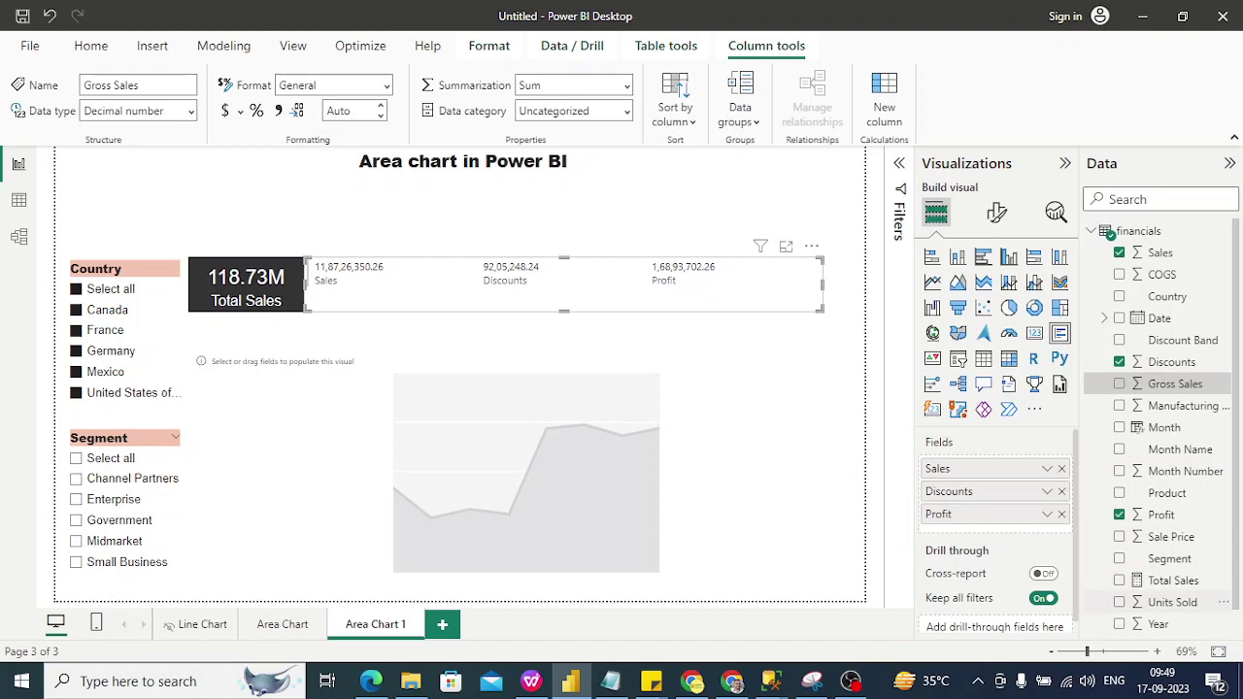
Add the Units Sold field to the multi-row card and shorten its display name to Units Sold
drag(1172, 602, 971, 536)
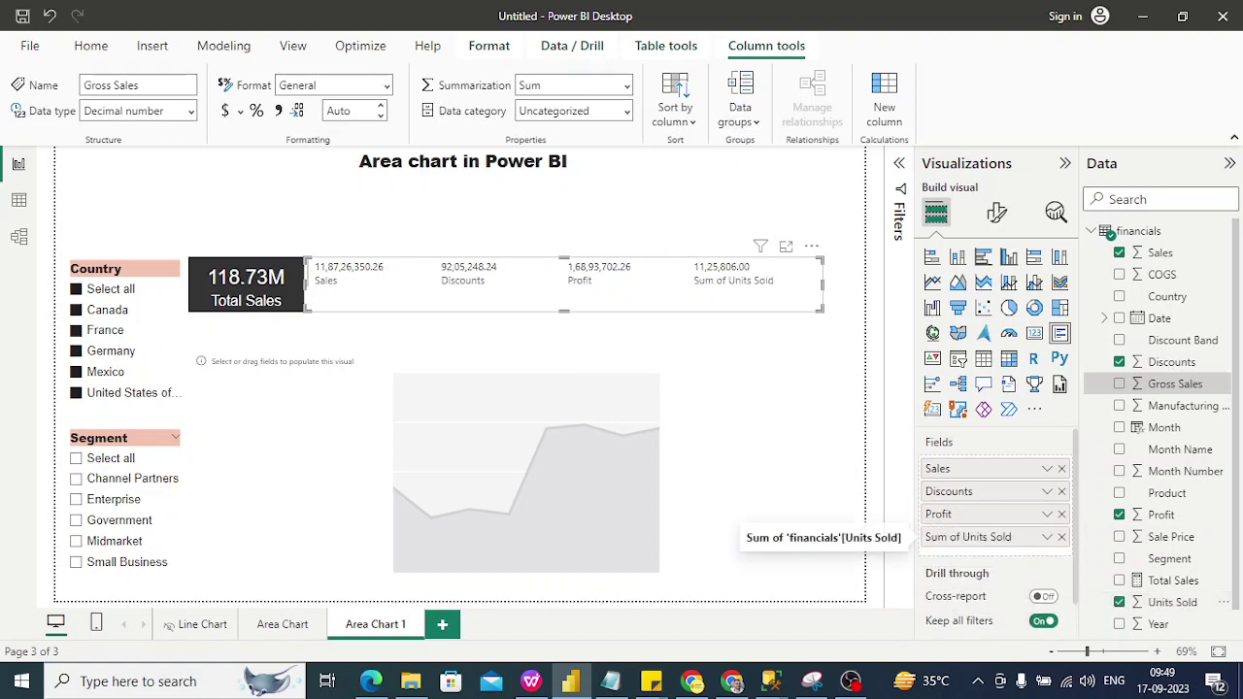
double_click(971, 536)
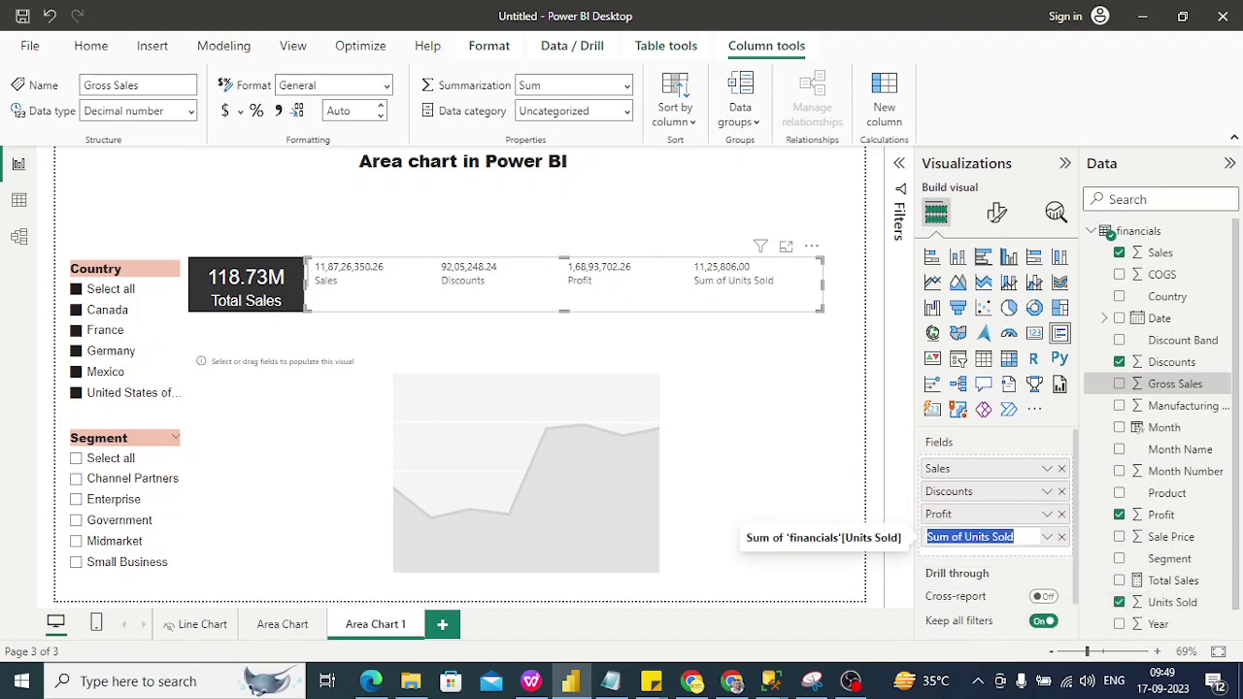
click(960, 537)
key(BackSpace)
key(BackSpace)
key(BackSpace)
key(BackSpace)
key(BackSpace)
key(BackSpace)
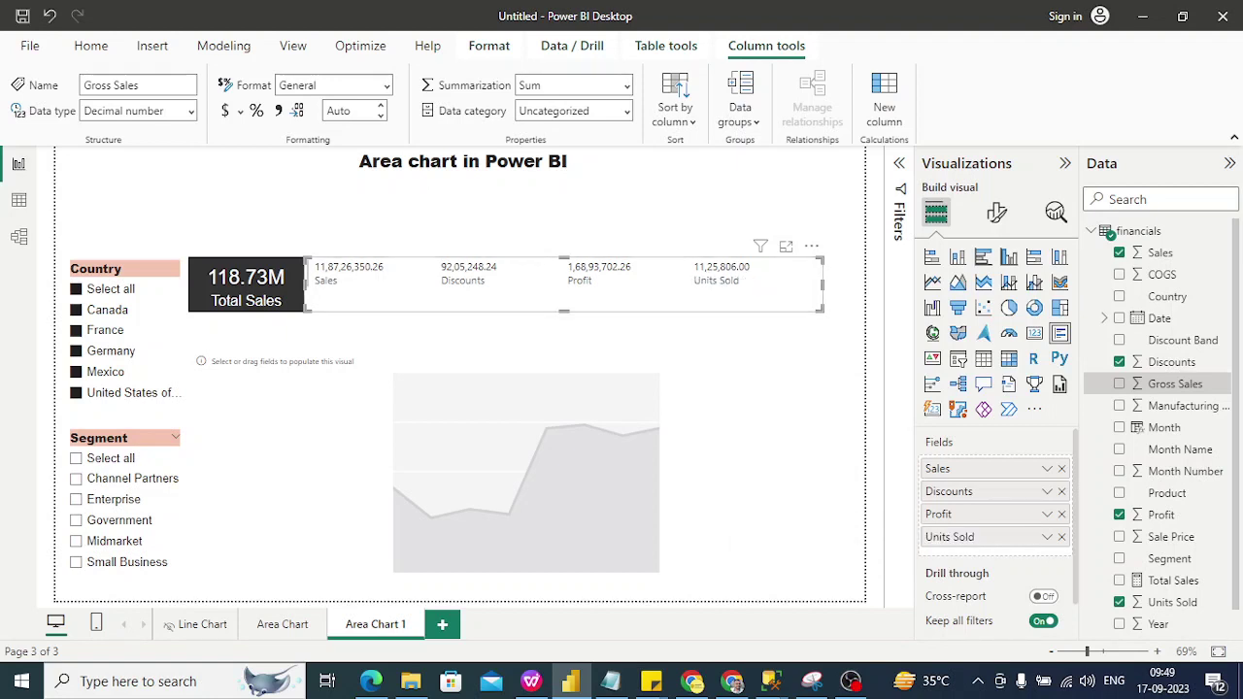
Format the multi-row card's callout values in Arial, size 16, with the color White
click(997, 213)
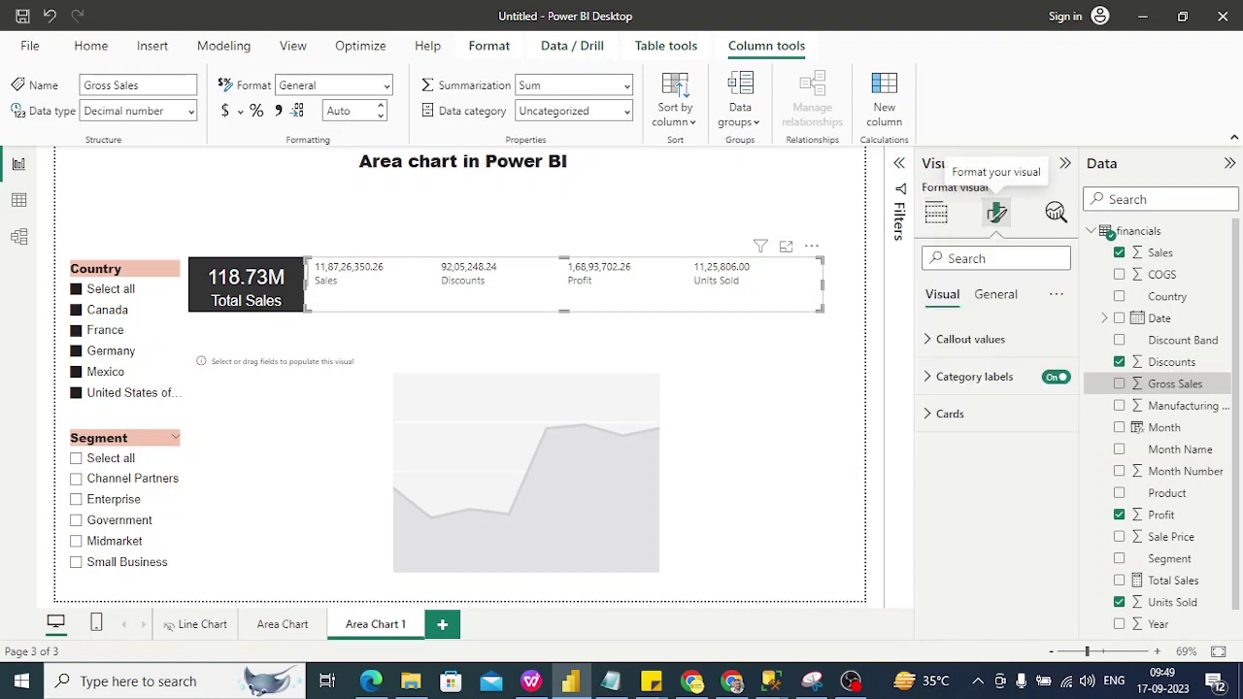
click(970, 339)
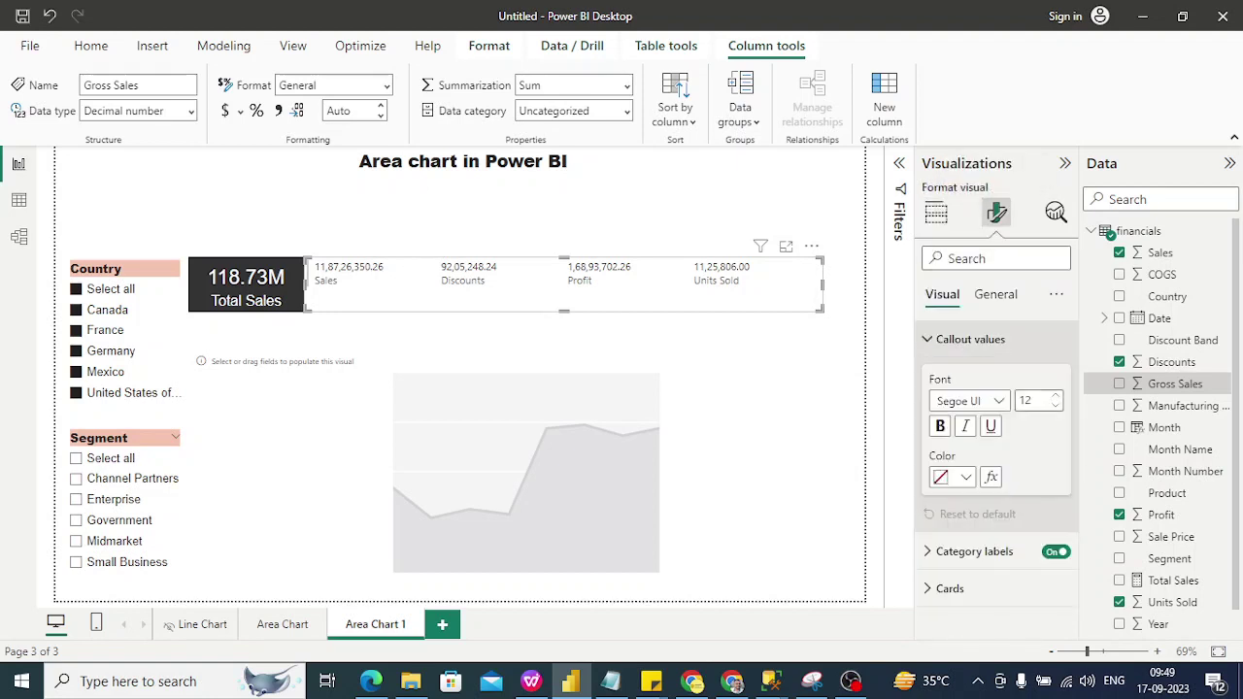
click(969, 401)
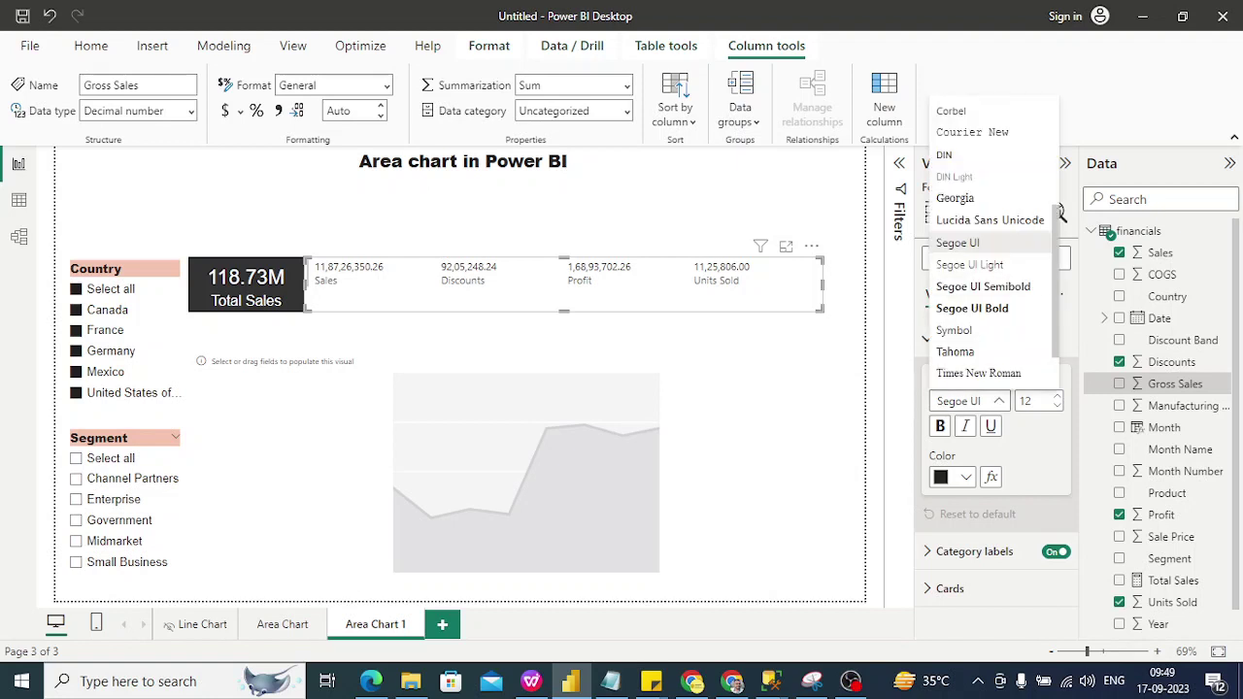
scroll(991, 243, up, 4)
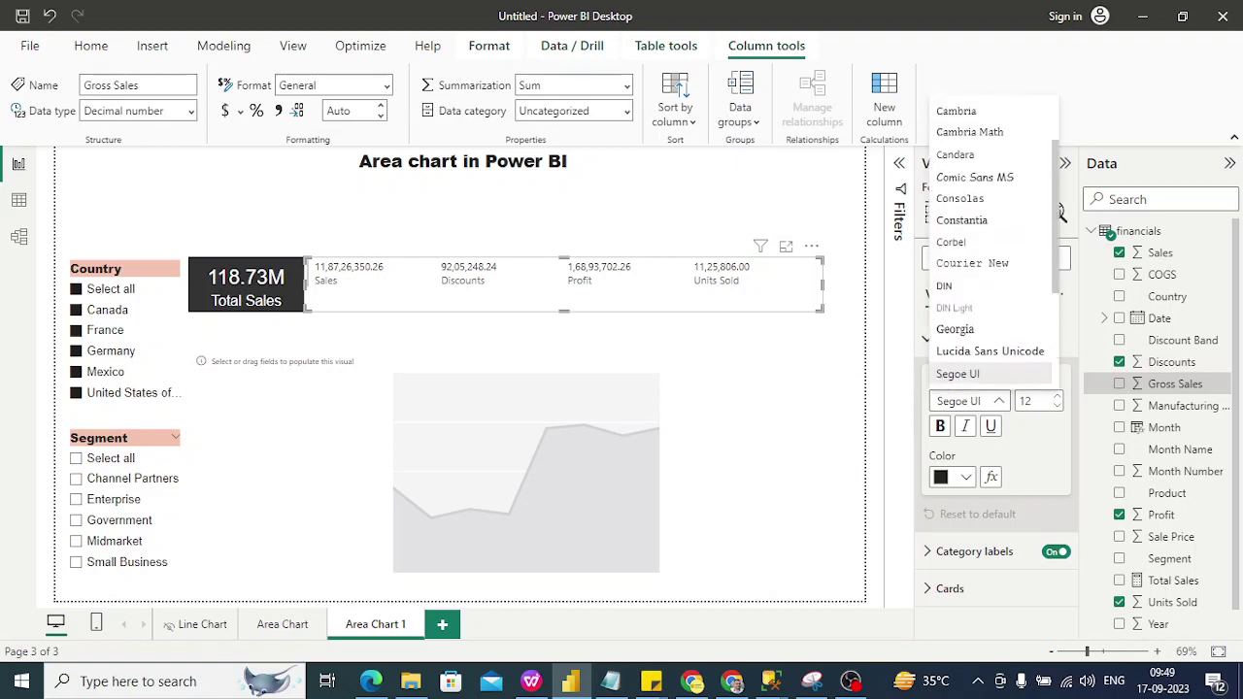
click(947, 105)
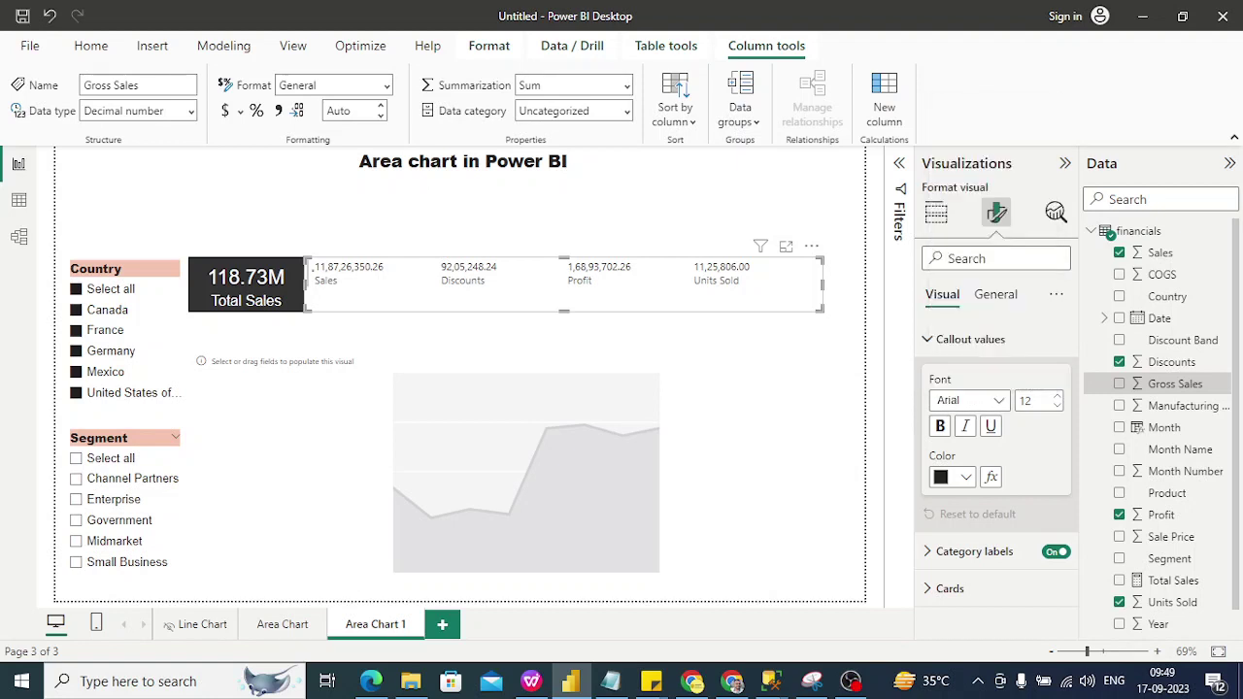
click(1057, 397)
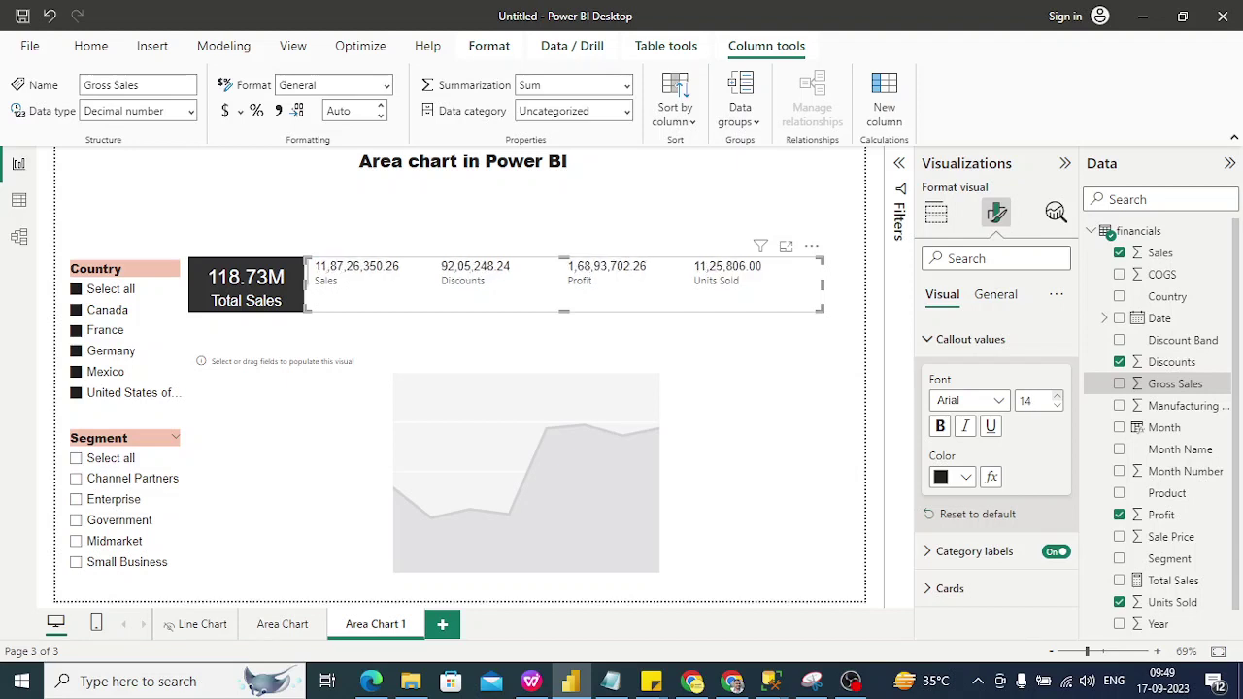
click(1057, 396)
click(1057, 396)
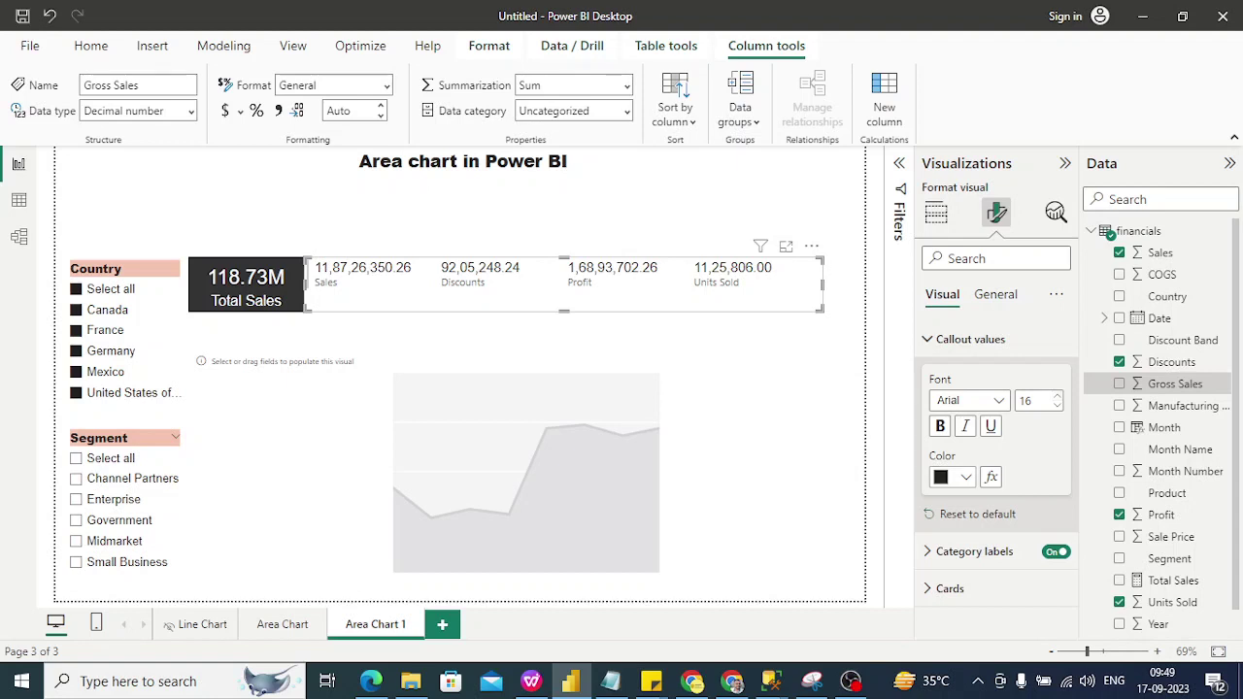
click(965, 477)
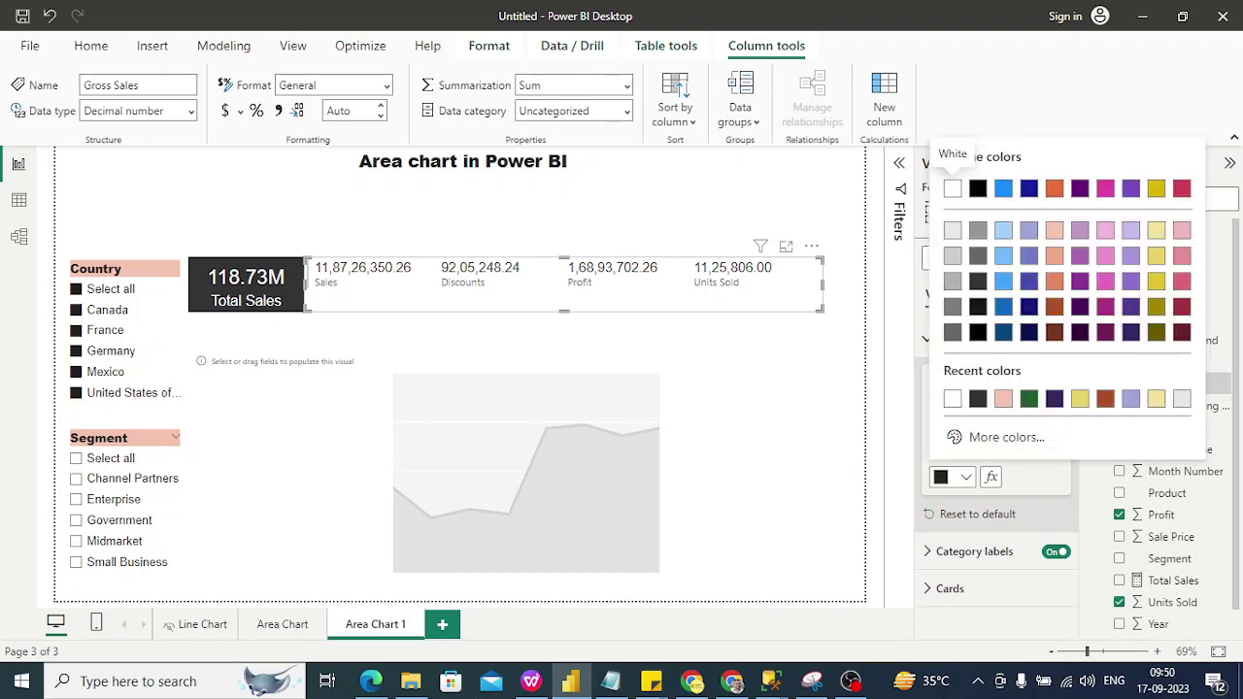
click(951, 188)
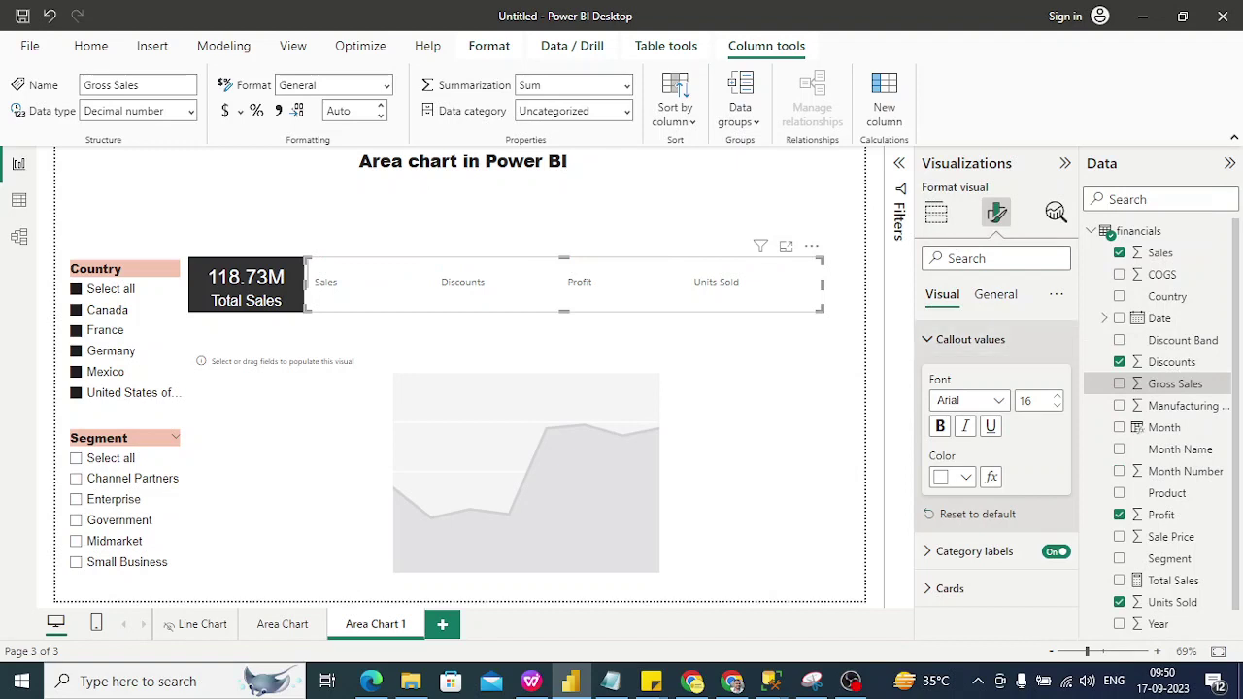
click(969, 339)
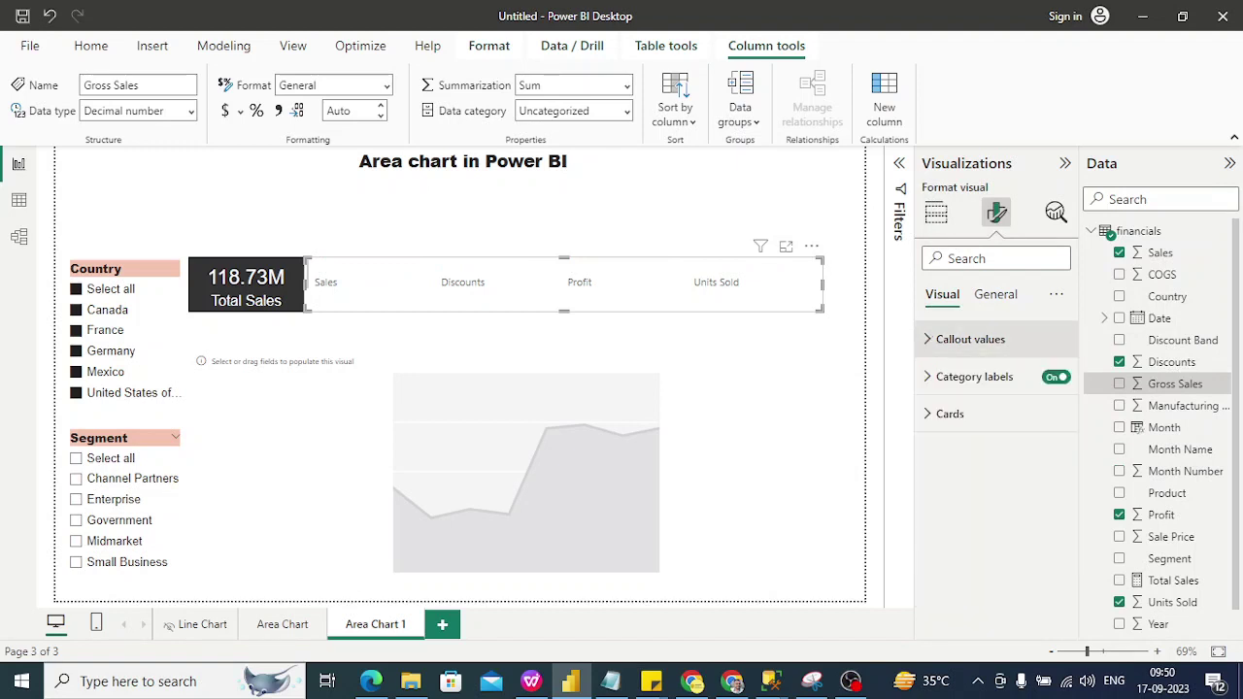
Format the multi-row card's category labels in White with the Arial font and a larger text size
click(973, 377)
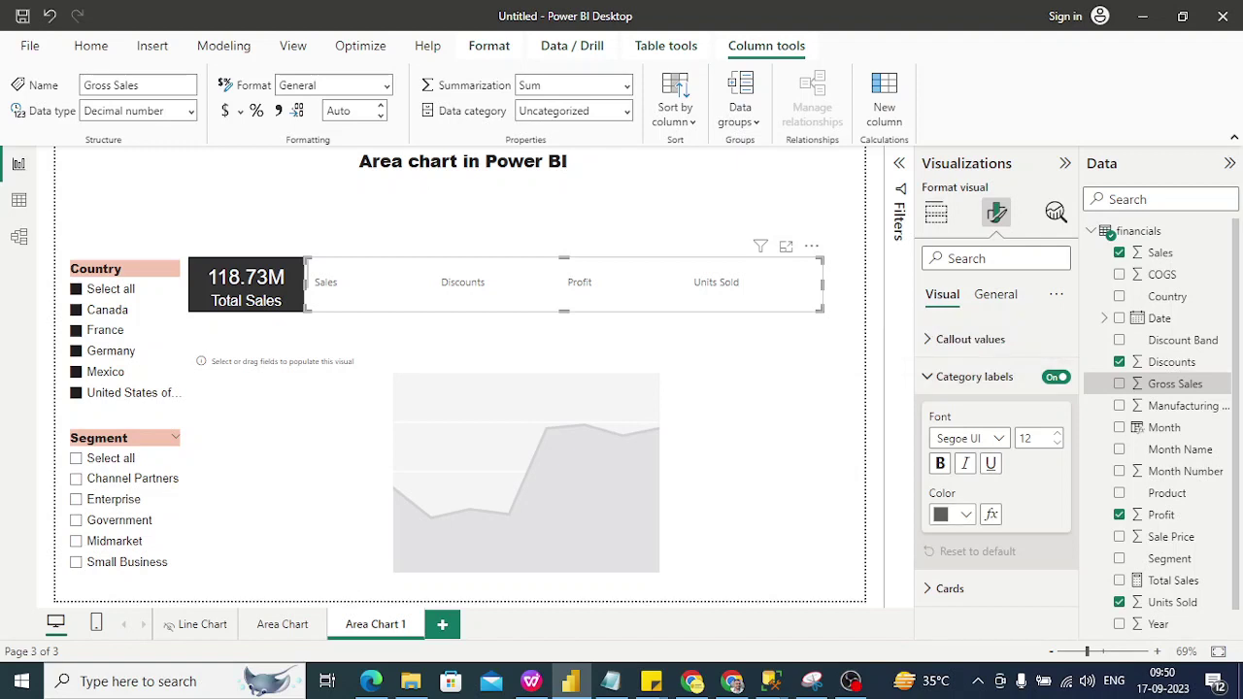
click(952, 514)
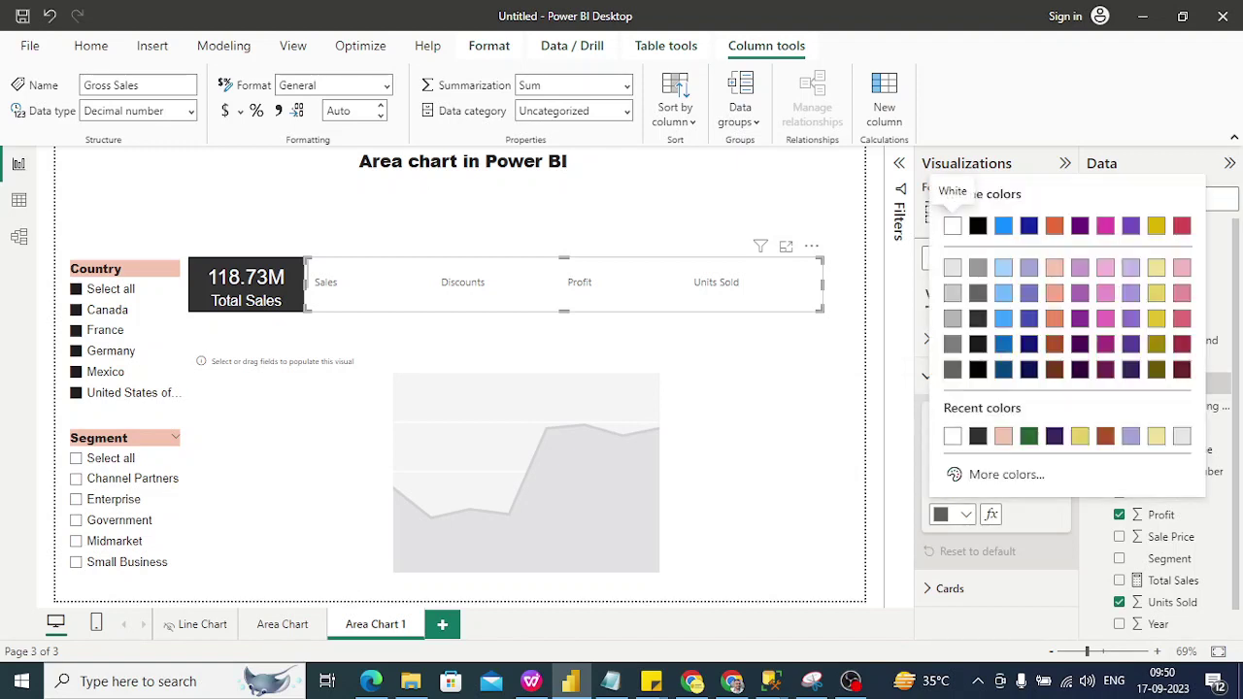
click(953, 226)
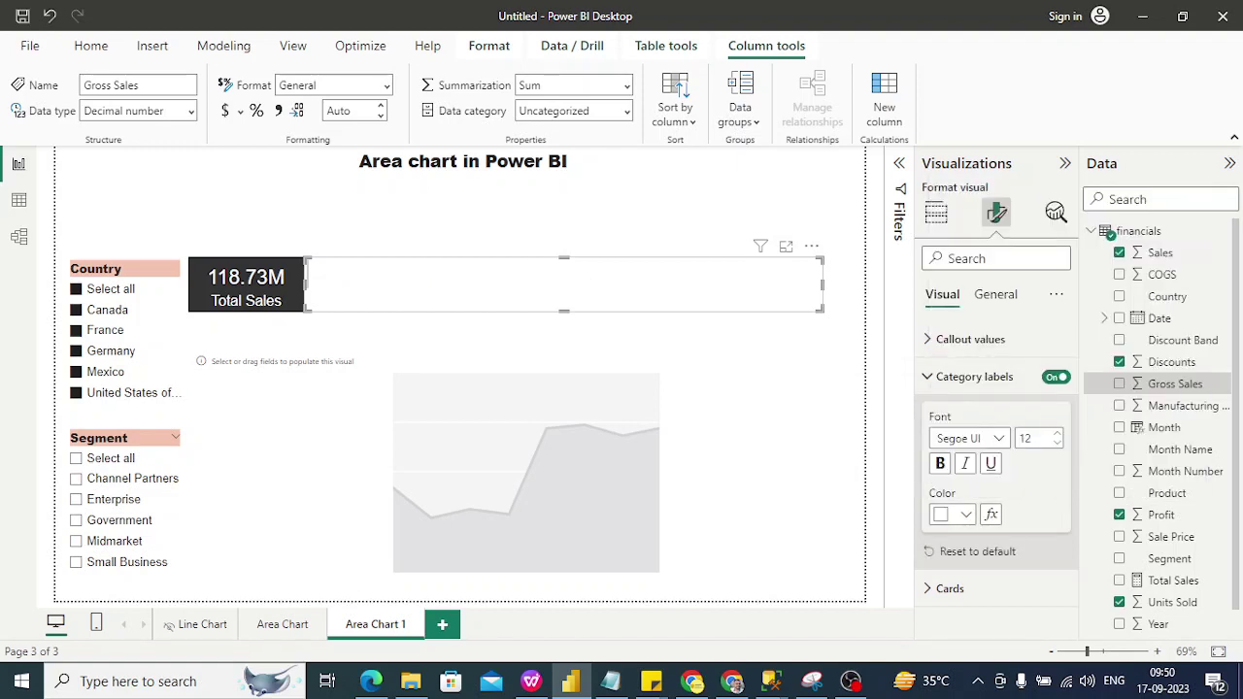
click(968, 438)
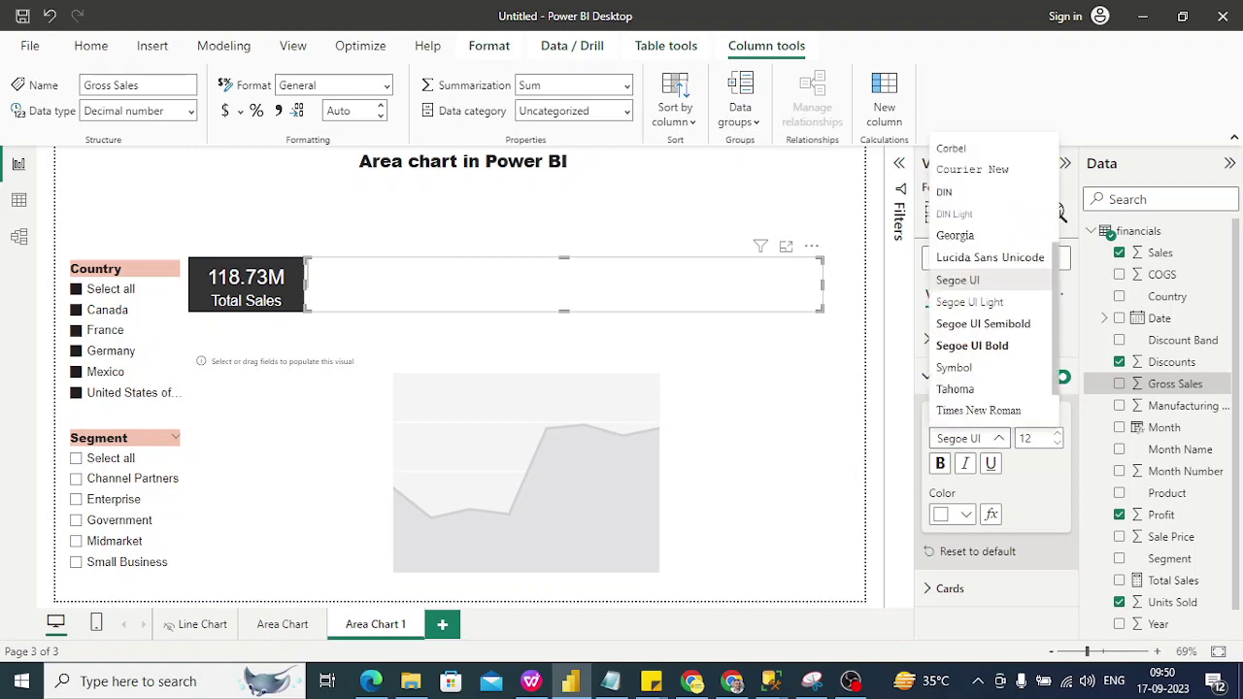
scroll(990, 281, up, 4)
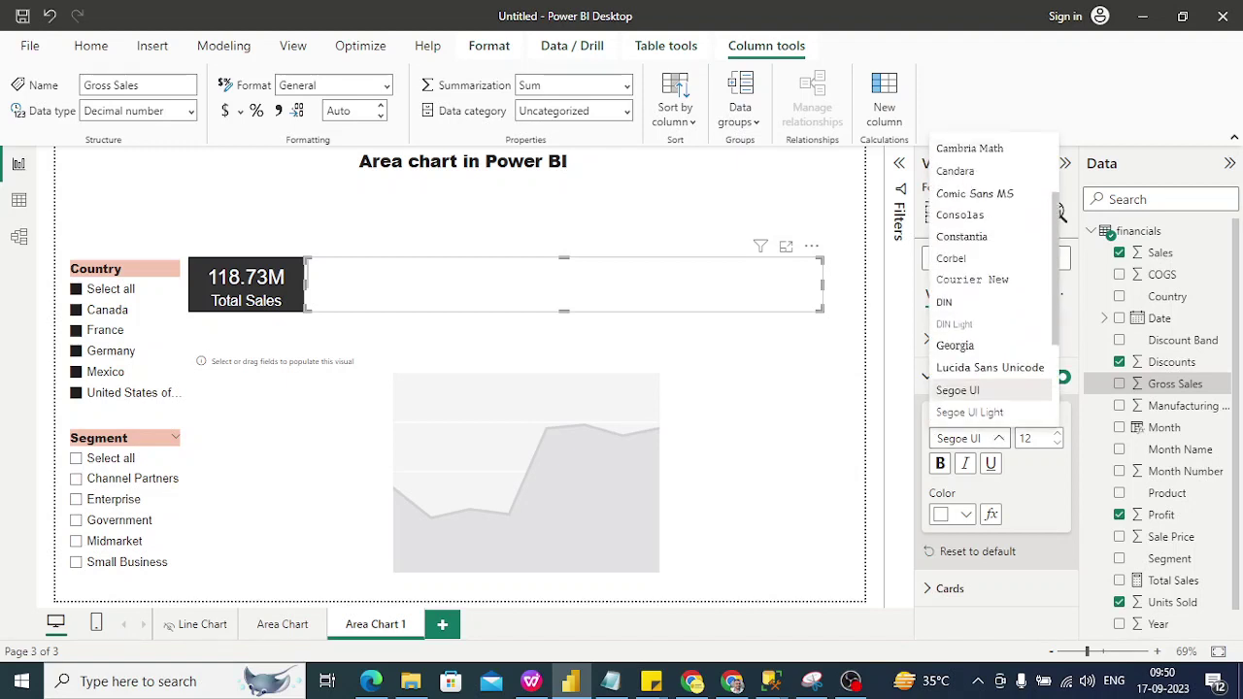
click(947, 142)
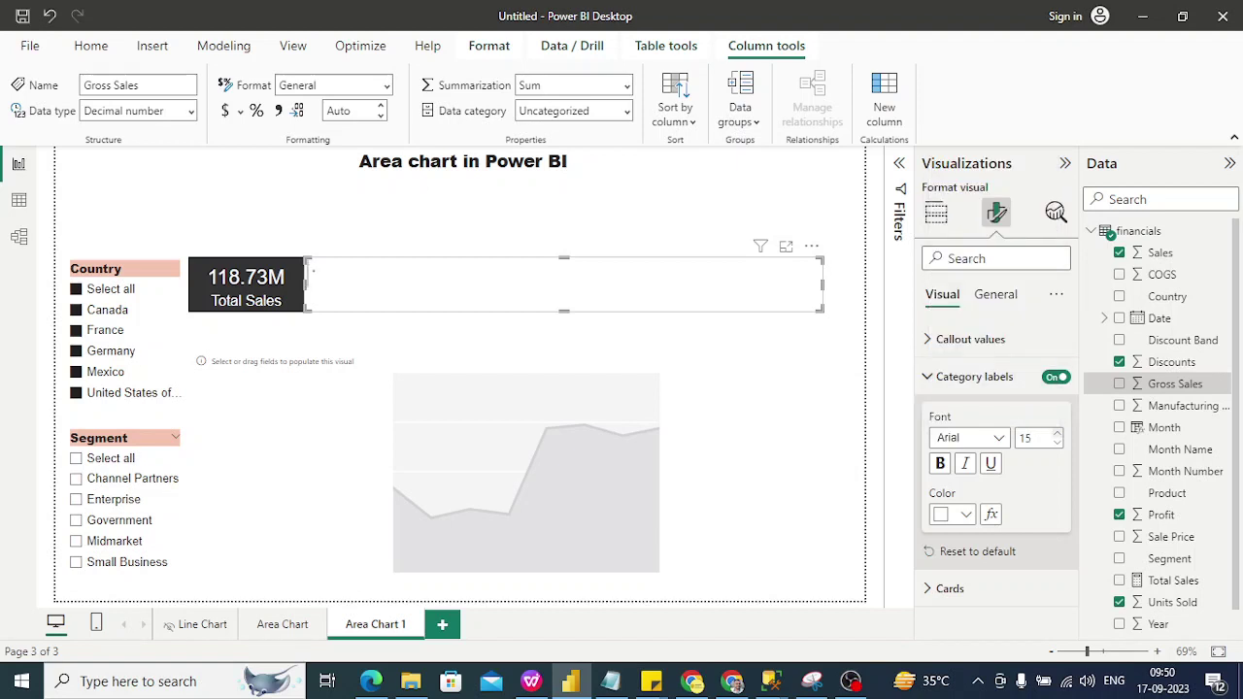
click(1056, 432)
click(1057, 443)
click(974, 376)
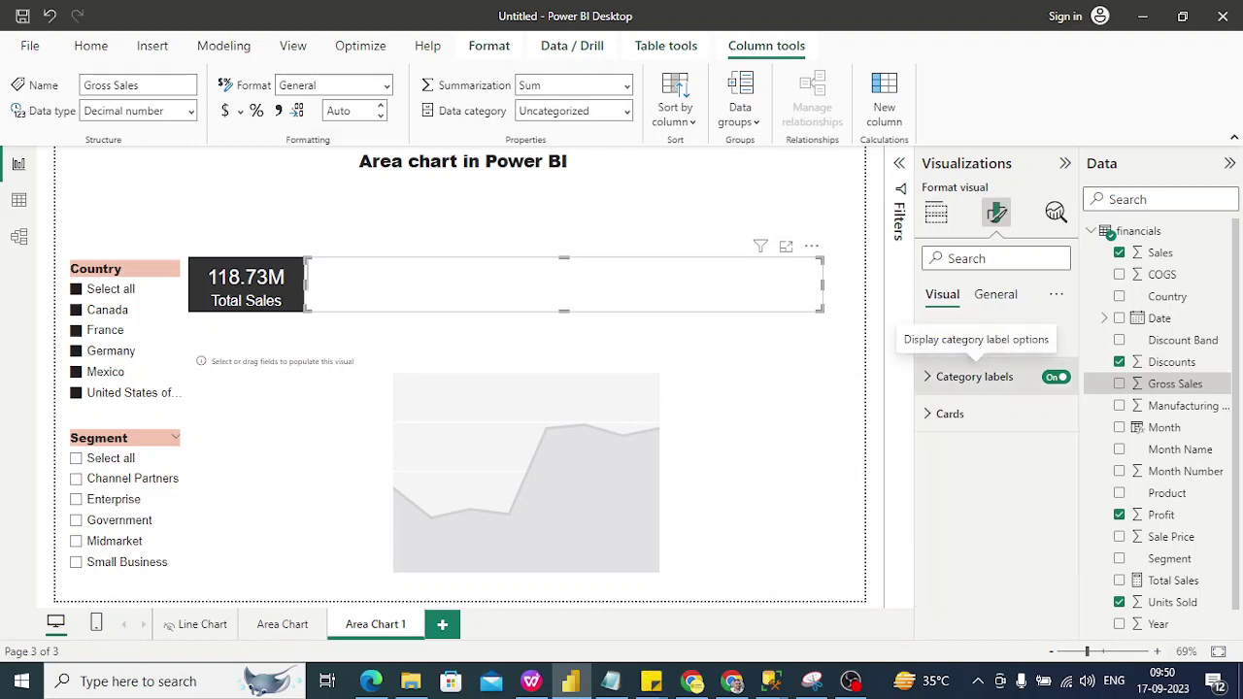
Set the multi-row card's background color to the dark grey that matches the Total Sales card
click(995, 294)
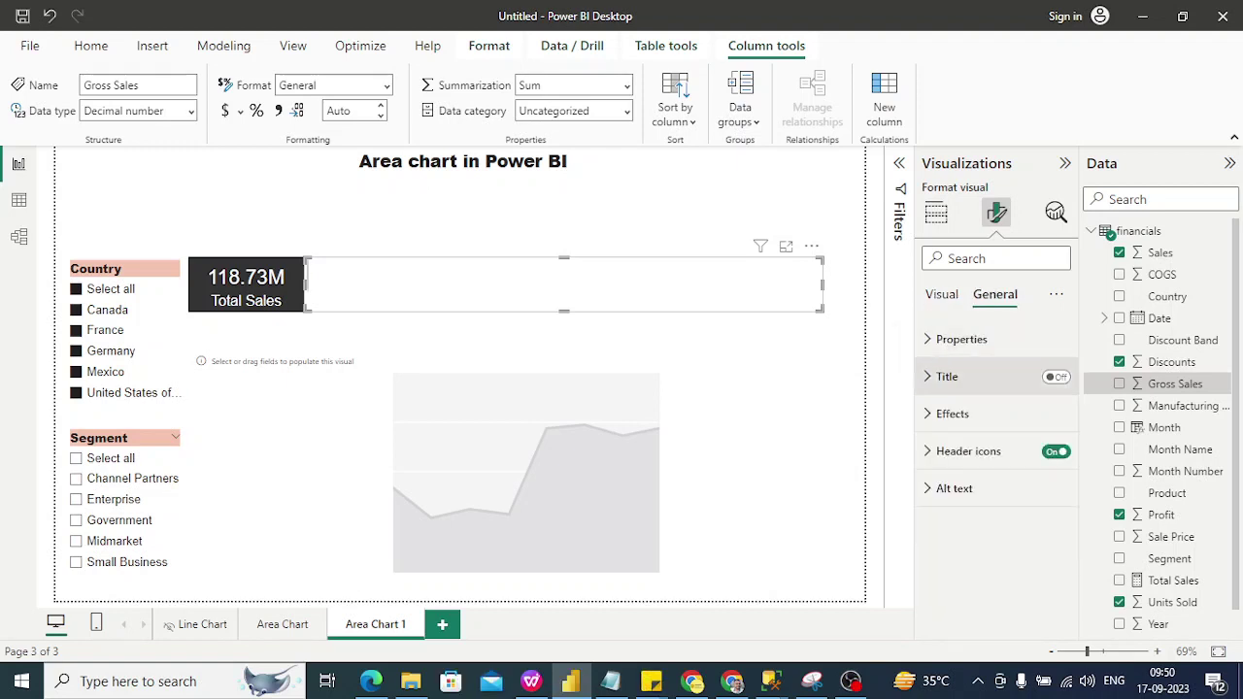
click(952, 414)
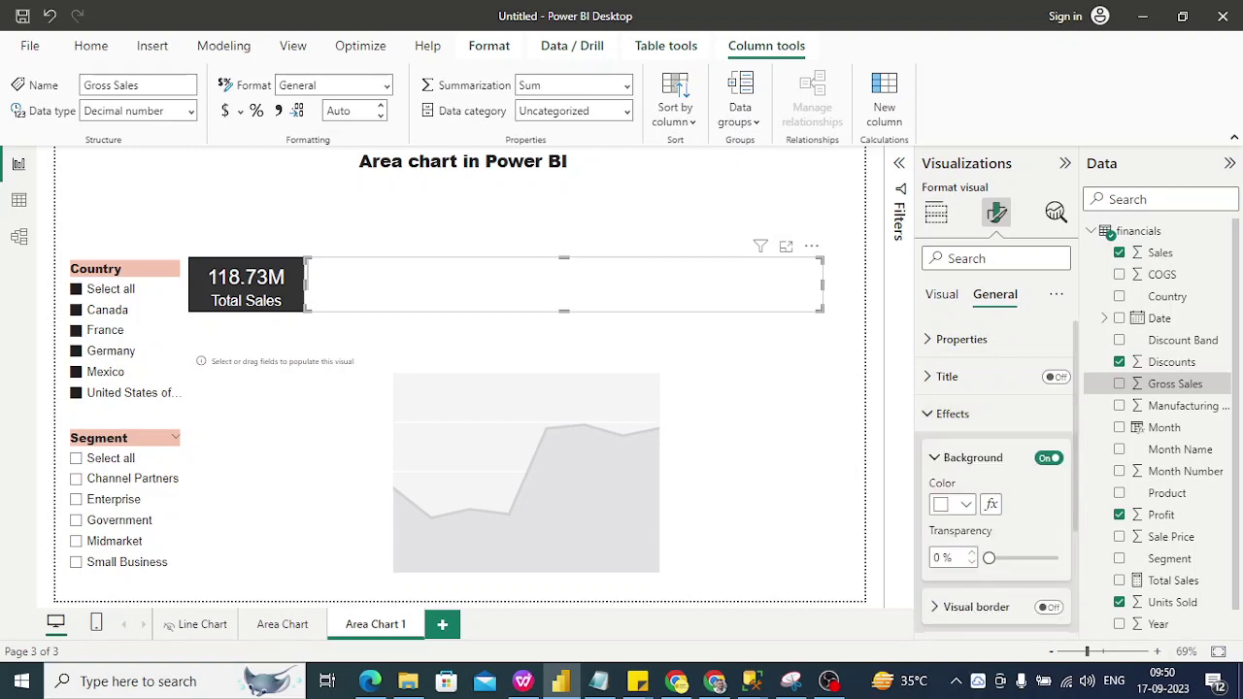
click(952, 504)
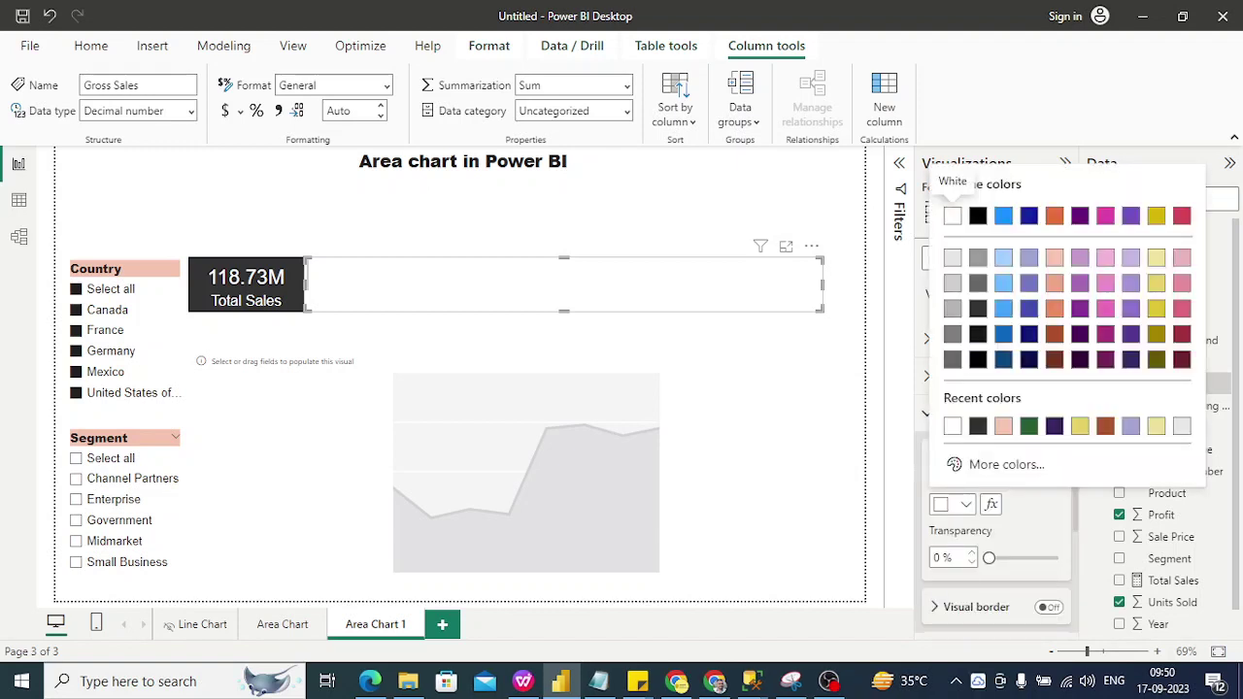
click(978, 308)
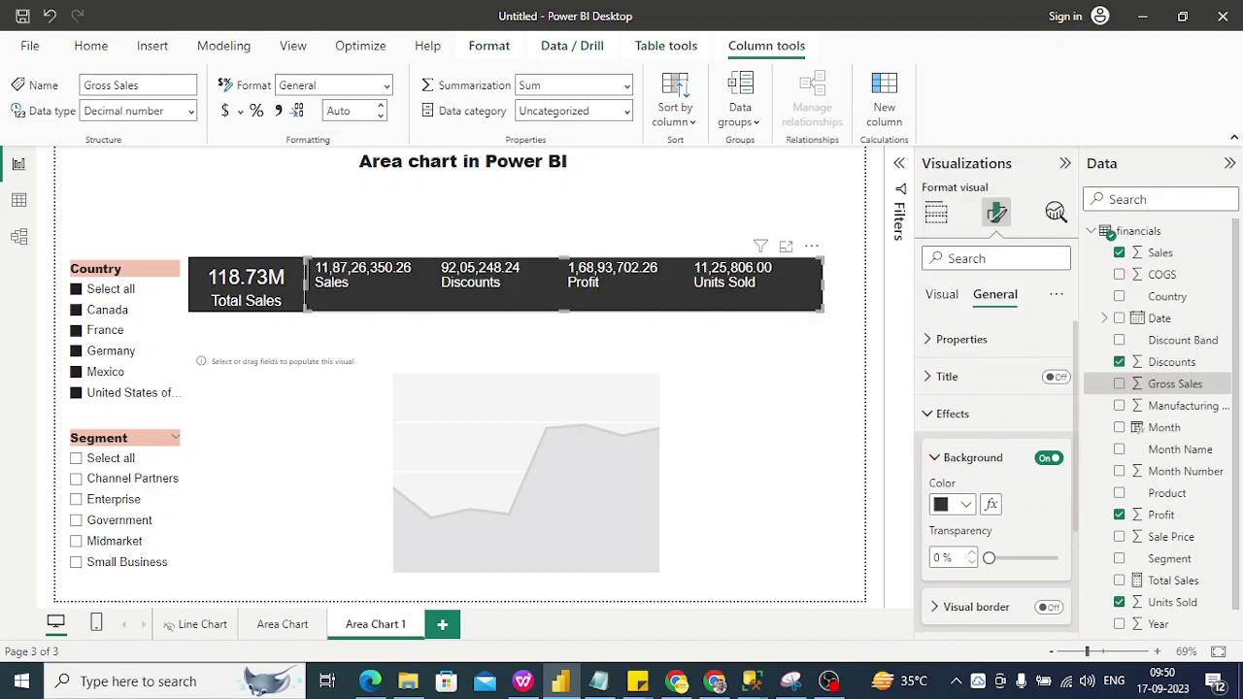
key(Escape)
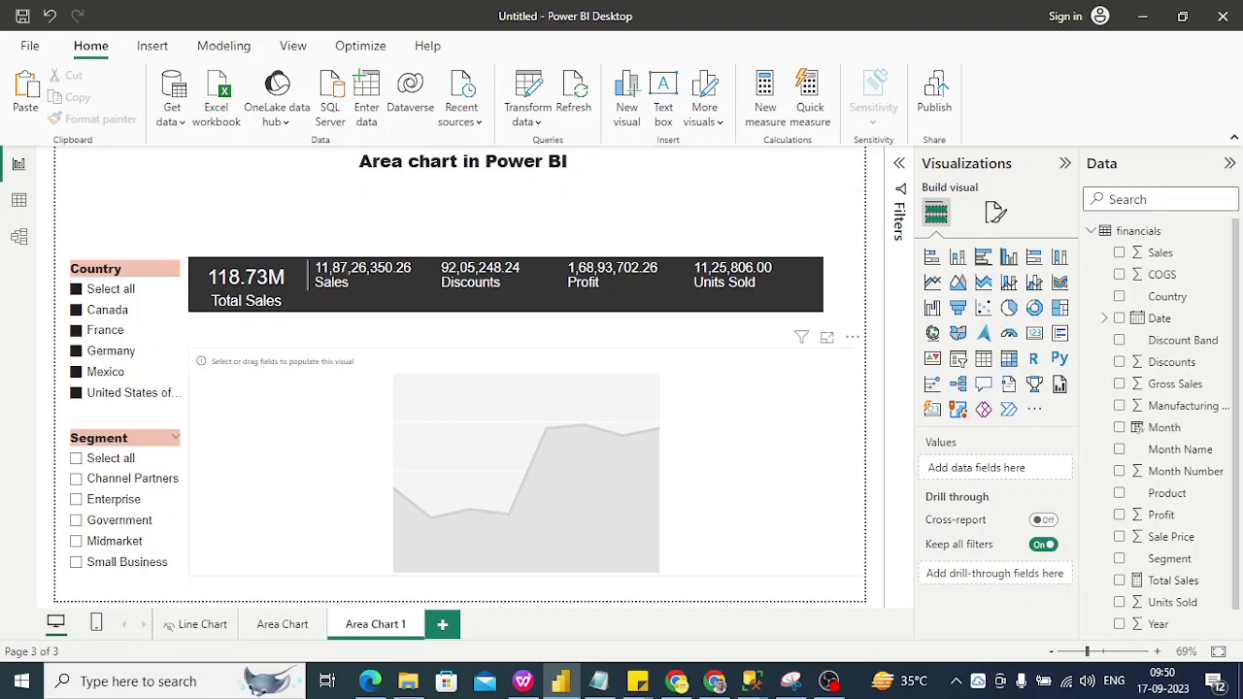
Narrow the area chart slightly and plot Sales and Profit on its Y-axis against Month Name on the X-axis
click(525, 461)
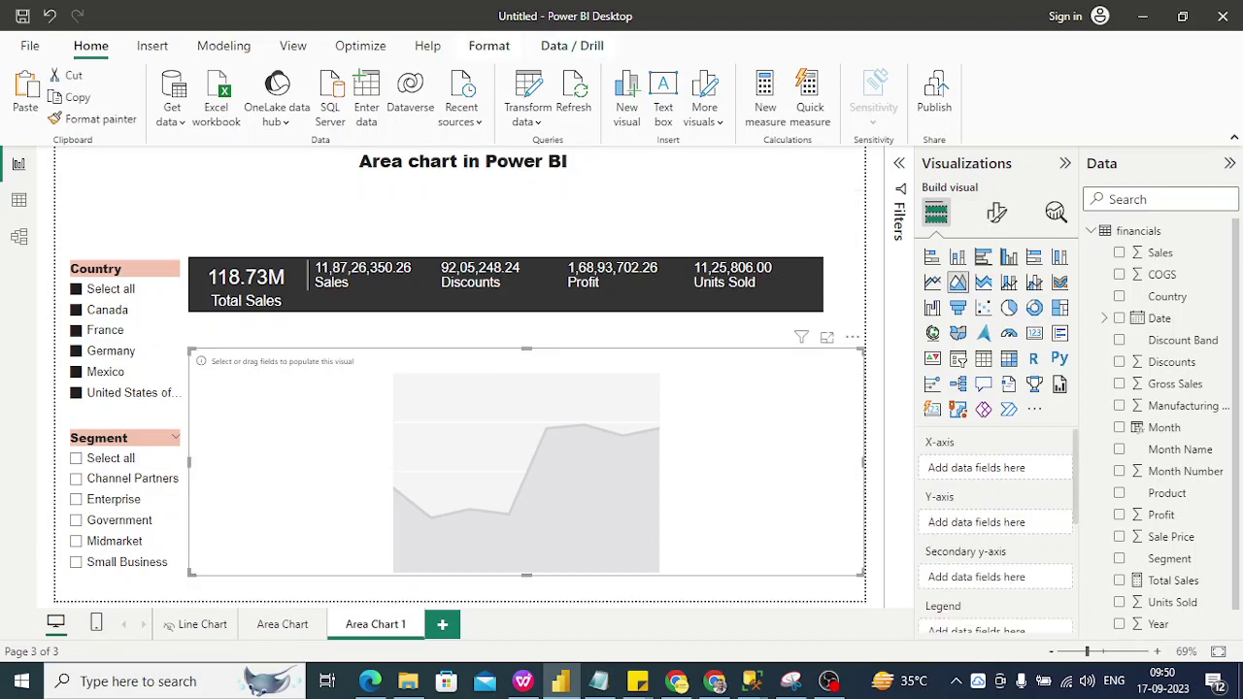
drag(862, 462, 845, 462)
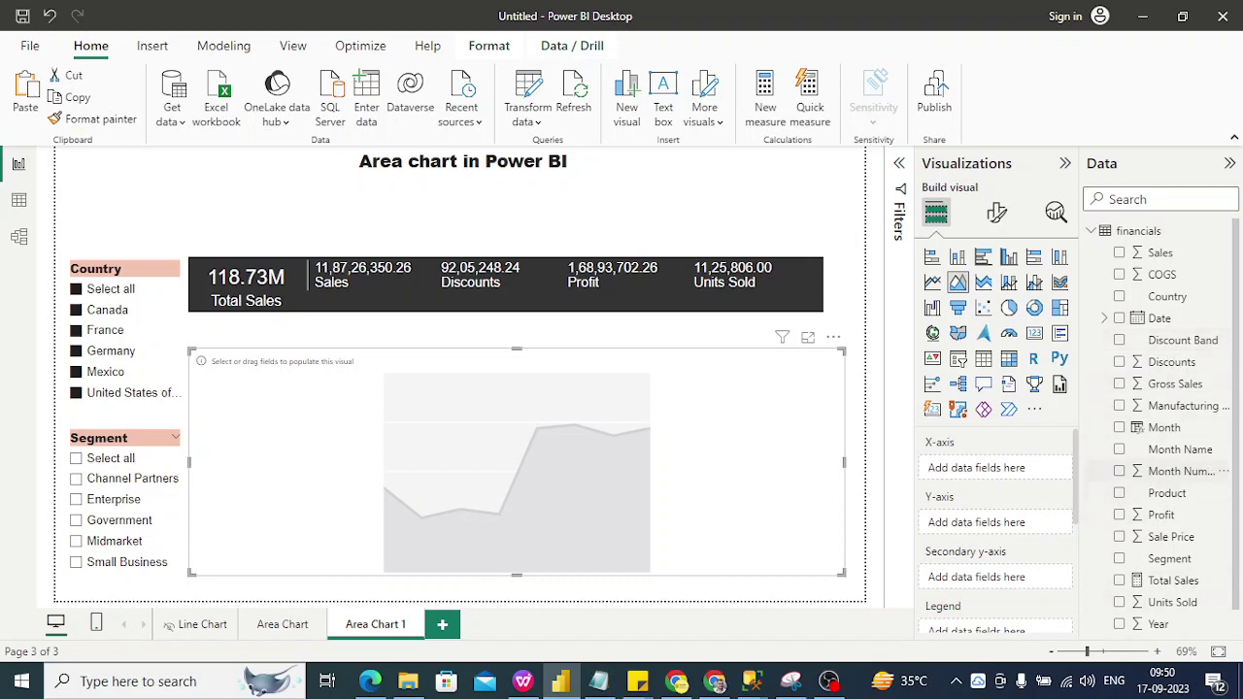
drag(1179, 449, 1000, 471)
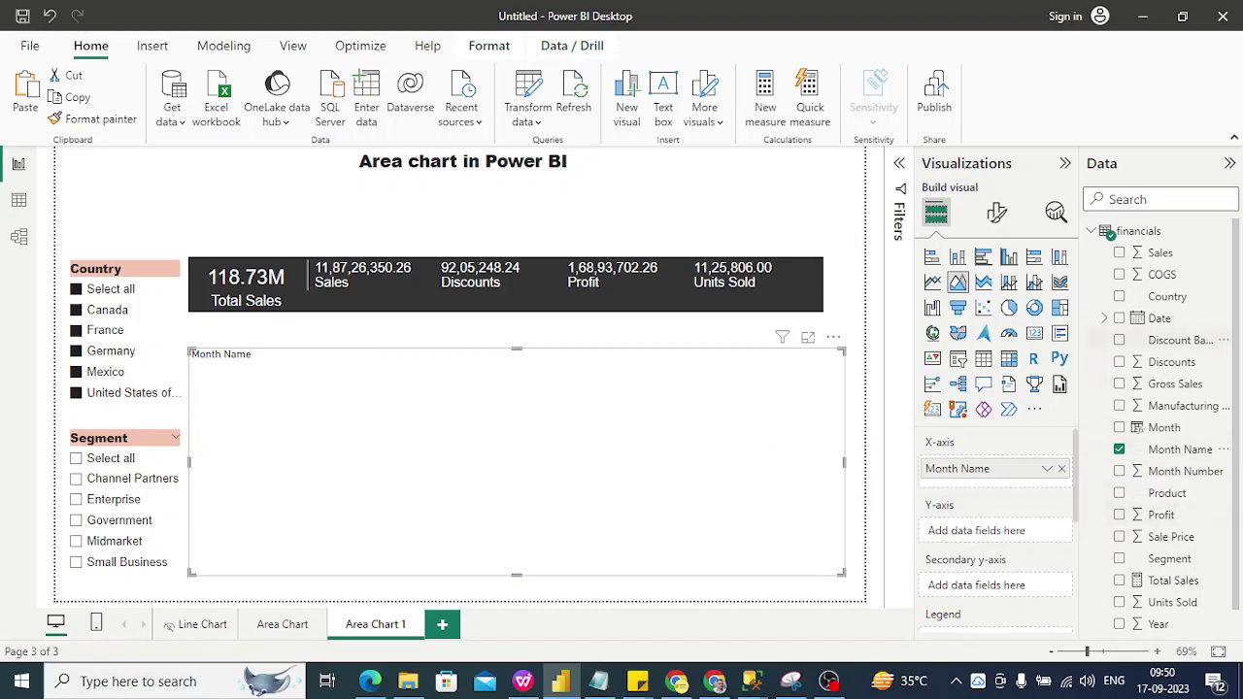
drag(1160, 252, 992, 540)
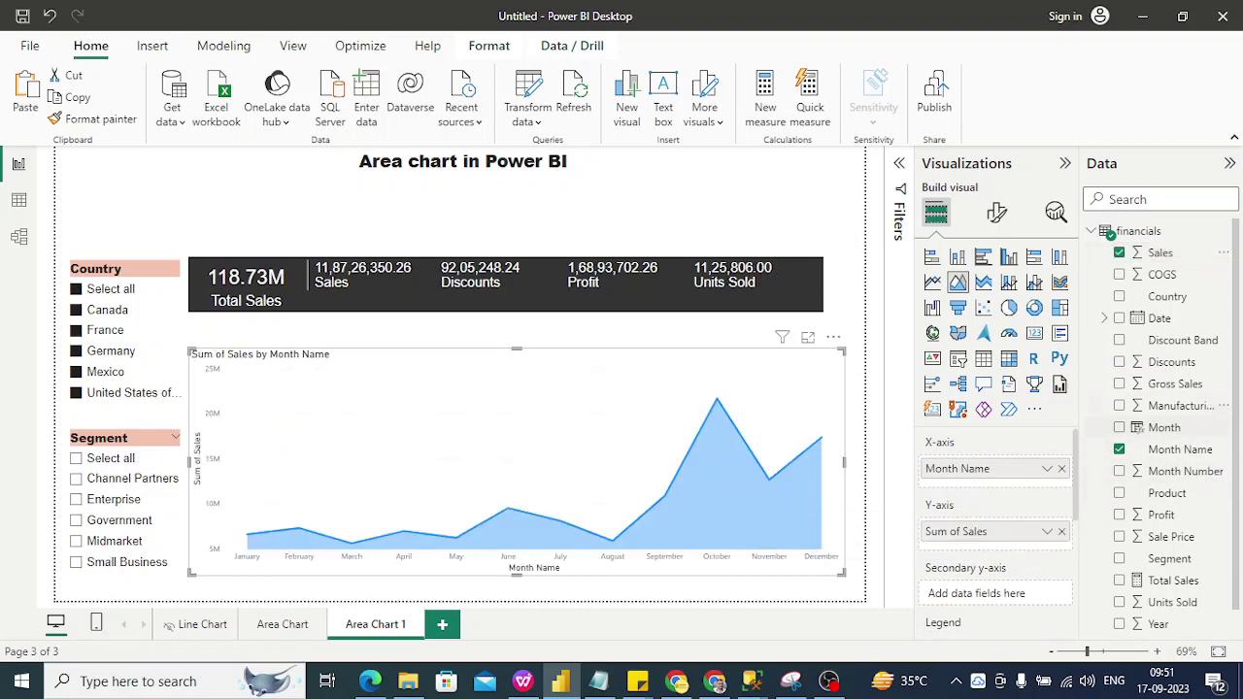
drag(1160, 515, 961, 539)
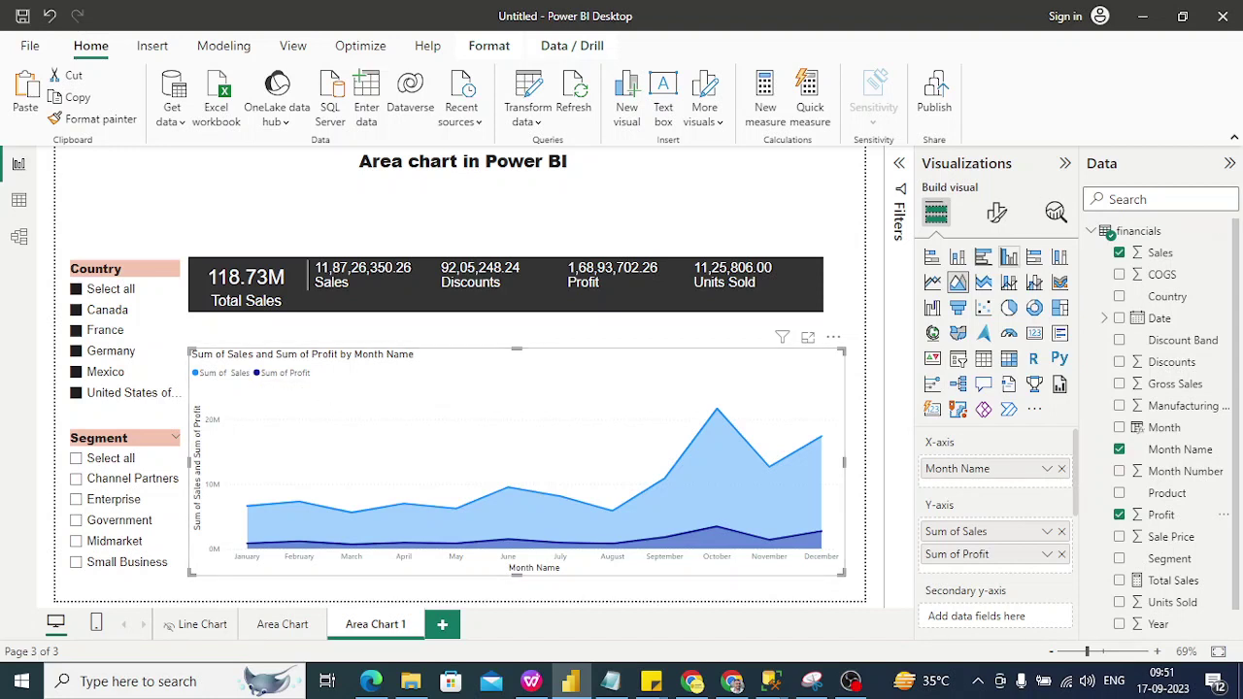
Change the area chart's title text to "Sales Vs Profit By Month"
click(997, 212)
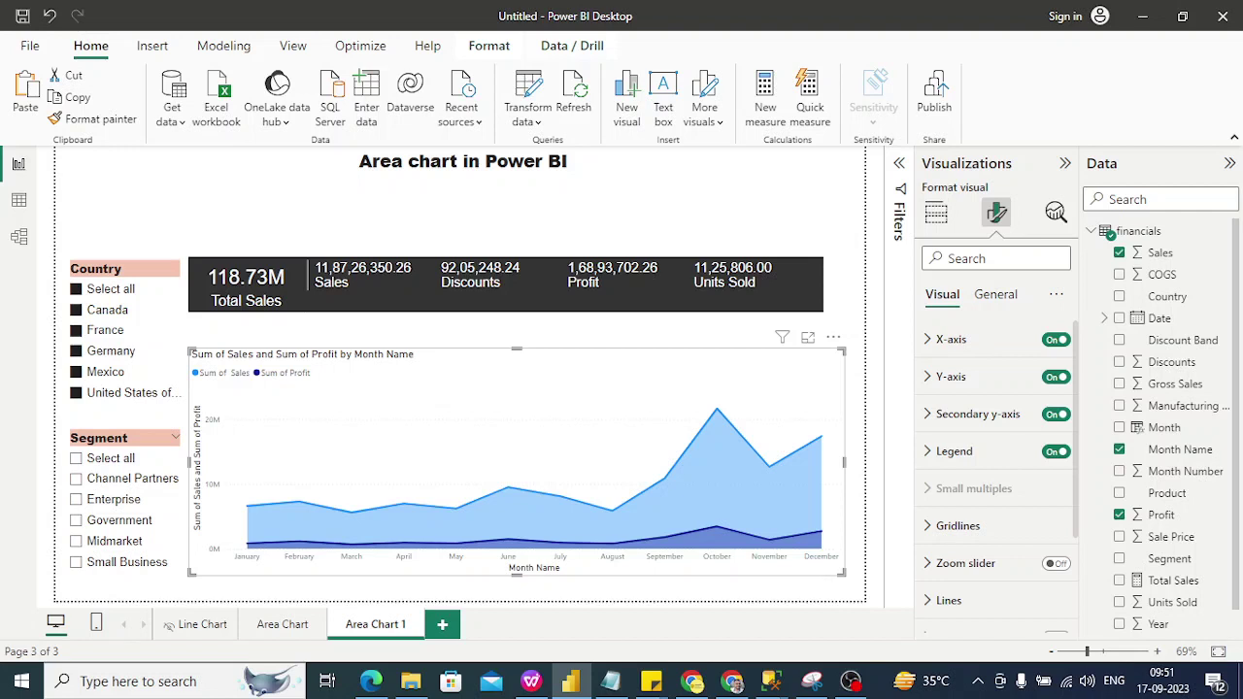
click(995, 294)
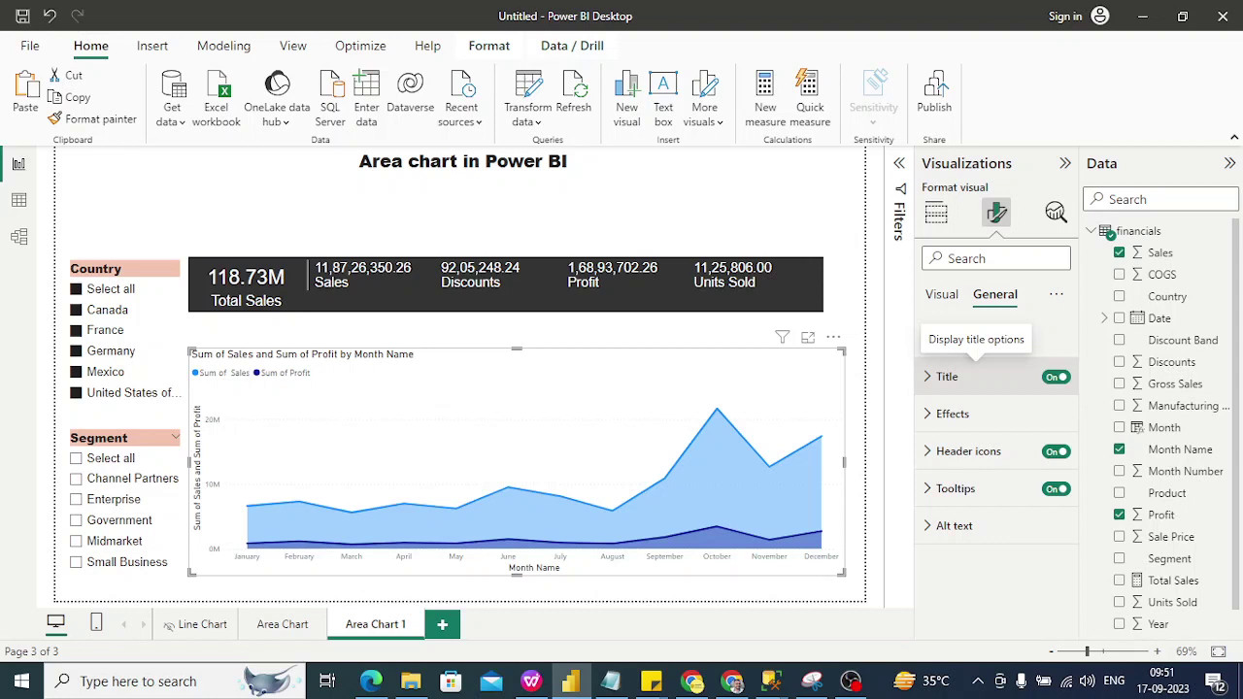
click(971, 376)
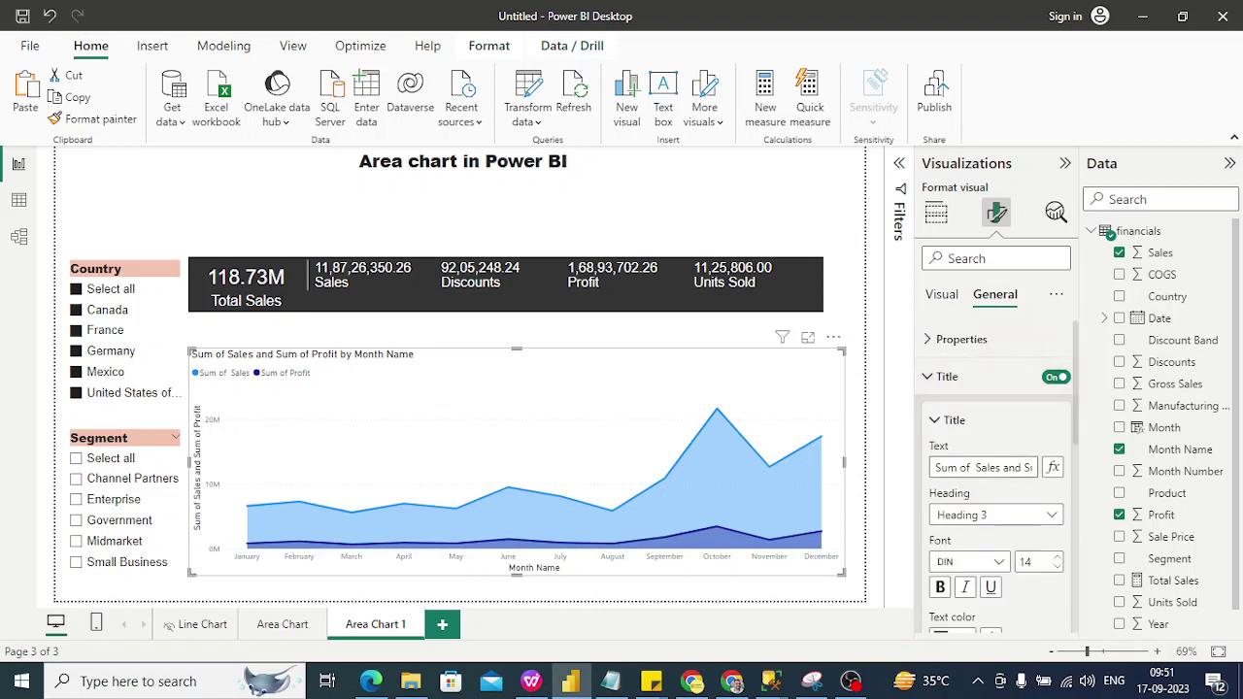
key(ctrl+a)
key(BackSpace)
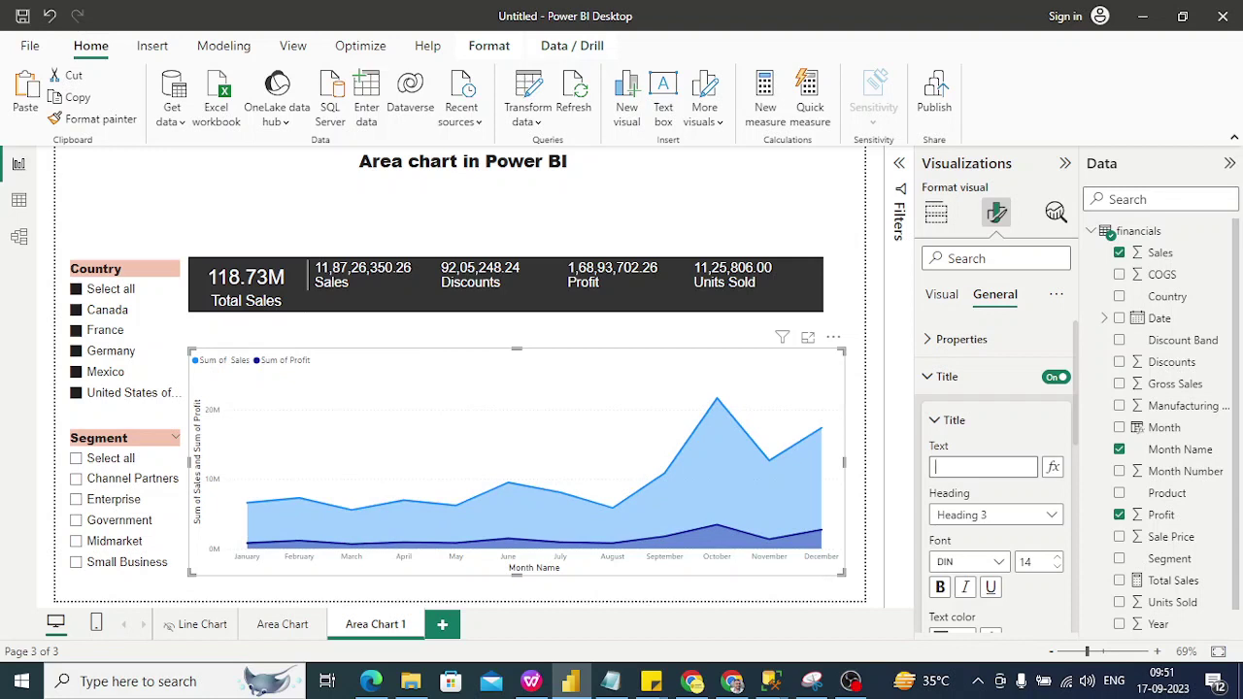
text(Pro)
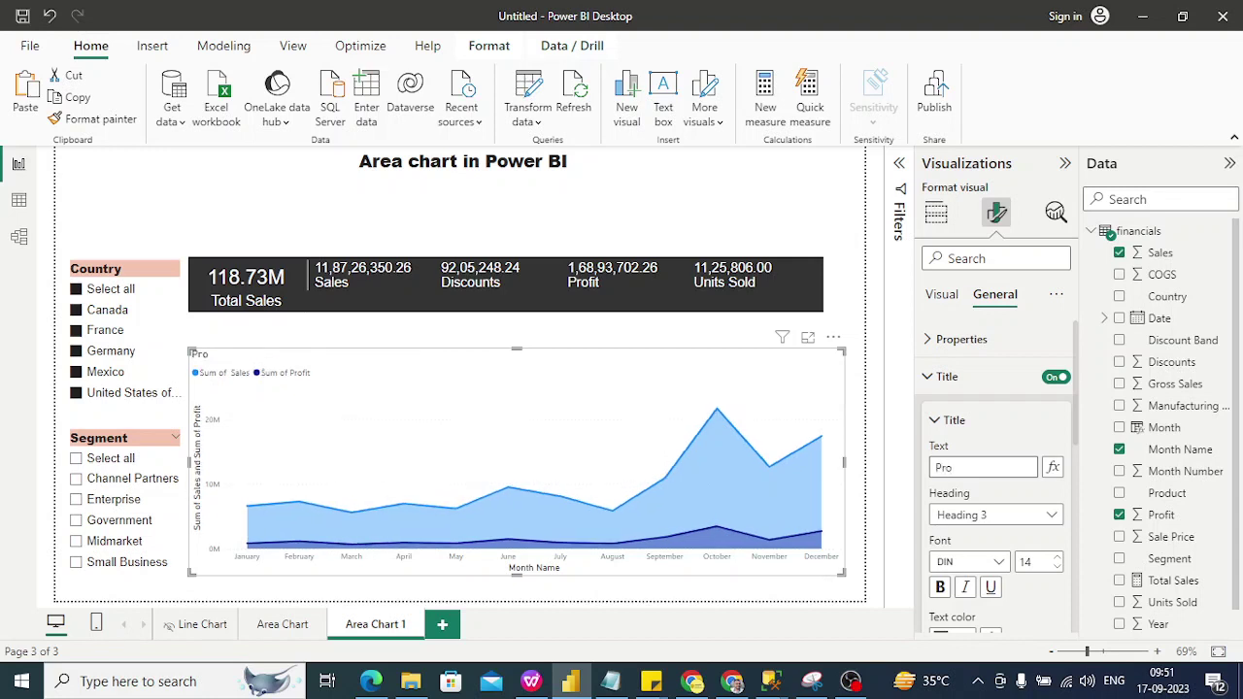
key(BackSpace)
key(BackSpace)
key(BackSpace)
text(Sales)
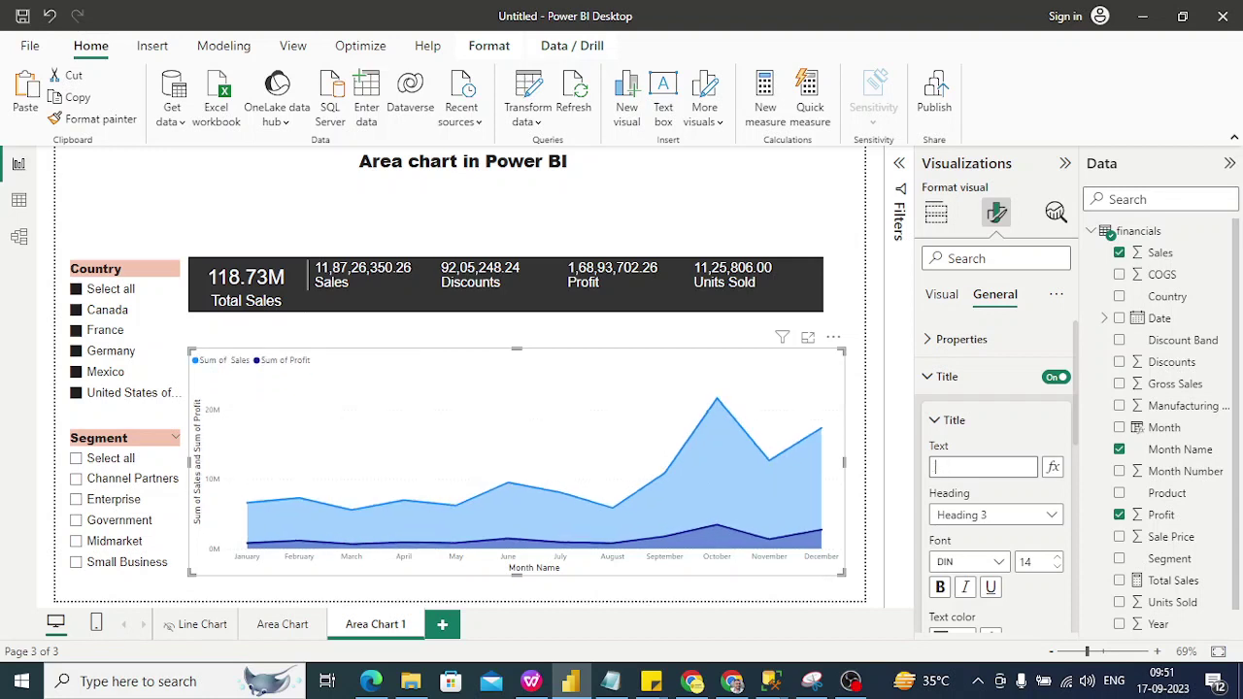
text( Vs P)
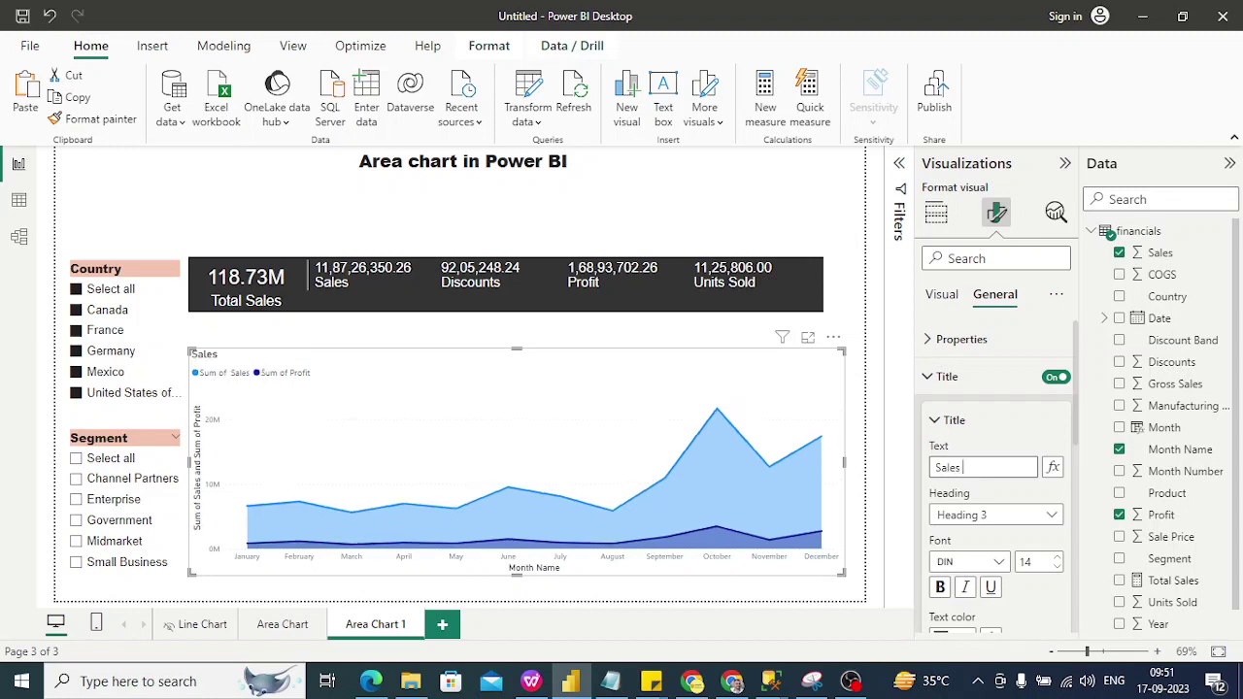
text(rofit By Mo)
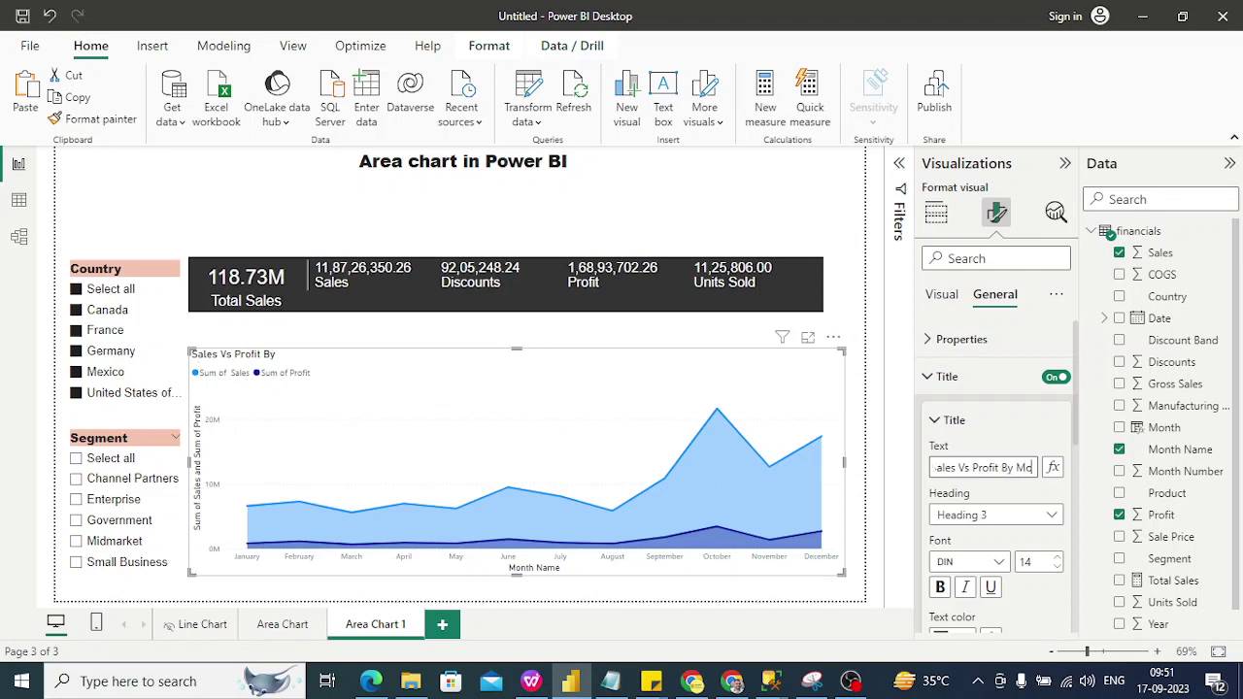
text(nth)
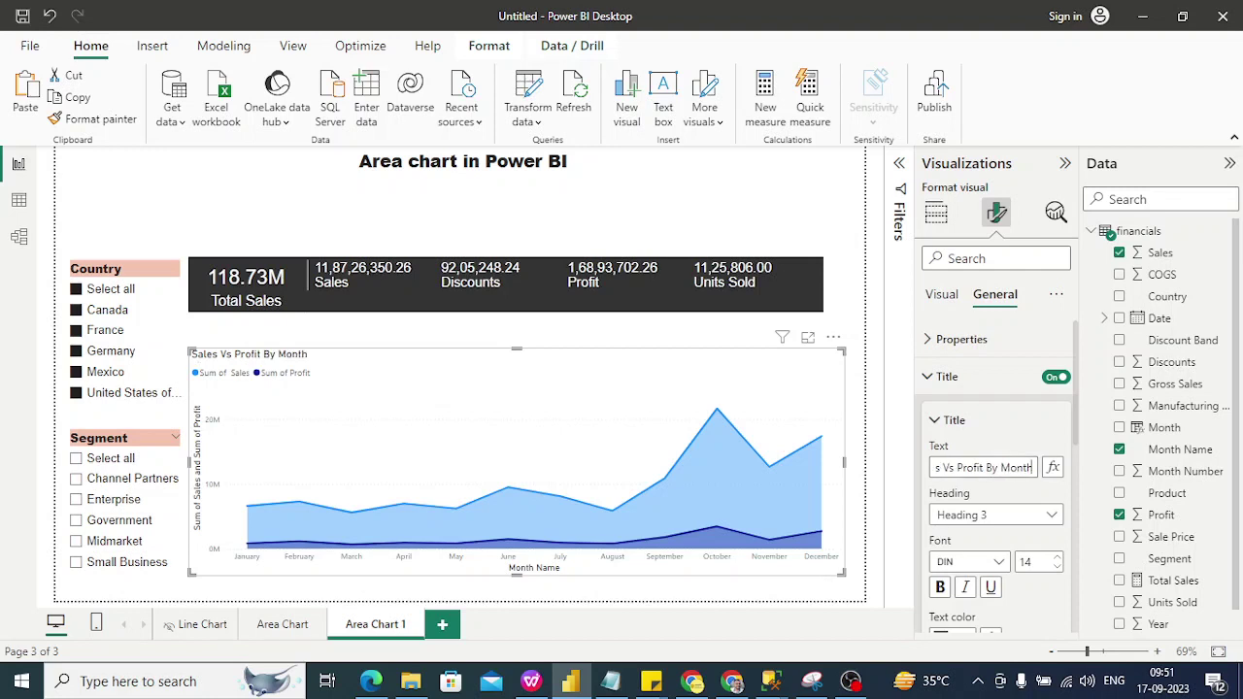
Format the area chart's title in Arial Black, size 16
click(971, 561)
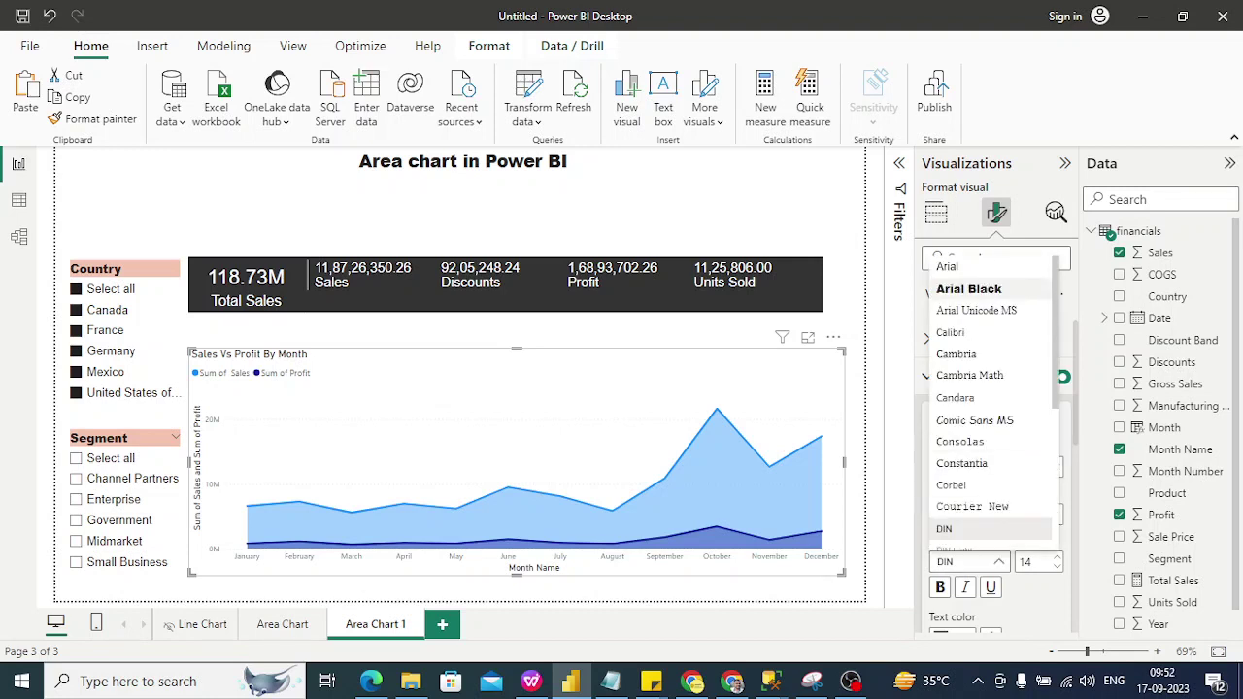
click(968, 288)
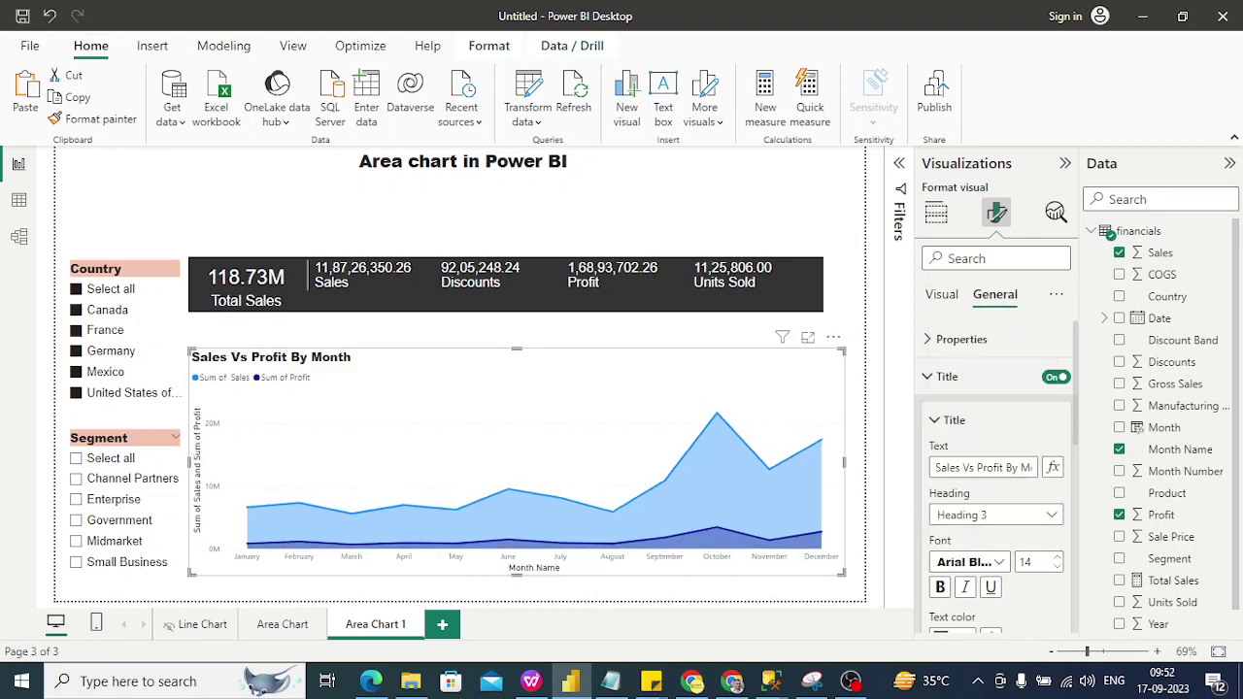
click(1057, 556)
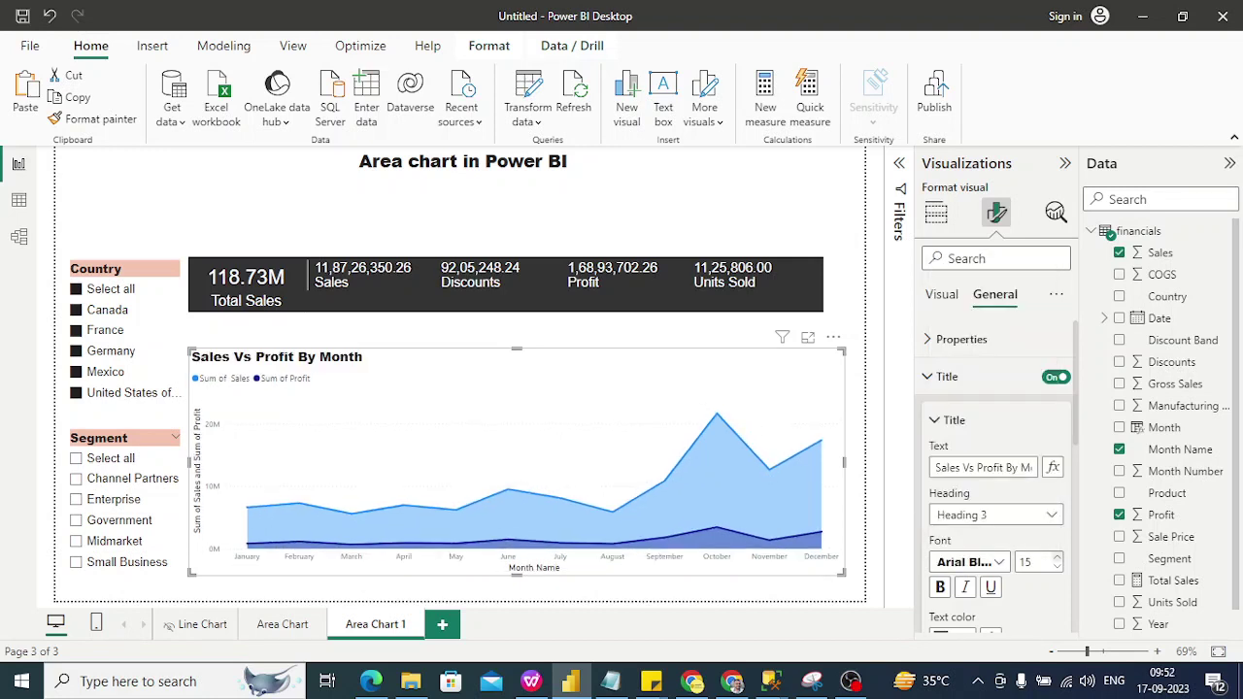
click(1057, 556)
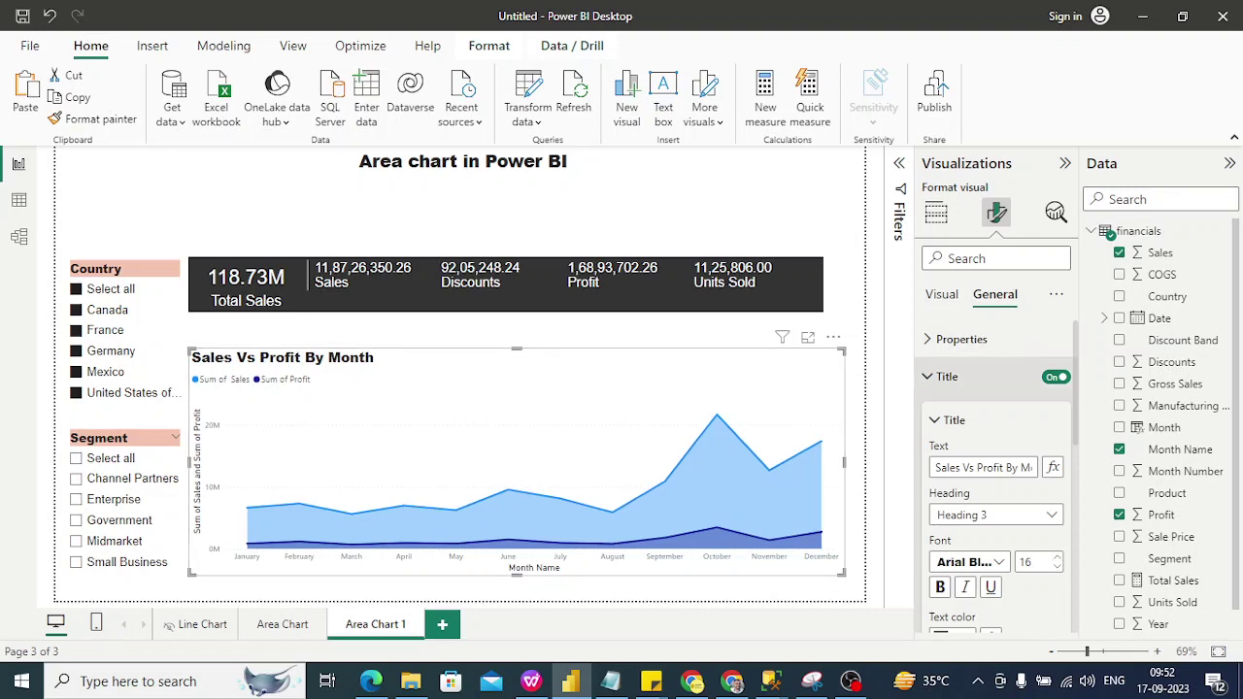
click(947, 376)
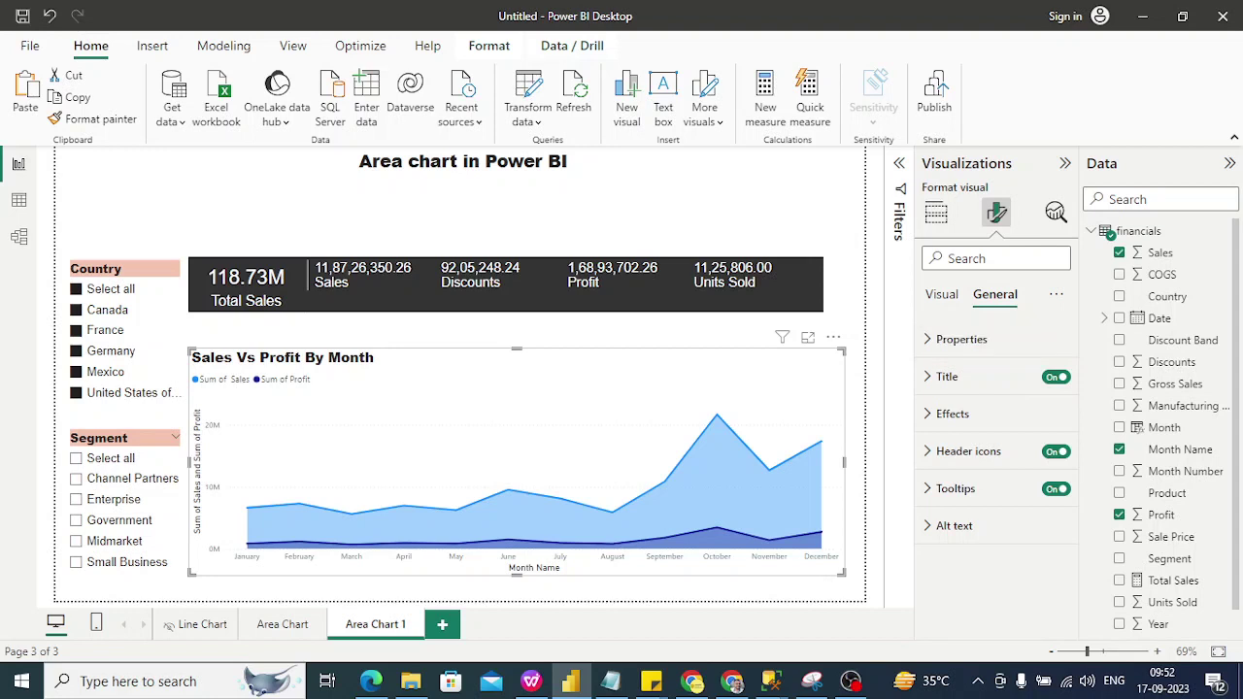
Shorten the display name of the area chart's Sum of Sales value to Sales
click(940, 293)
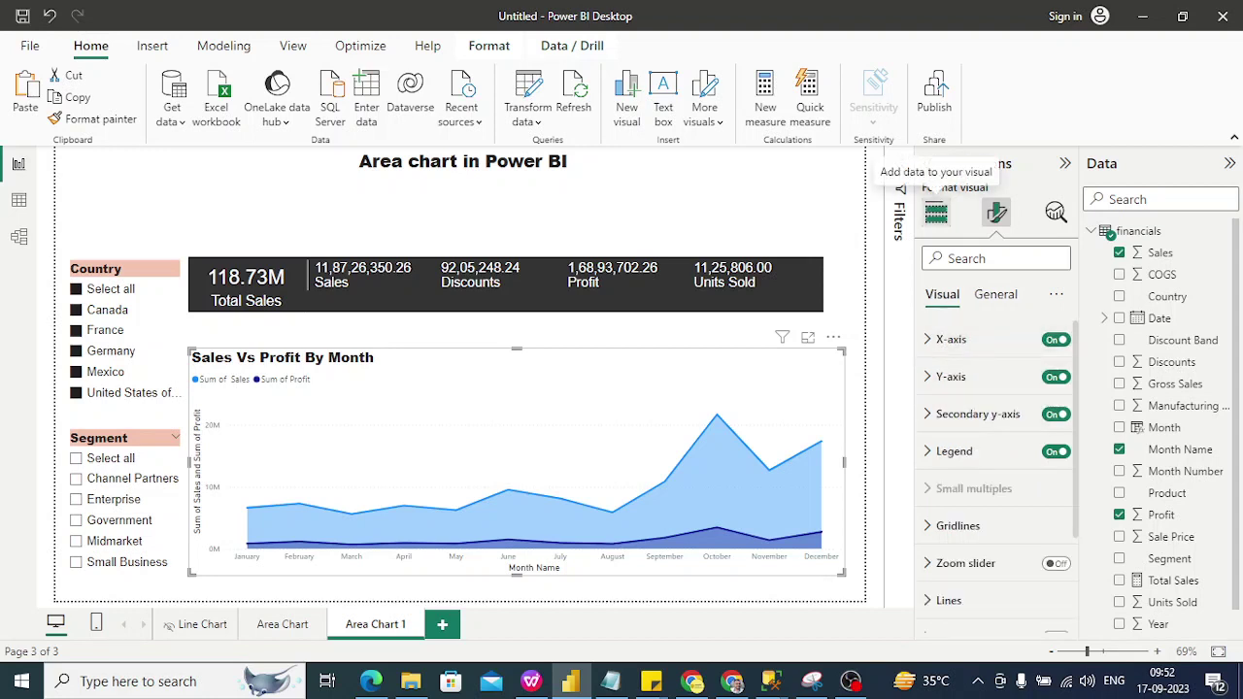
click(935, 210)
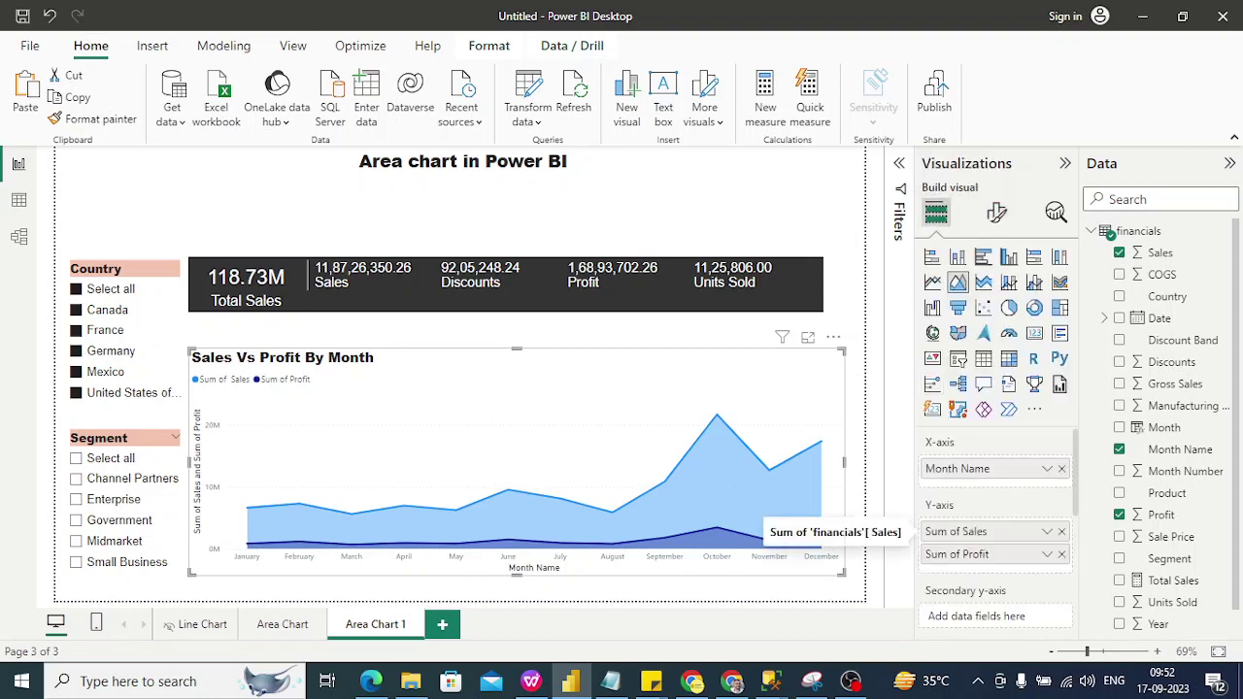
double_click(959, 531)
key(Home)
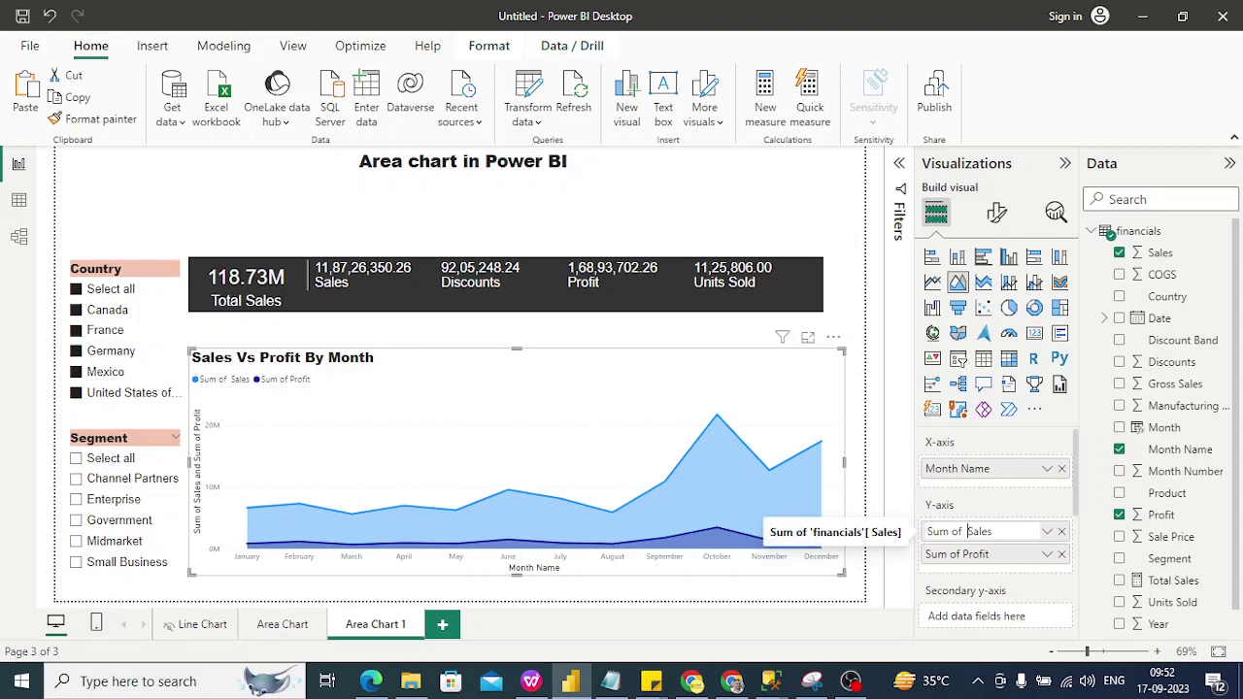
key(Delete)
key(Delete)
key(Delete)
key(Delete)
key(Delete)
key(Delete)
key(Delete)
double_click(960, 553)
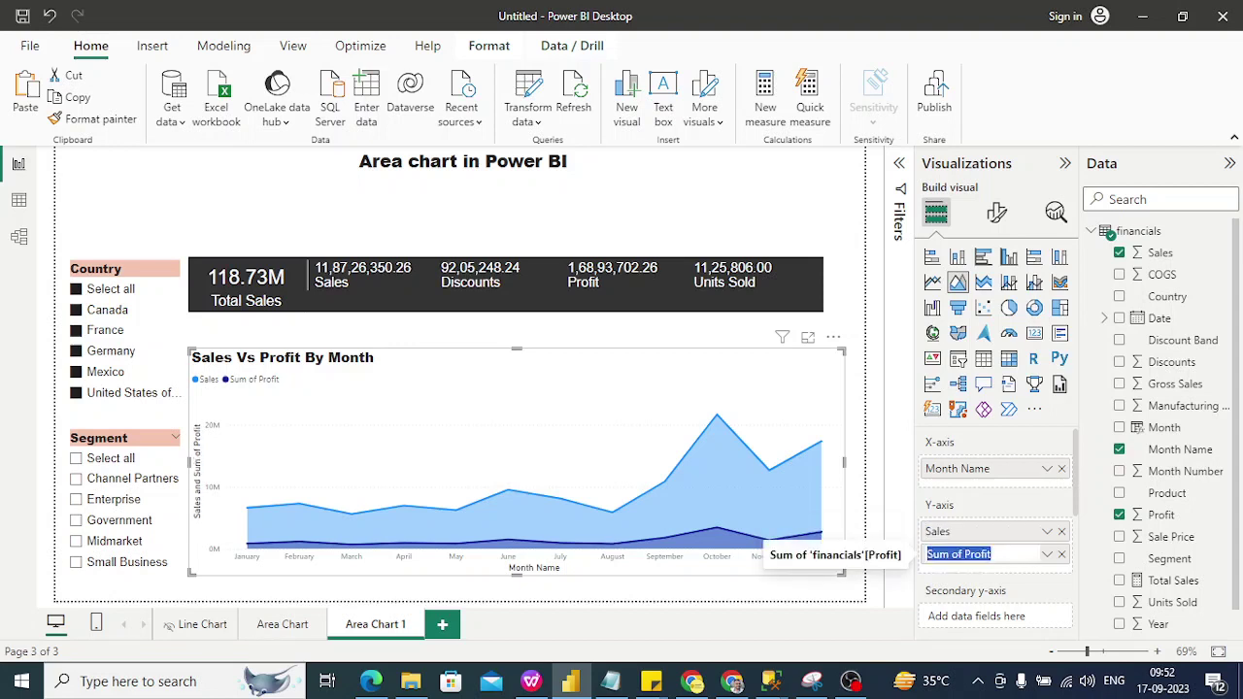
key(End)
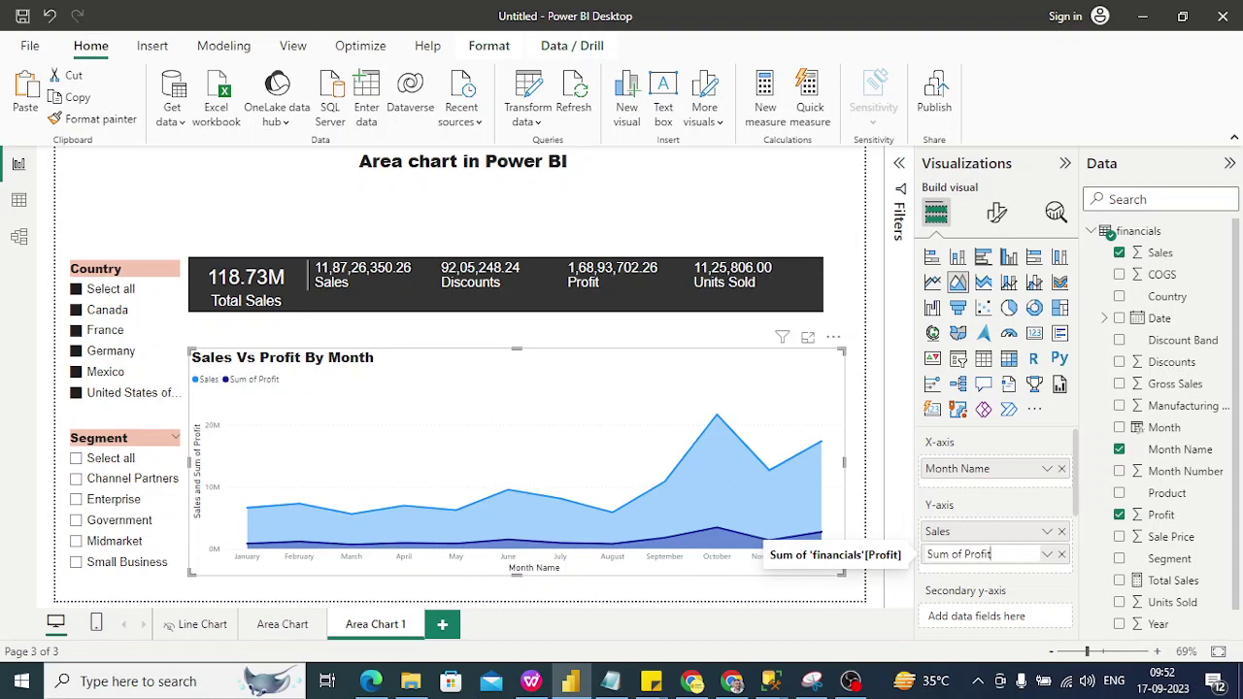
double_click(943, 531)
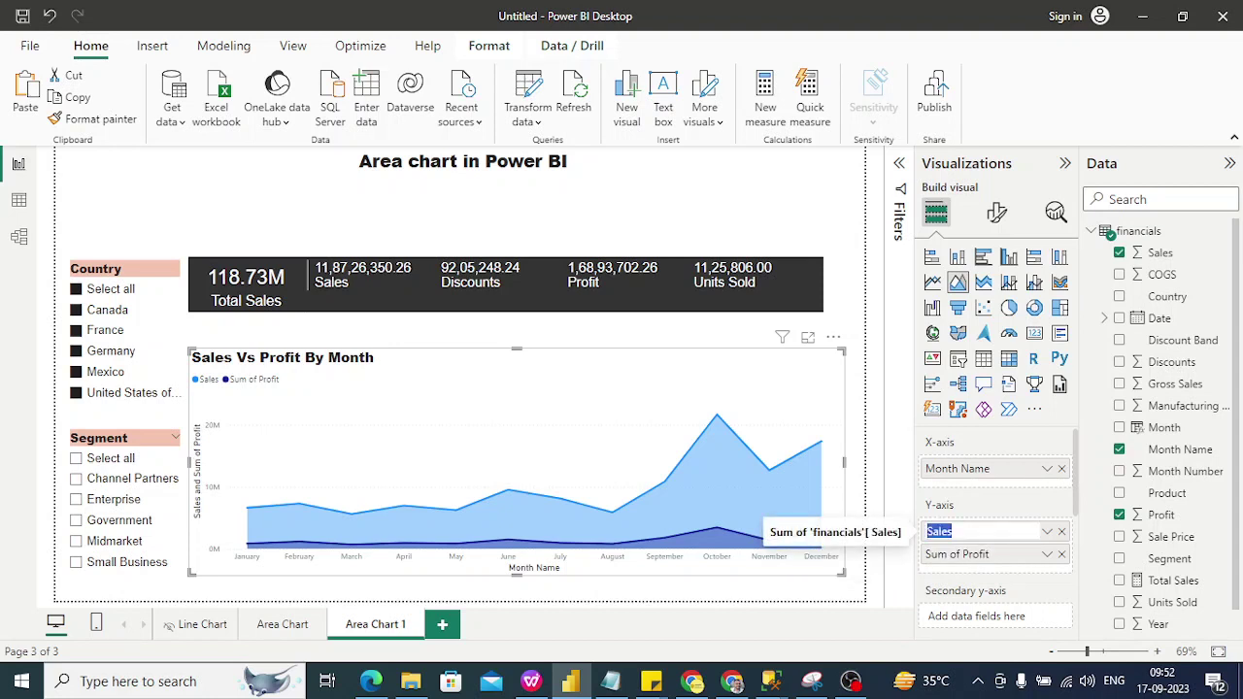
click(1047, 531)
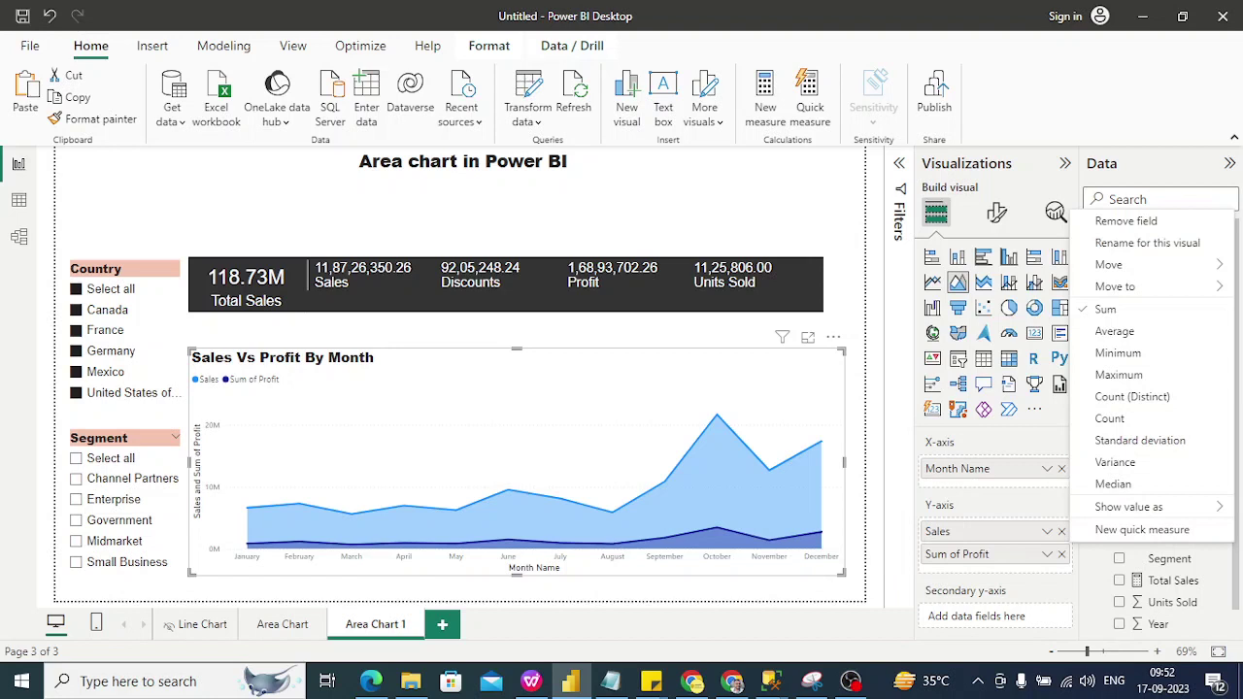
key(Escape)
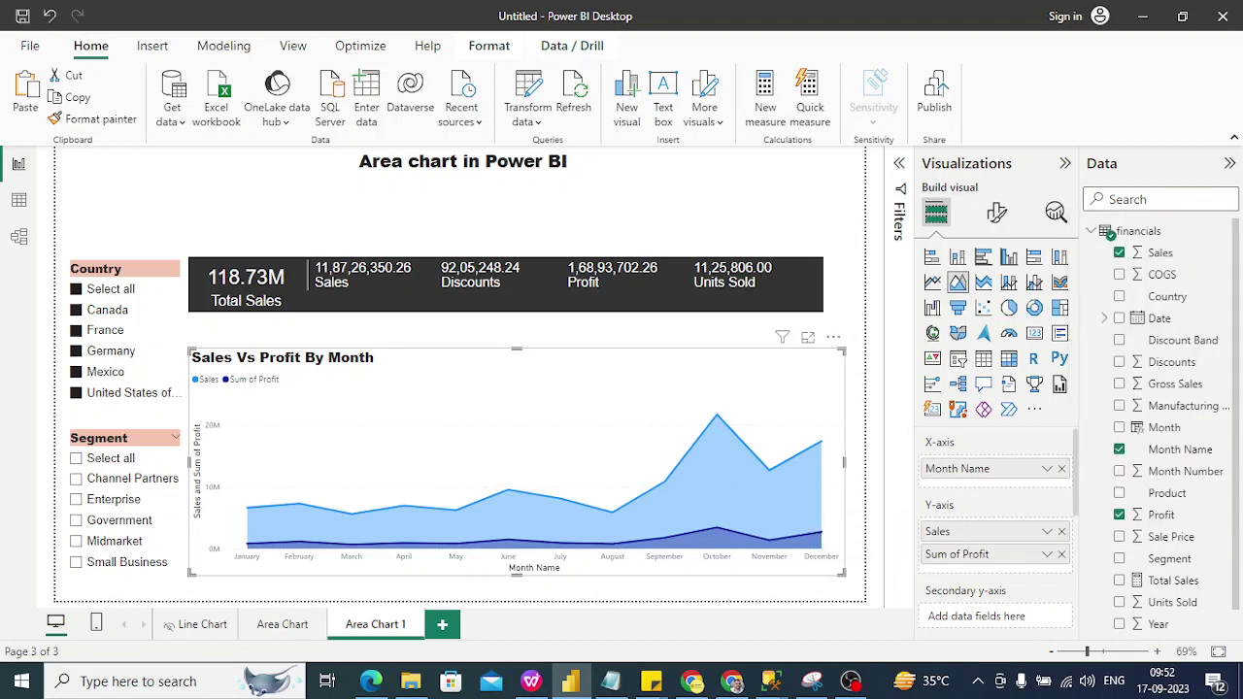
Rename the area chart's Sales value to Total Sales
double_click(943, 531)
click(928, 531)
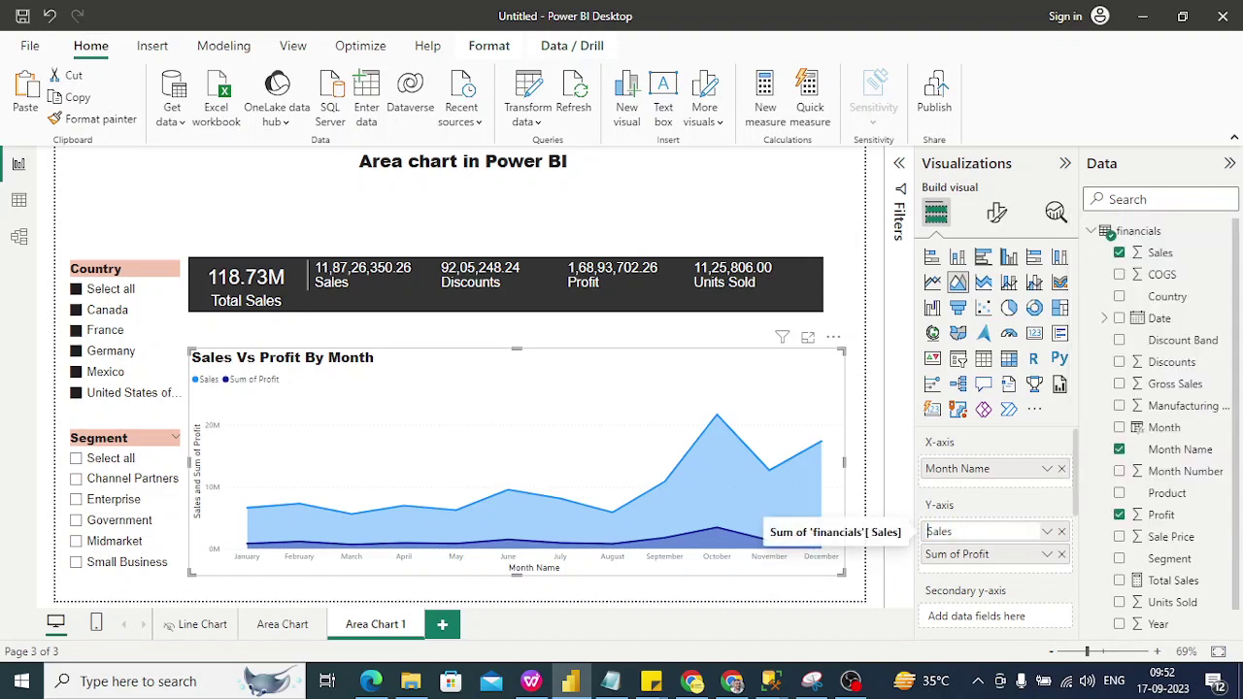
text(Total)
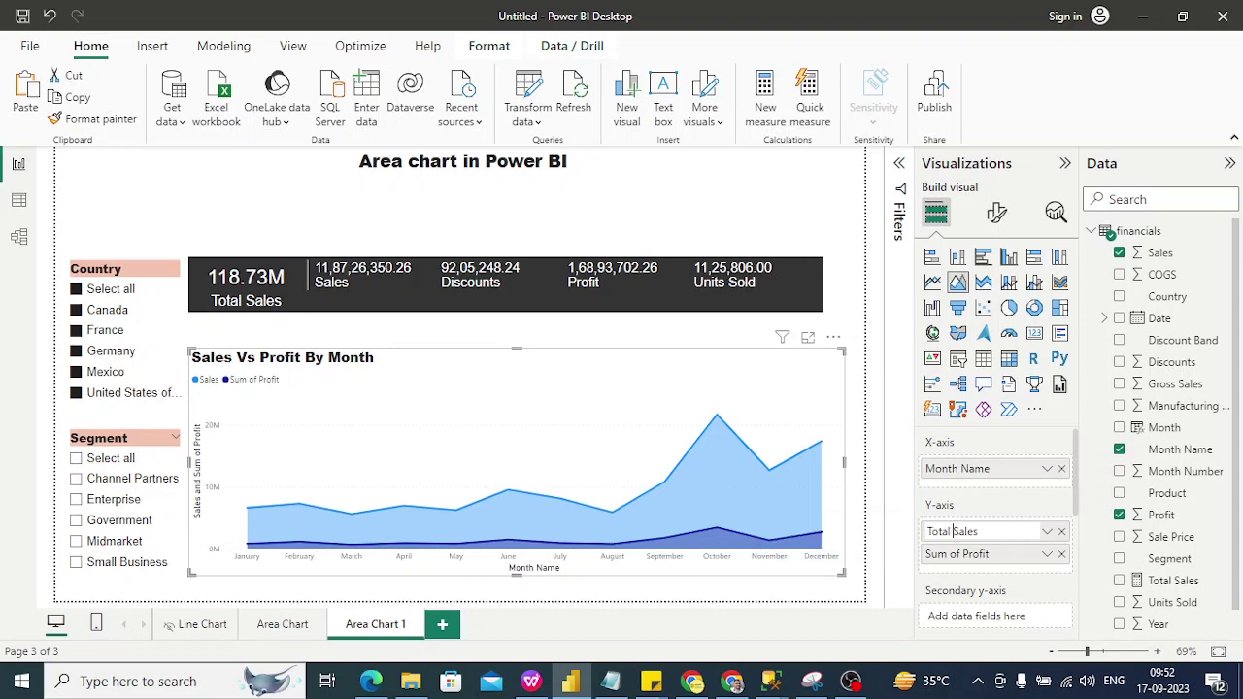
Rename the area chart's Sum of Profit value to Total Profit
double_click(957, 555)
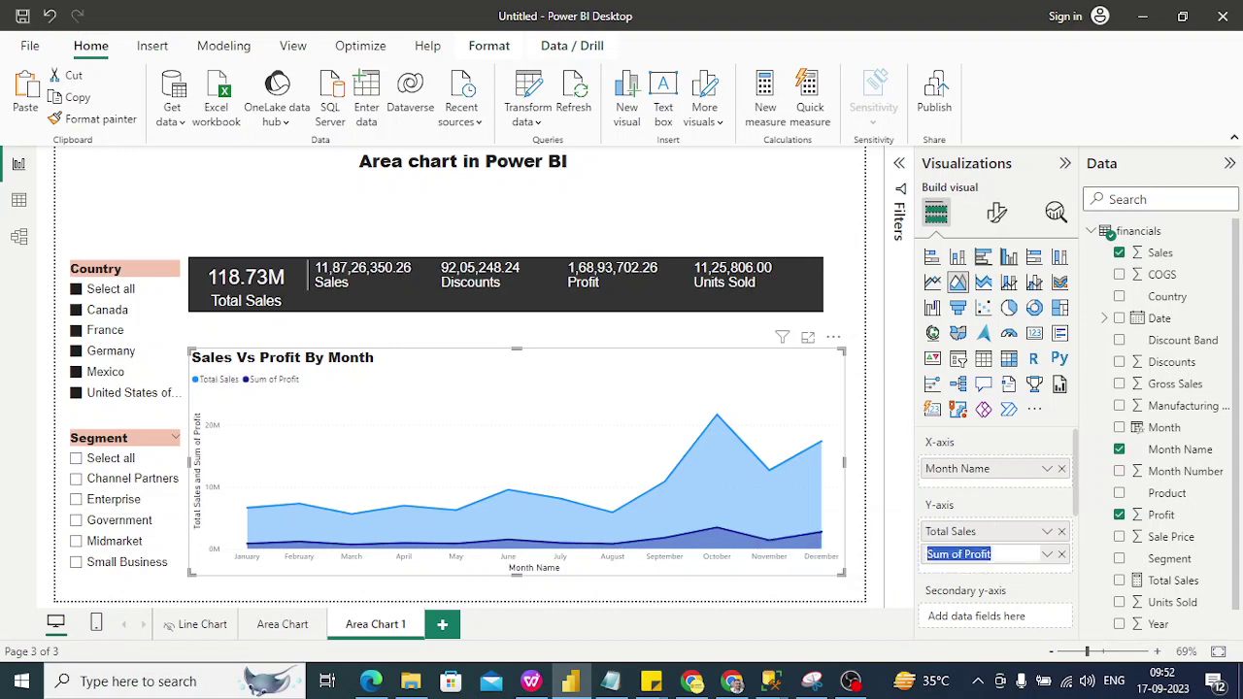
click(961, 554)
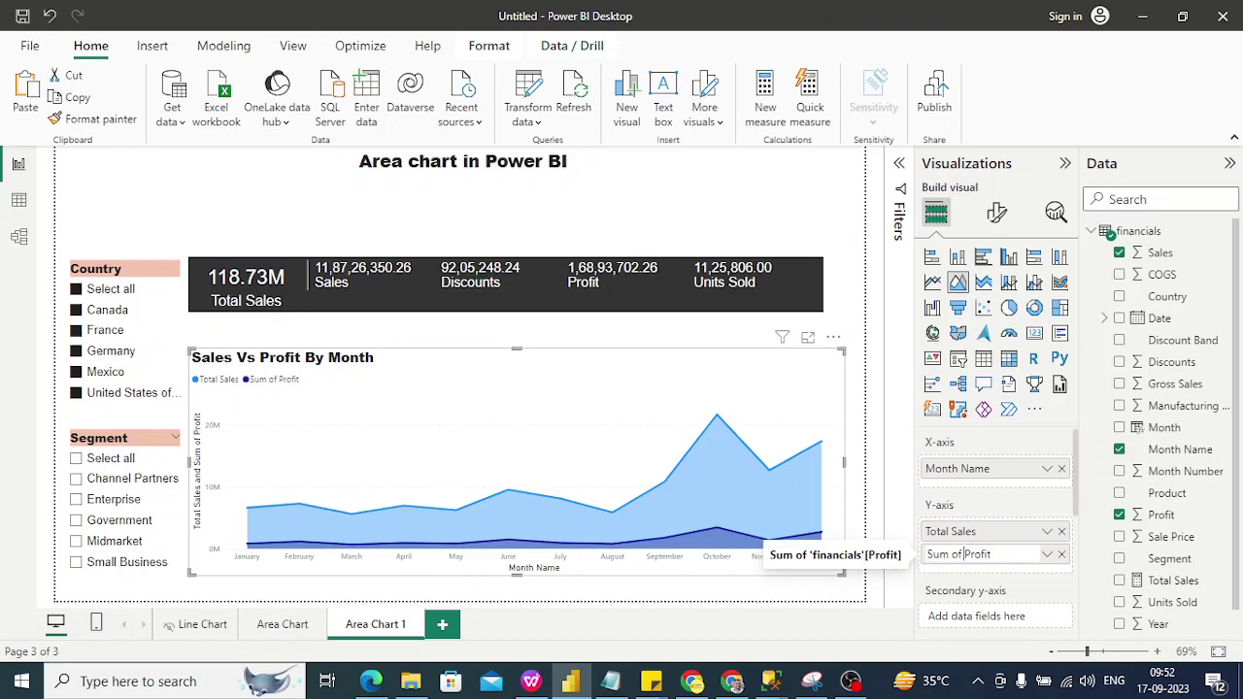
key(BackSpace)
key(BackSpace)
key(BackSpace)
key(BackSpace)
key(BackSpace)
key(BackSpace)
key(BackSpace)
text(Tota)
text(l)
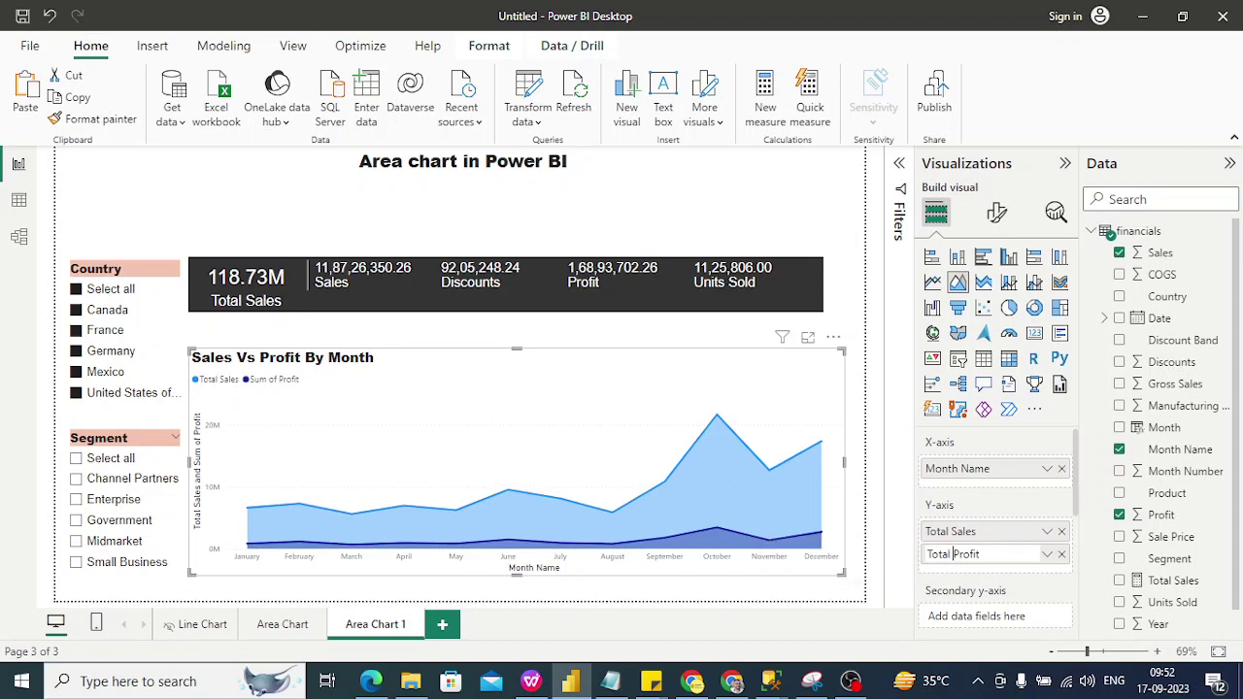
key(Return)
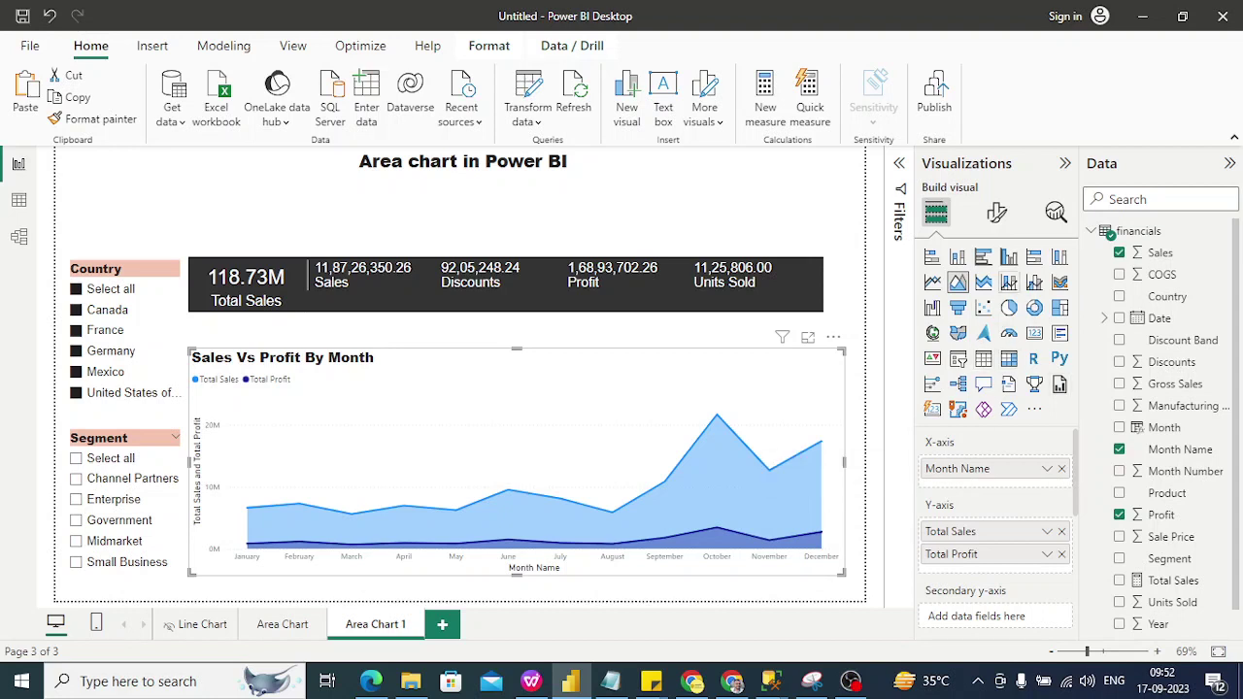
Format the area chart's X-axis values in Arial, size 12
click(996, 212)
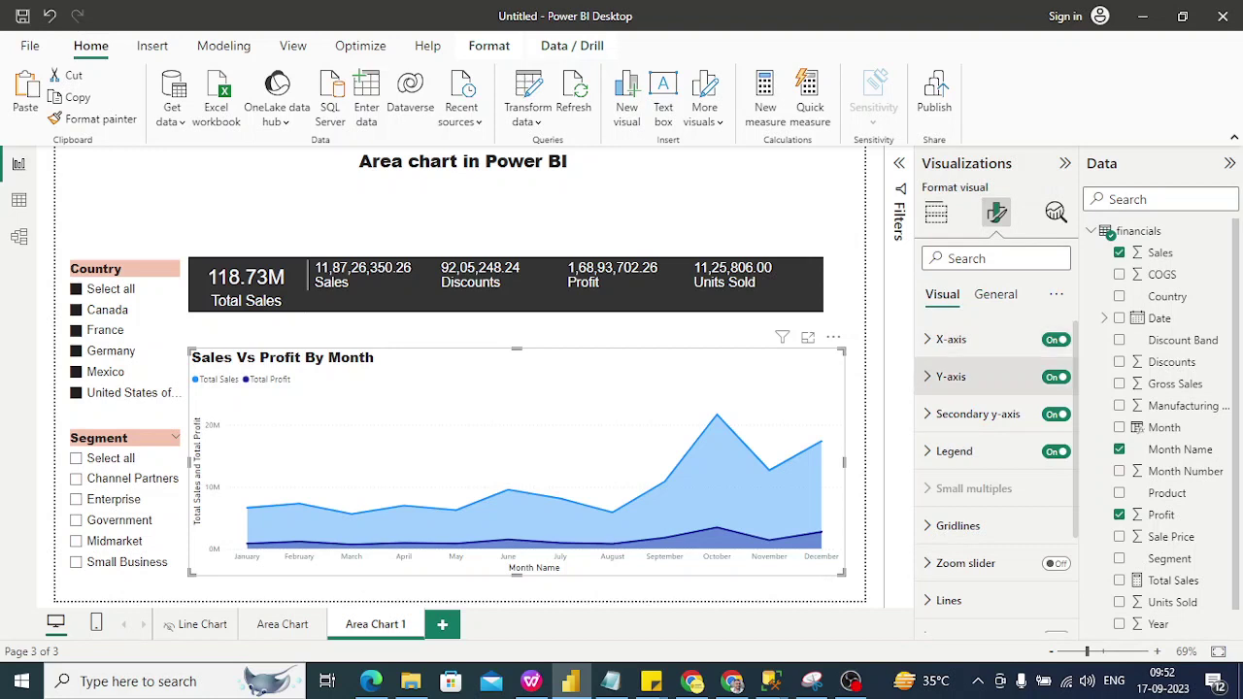
click(950, 339)
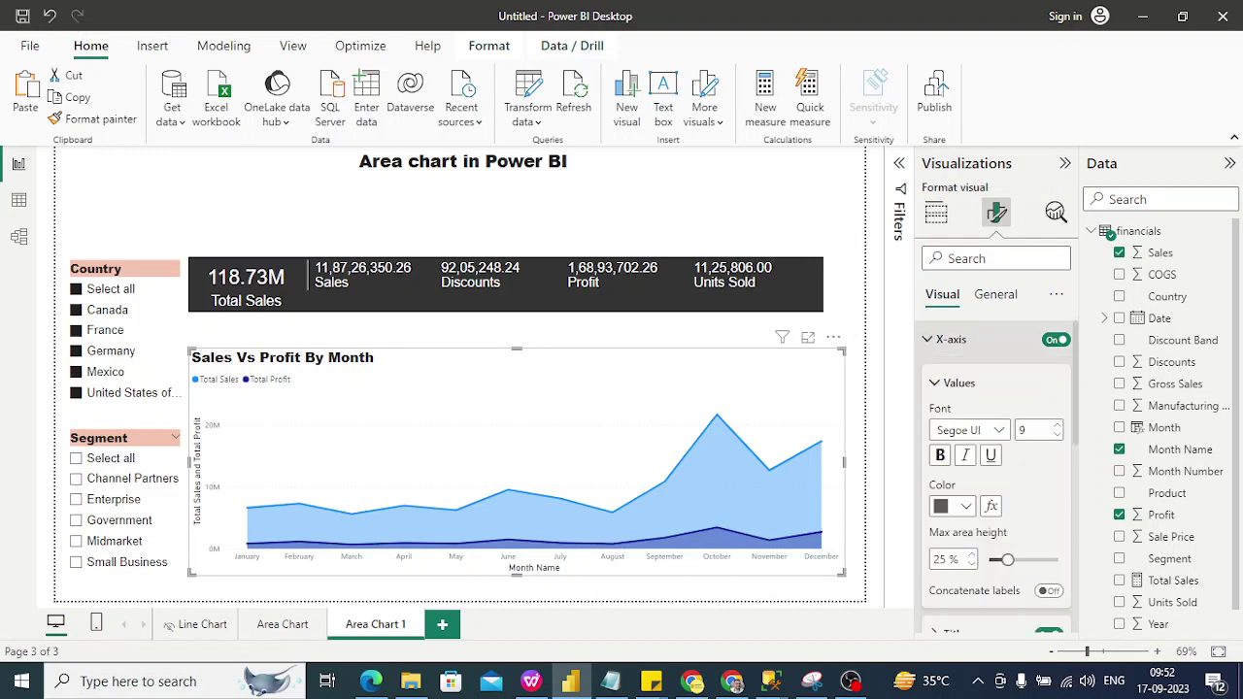
click(968, 430)
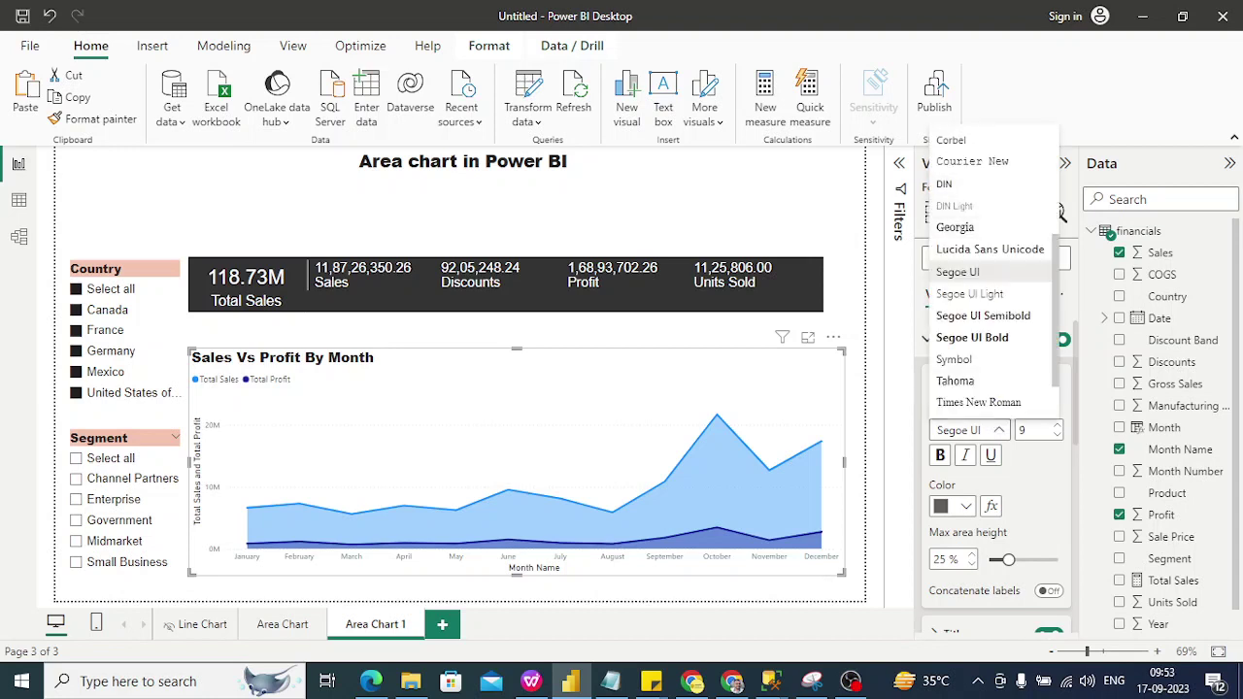
scroll(990, 272, up, 5)
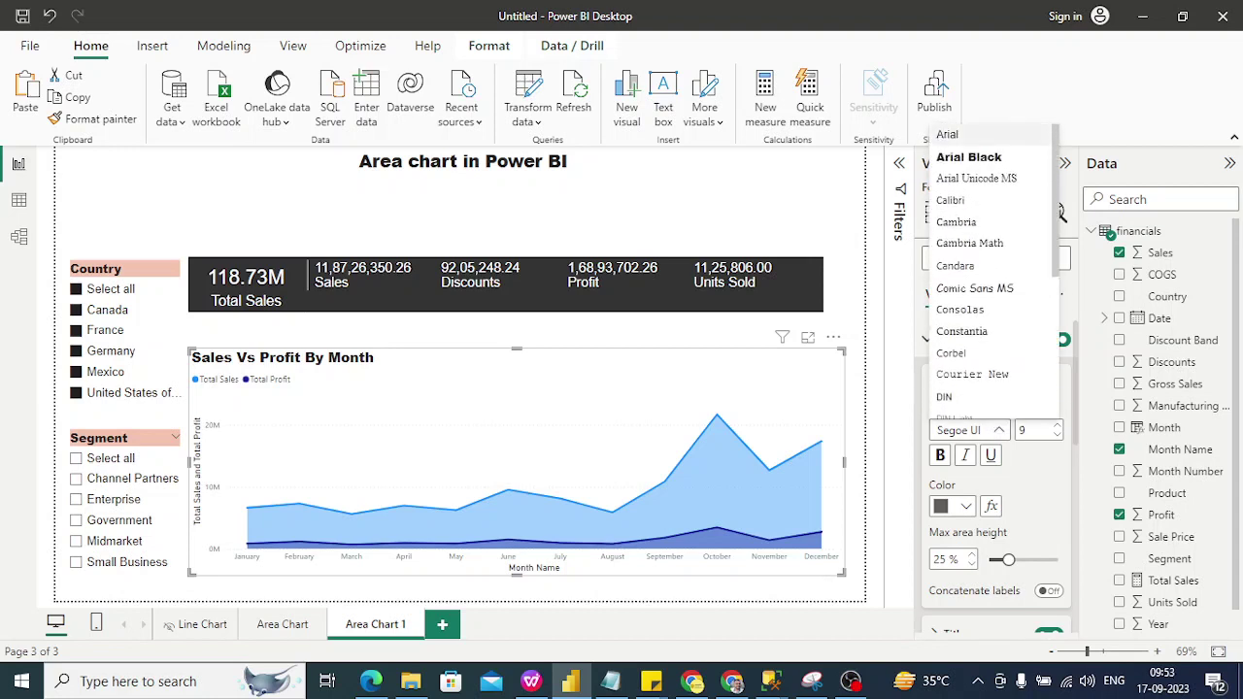
click(946, 134)
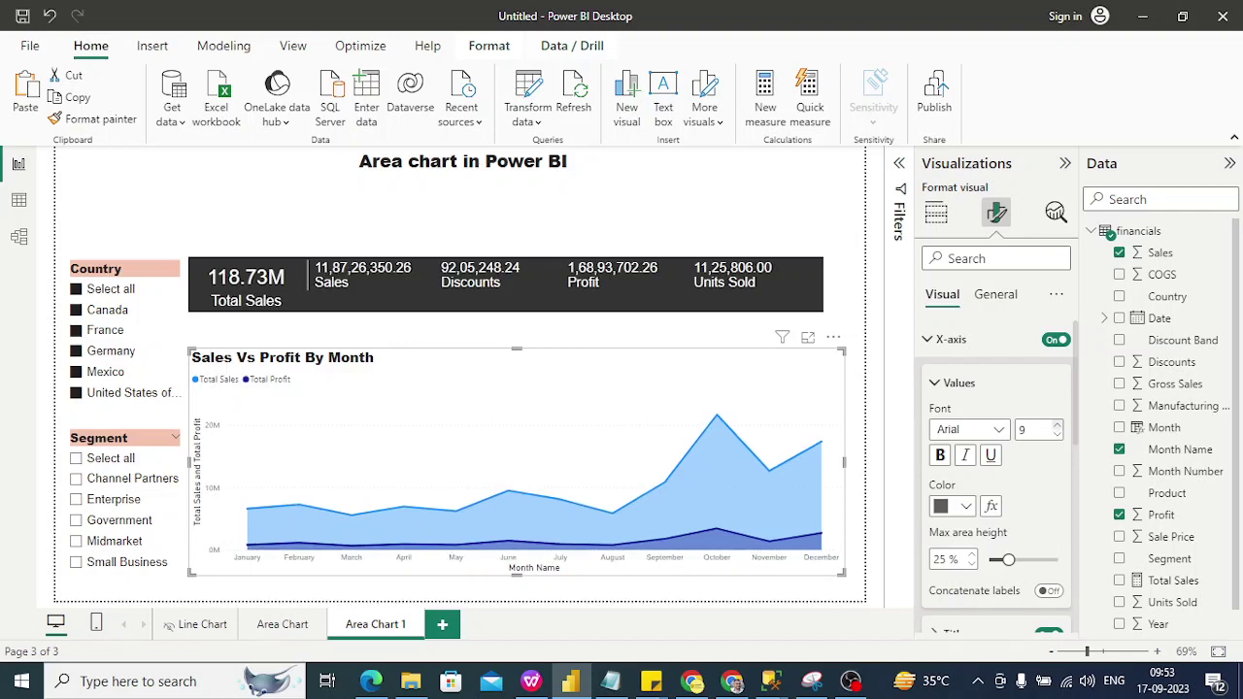
key(Up)
key(Up)
key(Up)
key(Up)
key(Up)
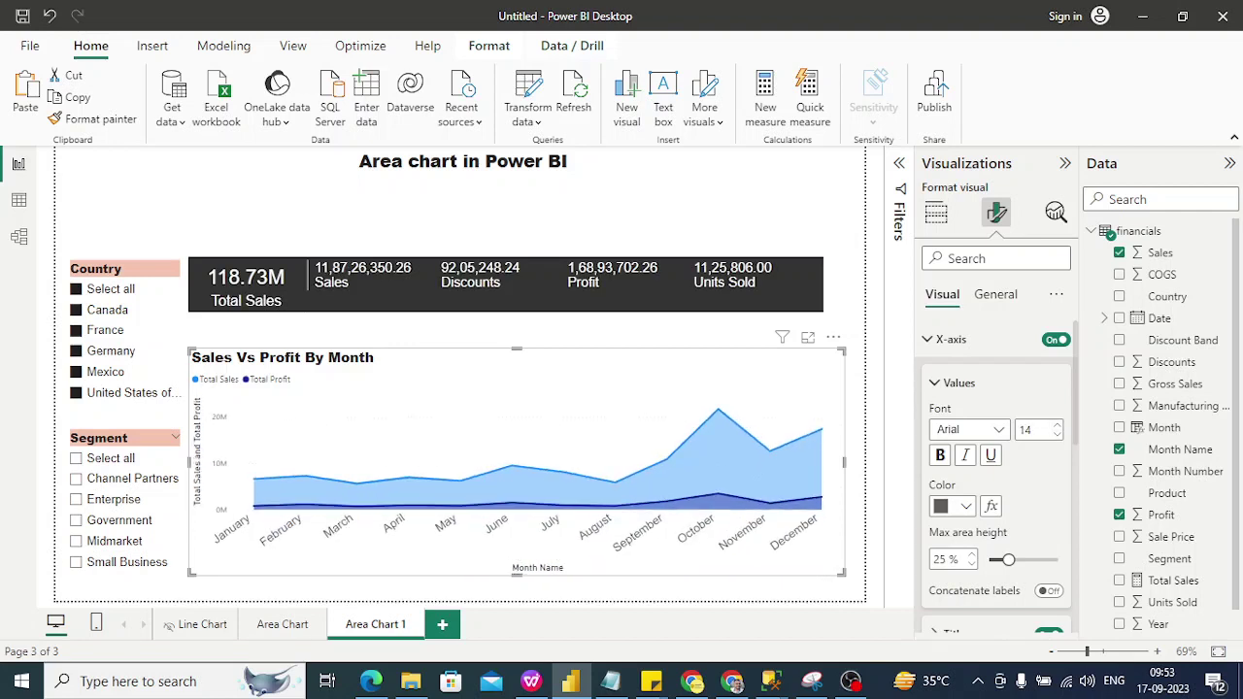
key(Down)
key(Down)
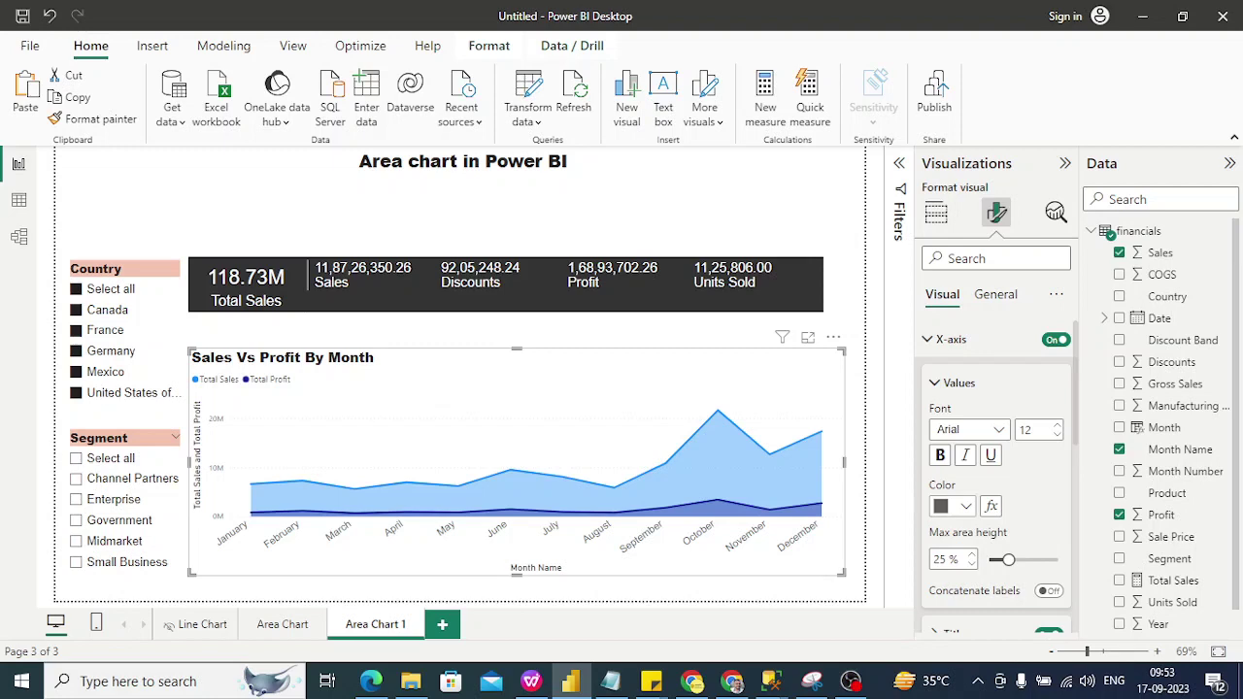
Colour the X-axis values with the dark grey shade from the theme's black column
click(961, 506)
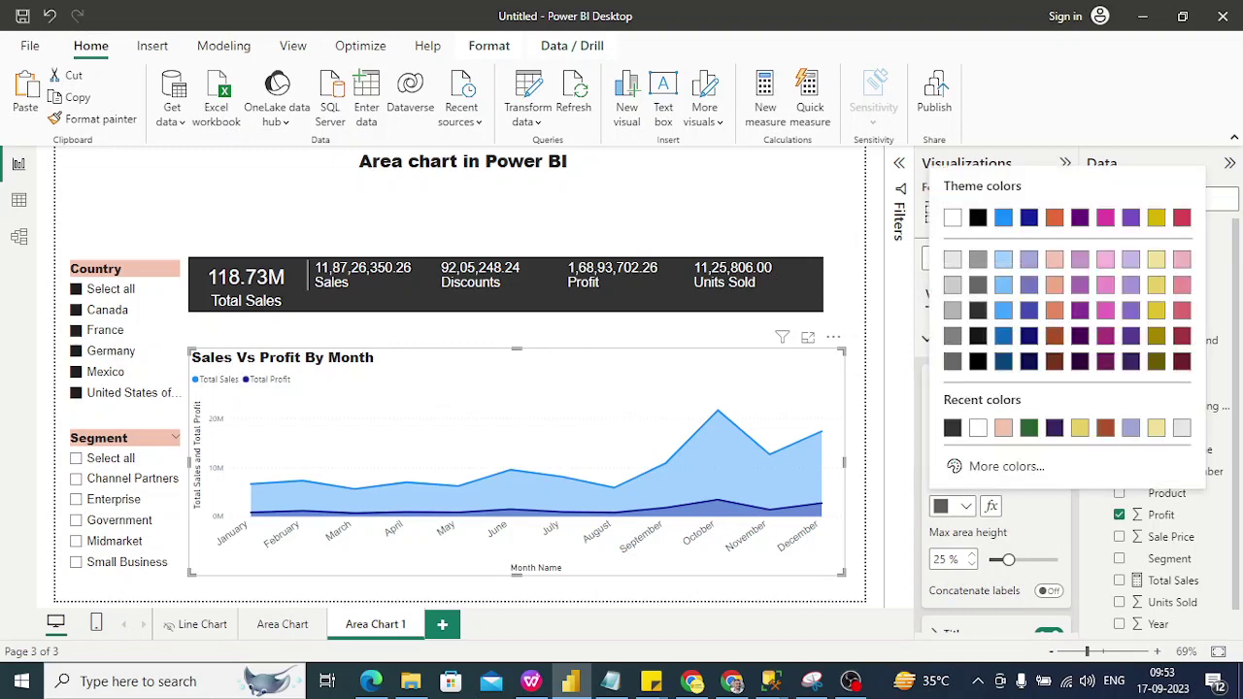
click(978, 311)
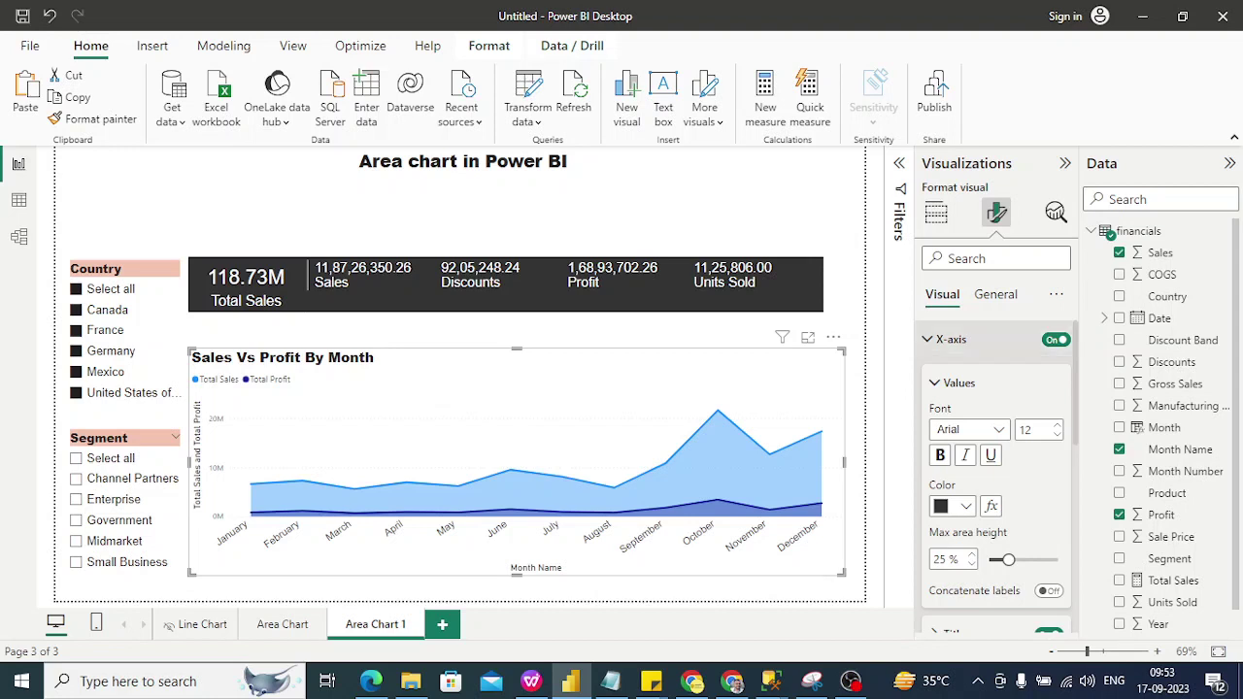
click(947, 339)
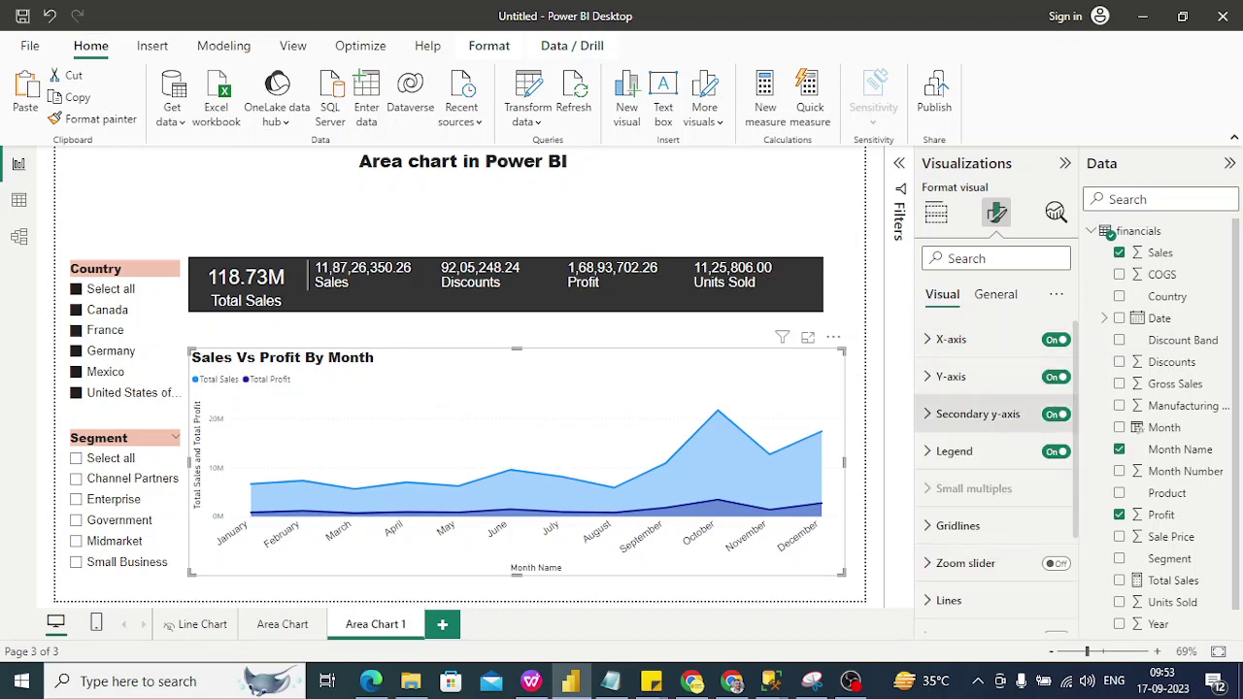
Format the area chart's Y-axis values in Arial, size 13
click(951, 376)
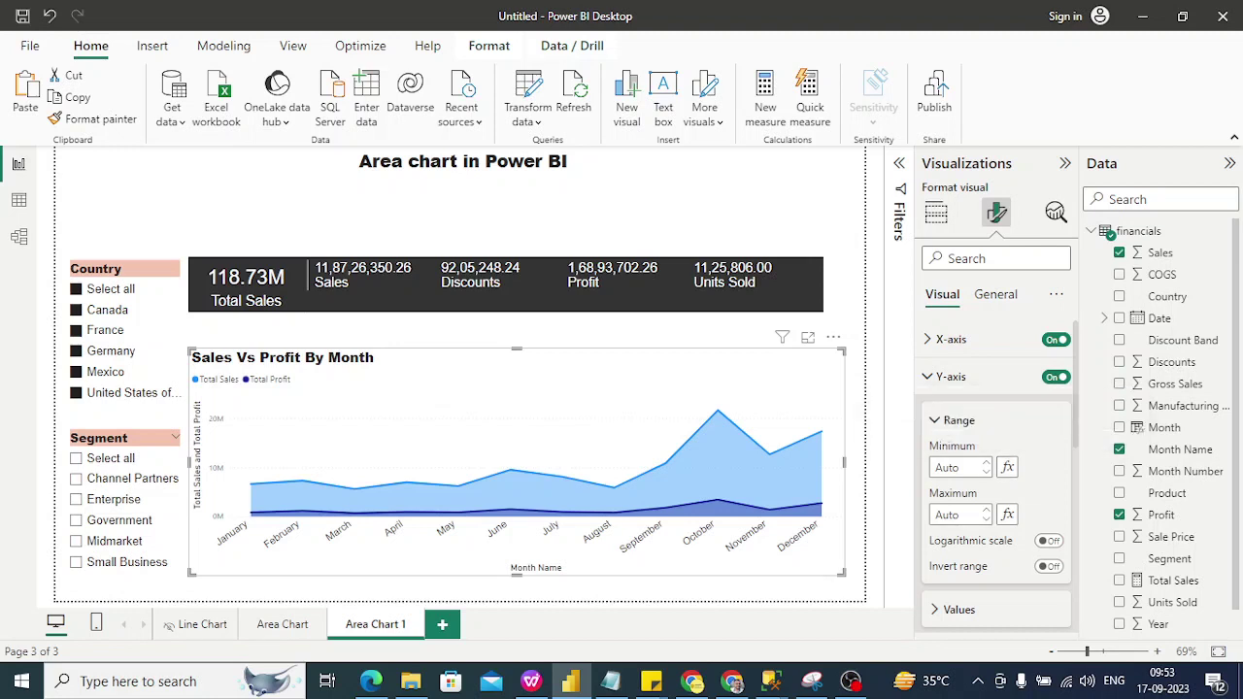
scroll(995, 476, down, 3)
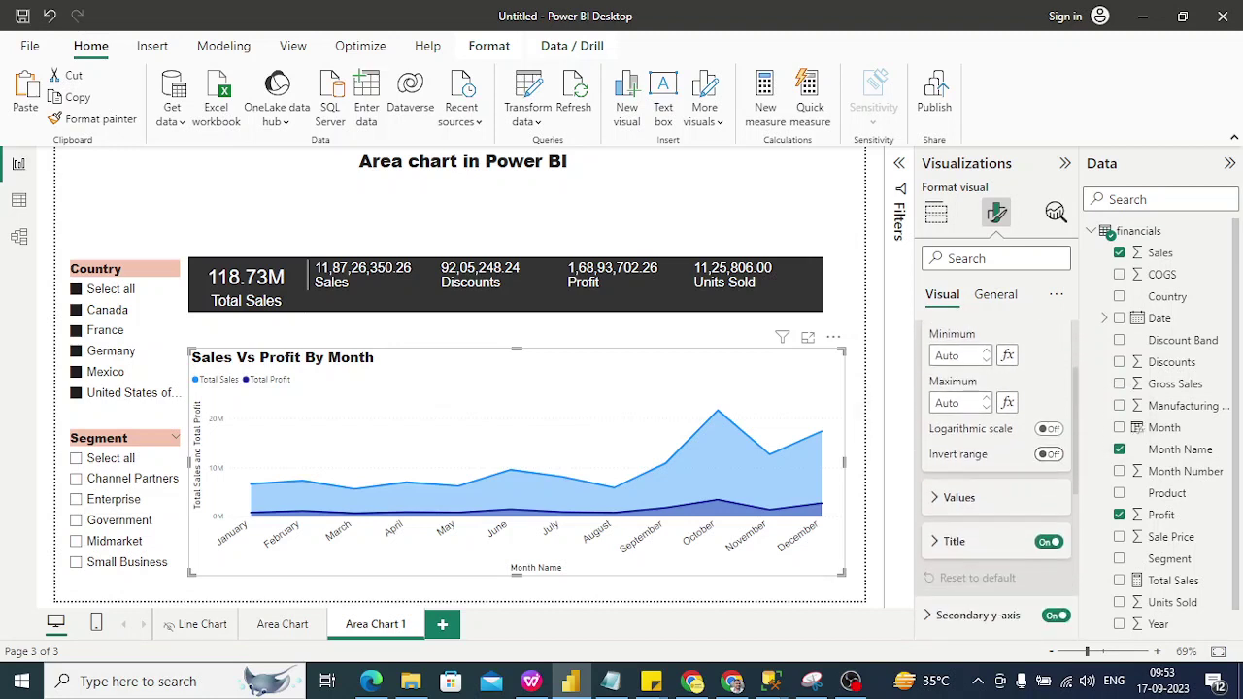
click(958, 497)
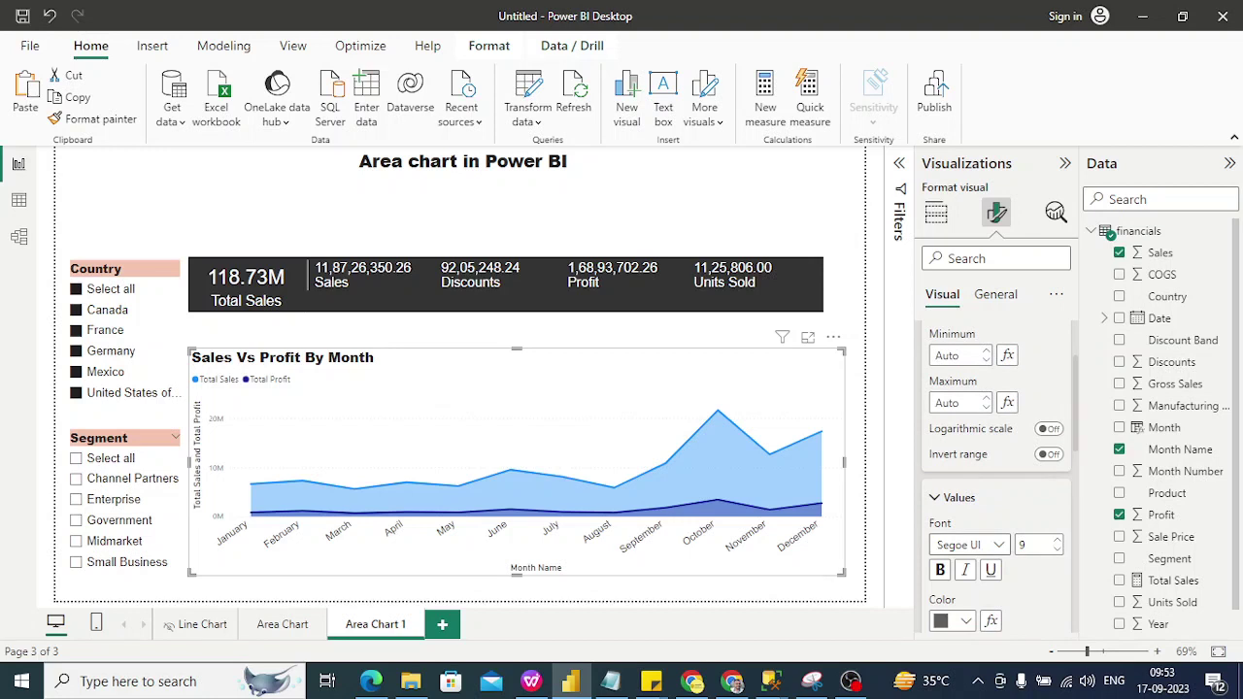
click(971, 545)
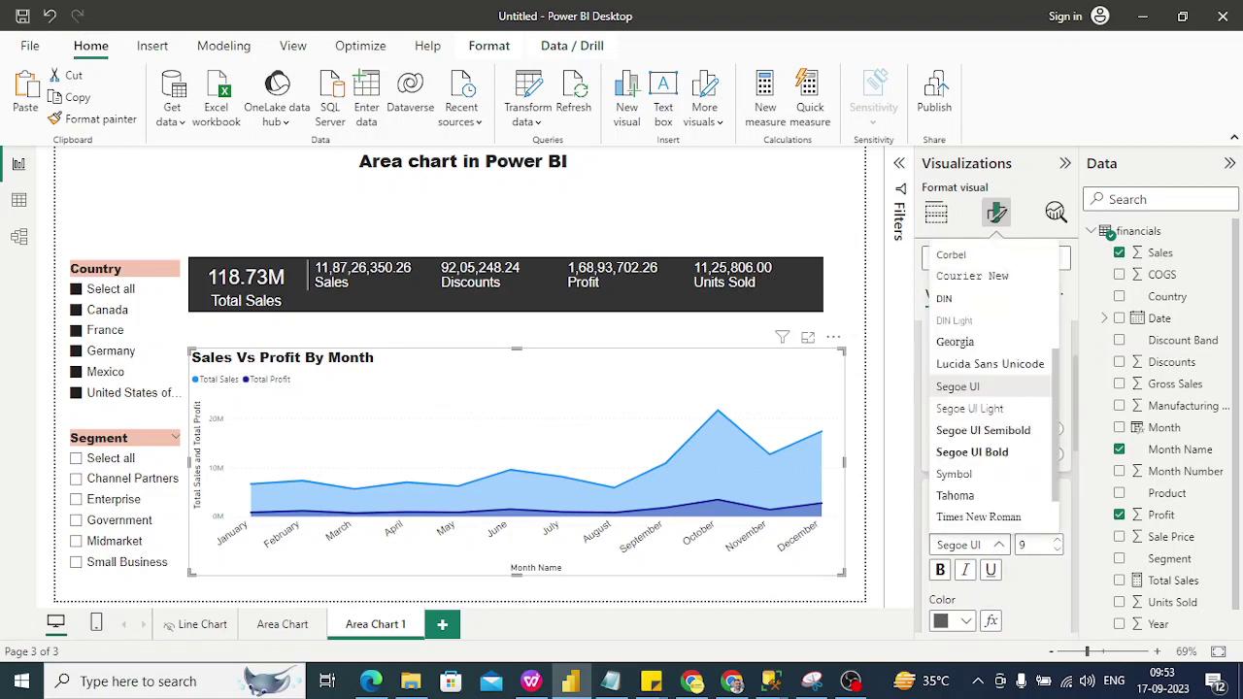
scroll(990, 388, up, 5)
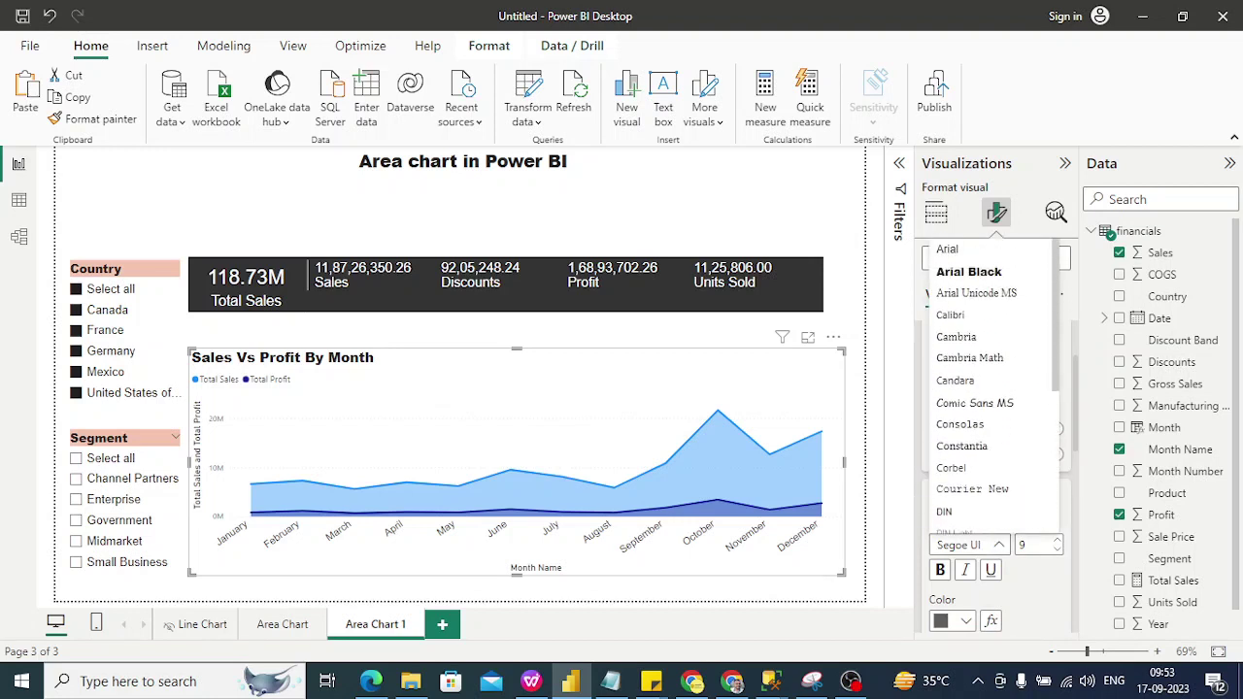
click(961, 249)
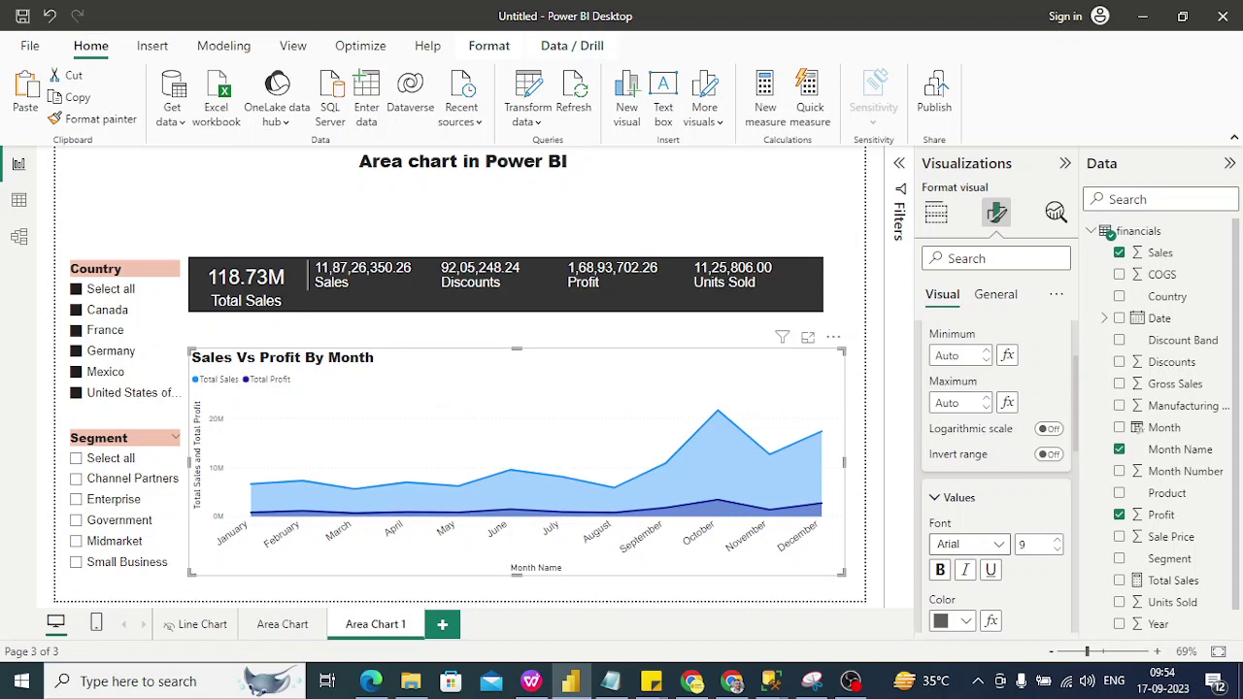
click(969, 543)
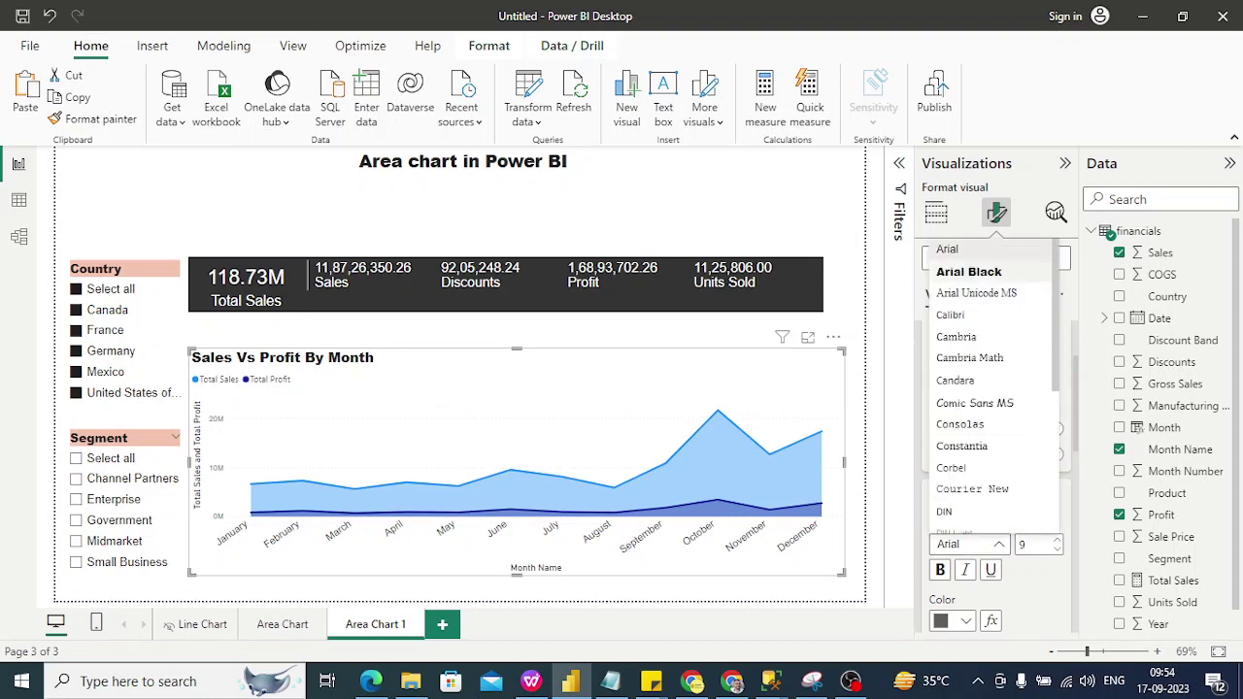
click(947, 249)
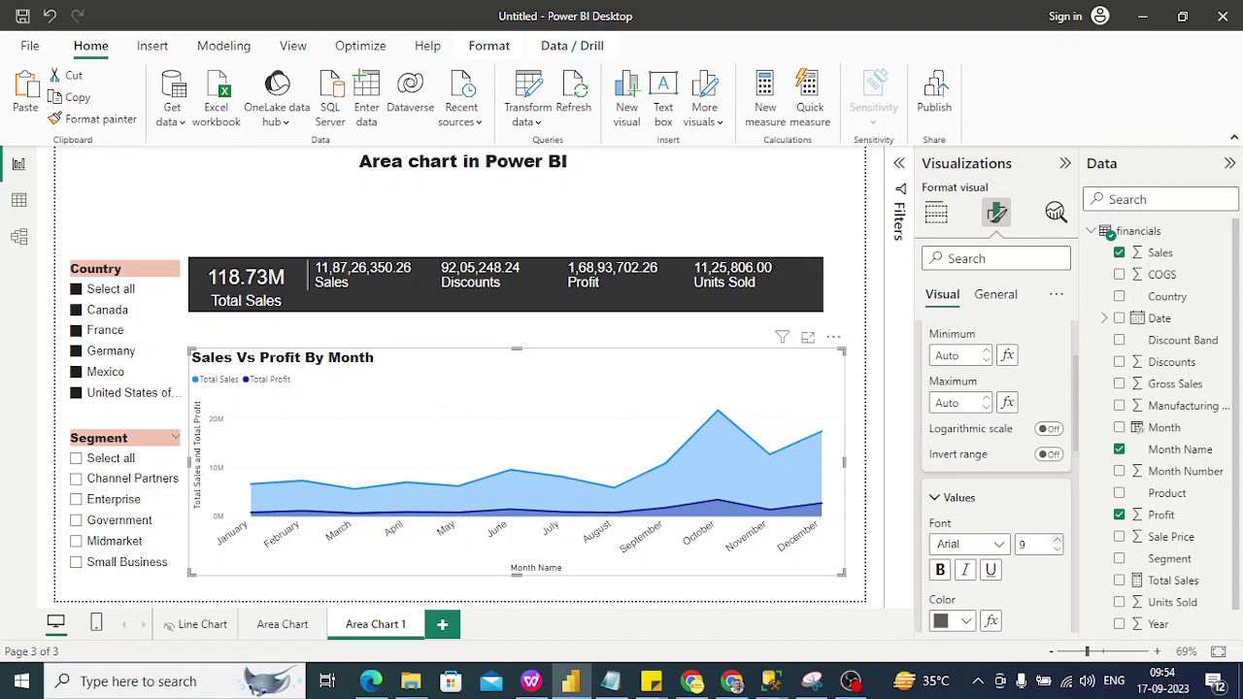
click(1057, 539)
click(1056, 538)
click(1056, 539)
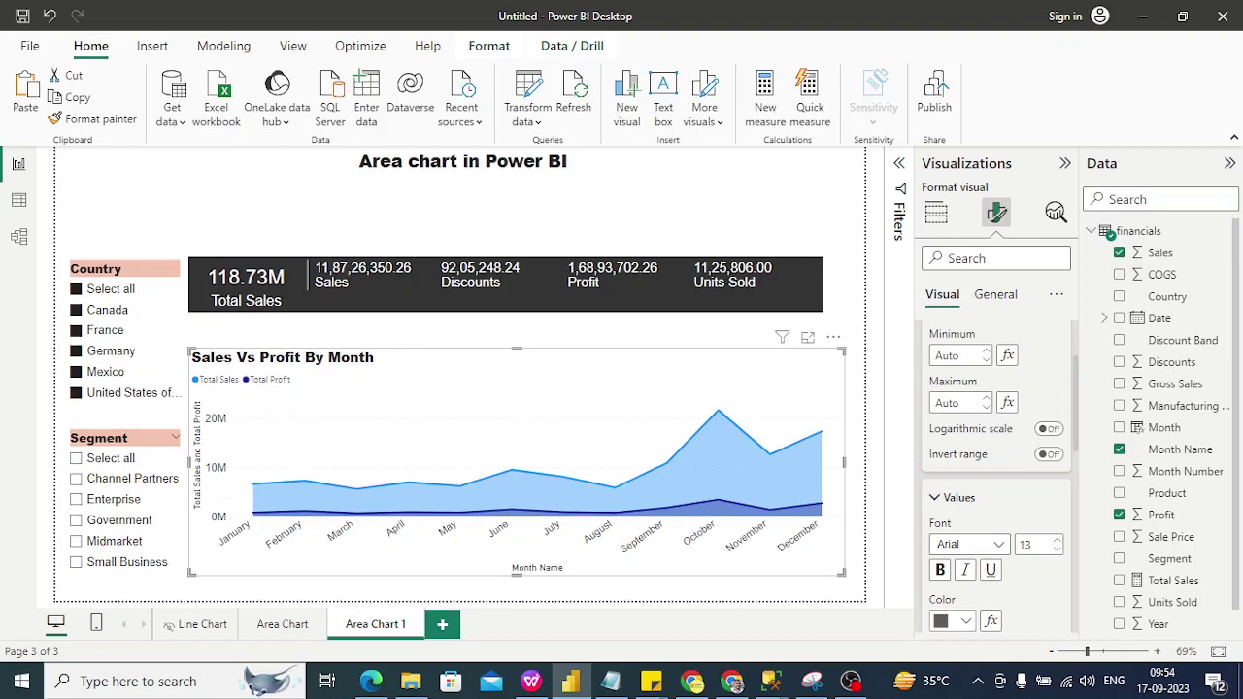
Colour the Y-axis values with the dark grey shade from the theme's black column
click(965, 621)
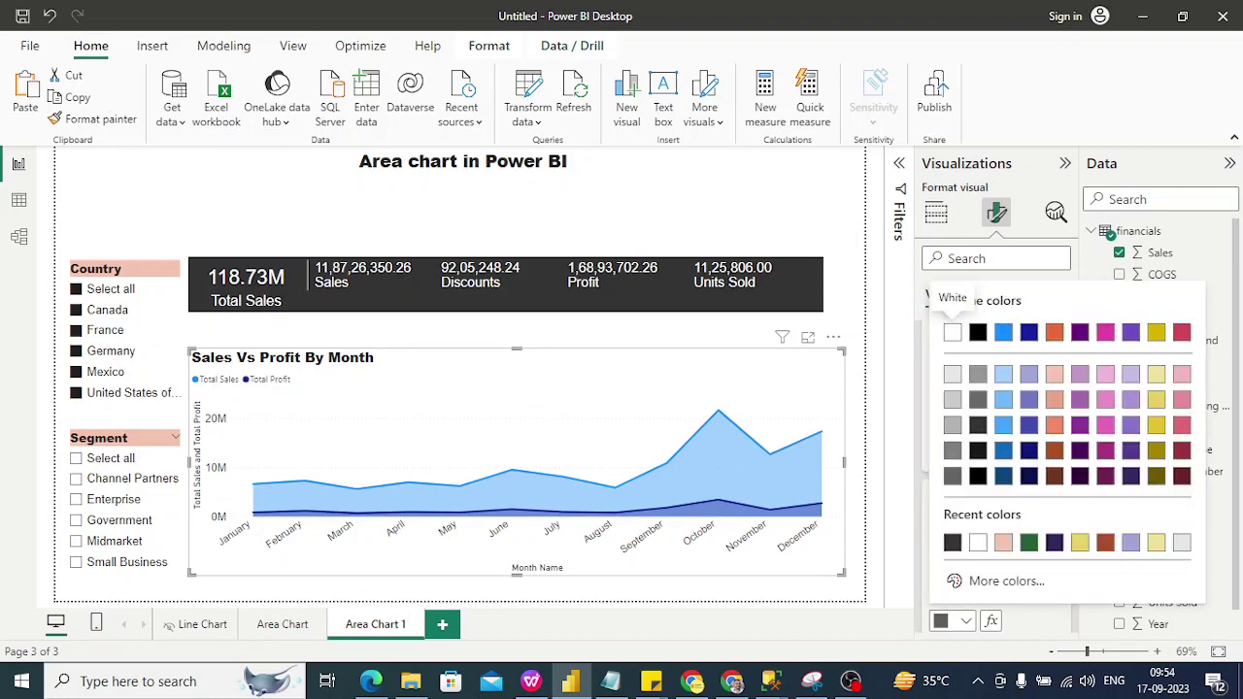
click(978, 425)
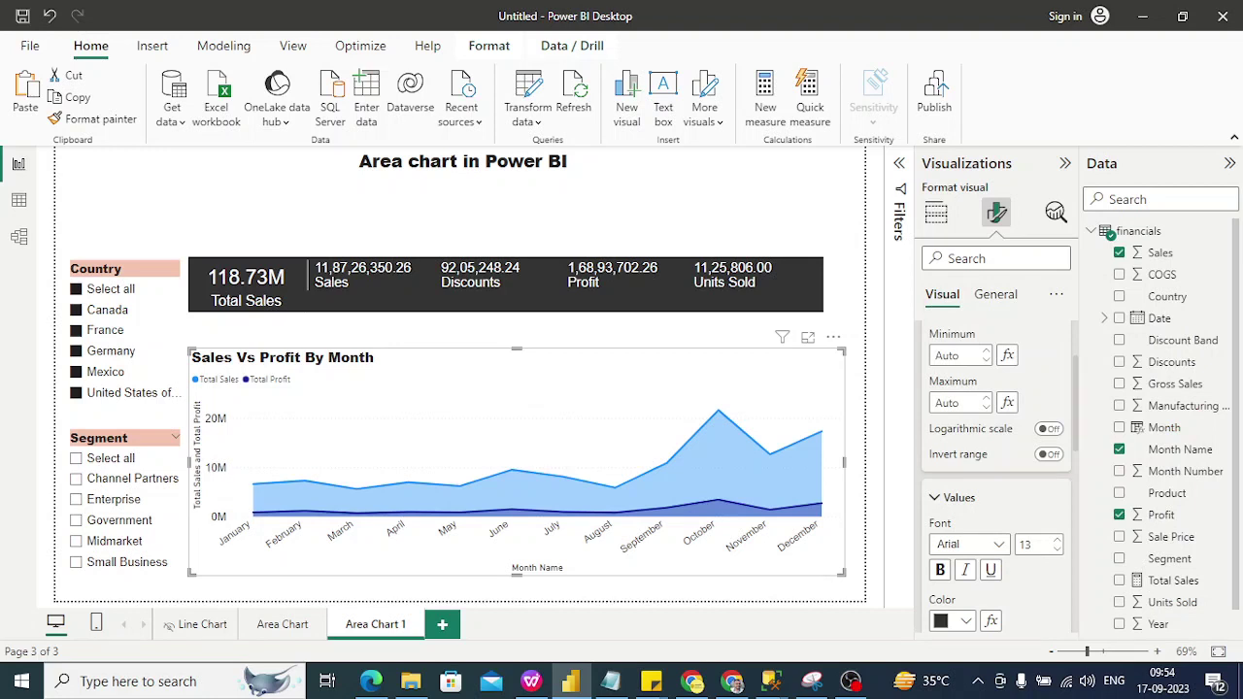
click(958, 497)
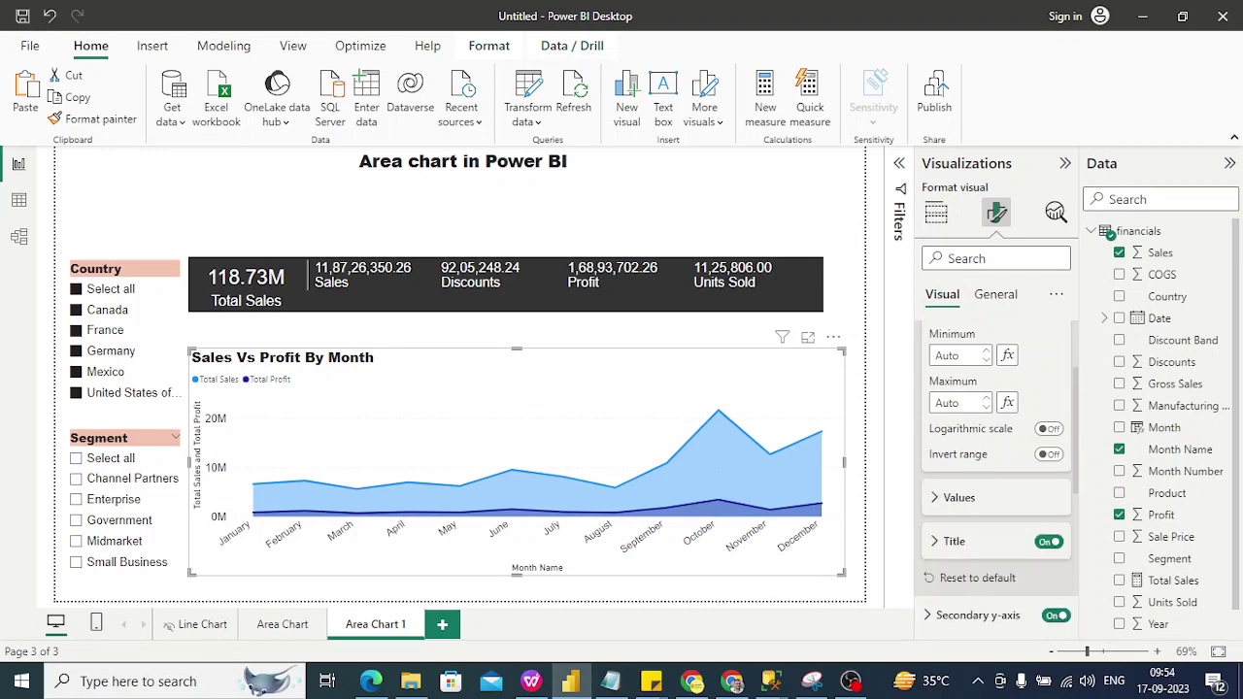
Set the area chart's Y-axis title text to "Sales Vs Profit"
scroll(996, 471, down, 2)
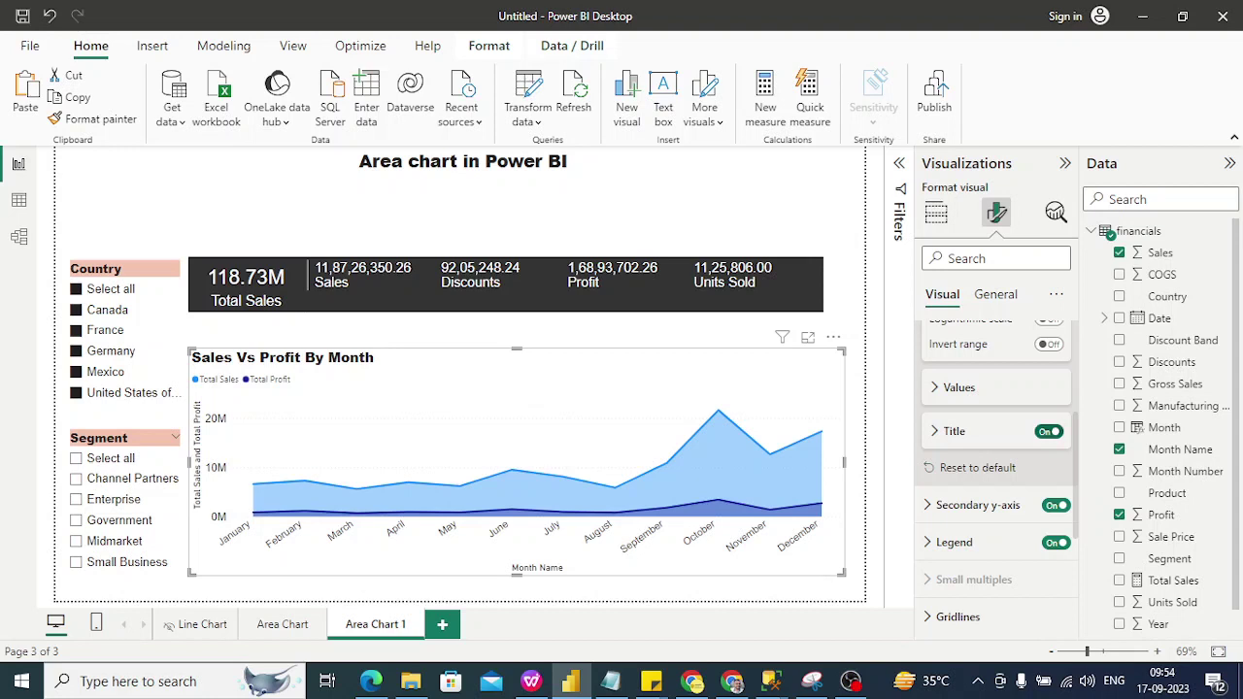
click(949, 431)
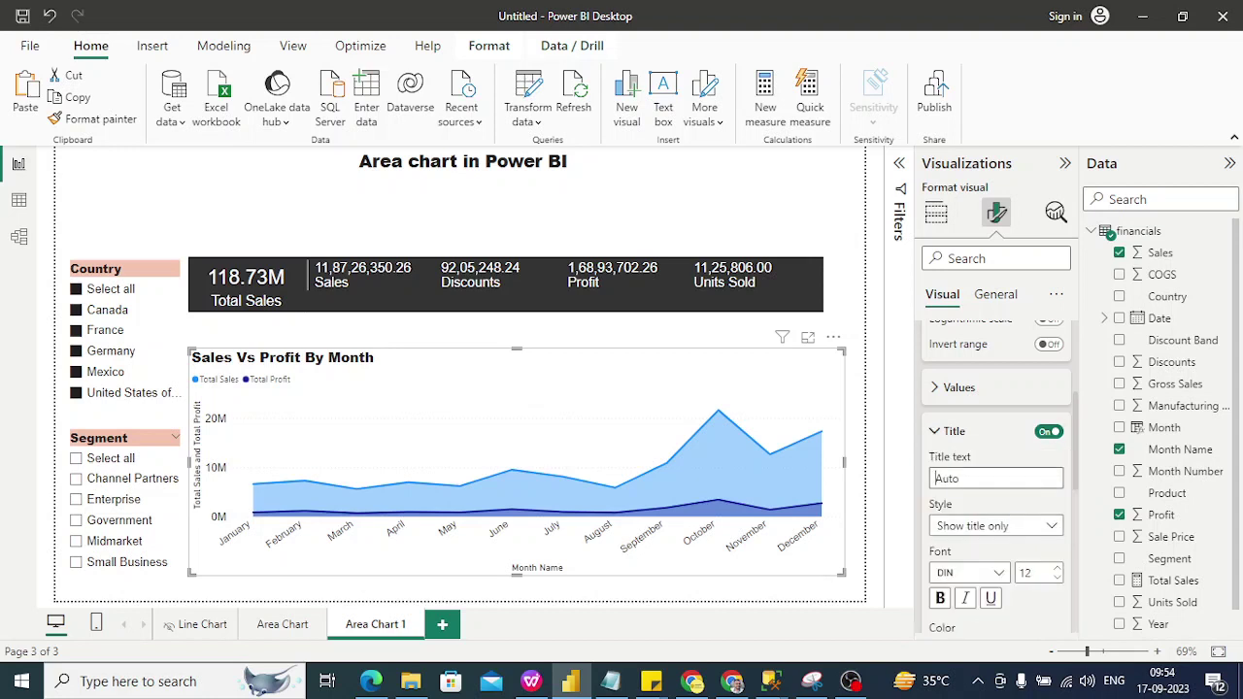
text(P)
key(BackSpace)
text(Sales )
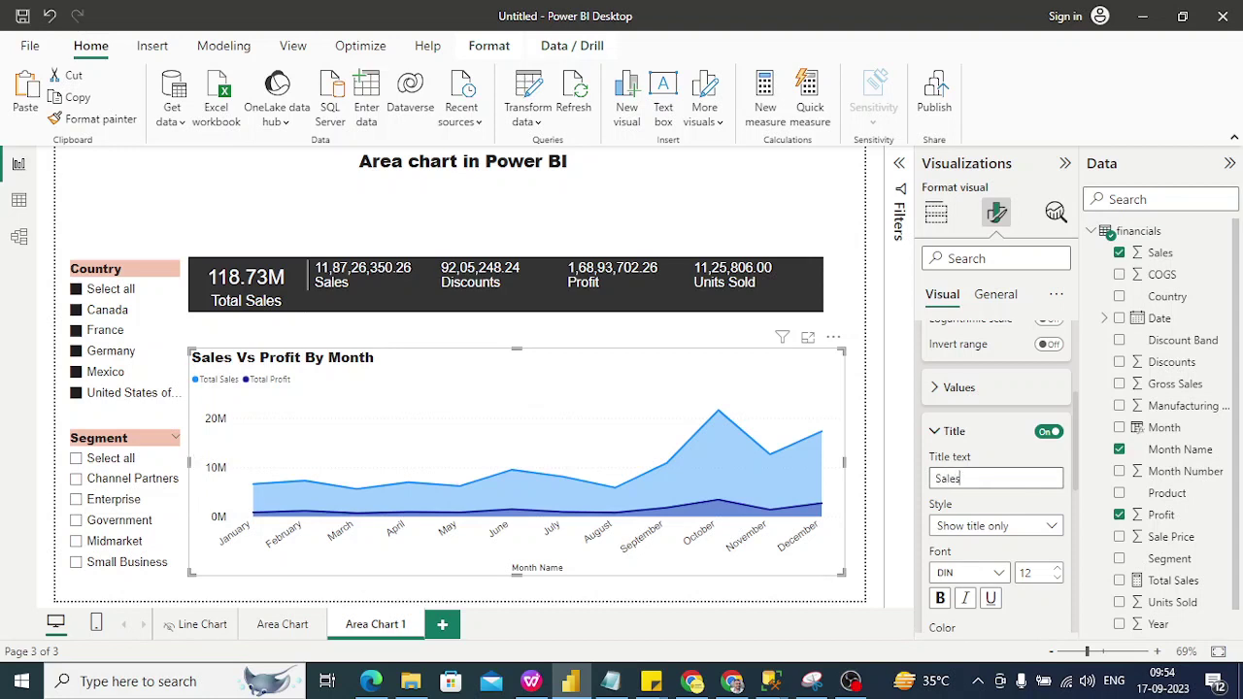
text(Vs Profit)
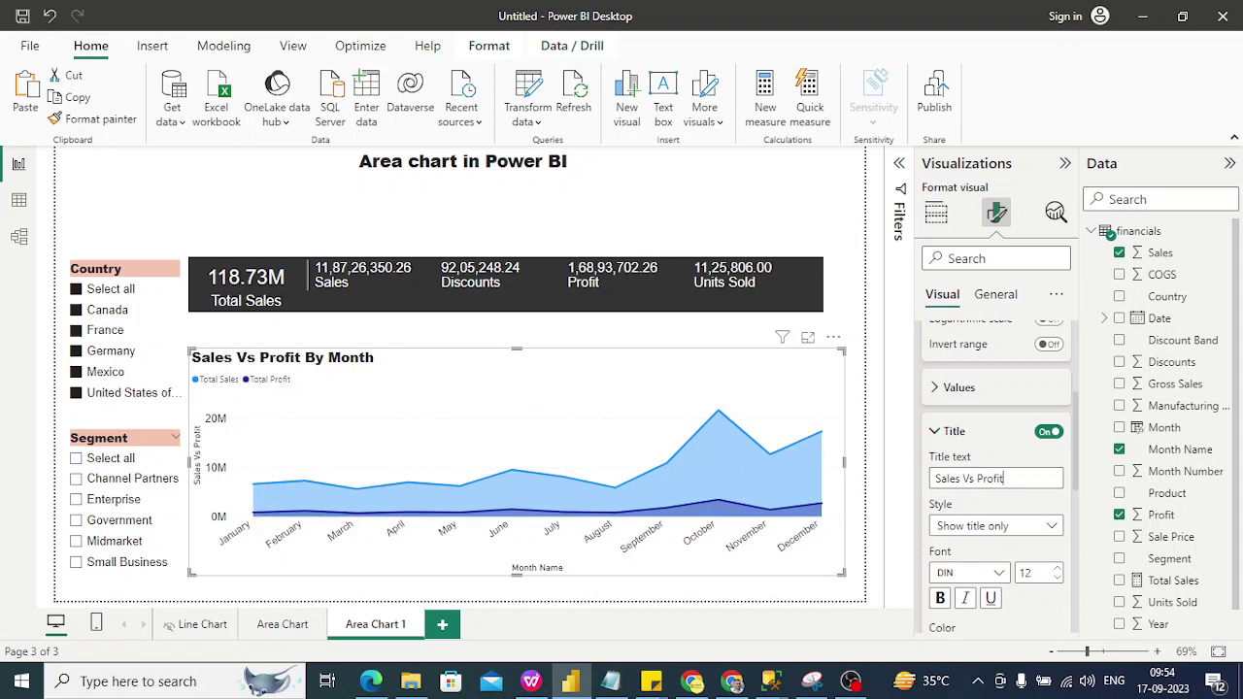
click(953, 431)
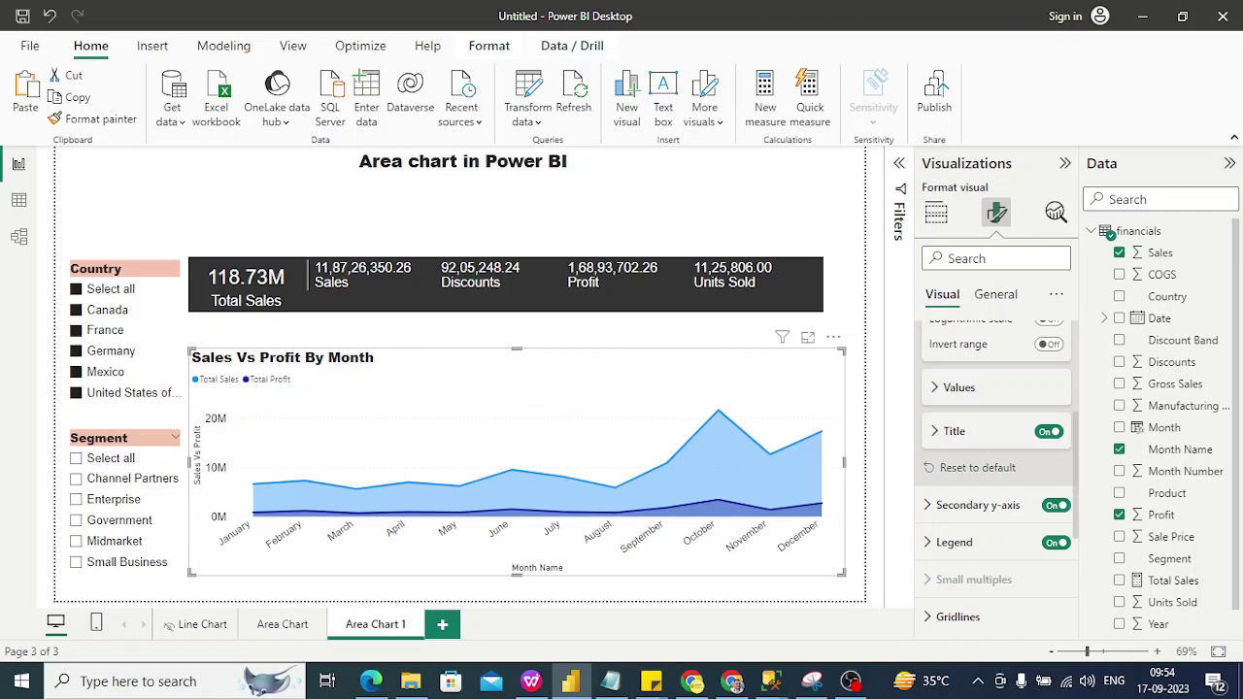
Change the Y-axis title's font to Arial
click(953, 431)
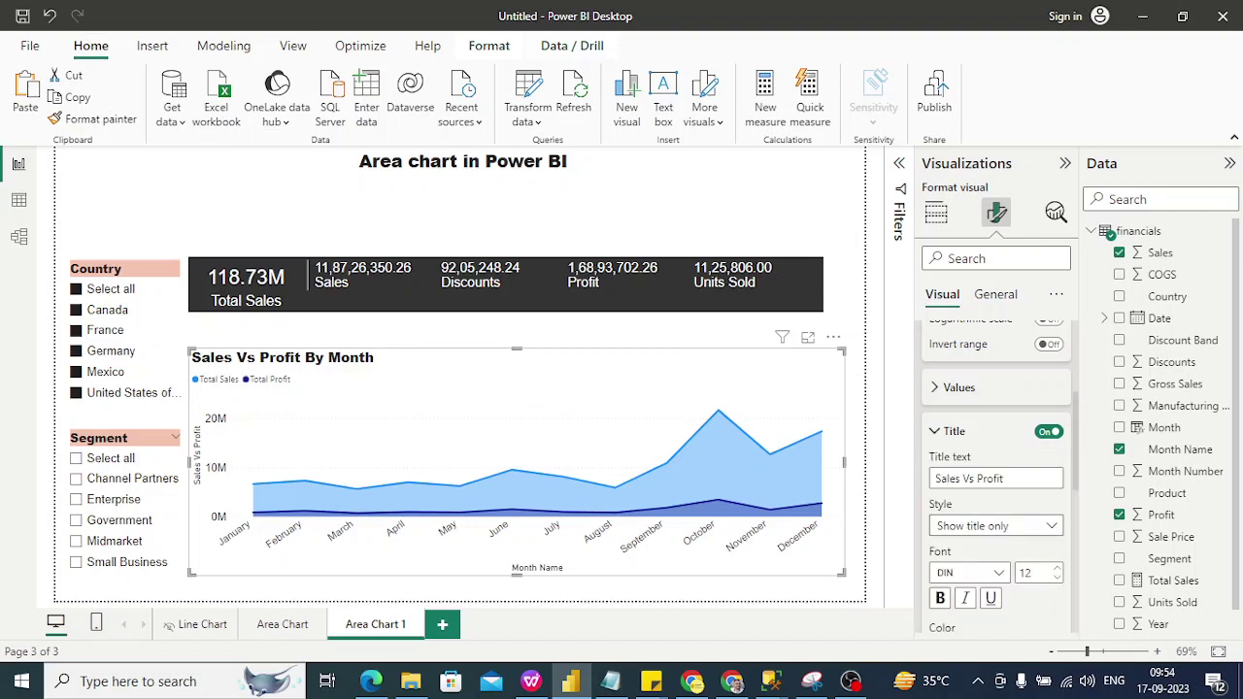
click(997, 573)
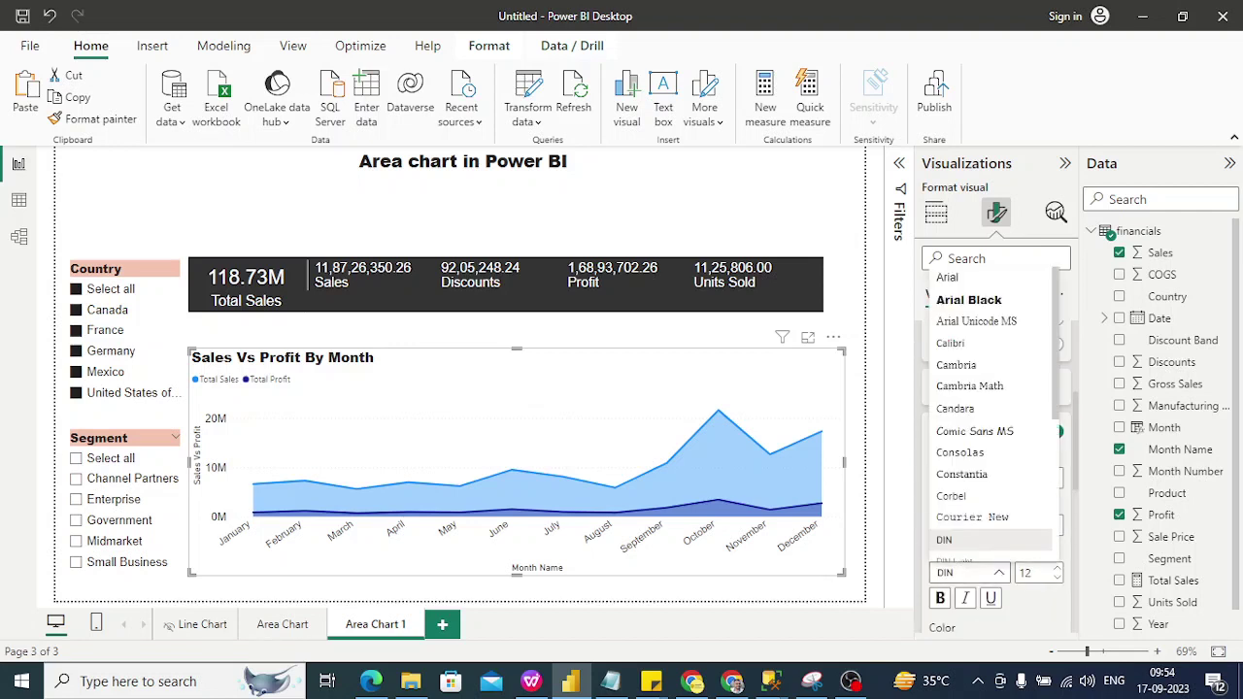
click(946, 278)
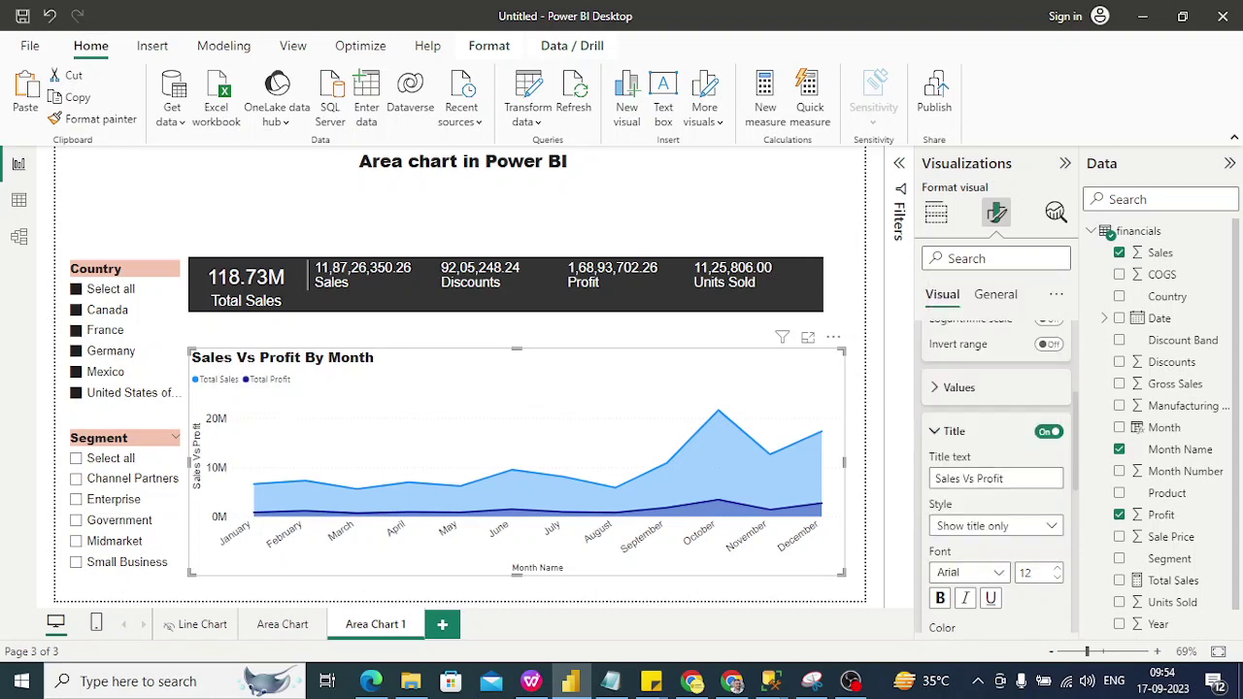
scroll(999, 476, down, 3)
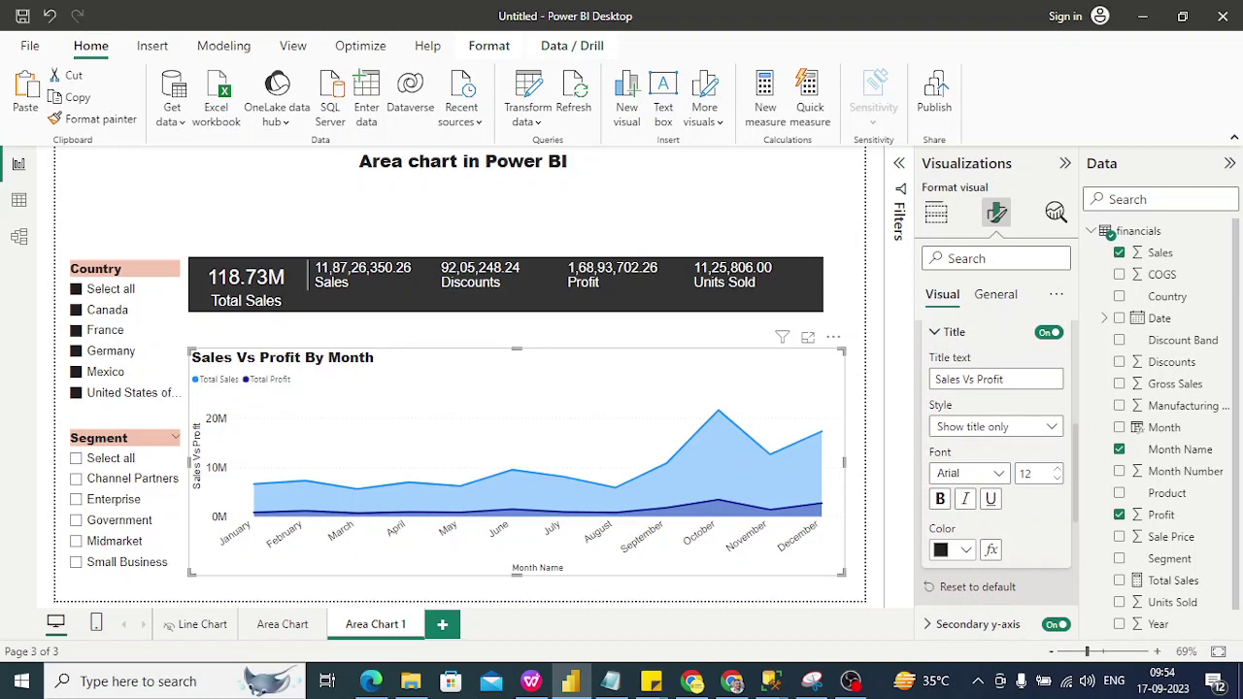
Colour the area chart's Y-axis title with the dark grey shade from the theme's black column
click(953, 549)
click(977, 354)
click(934, 331)
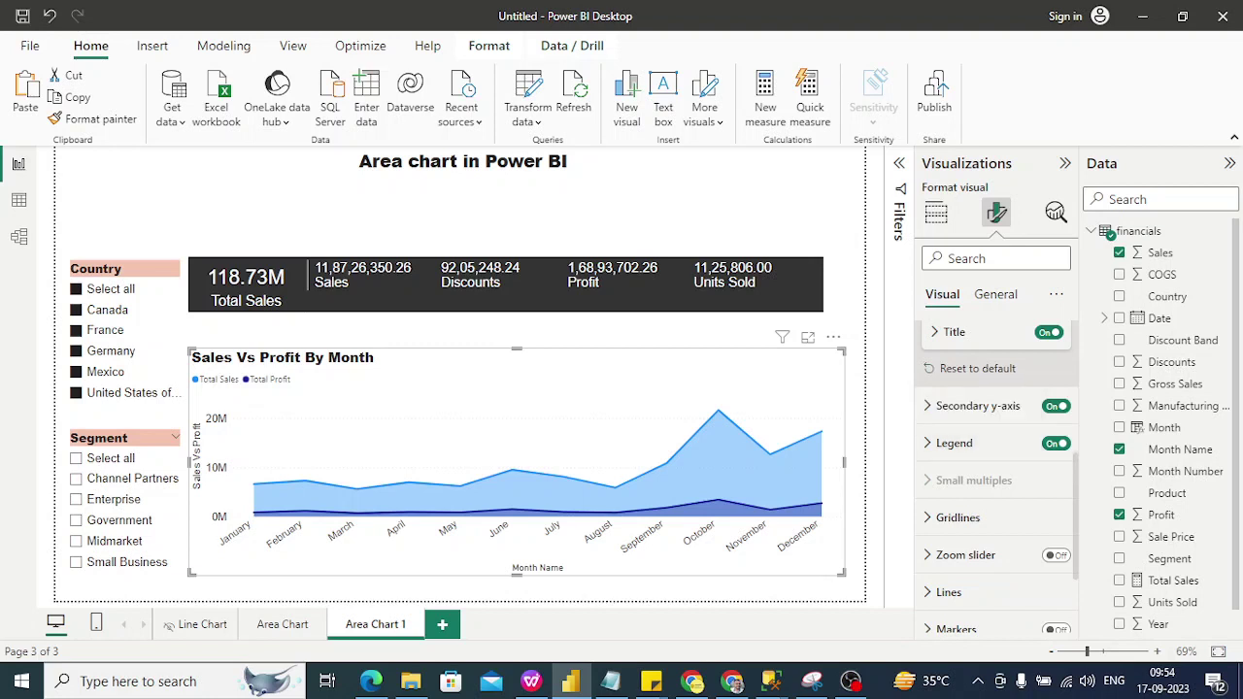
Turn the area chart's legend off and back on
click(1055, 442)
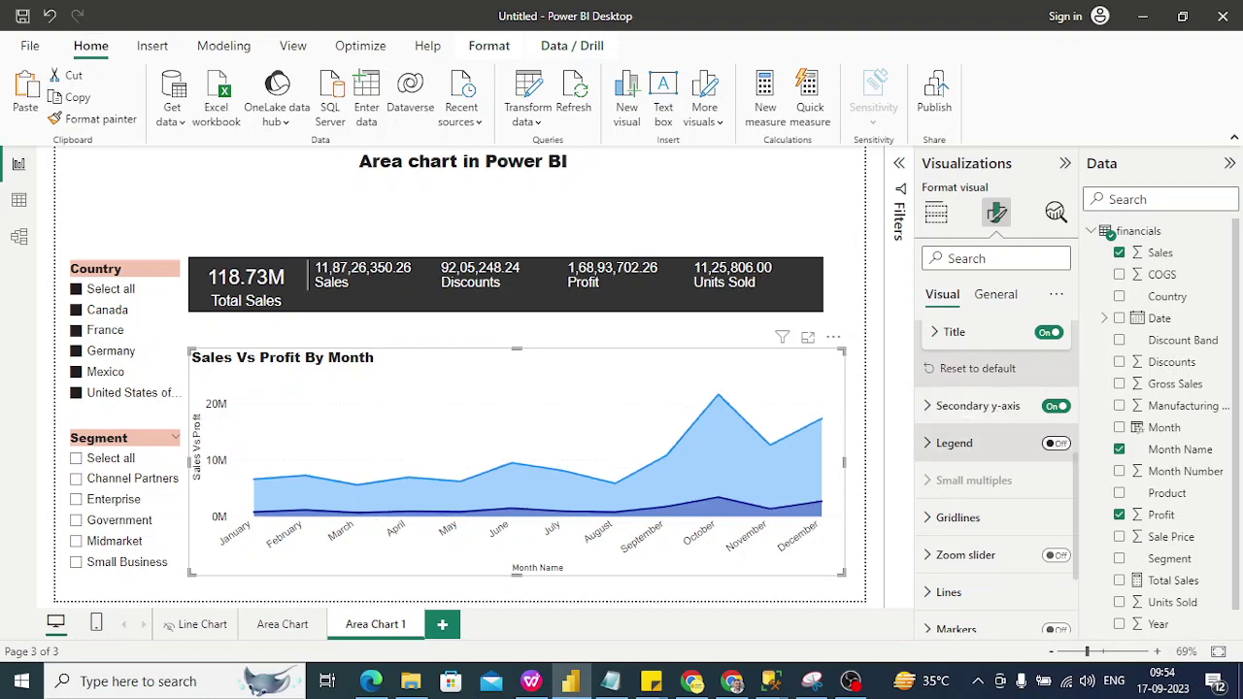
click(1055, 443)
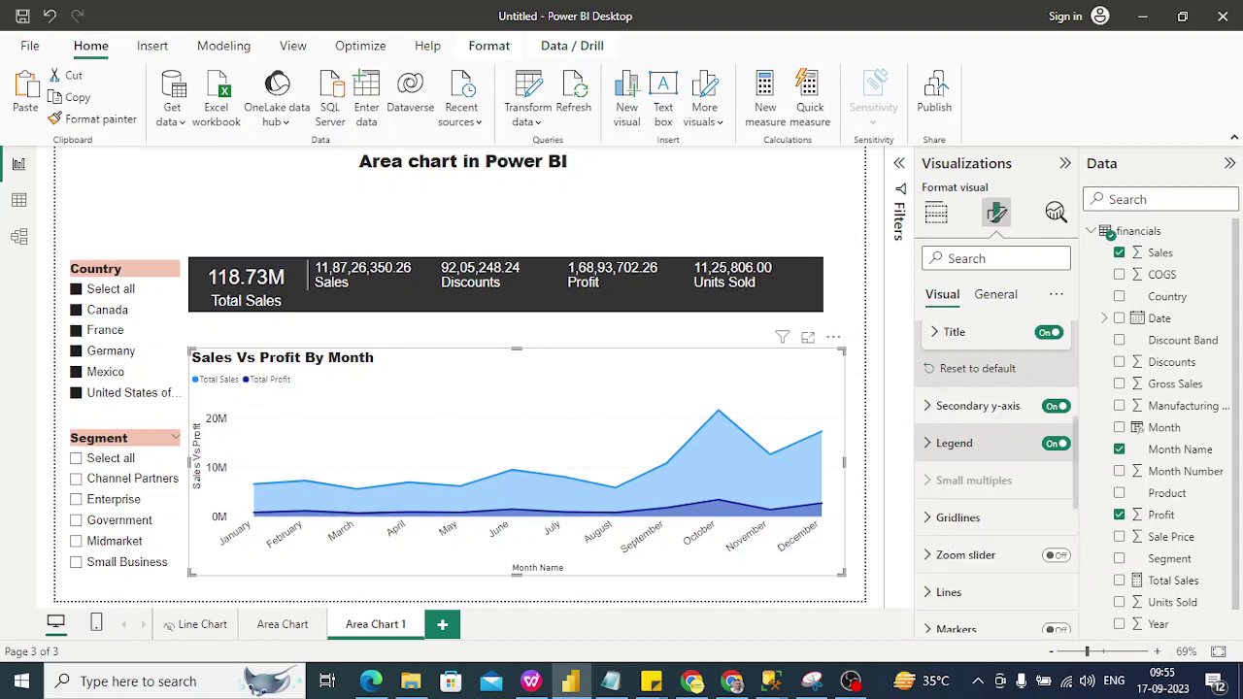
Format the area chart's legend text in Arial, size 12
click(954, 443)
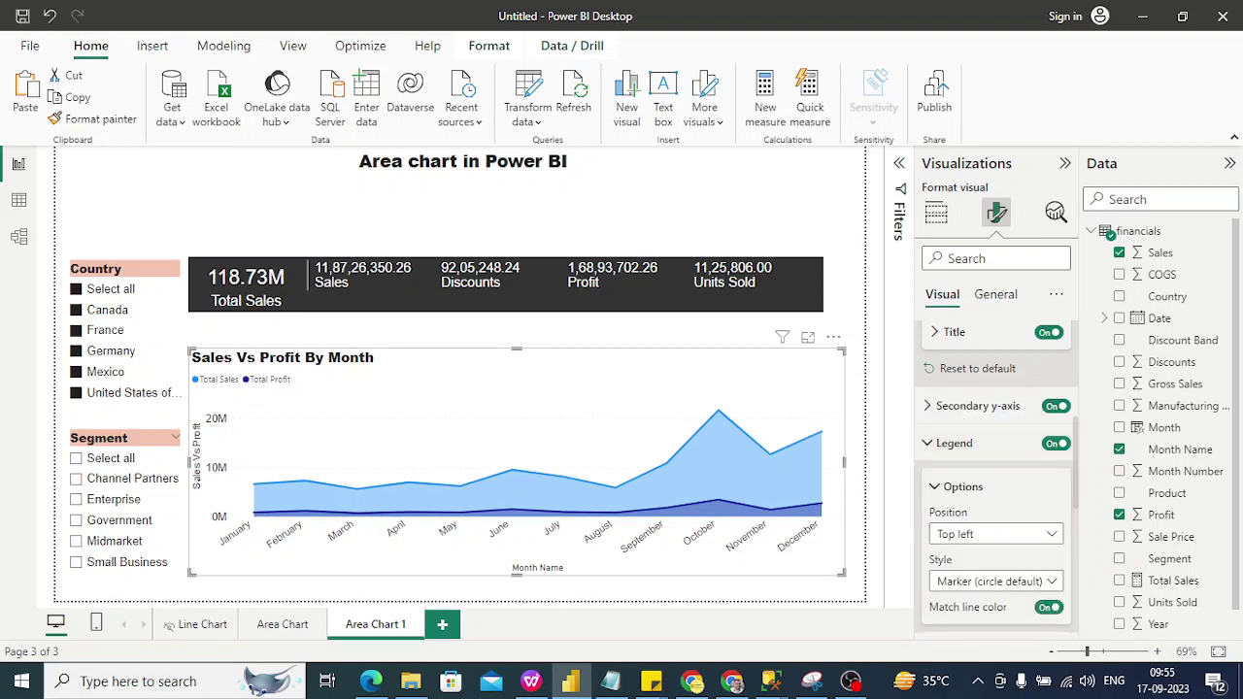
click(995, 581)
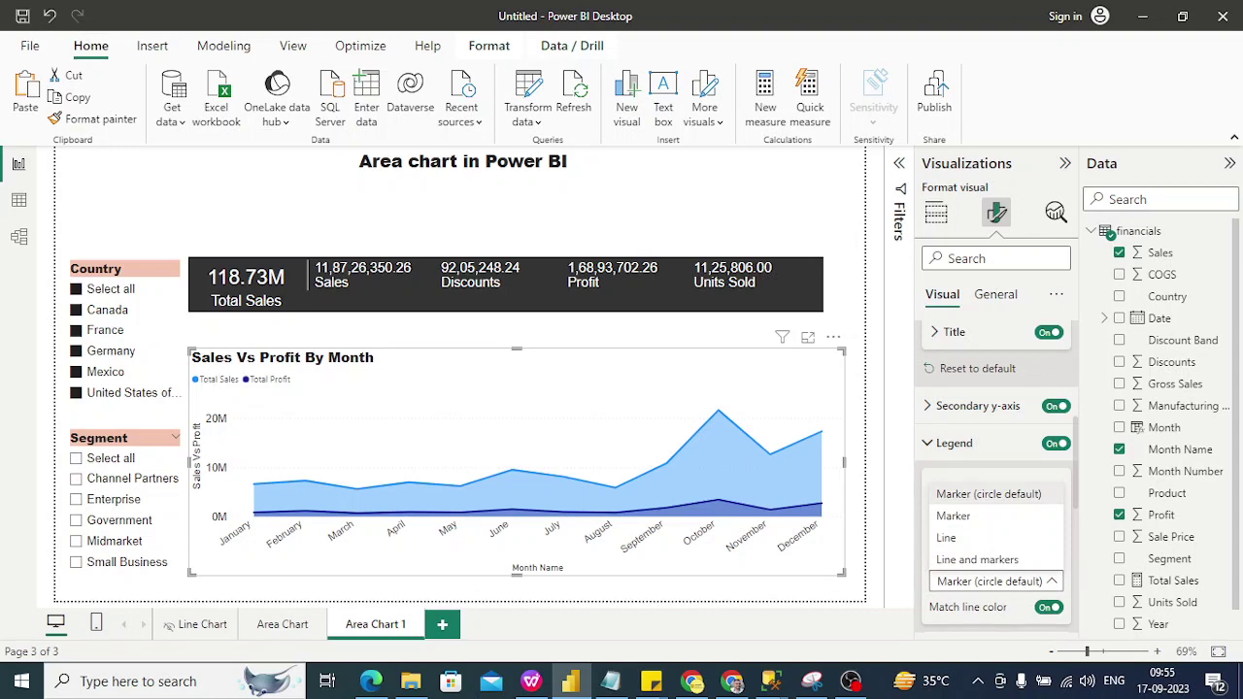
key(Escape)
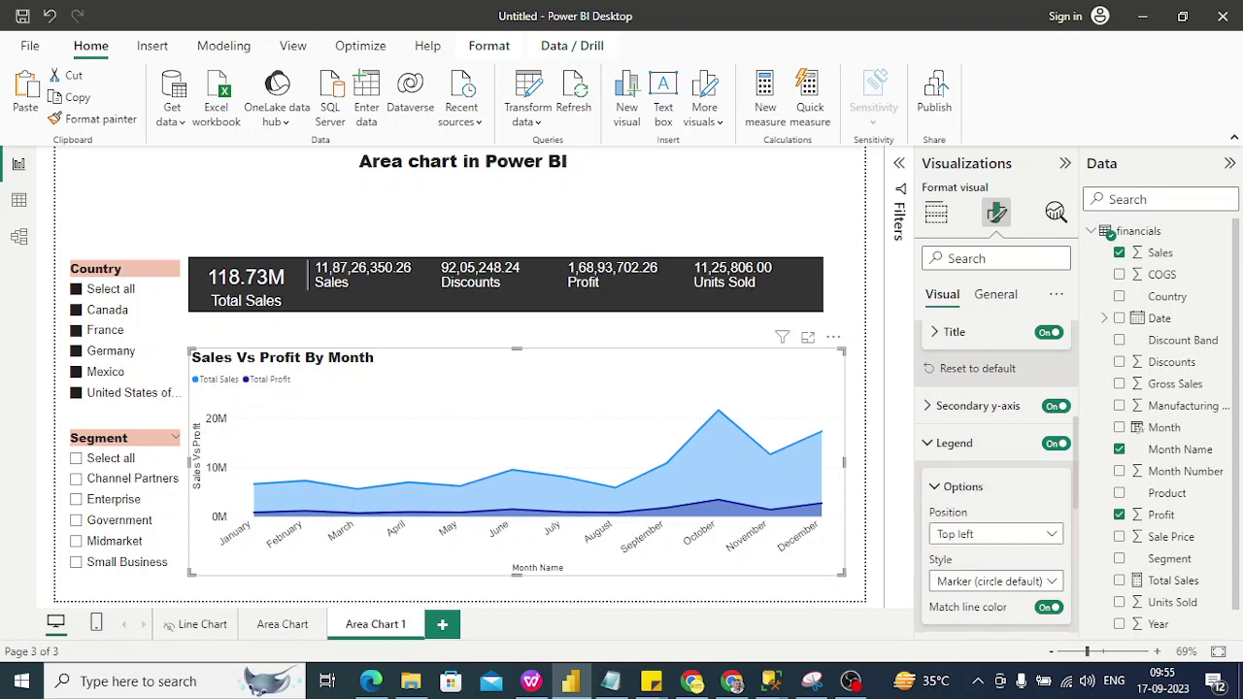
scroll(996, 476, down, 3)
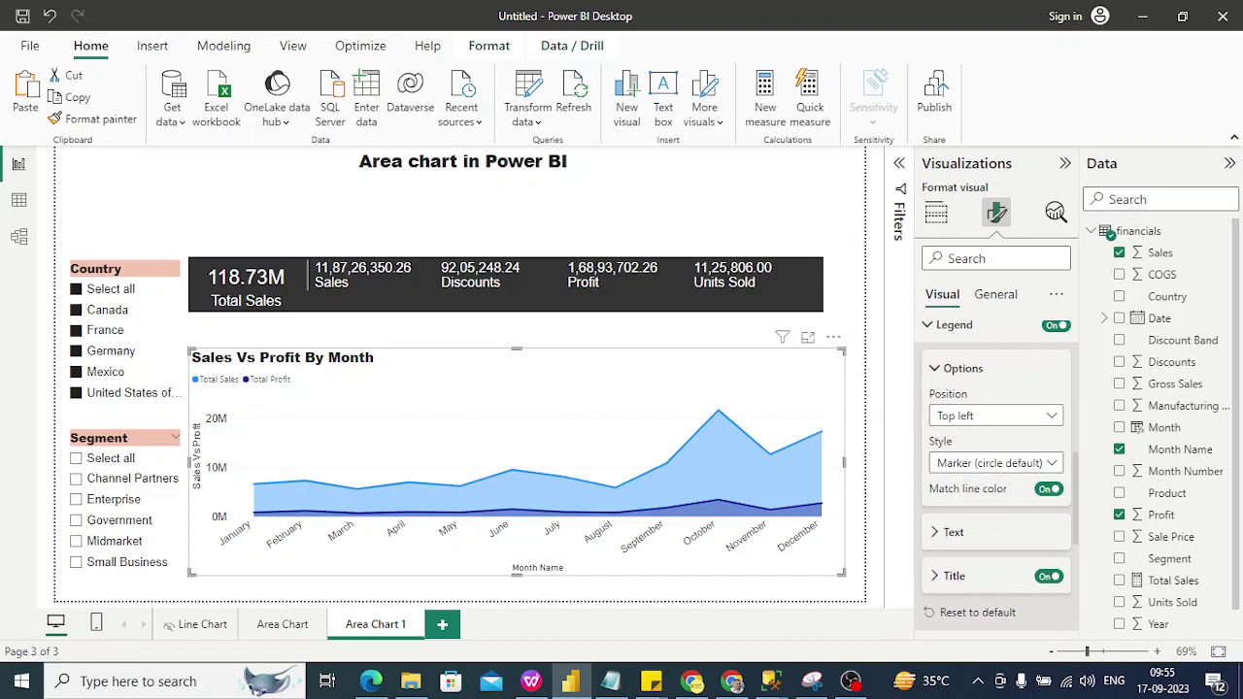
click(953, 532)
scroll(996, 473, down, 3)
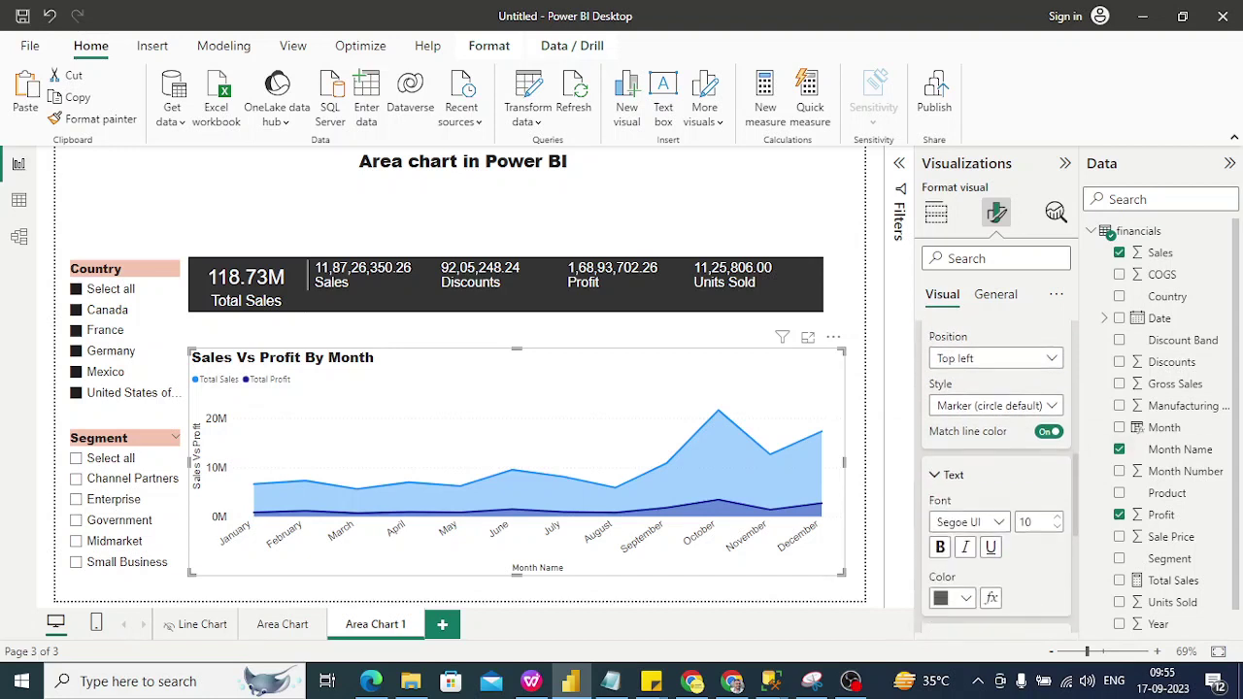
click(998, 445)
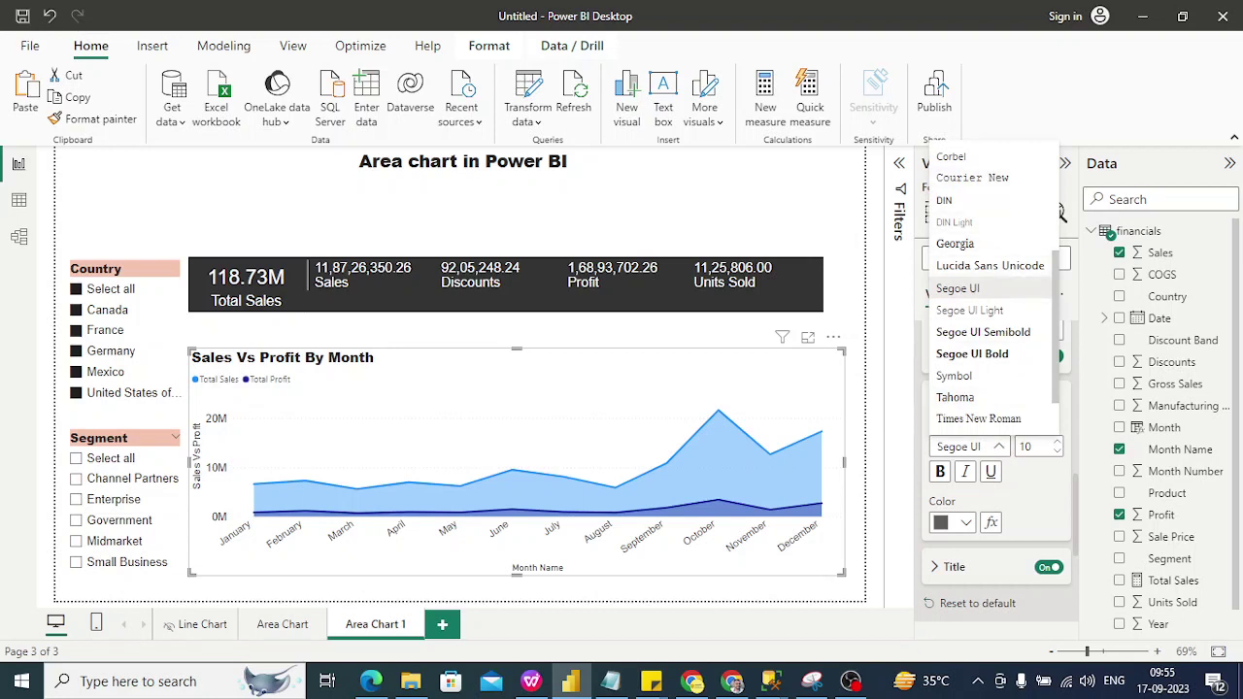
scroll(991, 291, up, 3)
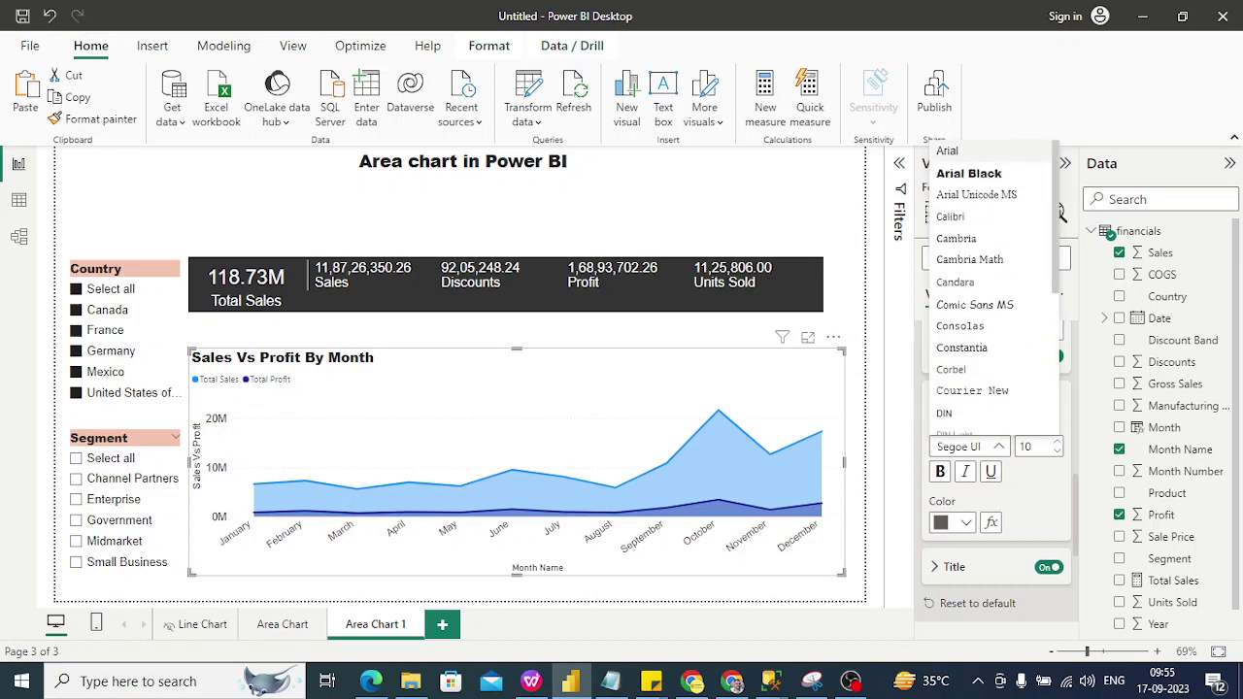
click(946, 151)
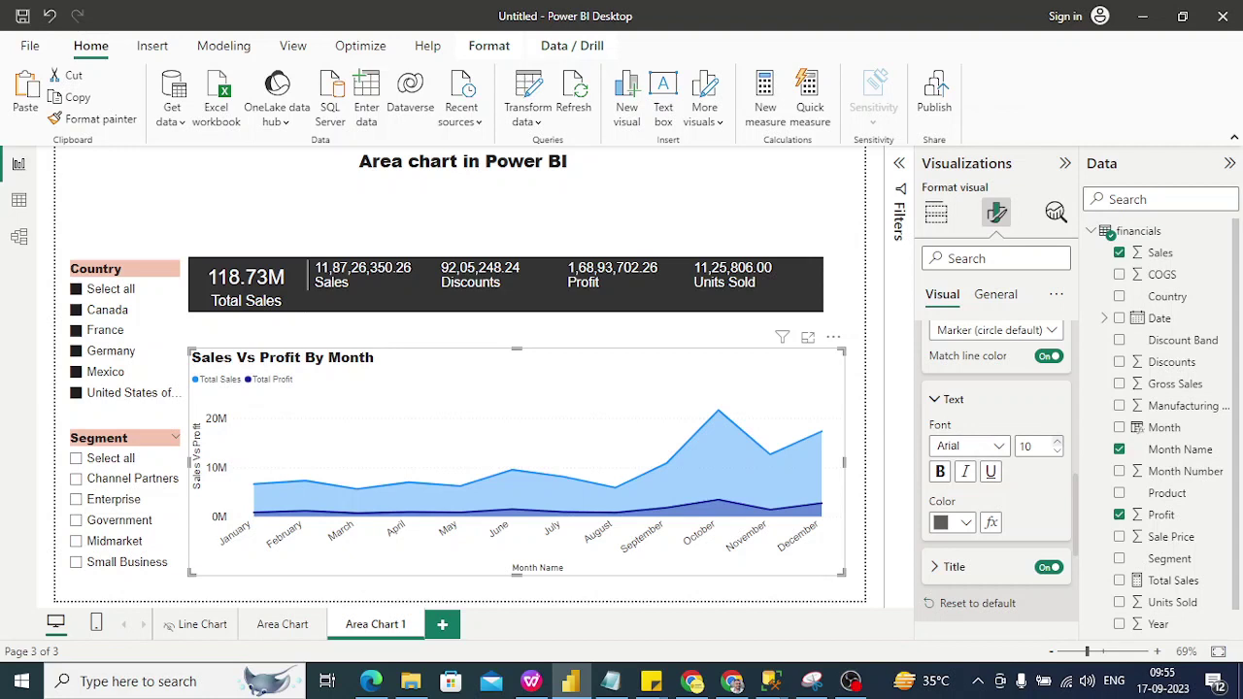
click(1057, 441)
click(1057, 441)
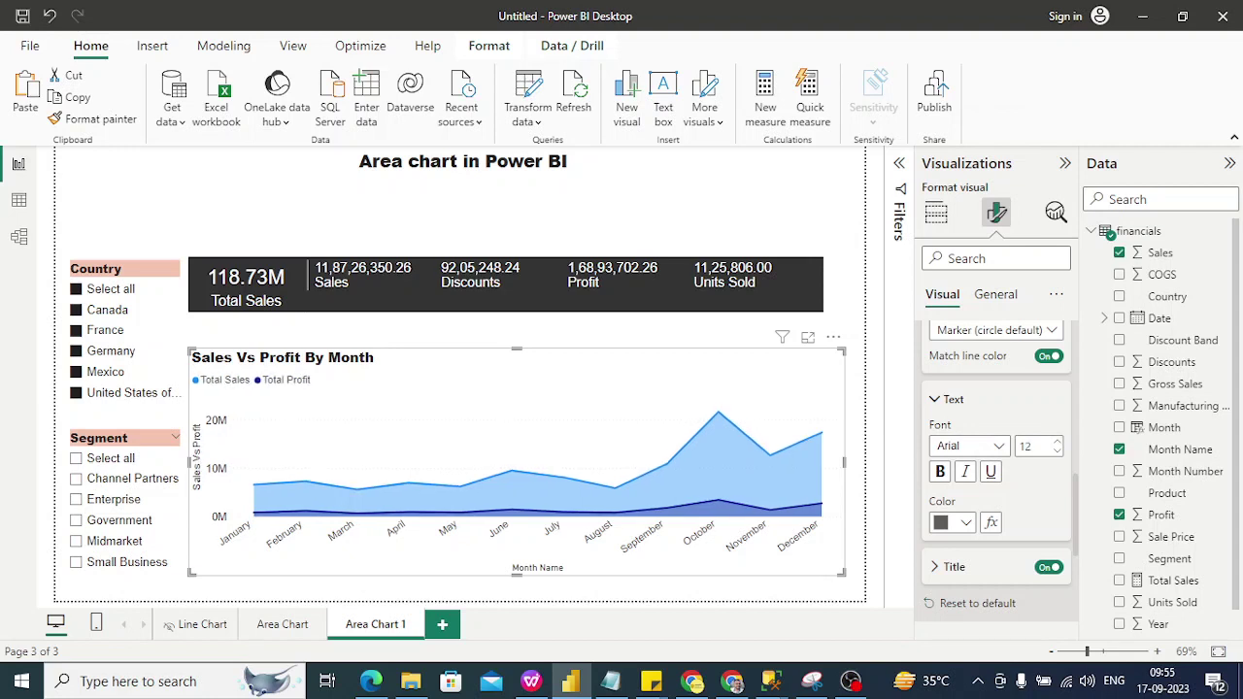
Colour the legend text with the dark grey shade from the theme's black column and close the legend settings
click(956, 522)
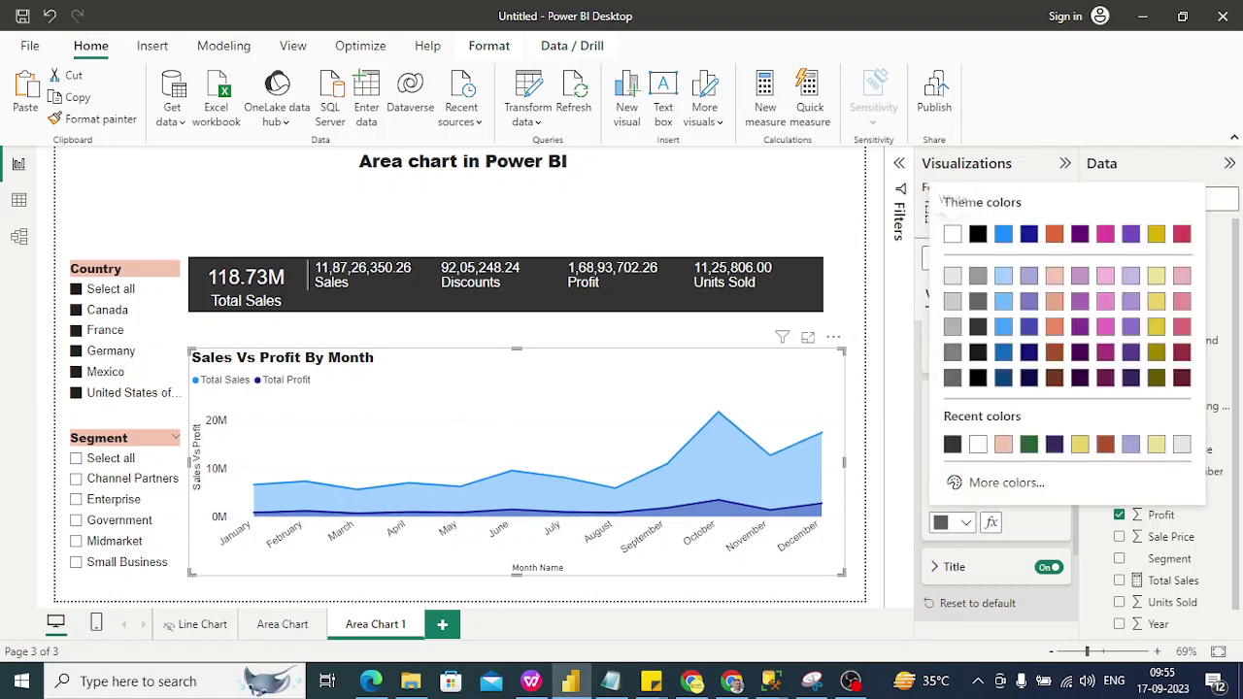
click(978, 326)
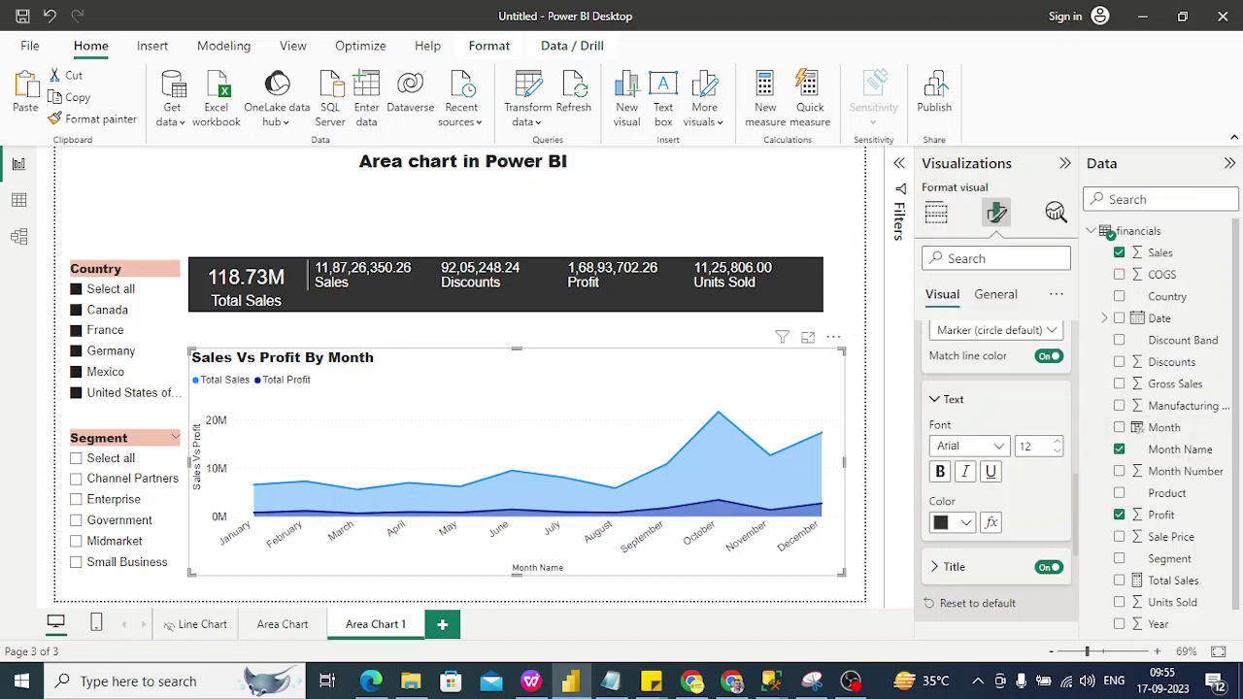
scroll(995, 475, up, 5)
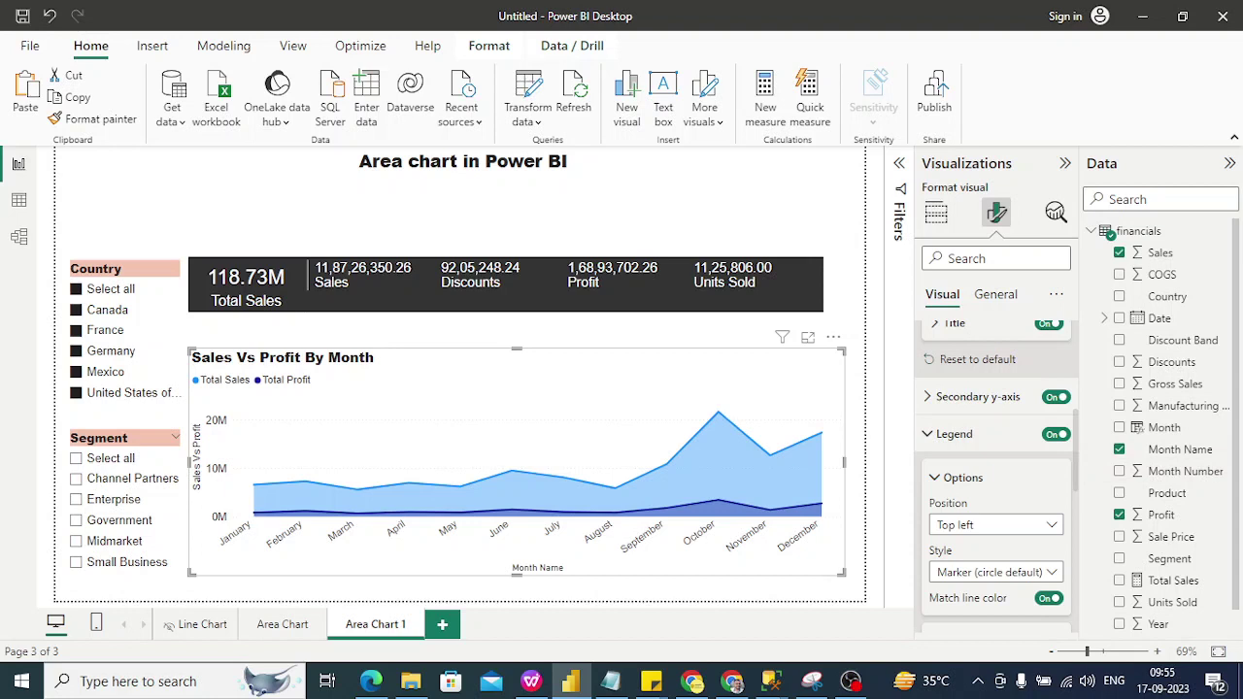
scroll(995, 476, down, 2)
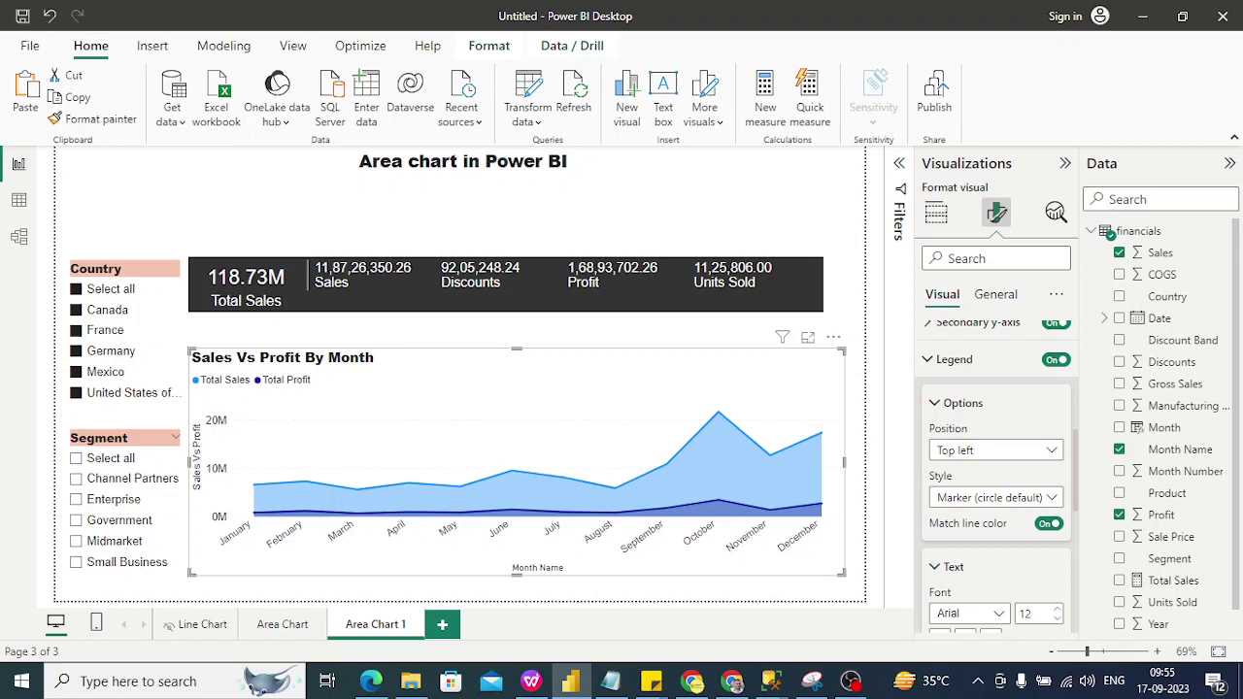
scroll(995, 475, down, 6)
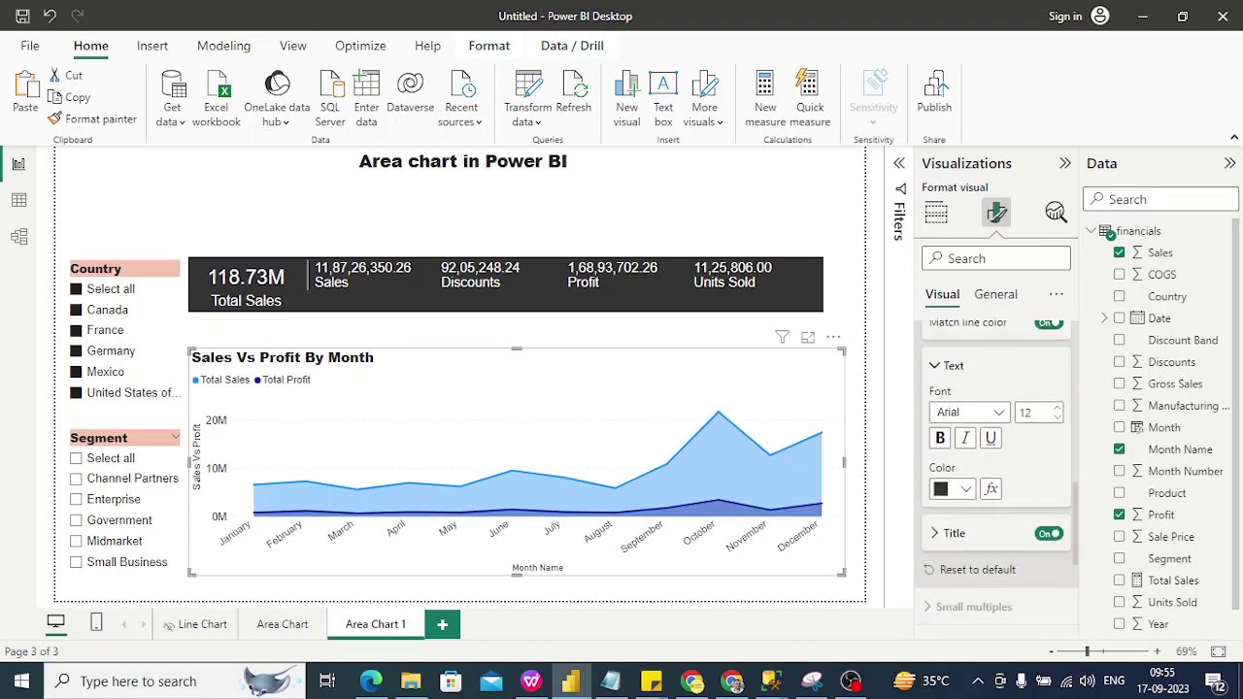
scroll(995, 476, down, 2)
scroll(995, 476, up, 8)
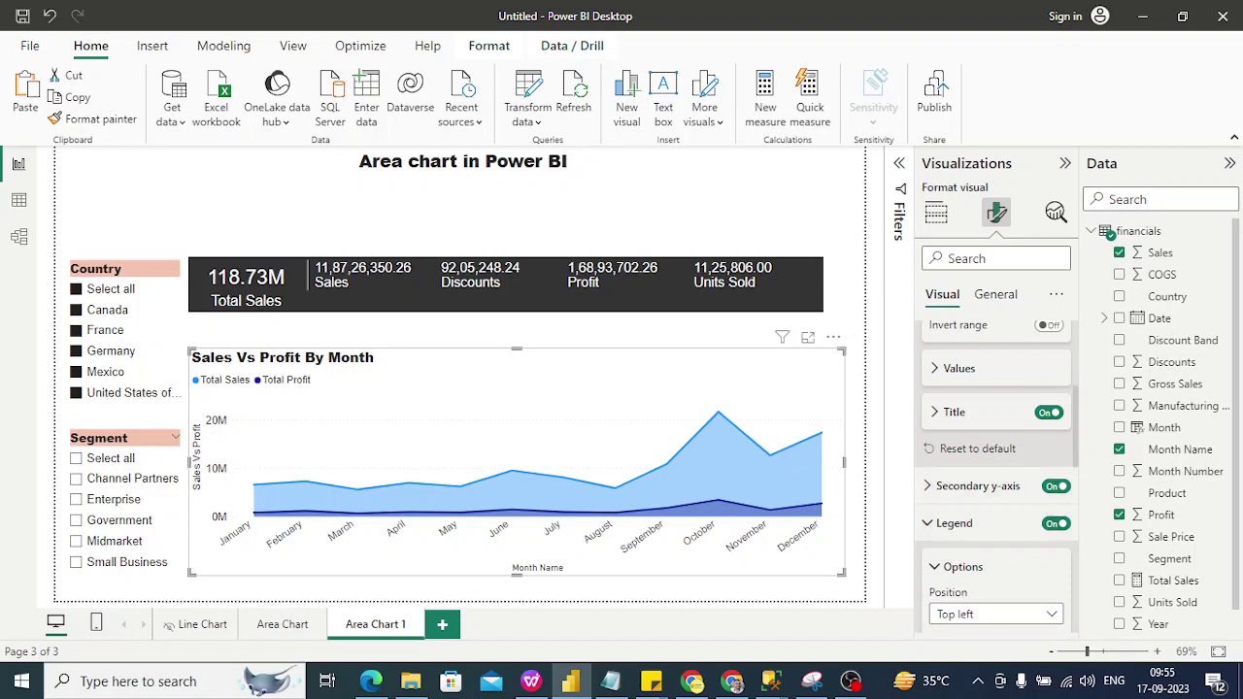
click(954, 522)
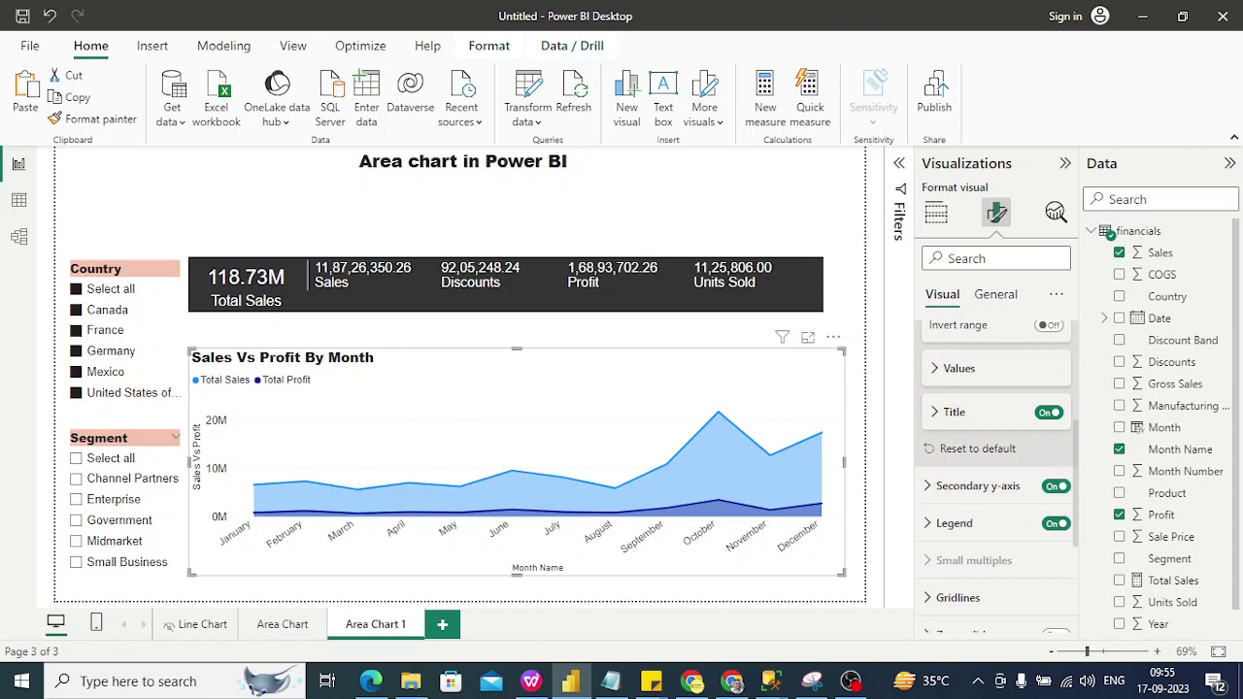
Set the Total Sales line colour in the area chart to the red hex value #D40400
scroll(996, 476, down, 3)
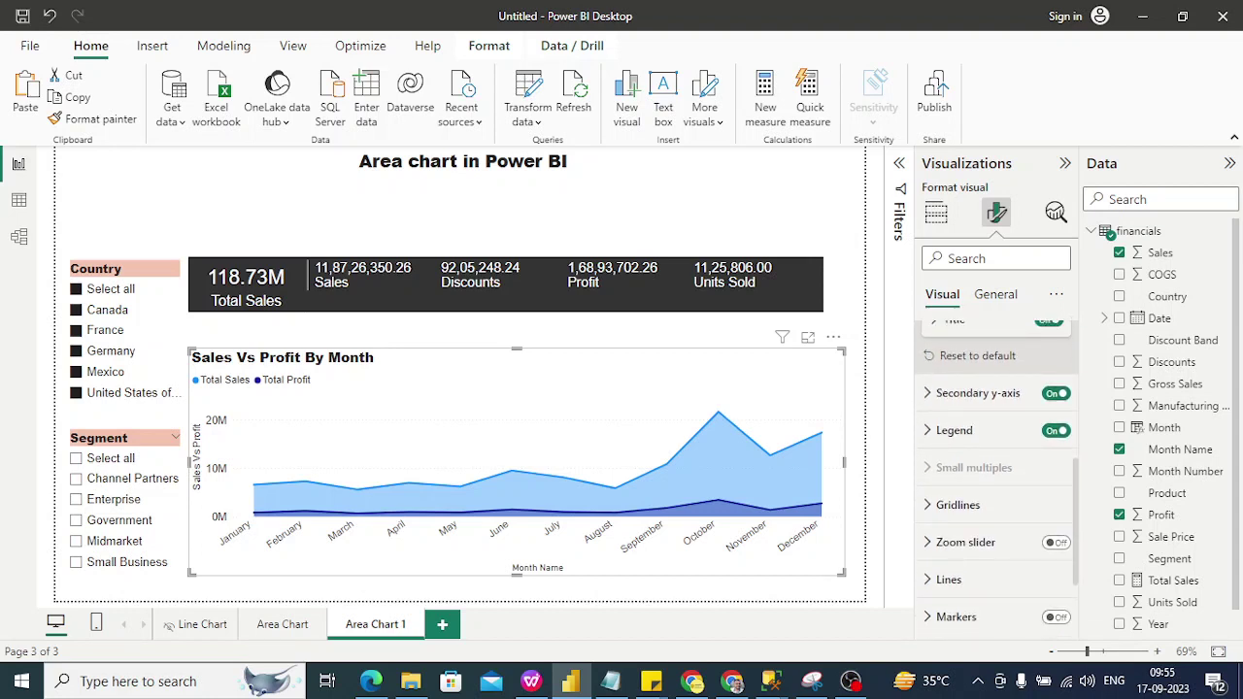
click(949, 579)
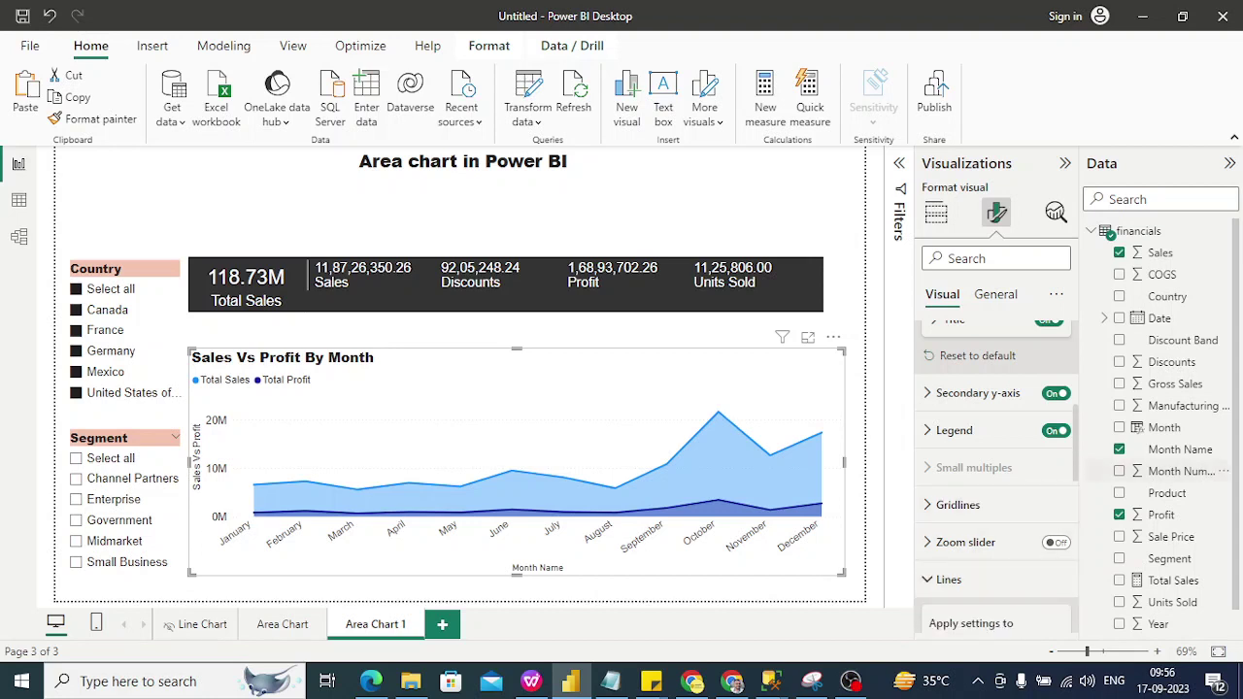
scroll(996, 475, down, 4)
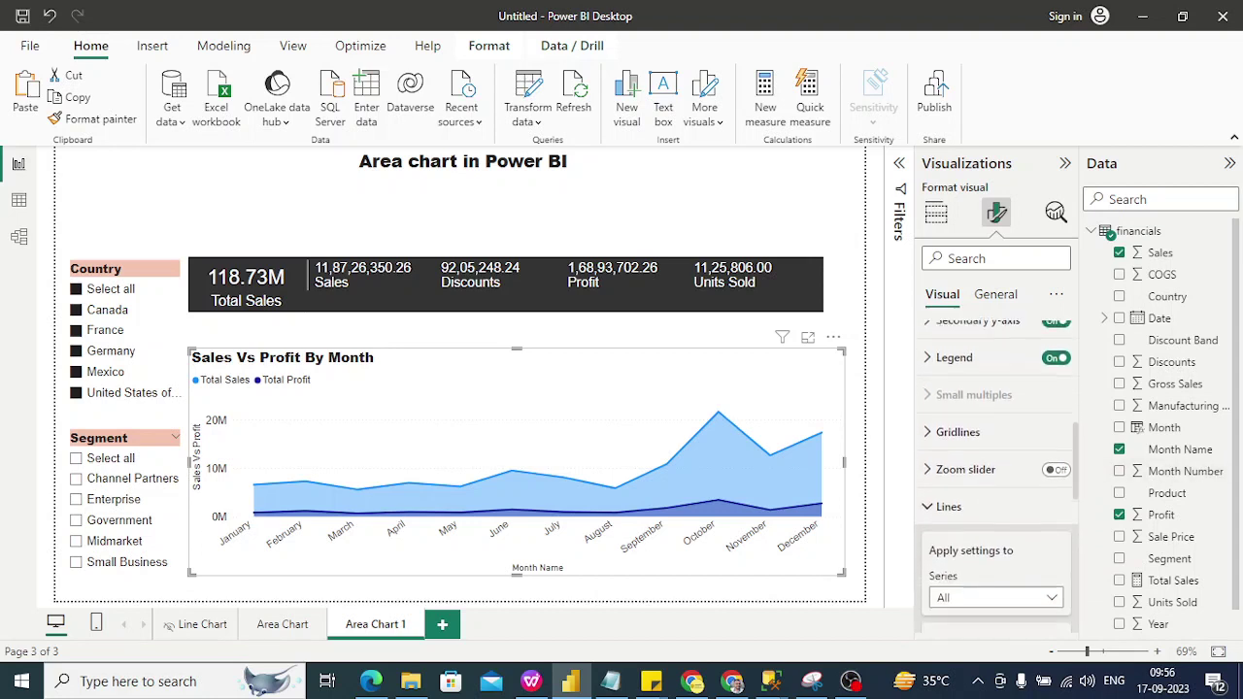
scroll(996, 476, down, 3)
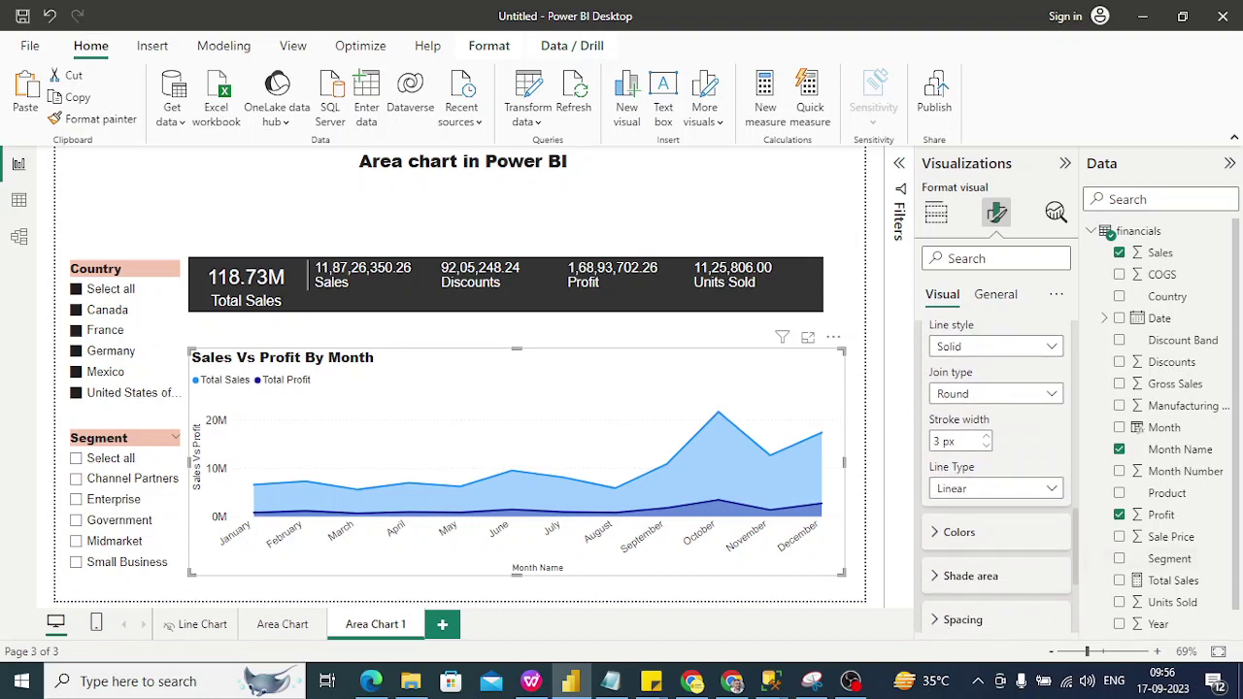
click(958, 532)
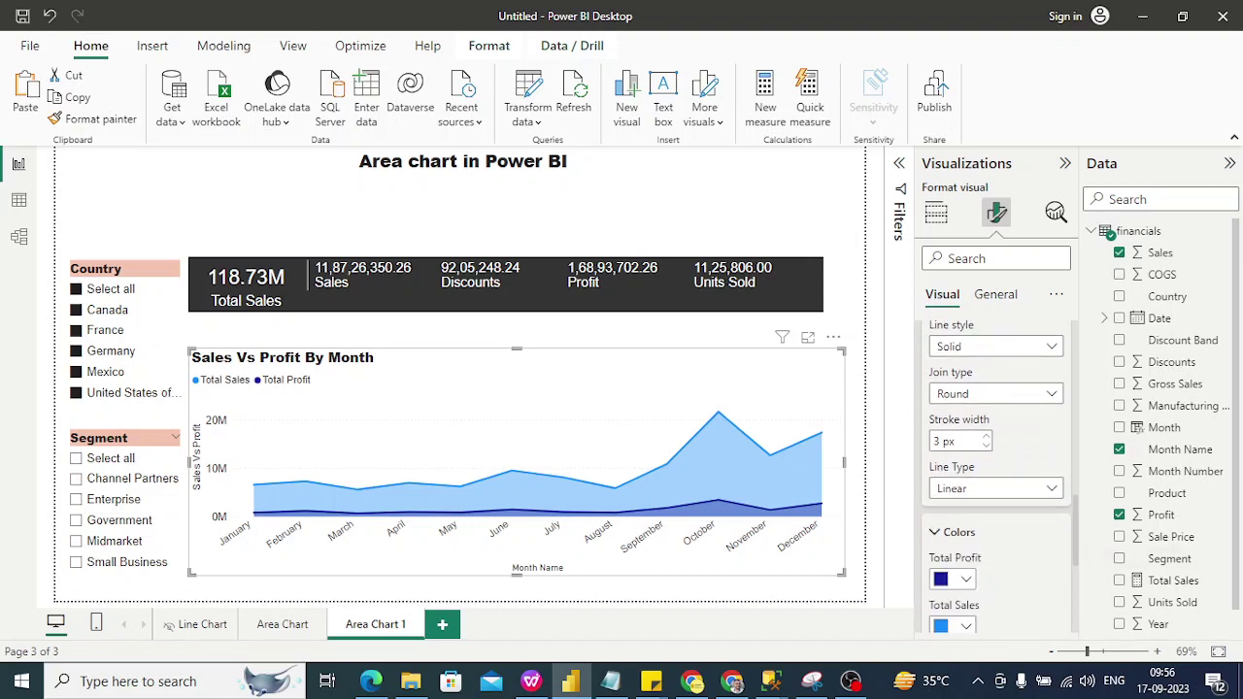
click(953, 578)
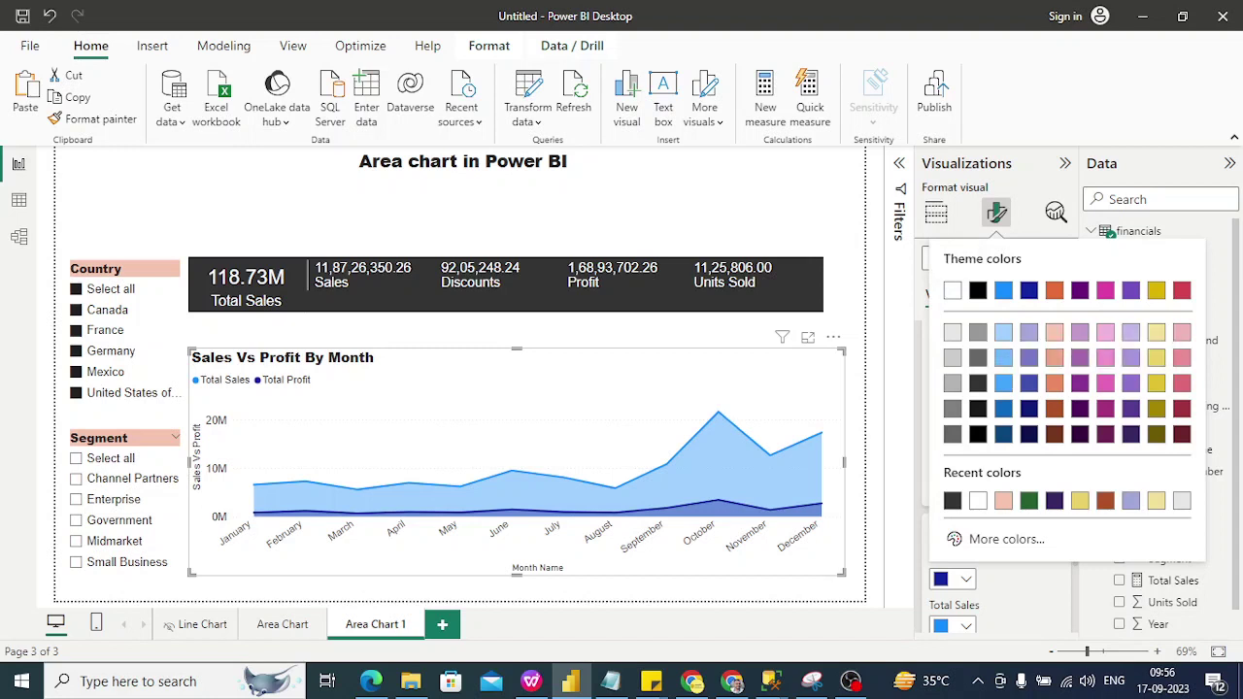
key(Escape)
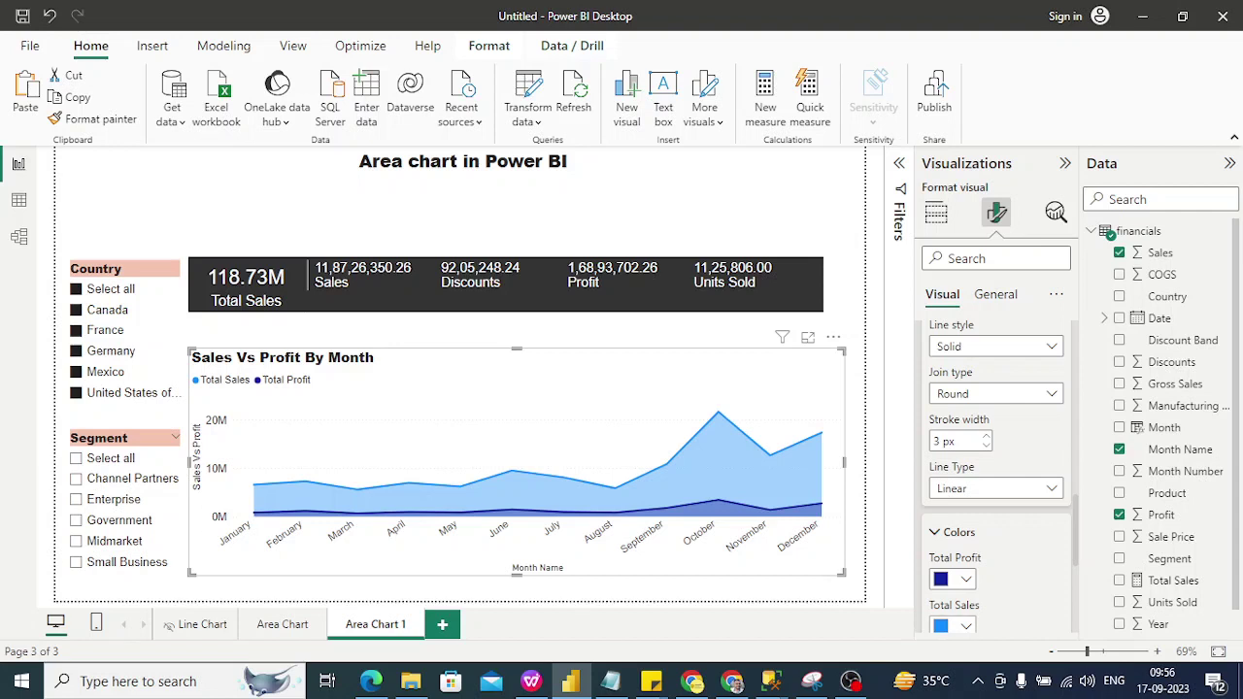
click(952, 625)
click(1006, 586)
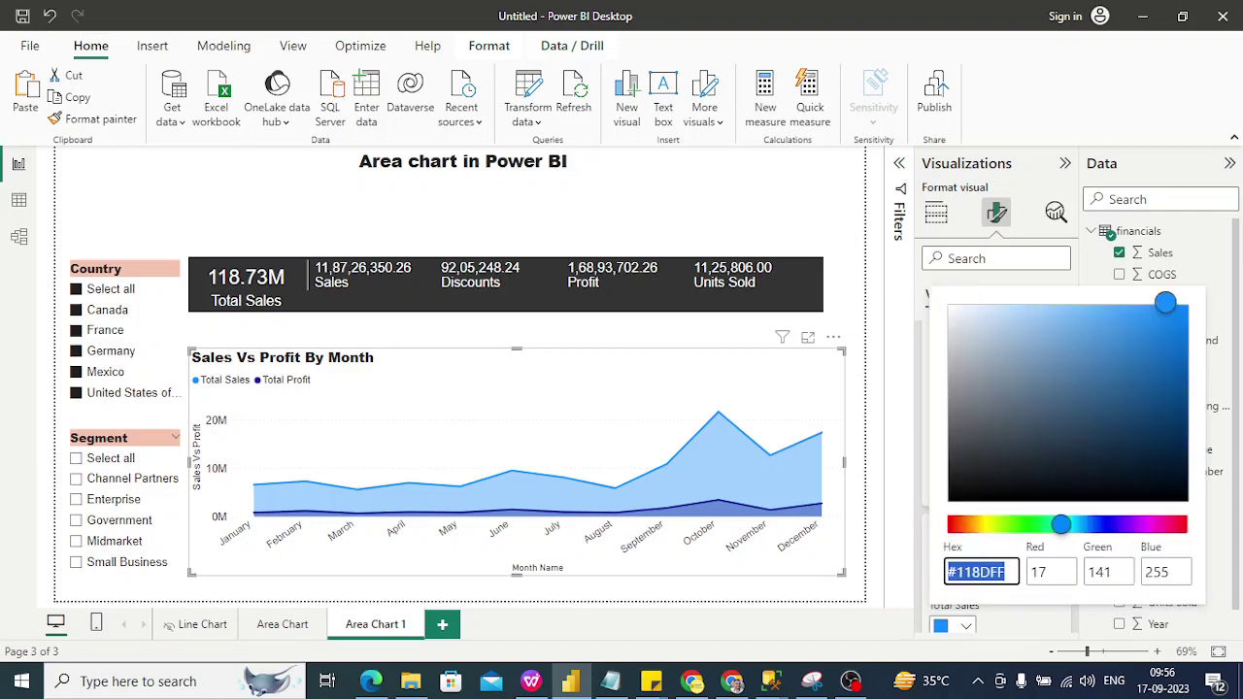
key(BackSpace)
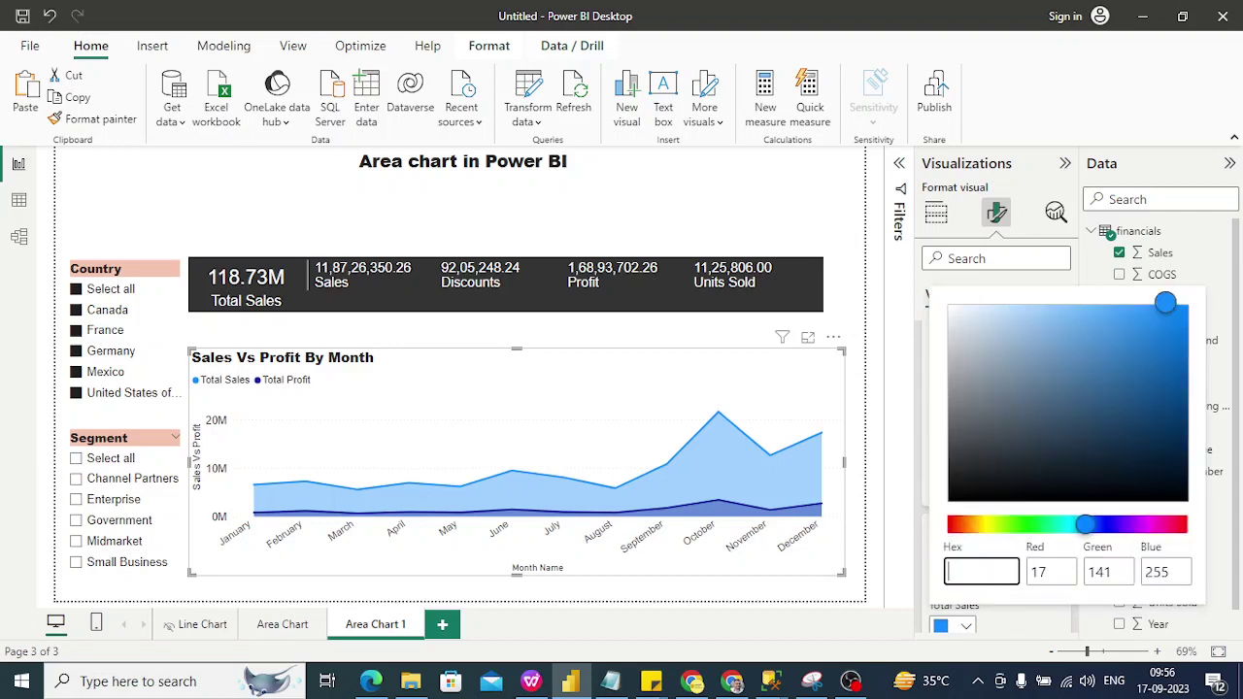
text(D40400)
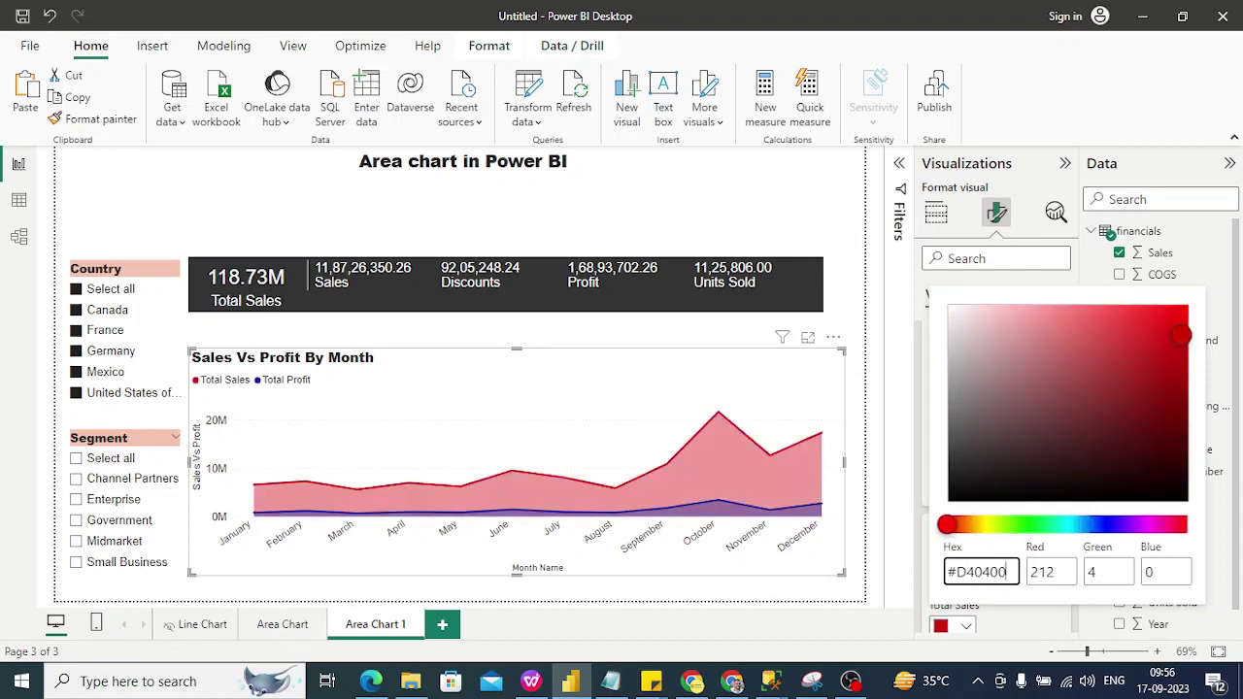
key(Return)
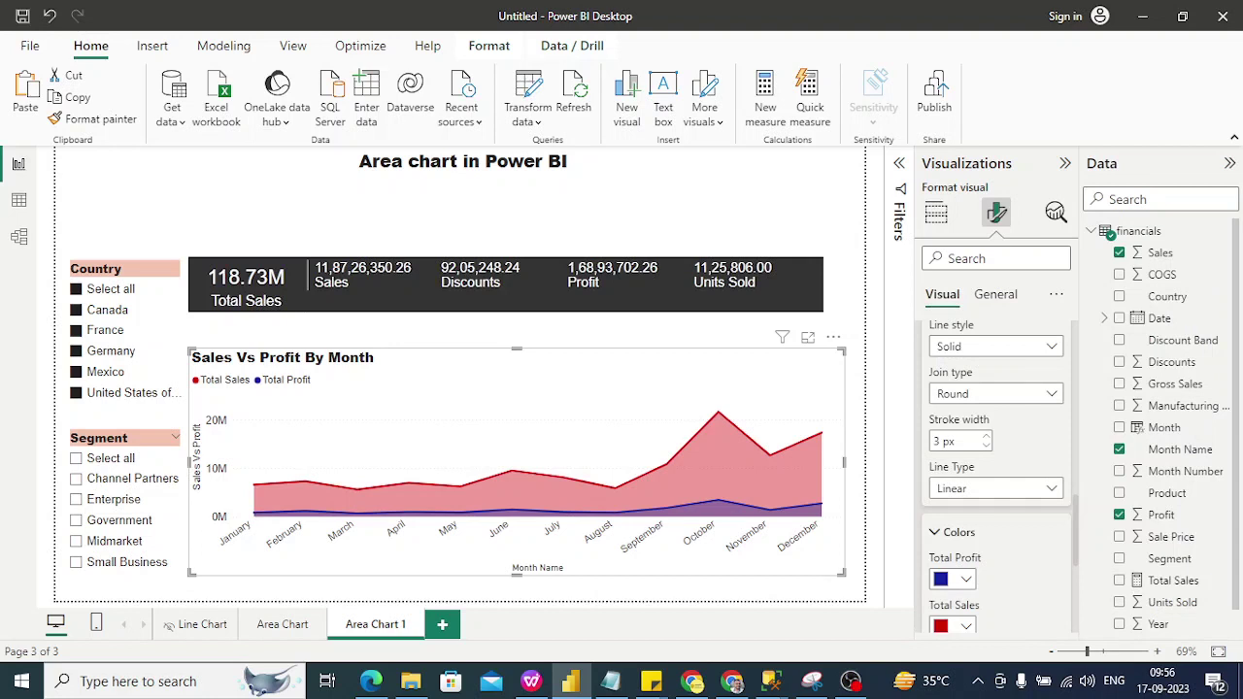
Try the dark grey shade from the theme's black column as the Total Profit line colour
click(953, 578)
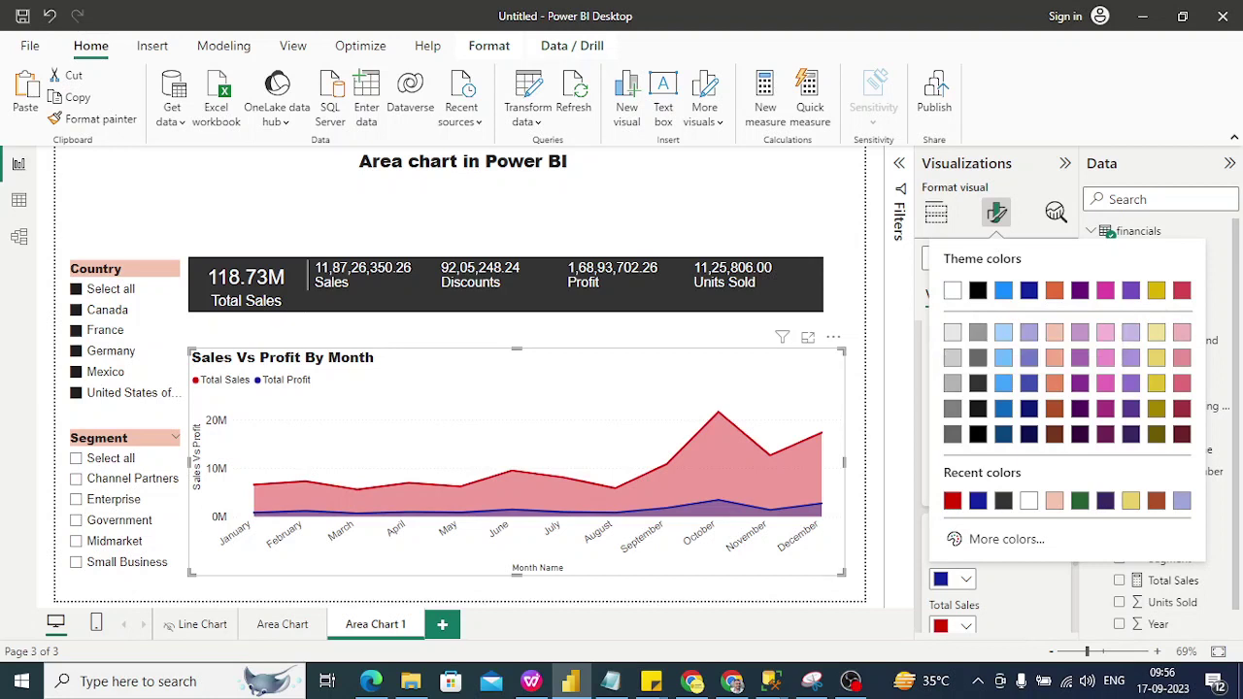
click(977, 383)
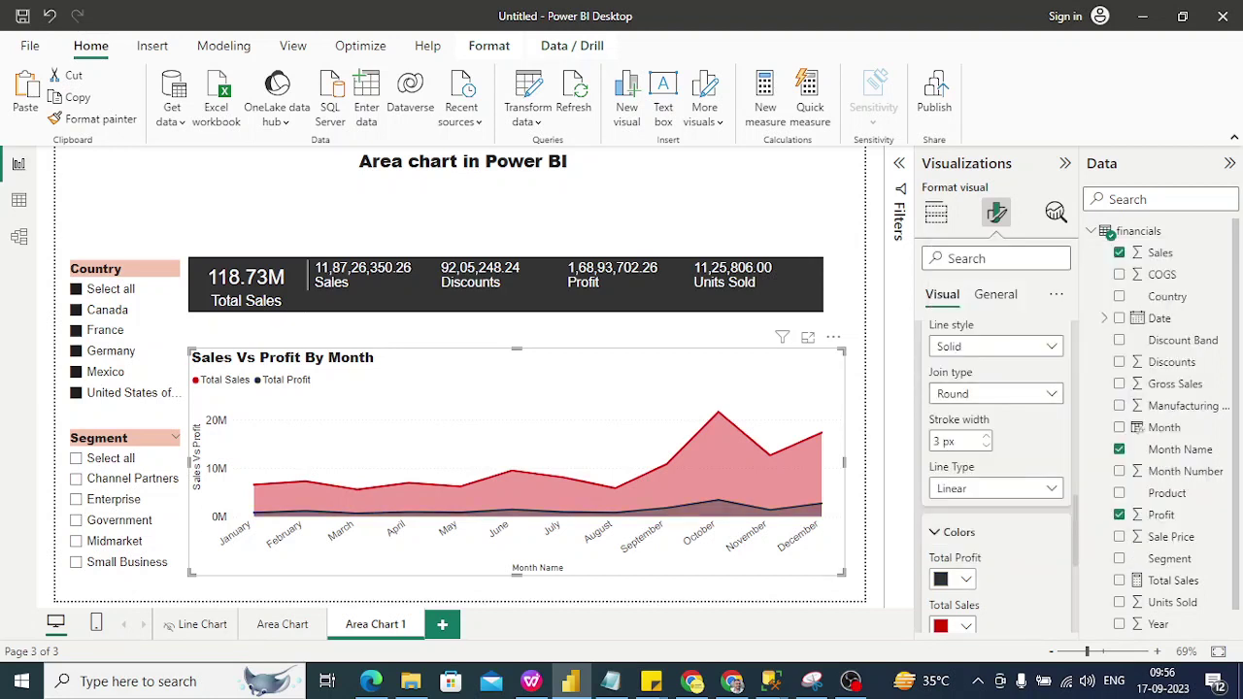
Set the Total Profit line colour to the darkest shade in the theme's yellow column and close the line colour settings
click(951, 579)
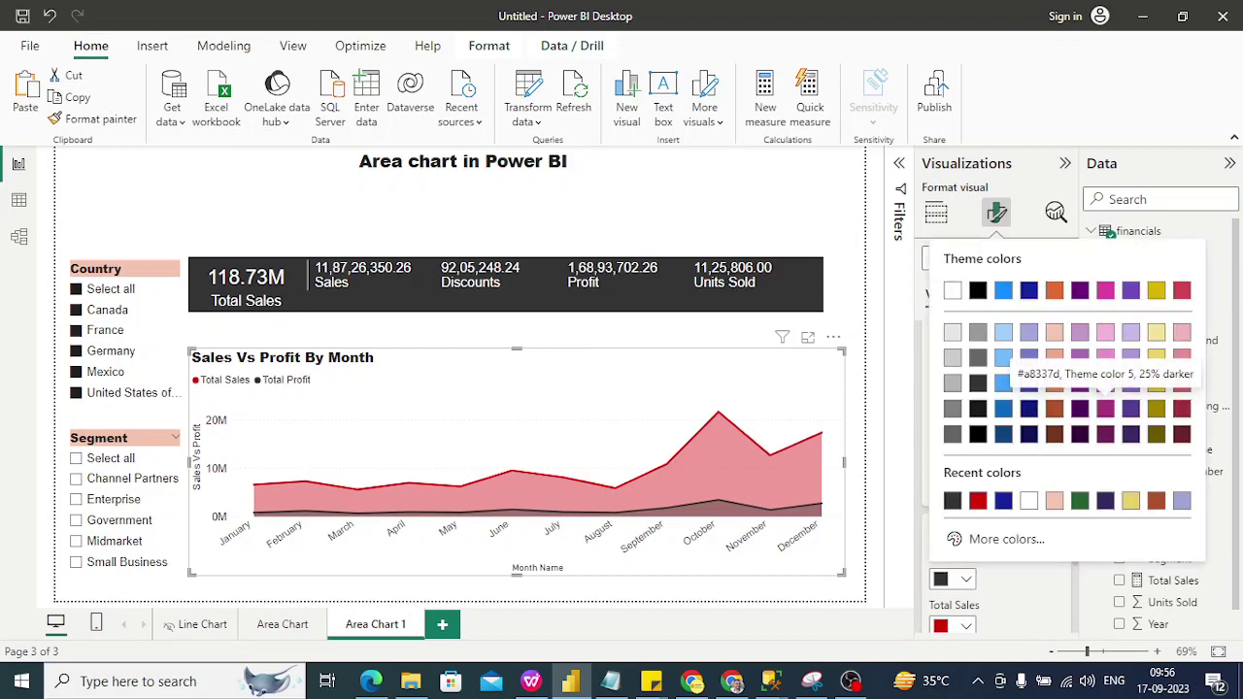
click(1155, 434)
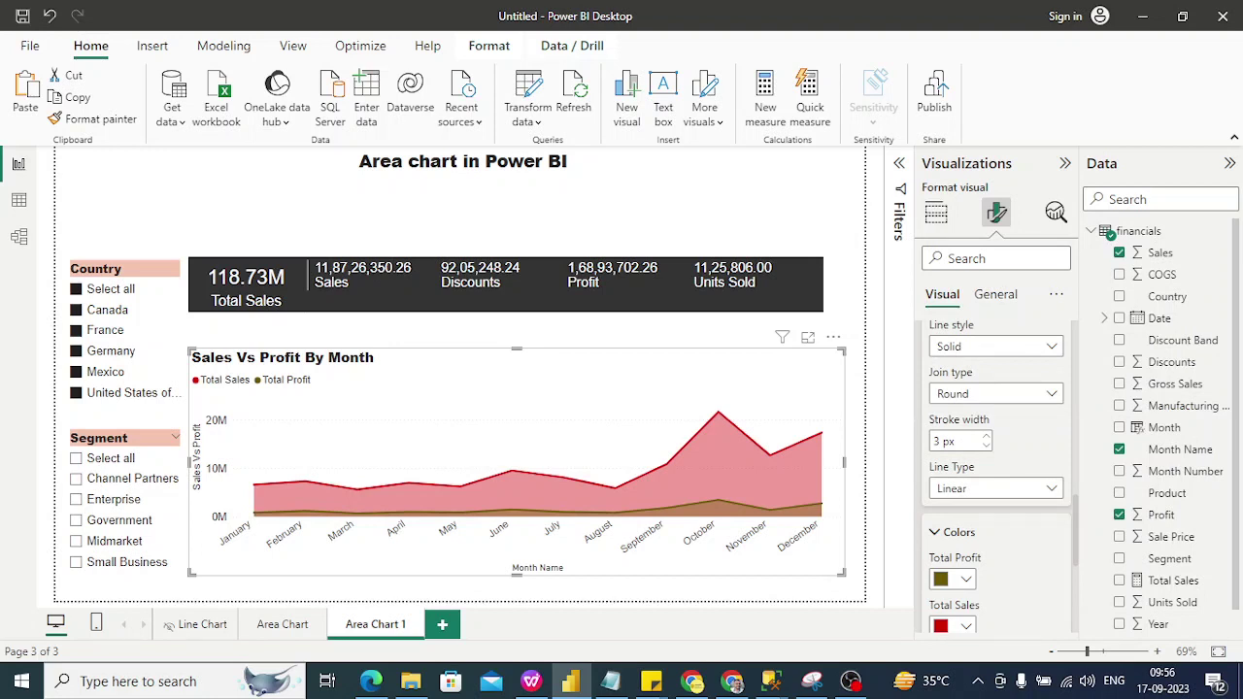
click(936, 532)
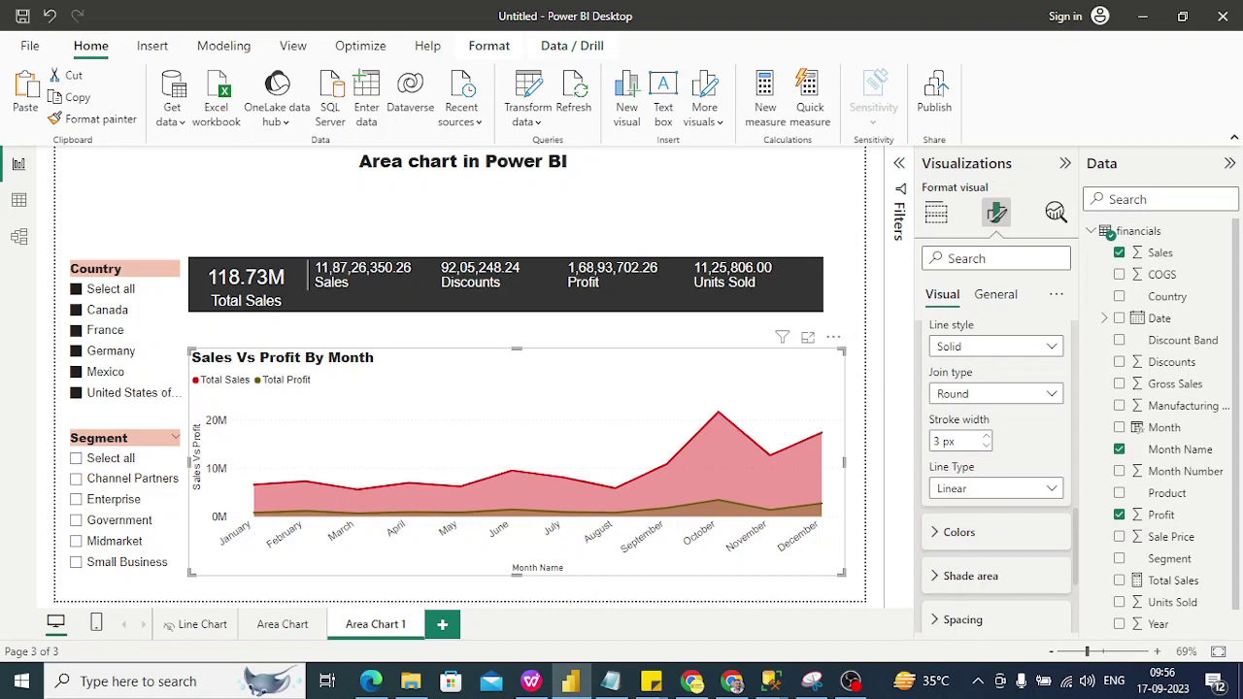
Close the line settings and turn on markers and data labels for the area chart
scroll(995, 476, up, 4)
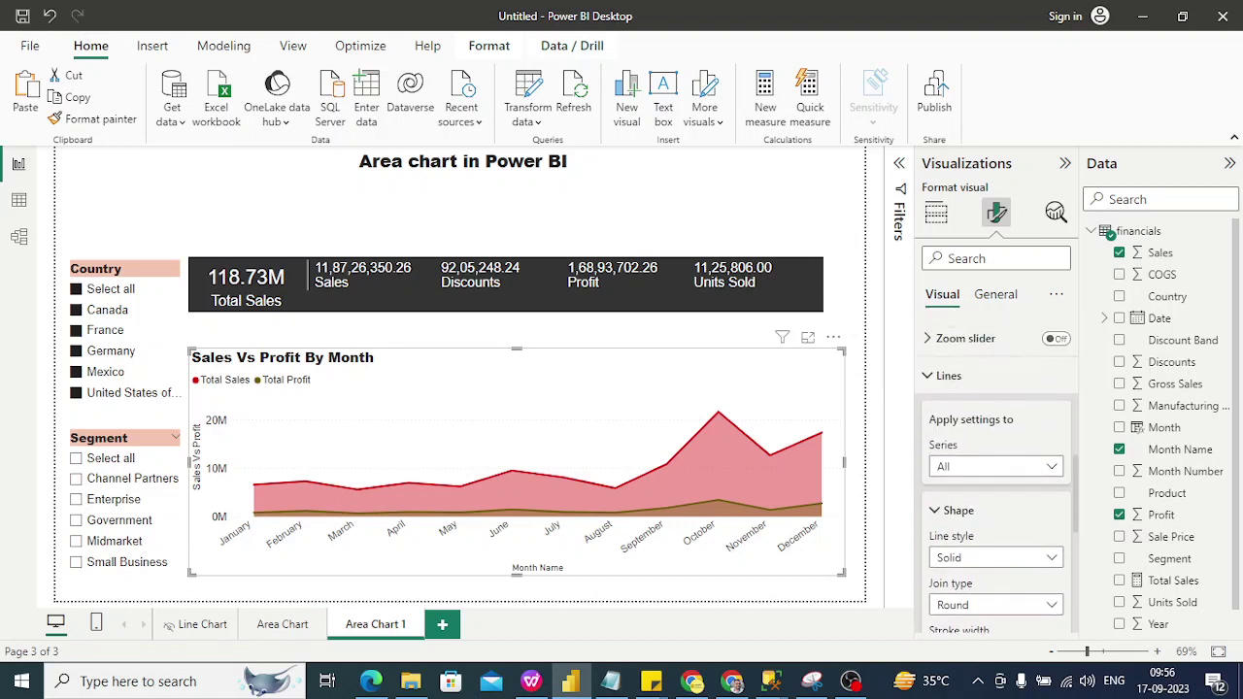
click(995, 466)
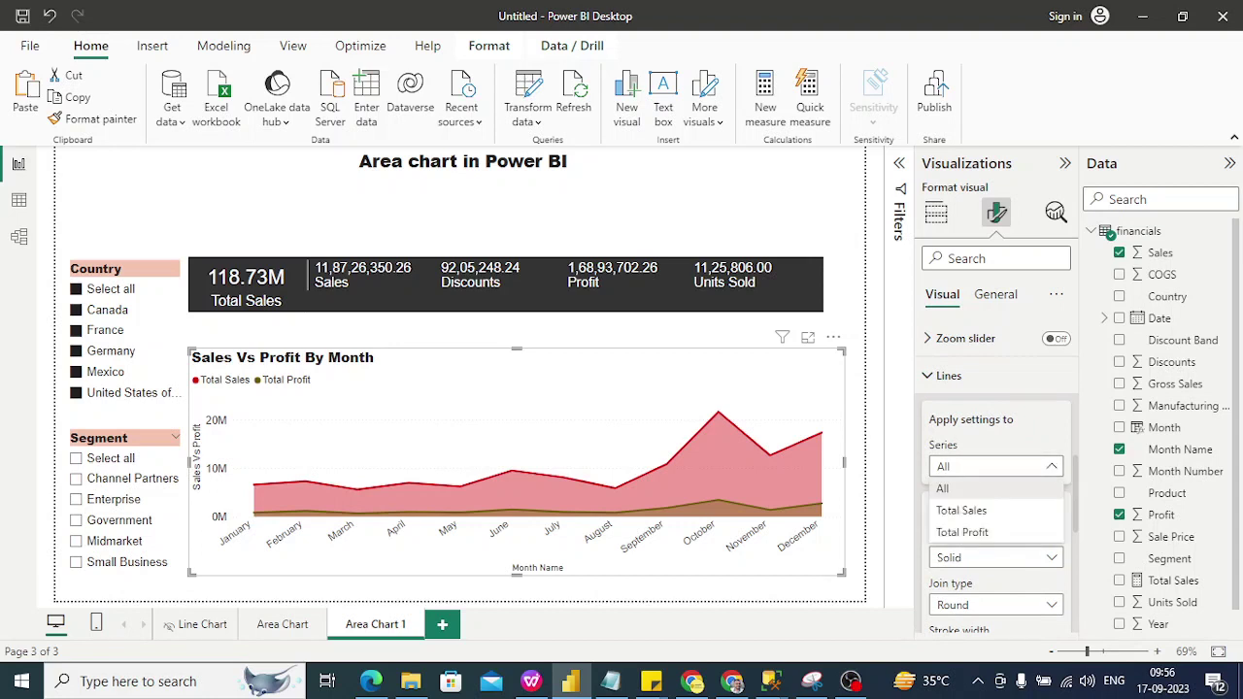
click(995, 466)
click(948, 378)
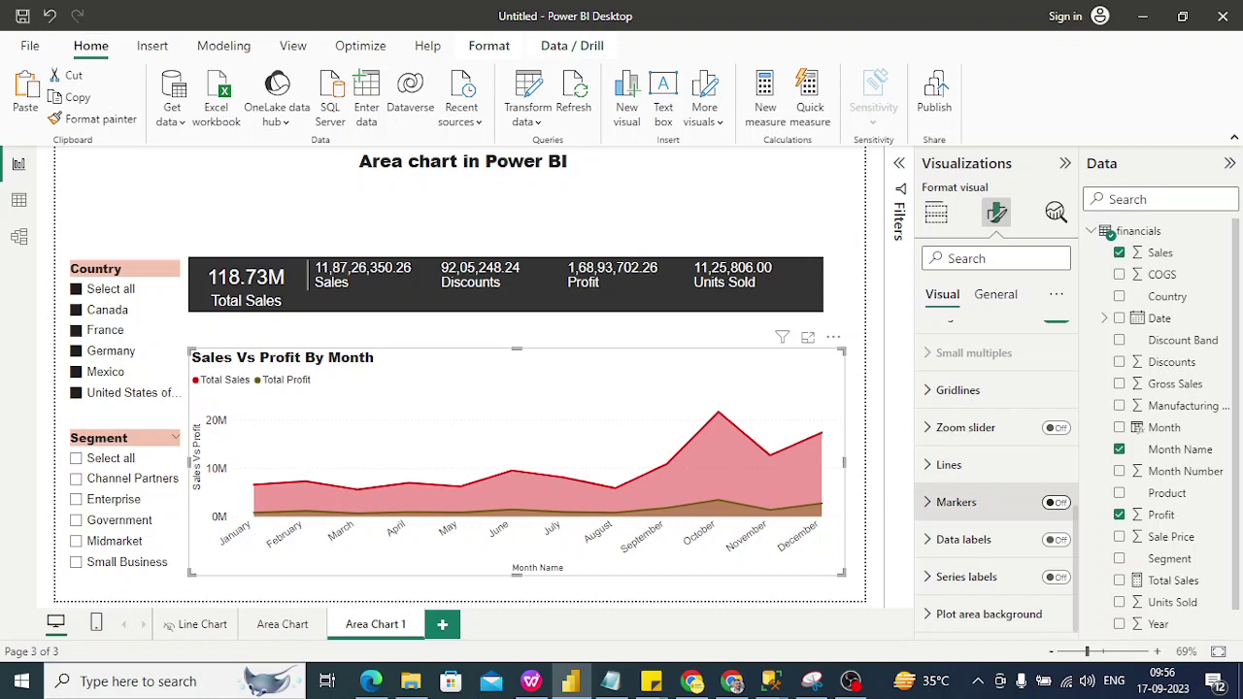
click(1055, 502)
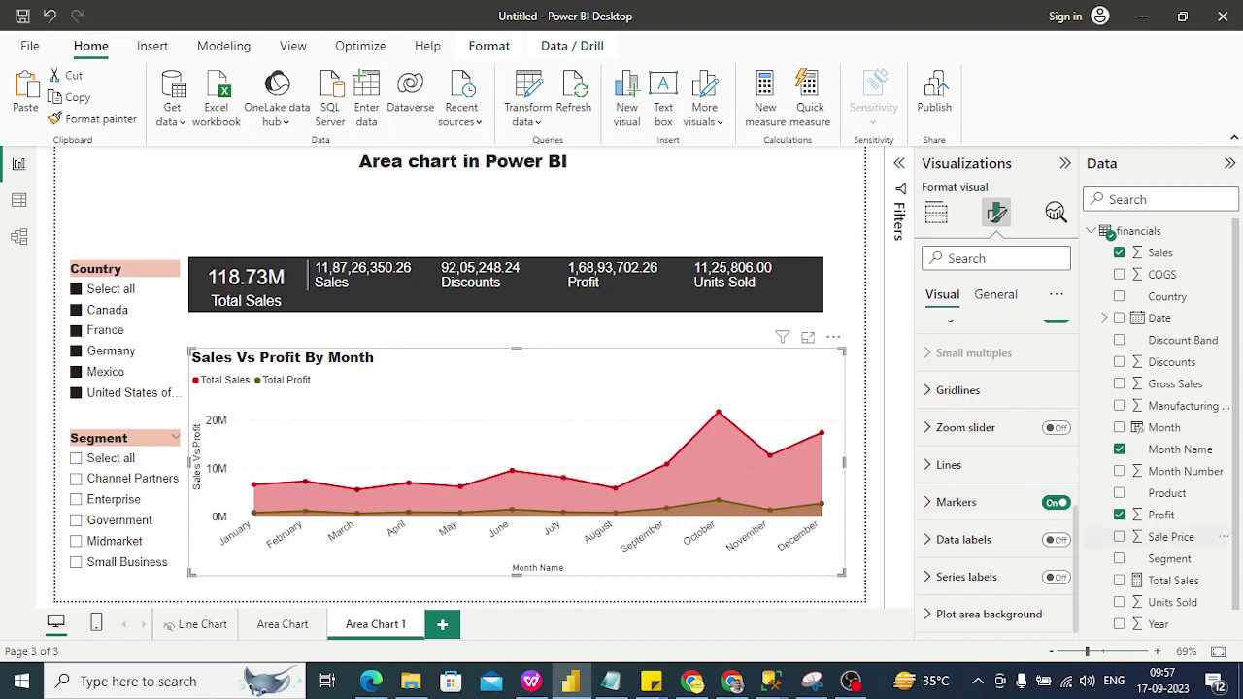
click(1056, 539)
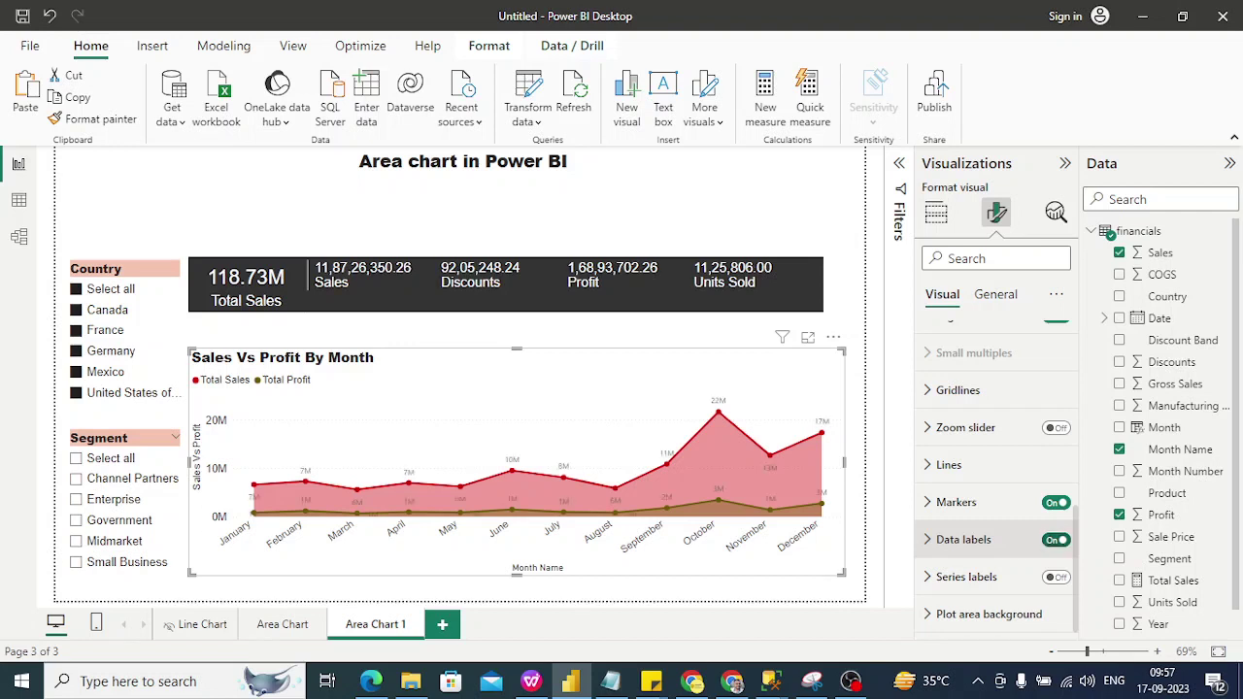
Set the area chart's data label values to the Arial font at size 11
click(961, 539)
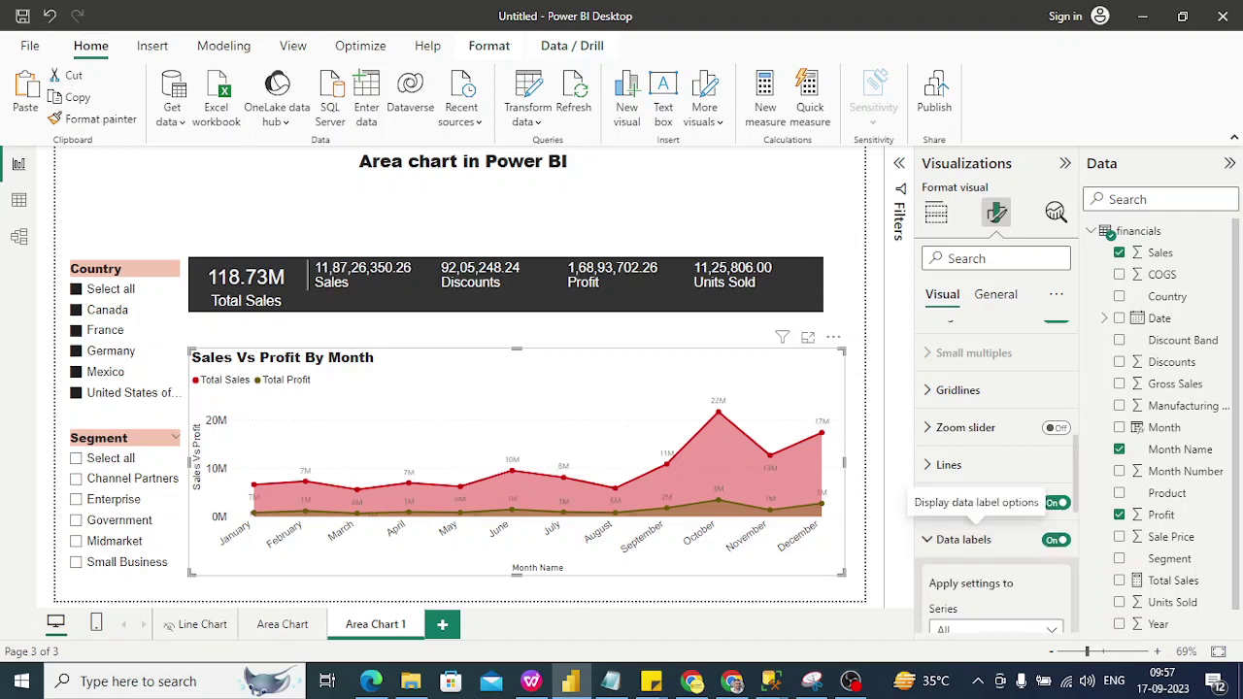
scroll(996, 476, down, 4)
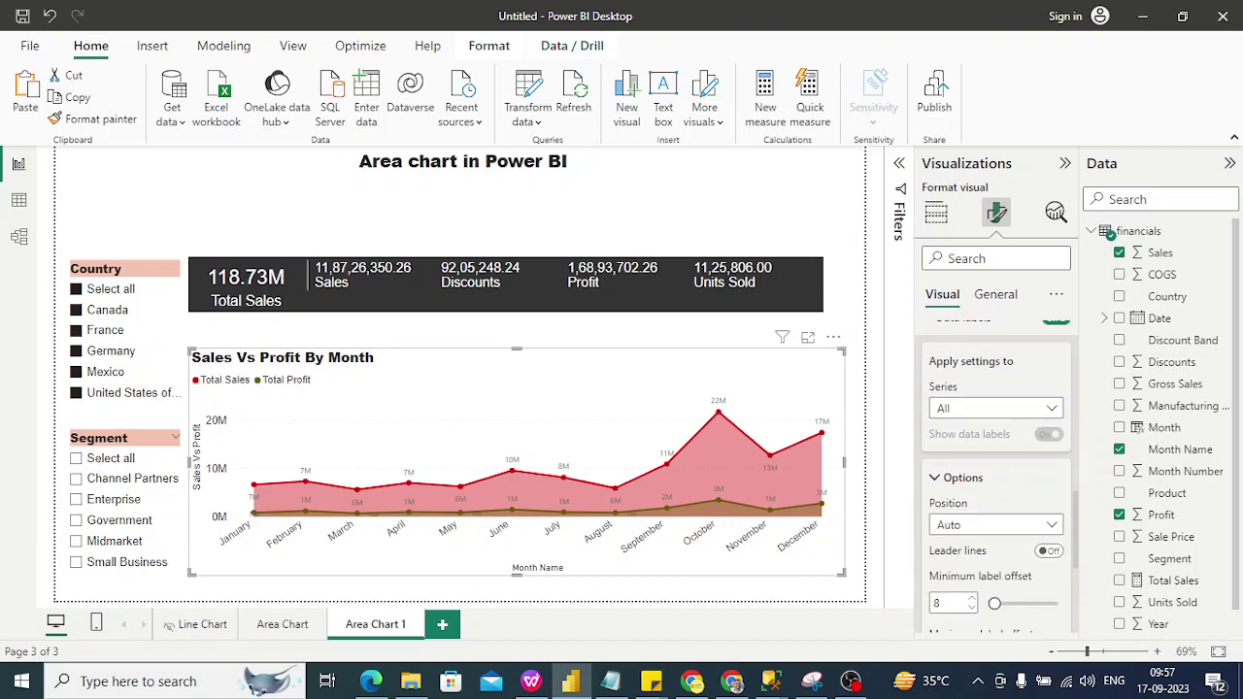
scroll(997, 476, down, 4)
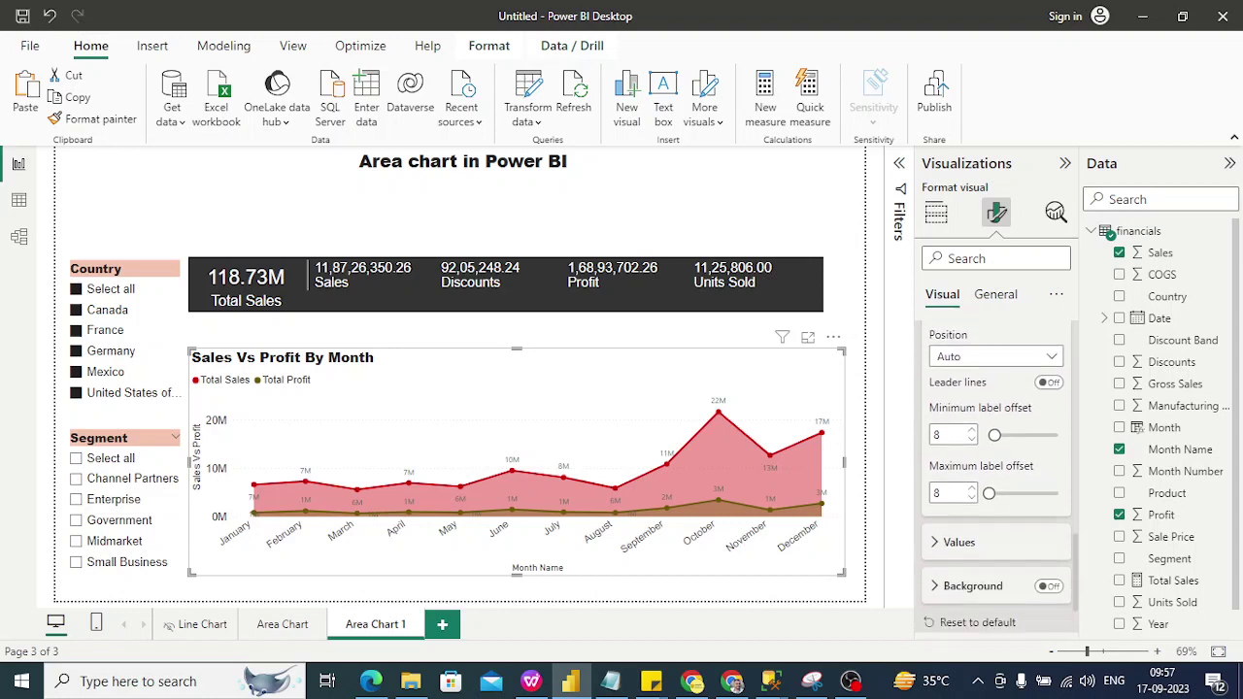
click(959, 542)
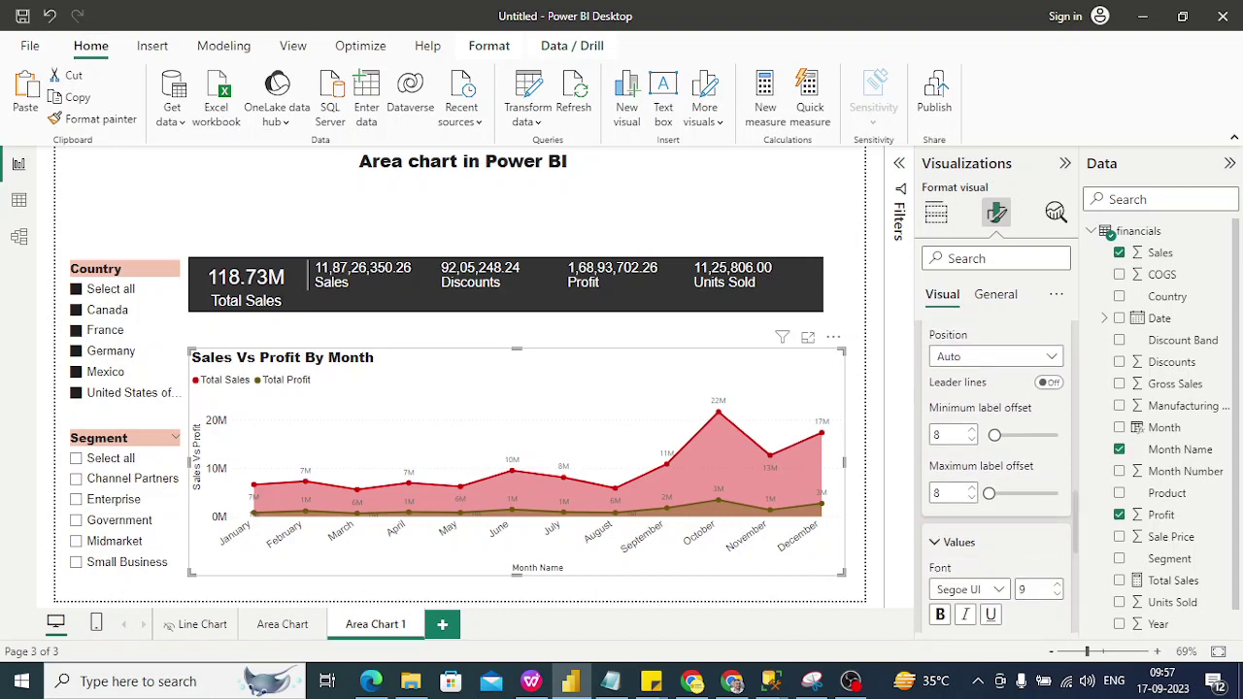
click(970, 590)
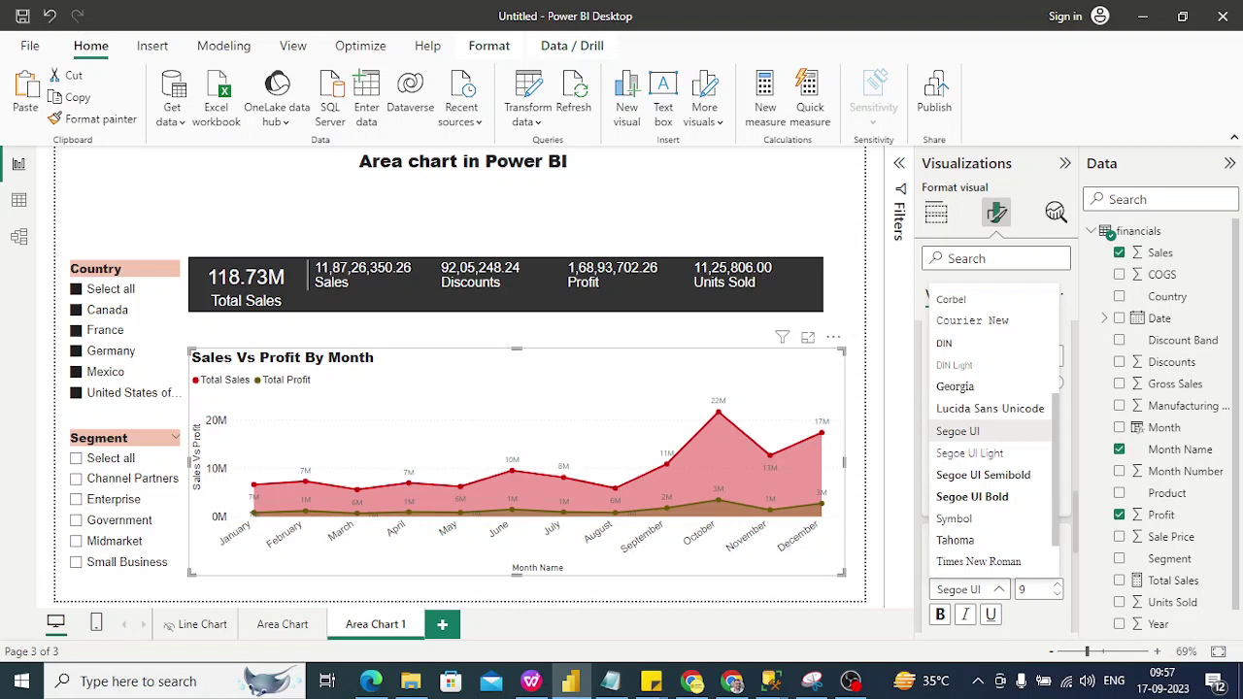
scroll(990, 427, up, 5)
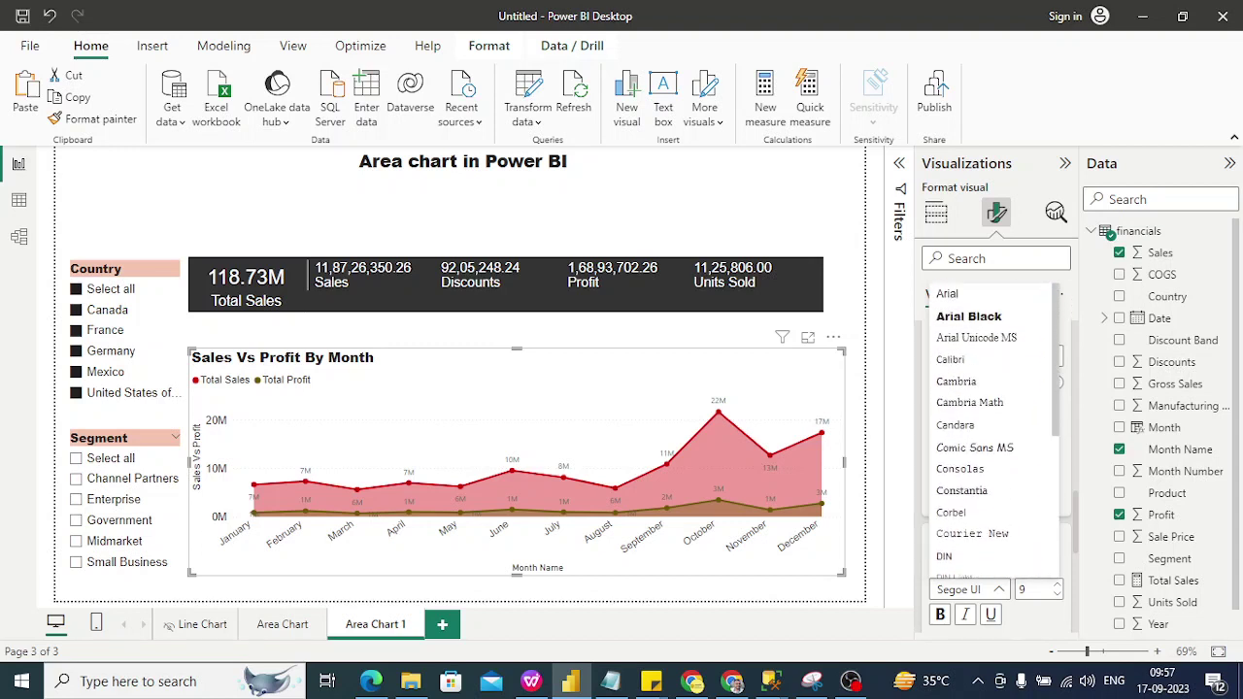
click(946, 293)
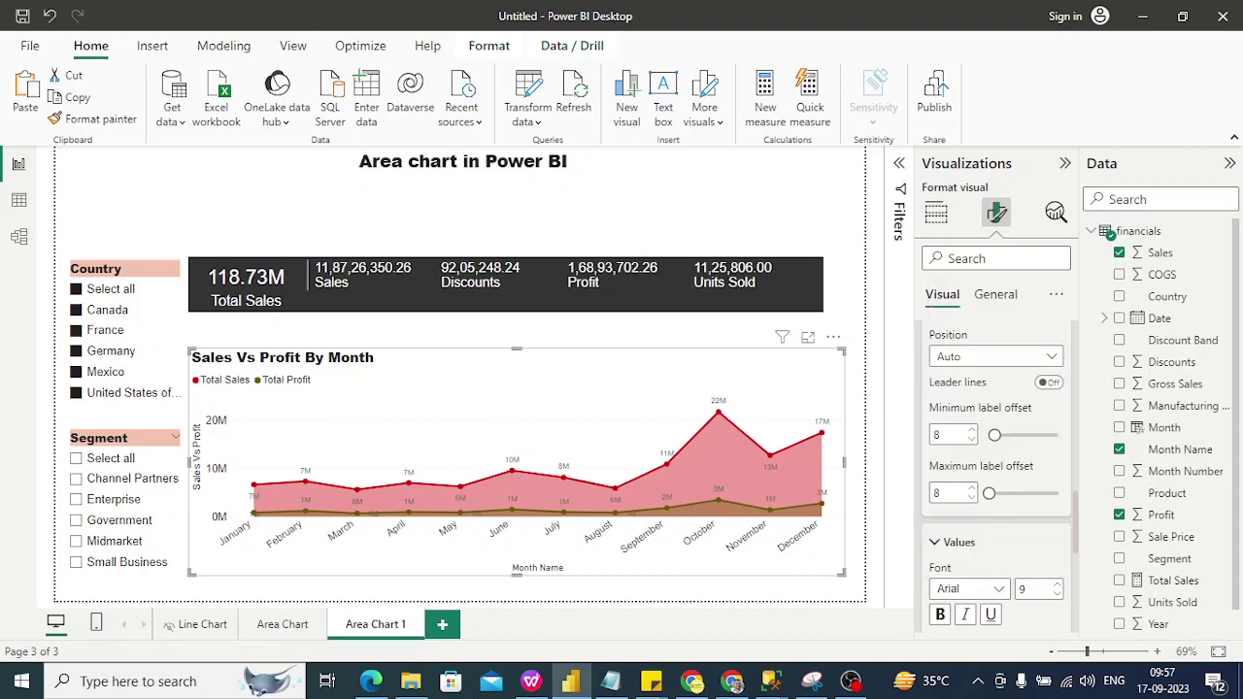
click(1056, 584)
click(1057, 584)
Colour the data label values with the base crimson red of the theme colours
scroll(996, 476, down, 5)
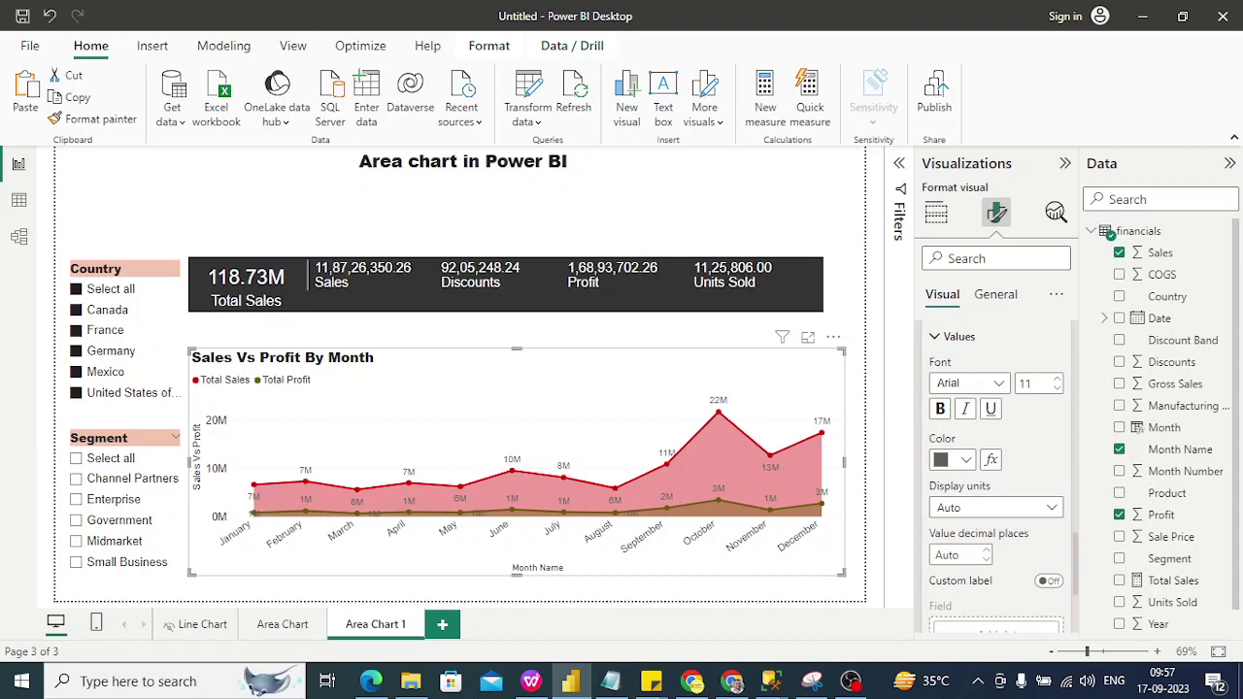
click(965, 459)
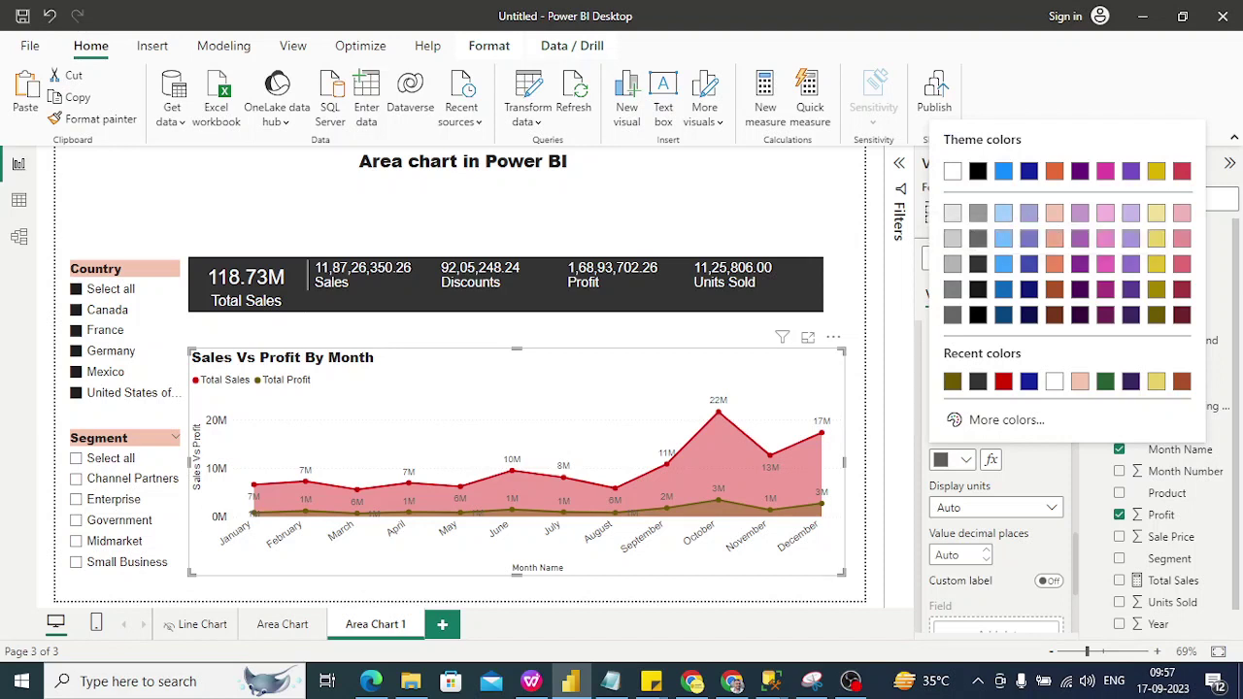
click(1180, 170)
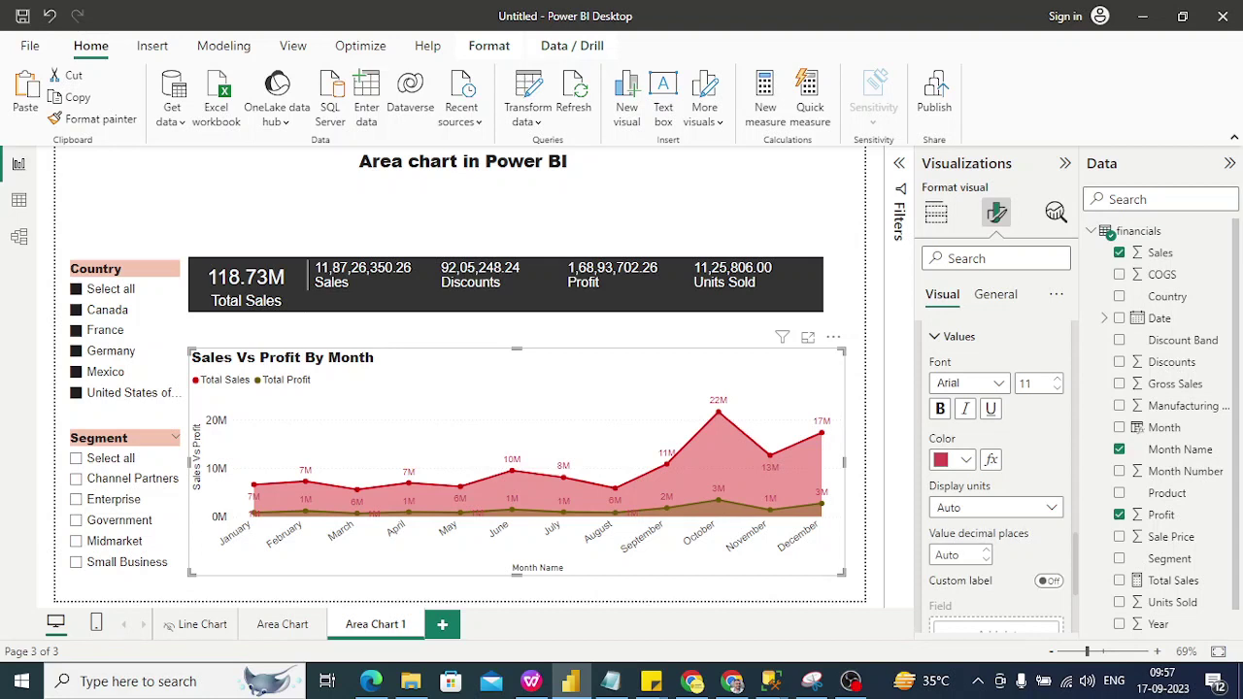
Try a background behind the area chart's data labels and switch it off again
scroll(995, 466, up, 5)
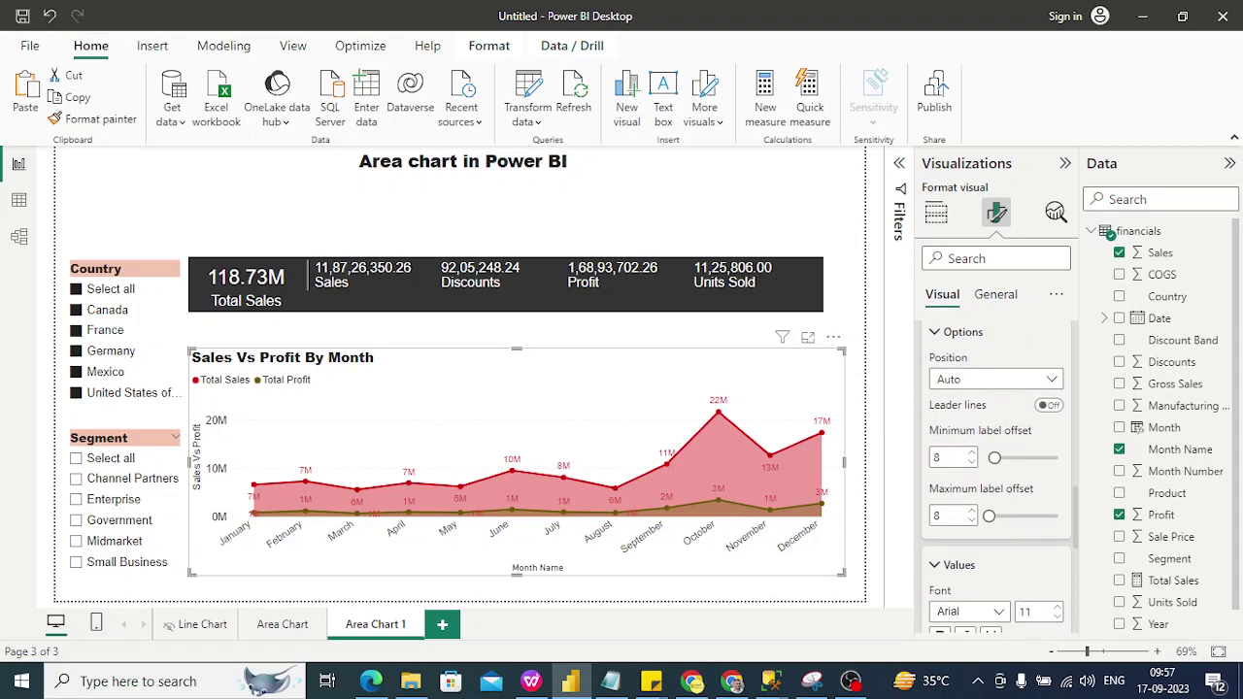
click(936, 565)
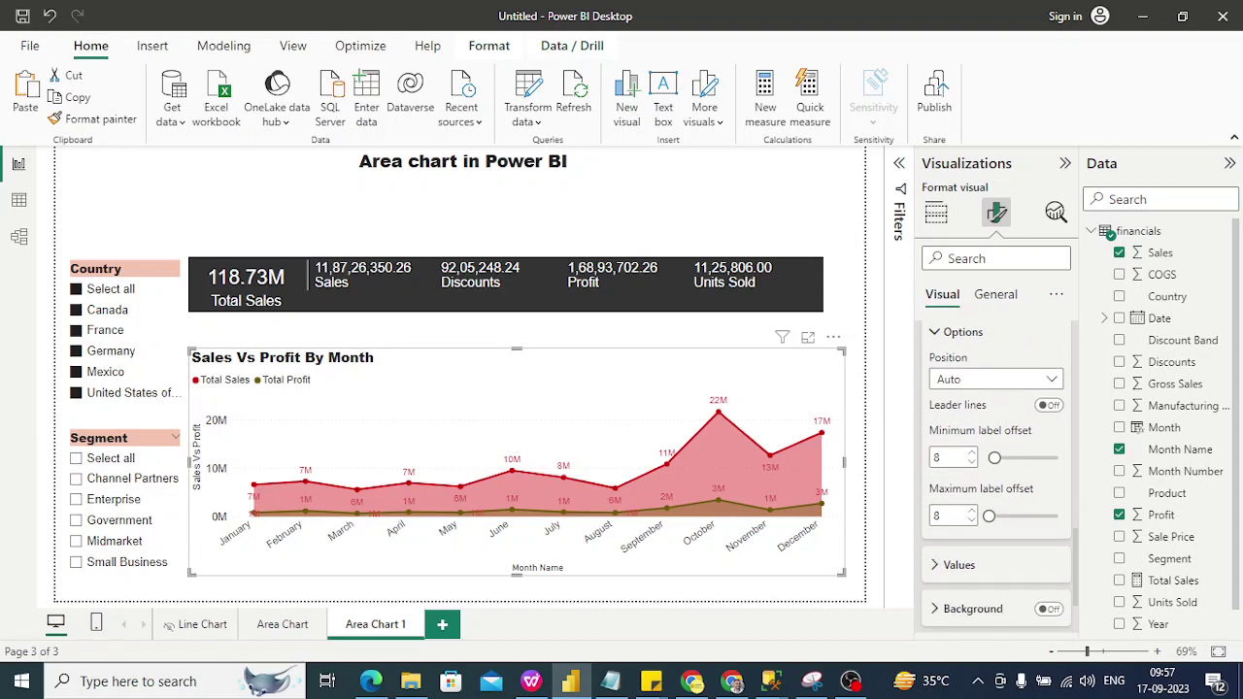
click(935, 332)
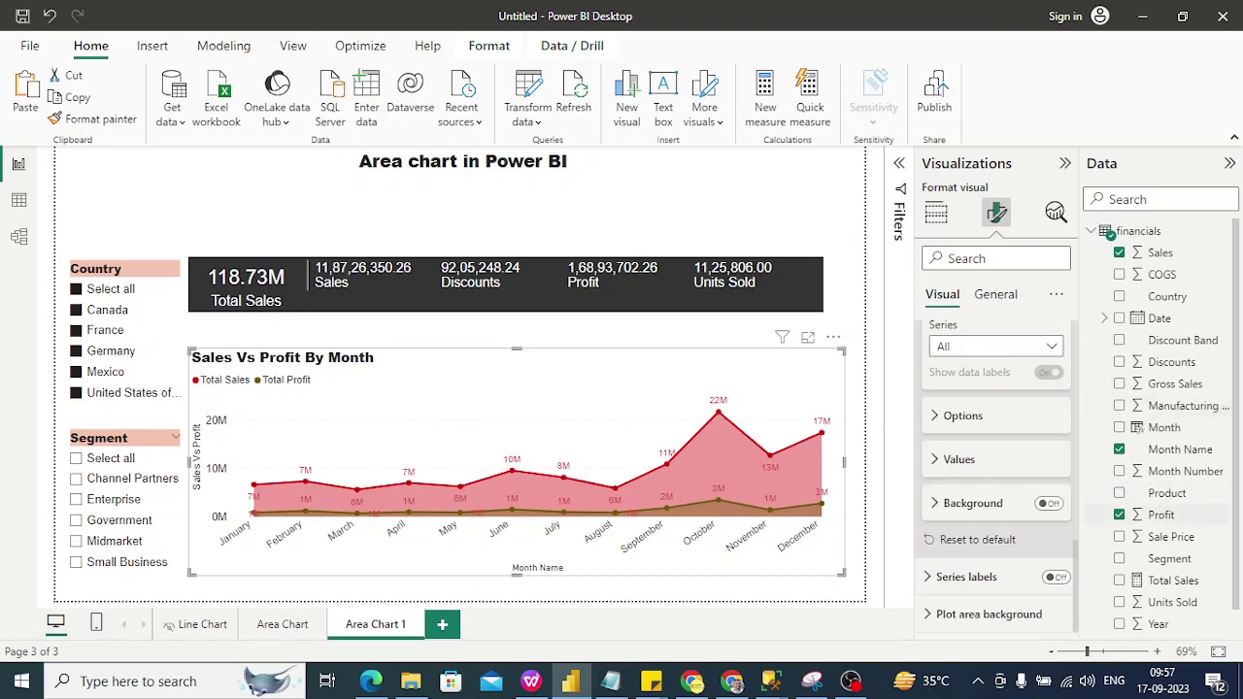
click(1049, 503)
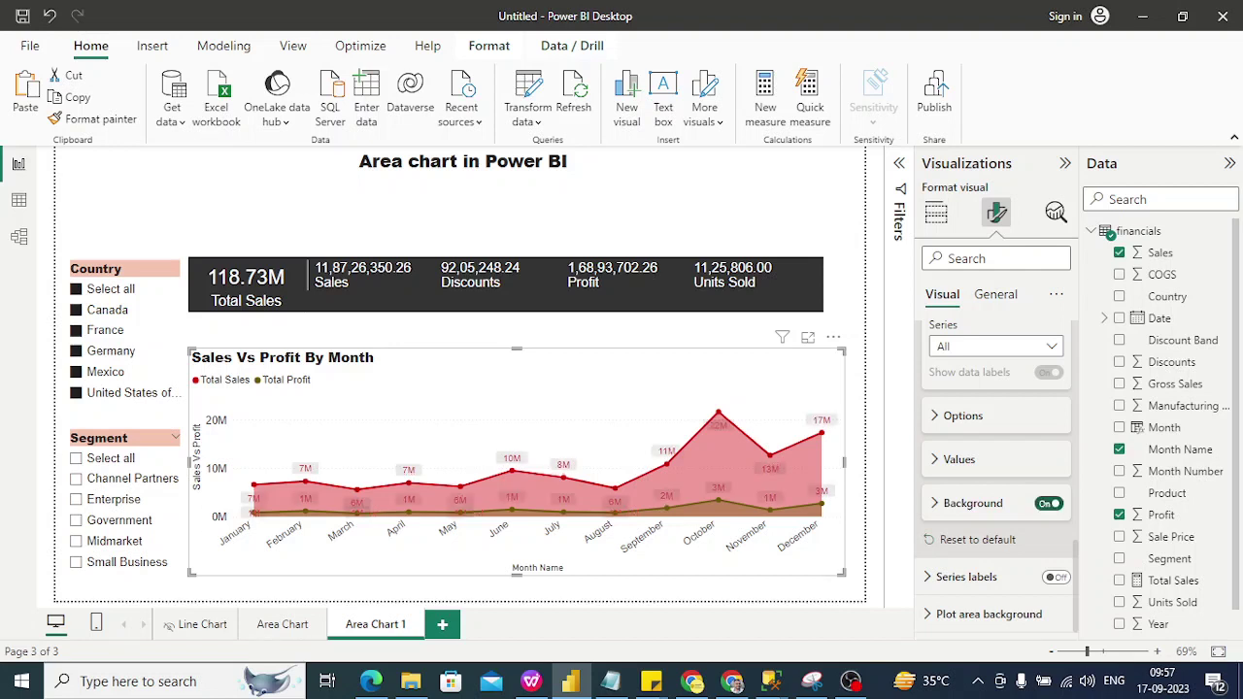
click(1048, 503)
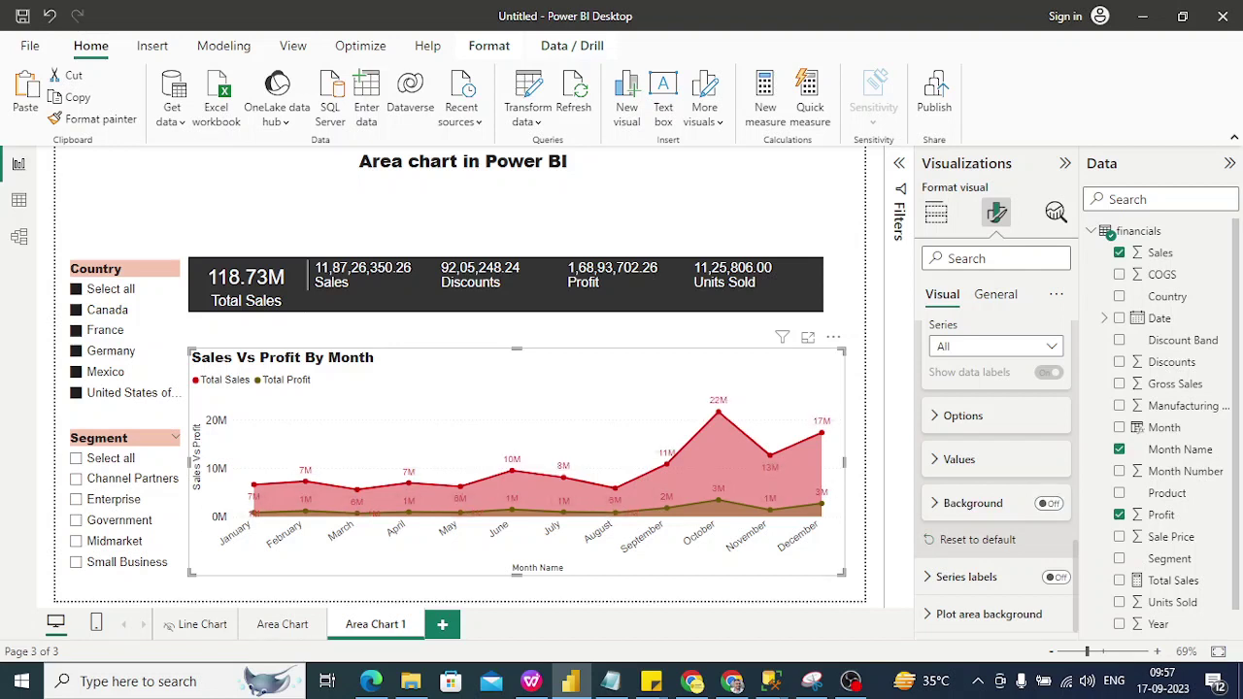
Turn on a visual border around the area chart and deselect it
click(995, 294)
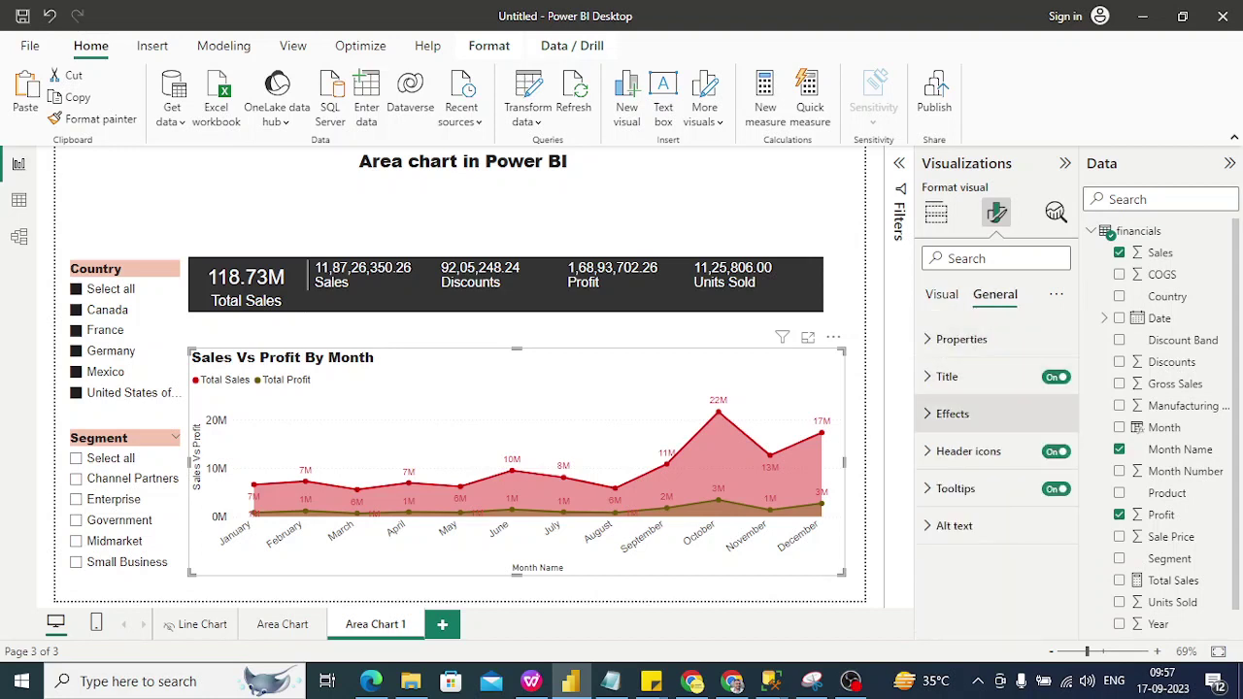
click(953, 414)
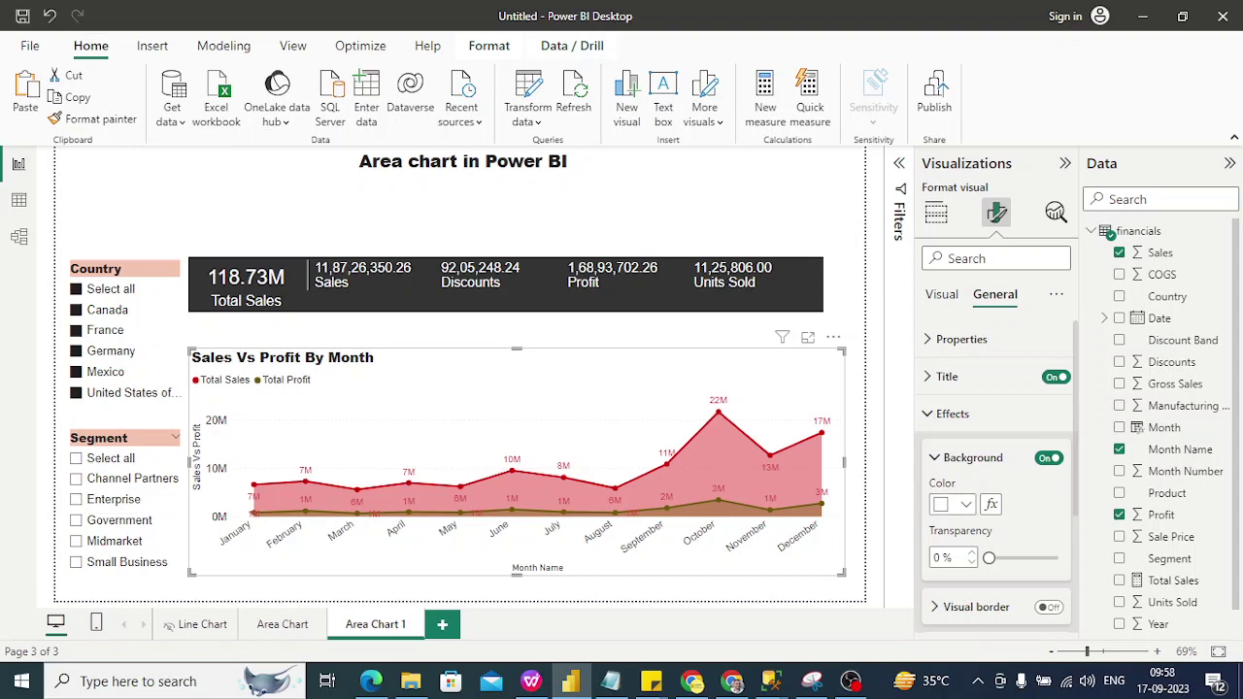
scroll(996, 476, down, 2)
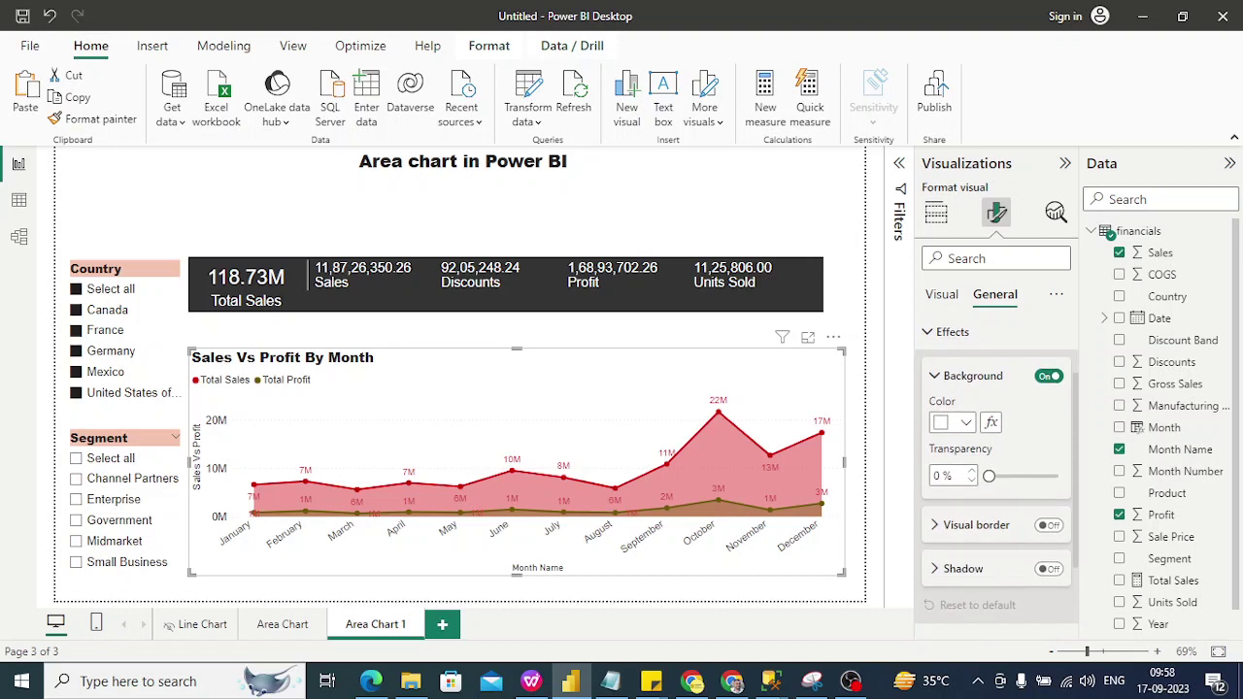
click(1049, 524)
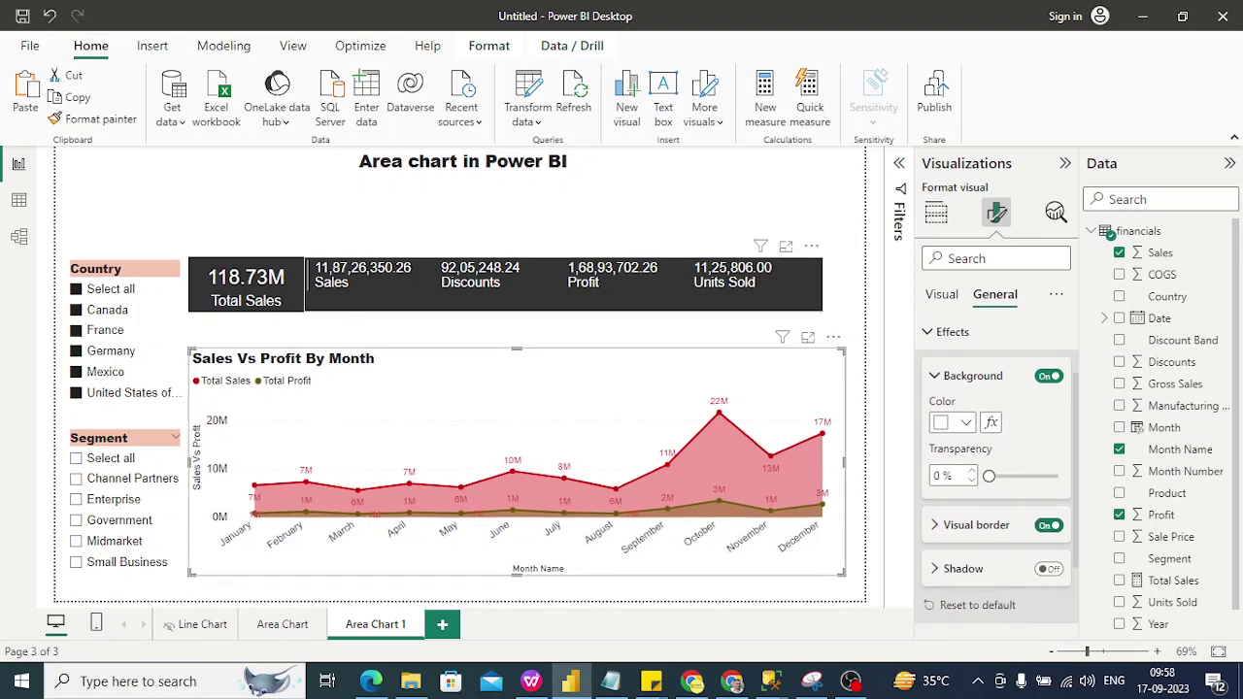
click(621, 215)
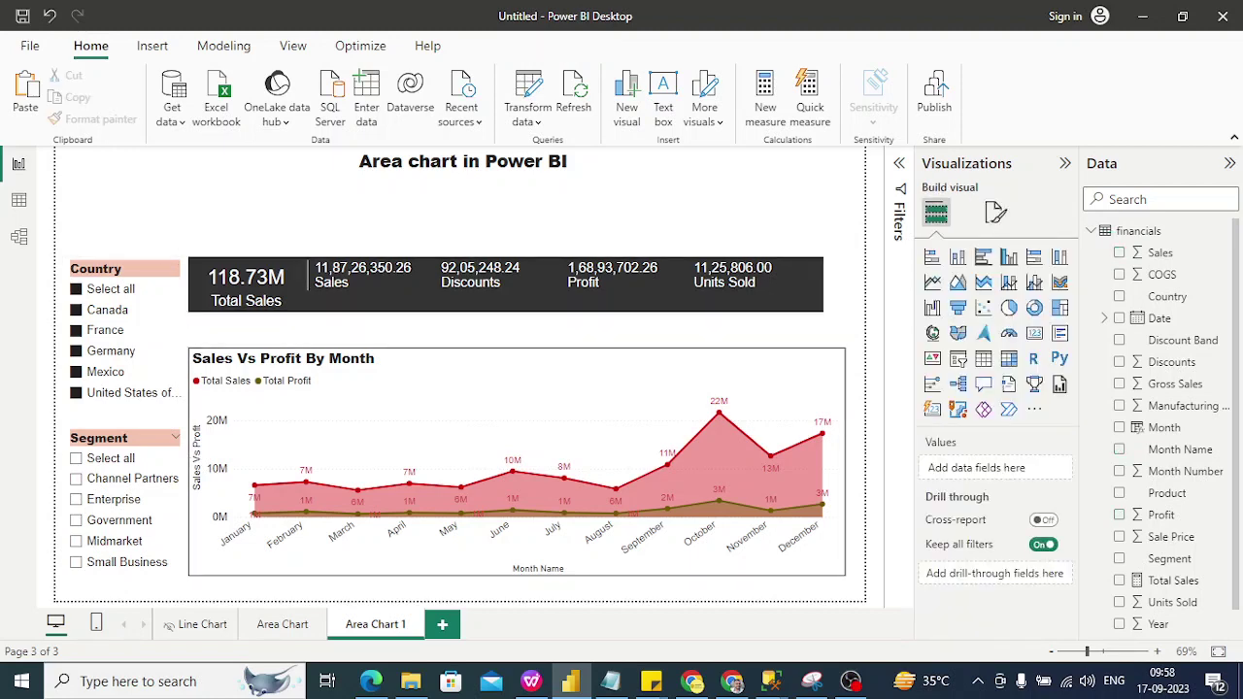
Turn on a visual border around the Country slicer
click(146, 269)
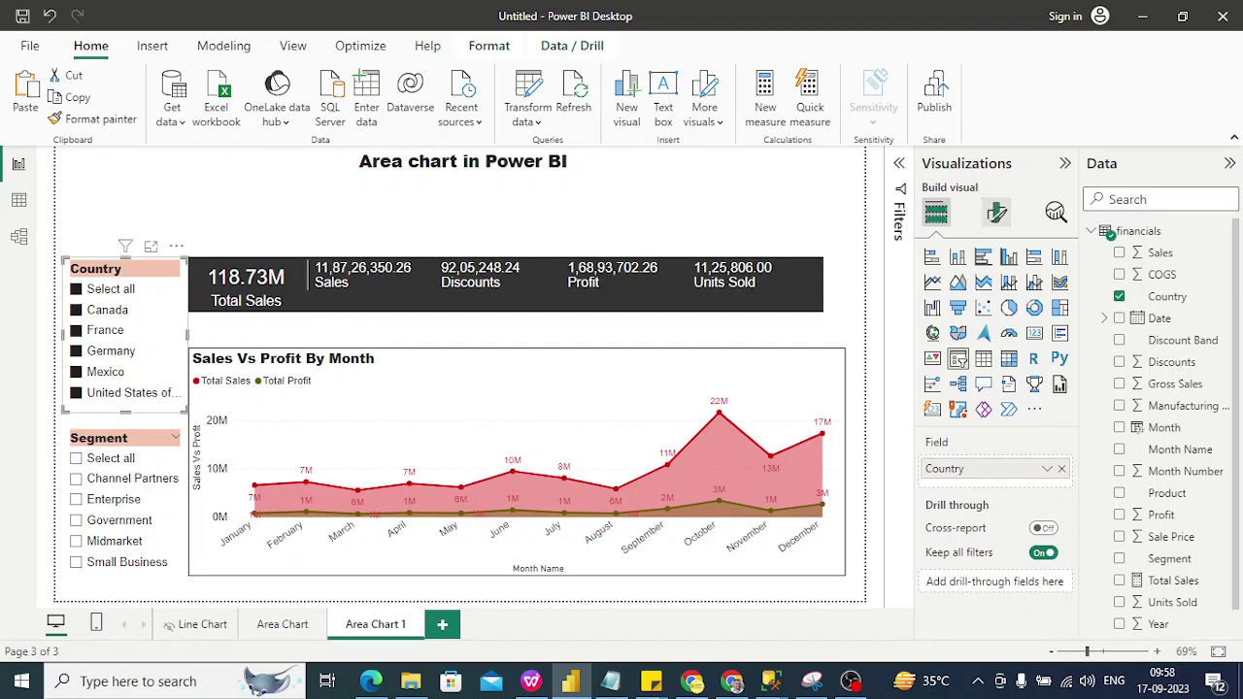
click(996, 212)
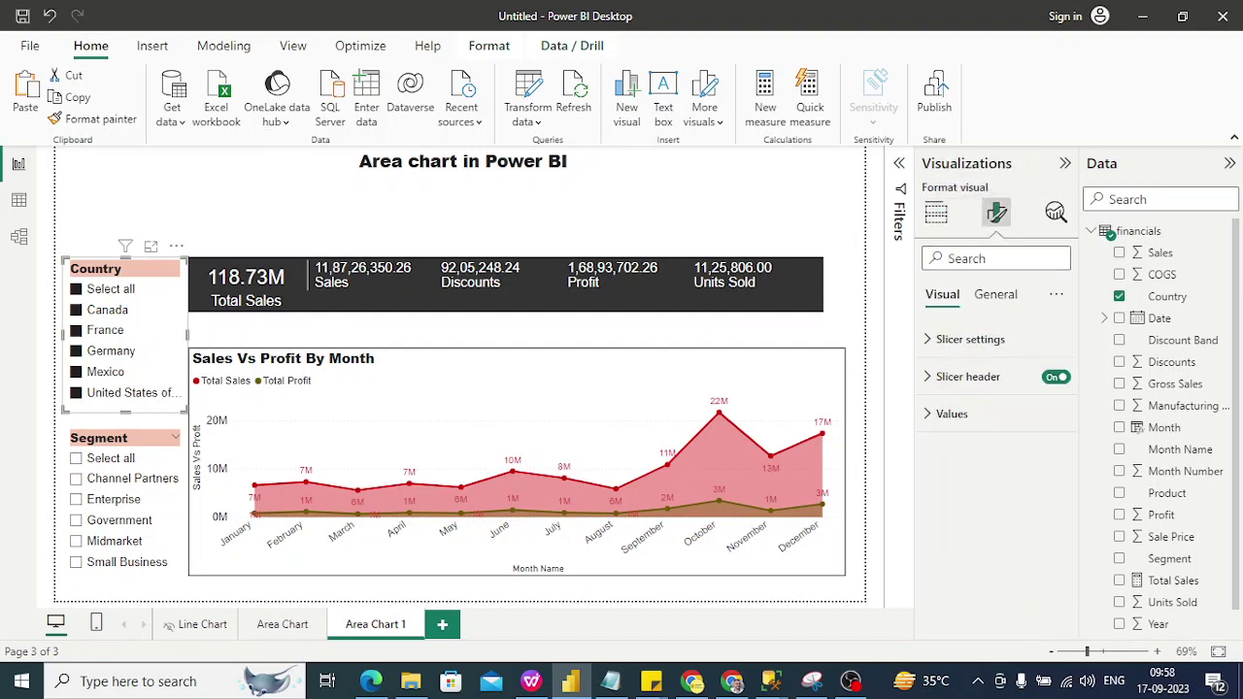
click(995, 293)
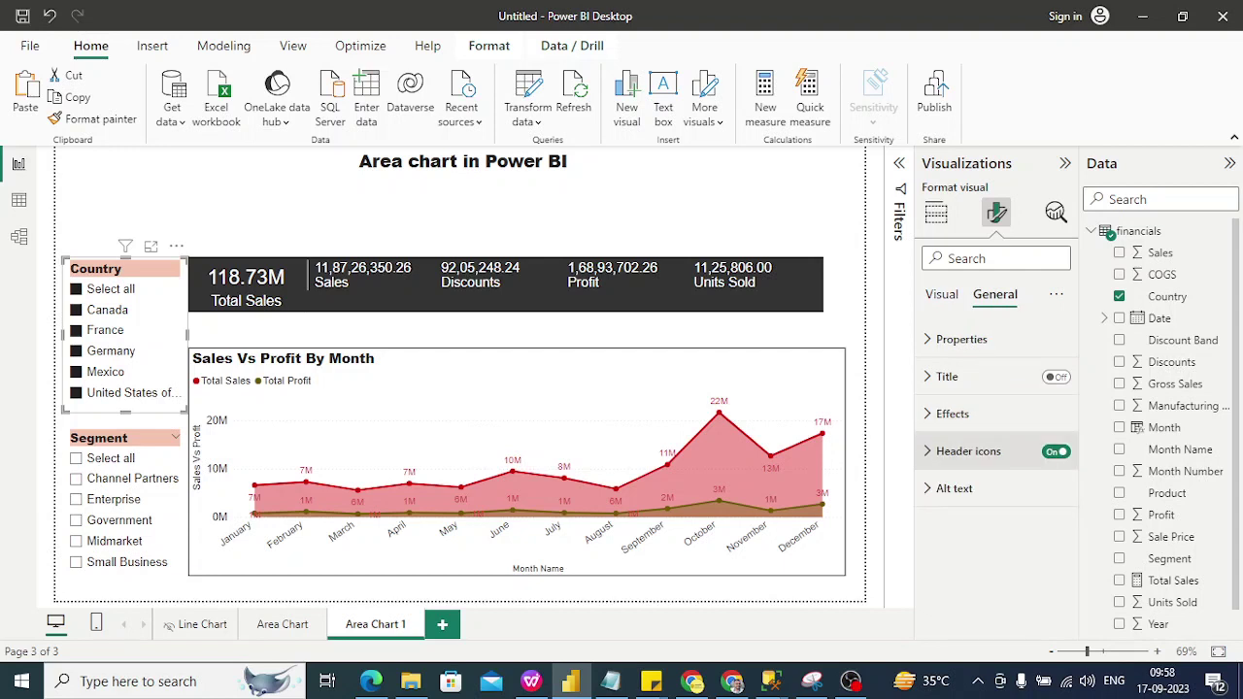
click(952, 414)
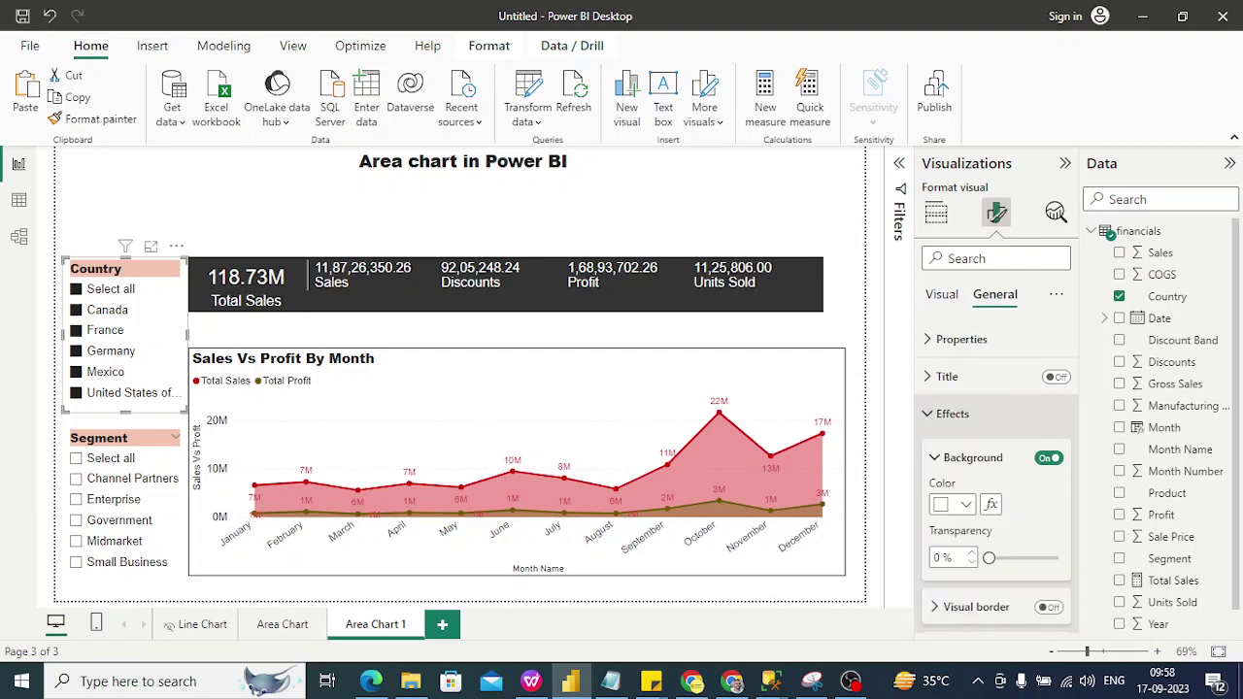
scroll(1000, 524, down, 1)
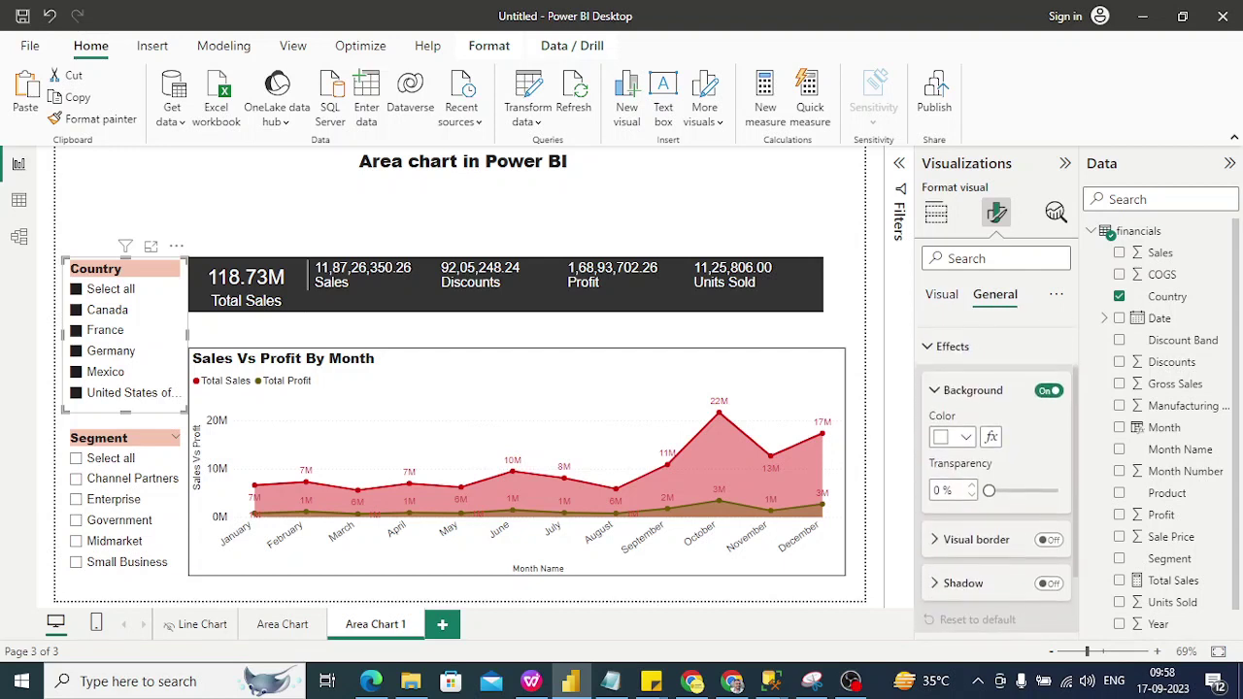
click(1049, 537)
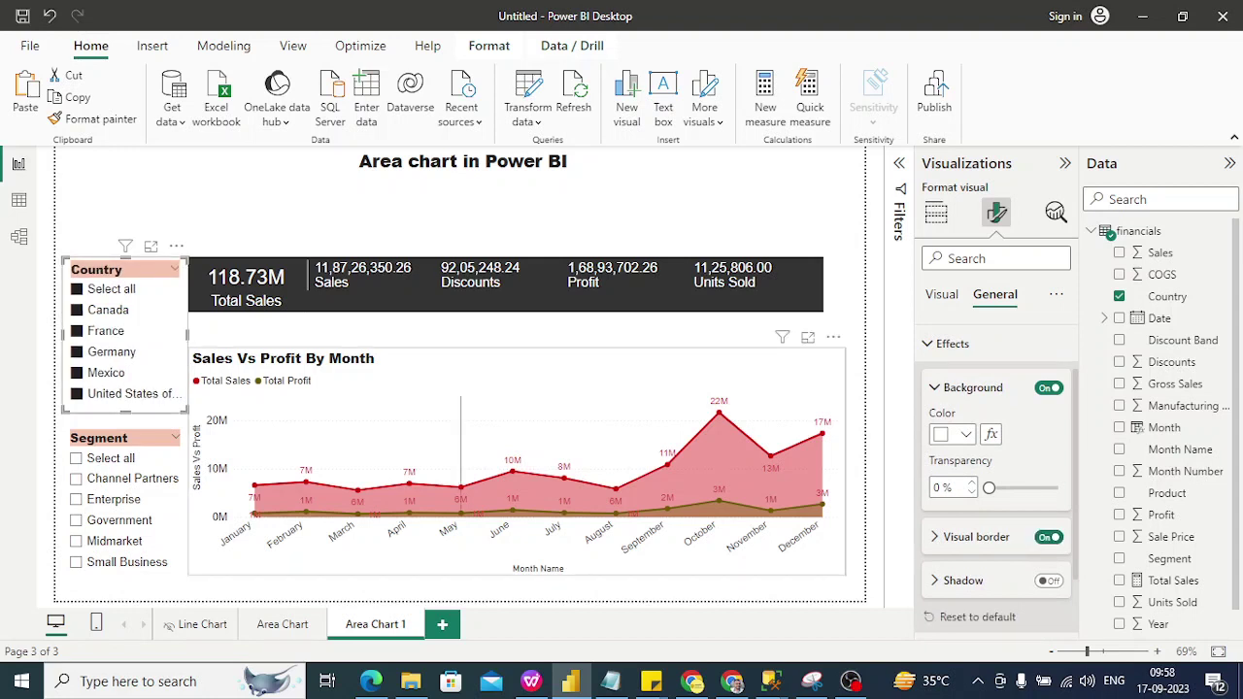
Turn on a visual border around the Segment slicer
click(107, 438)
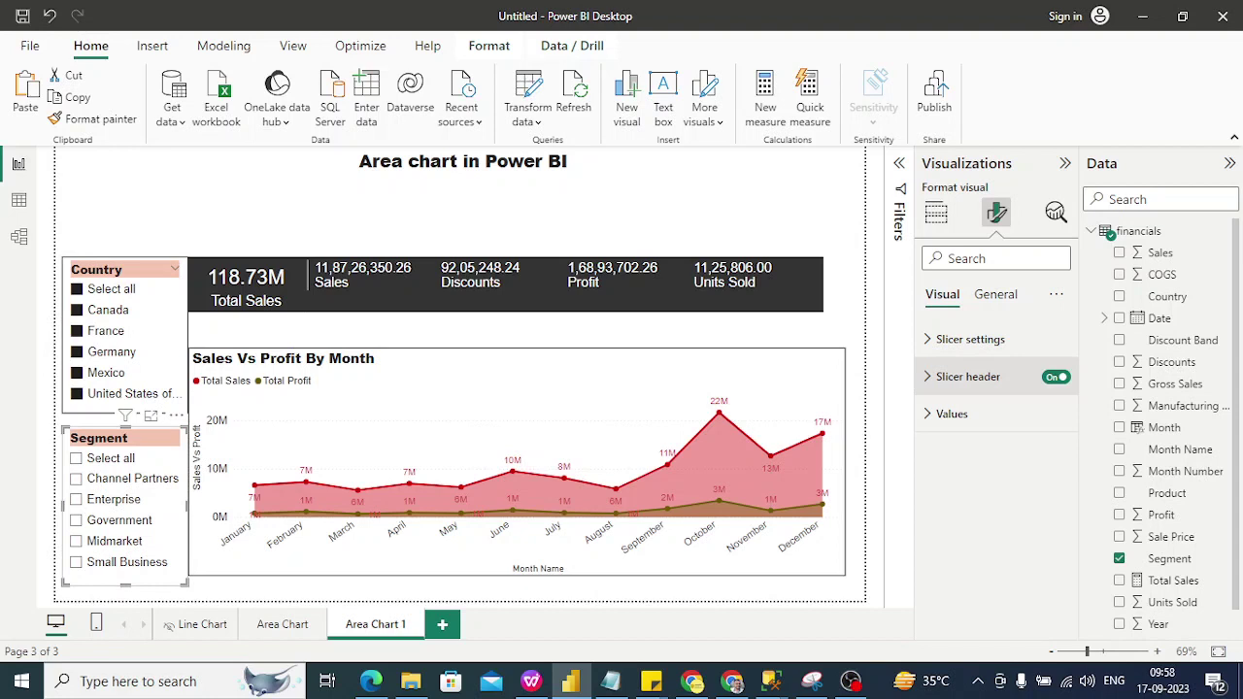
click(995, 294)
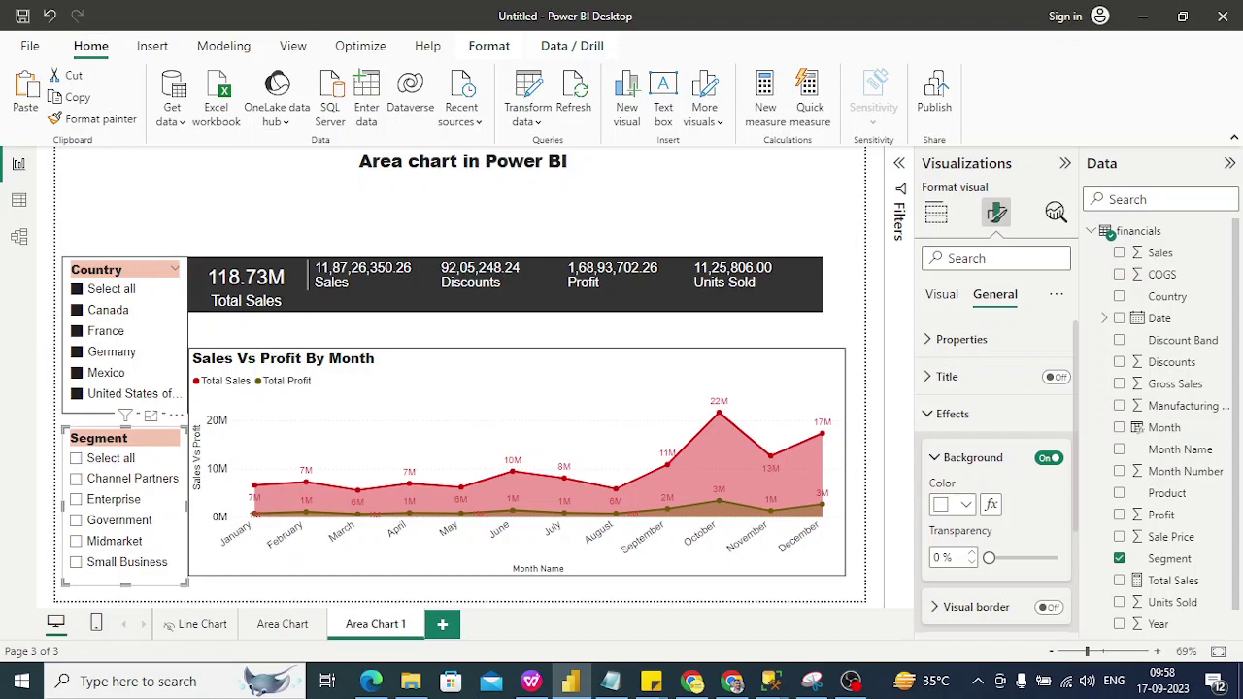
scroll(996, 478, down, 3)
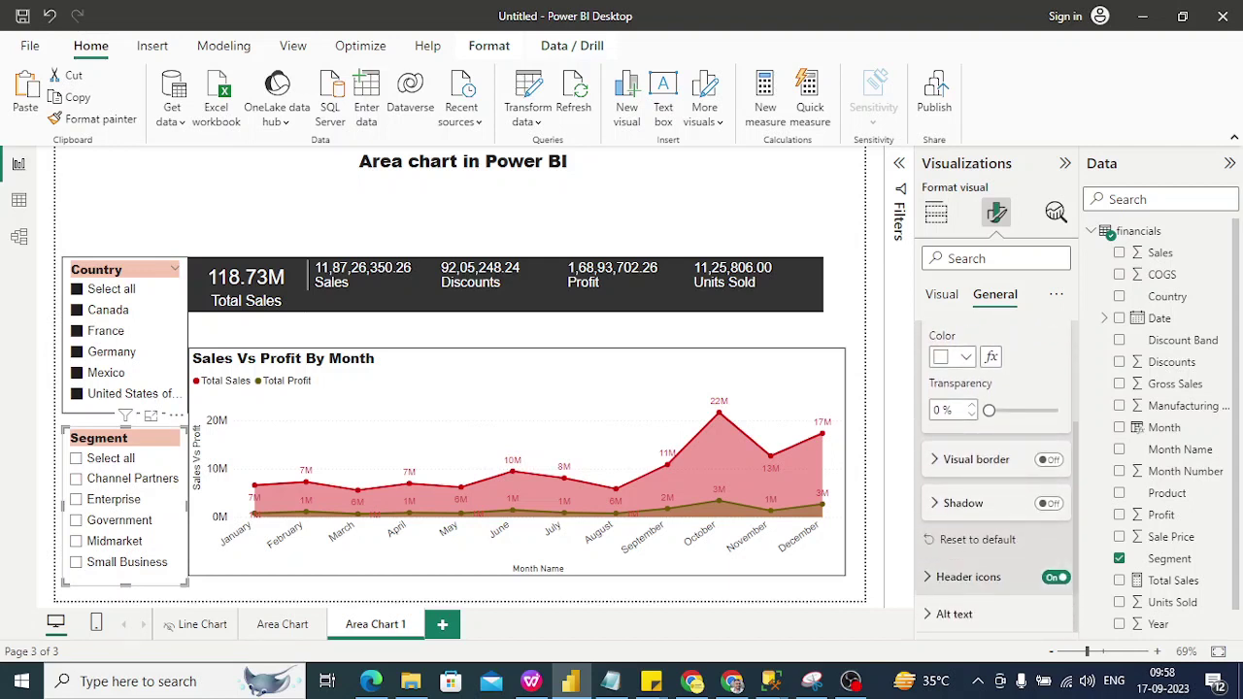
click(1049, 459)
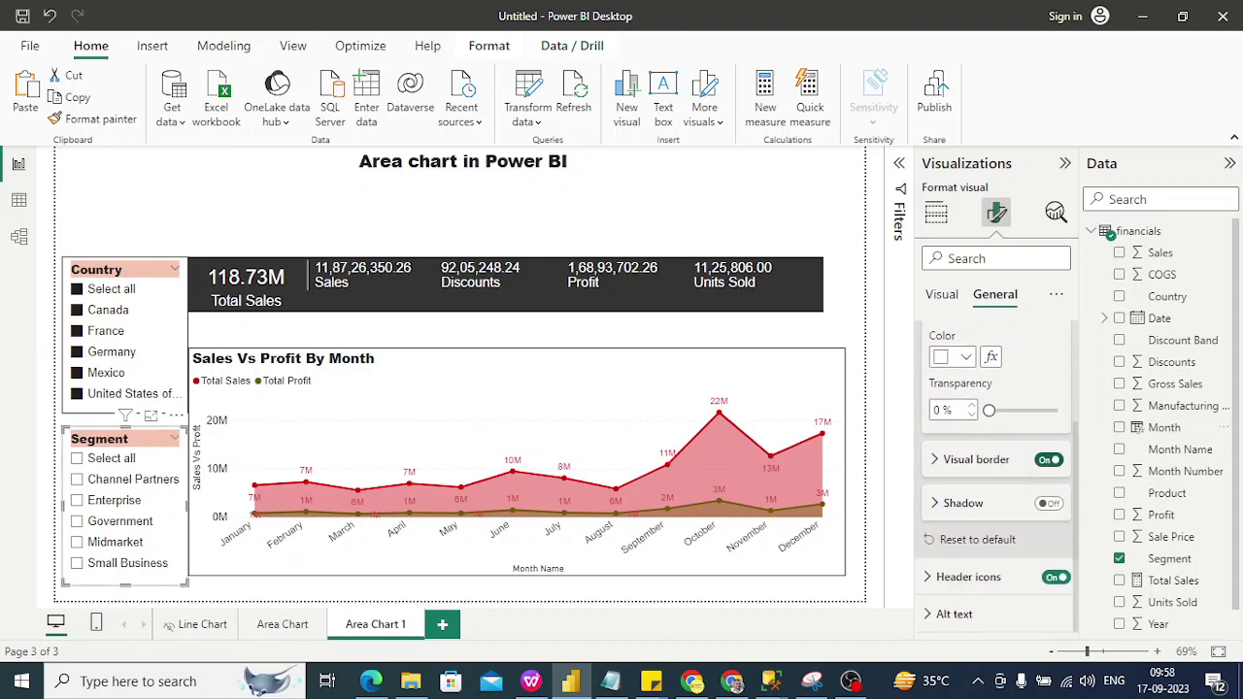
click(359, 161)
click(359, 160)
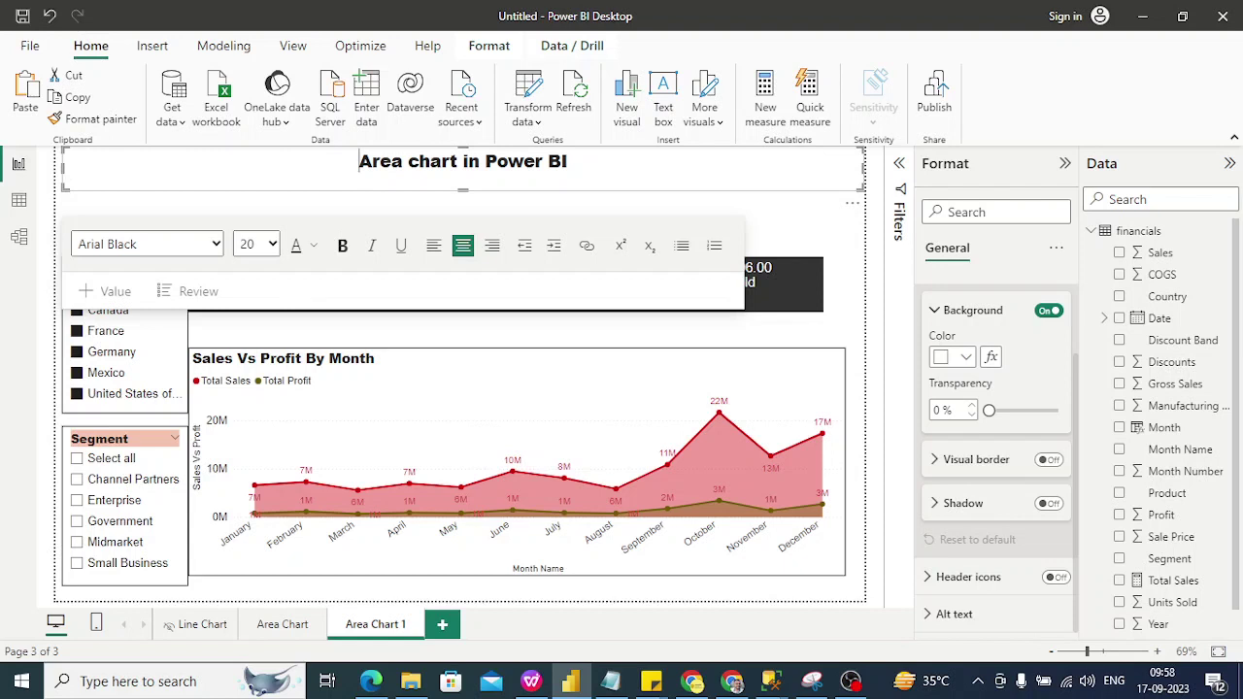
click(971, 309)
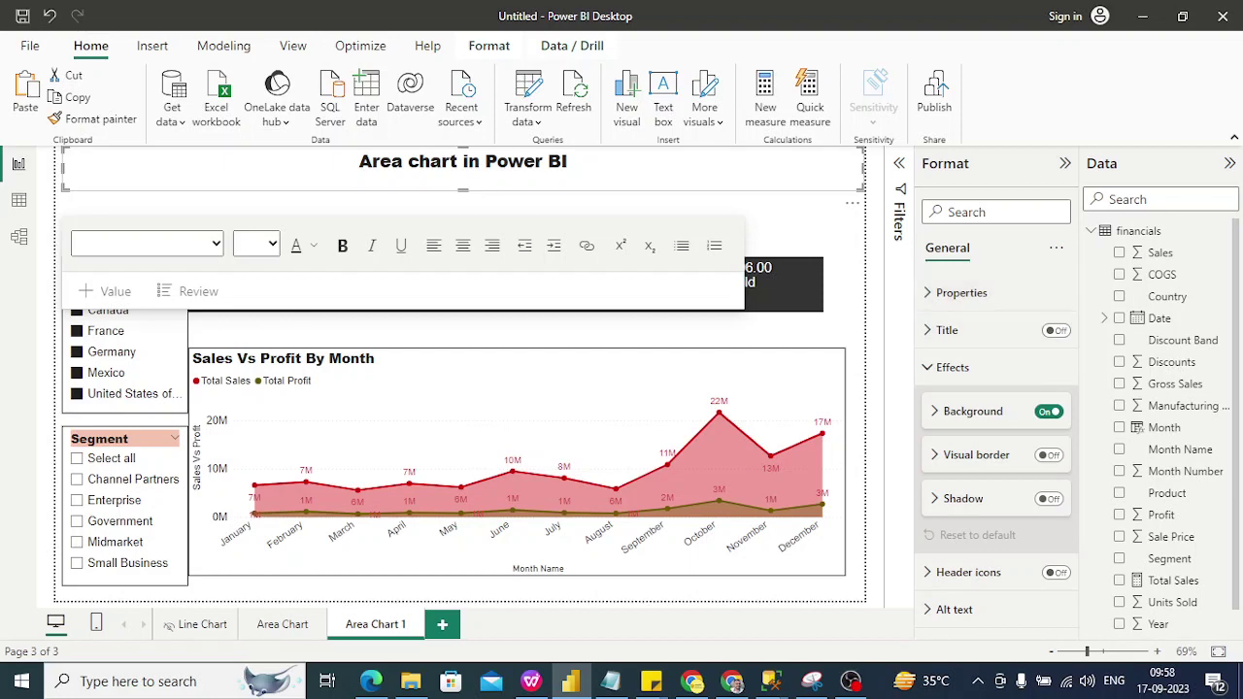
click(791, 226)
Widen the multi-row card until its right edge lines up with the area chart below
click(563, 294)
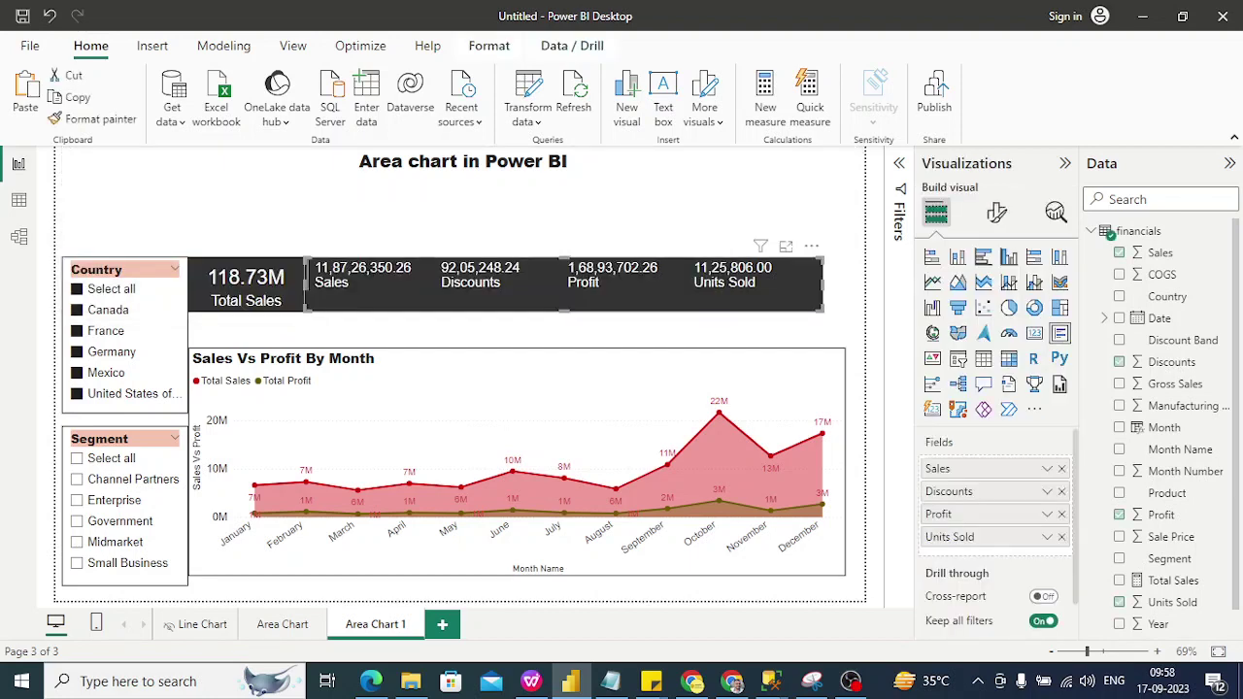
drag(821, 285, 844, 284)
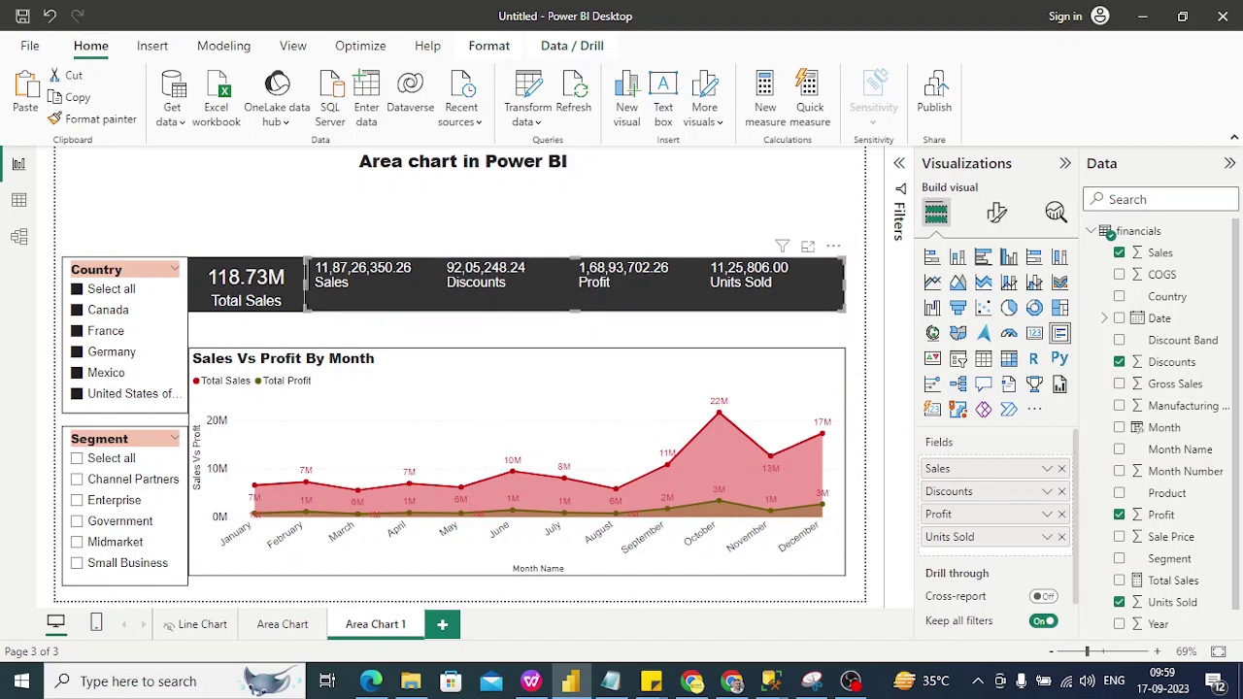
click(784, 250)
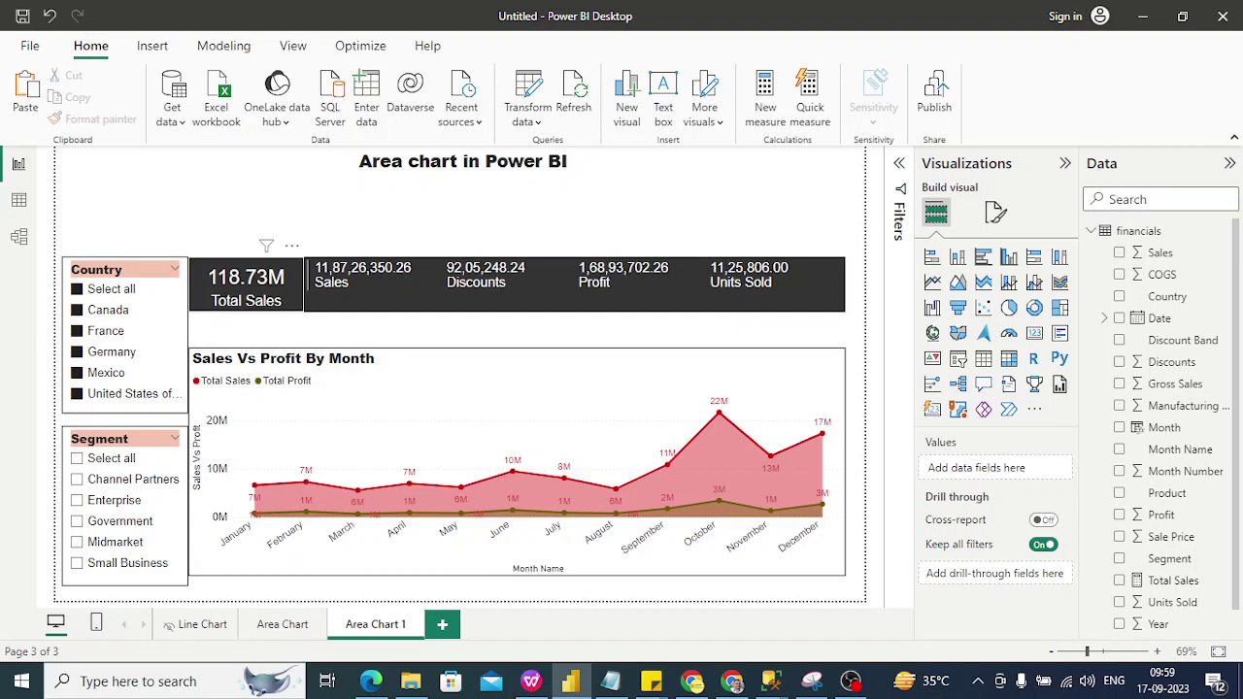
Set the Total Sales card's background color to a medium grey from the theme colors
click(246, 286)
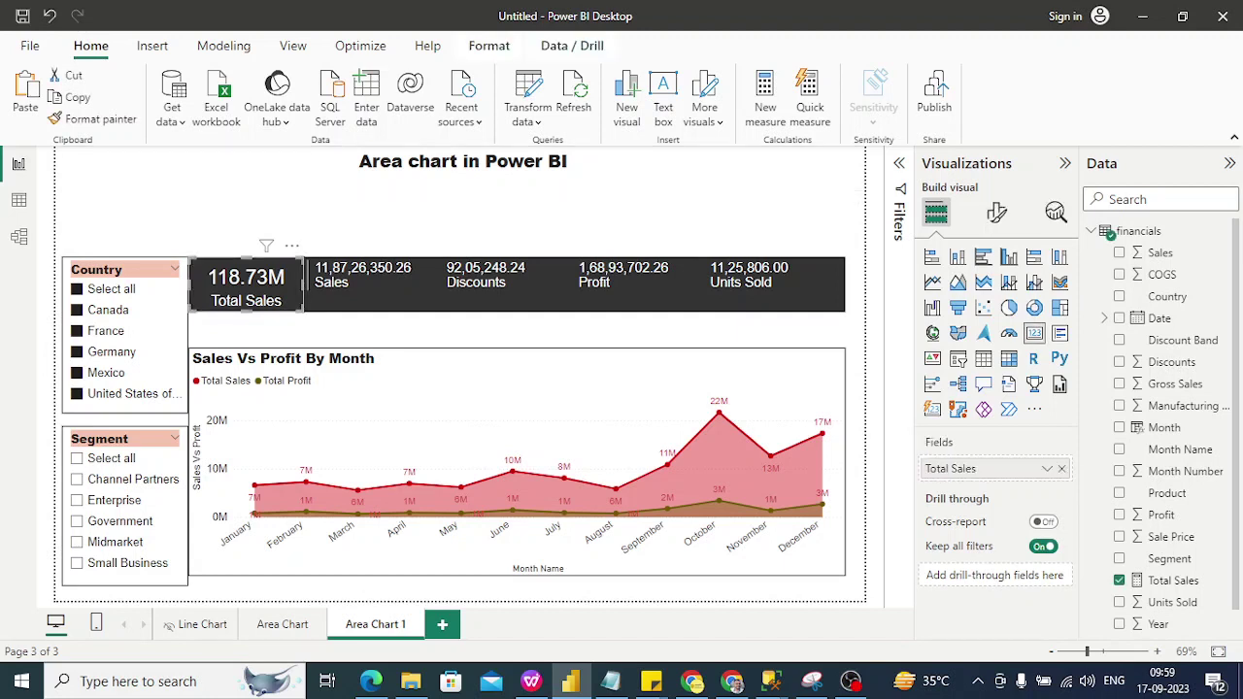
click(996, 212)
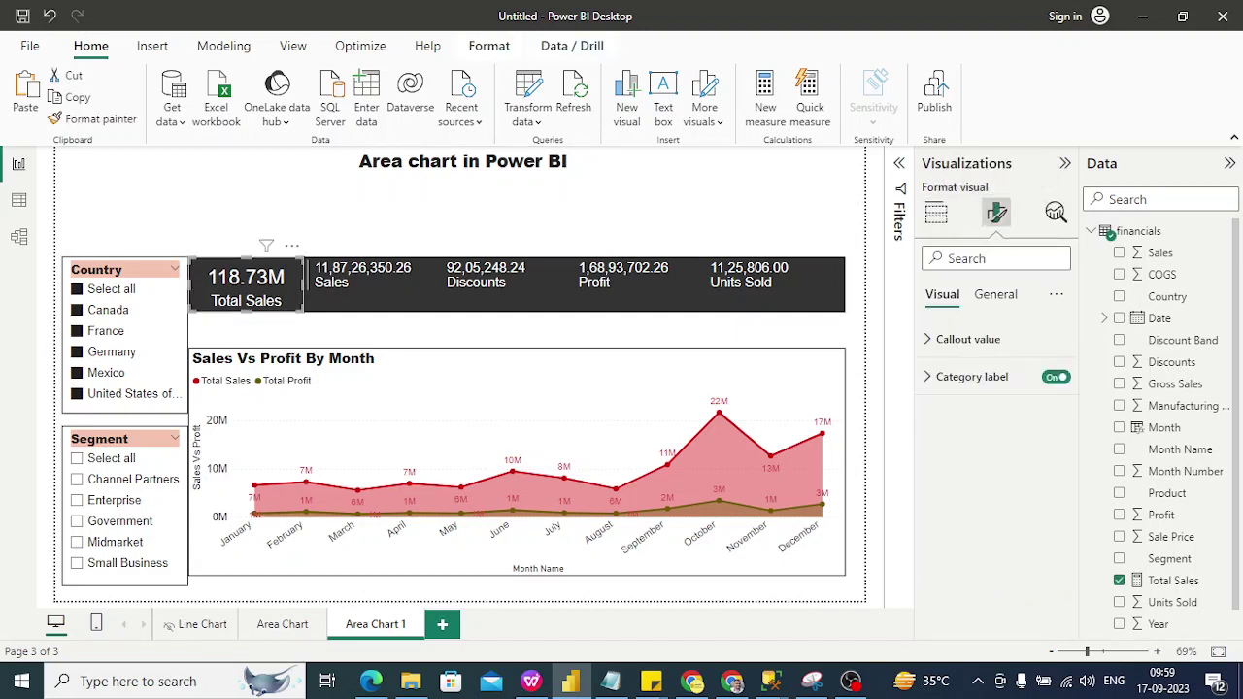
click(968, 339)
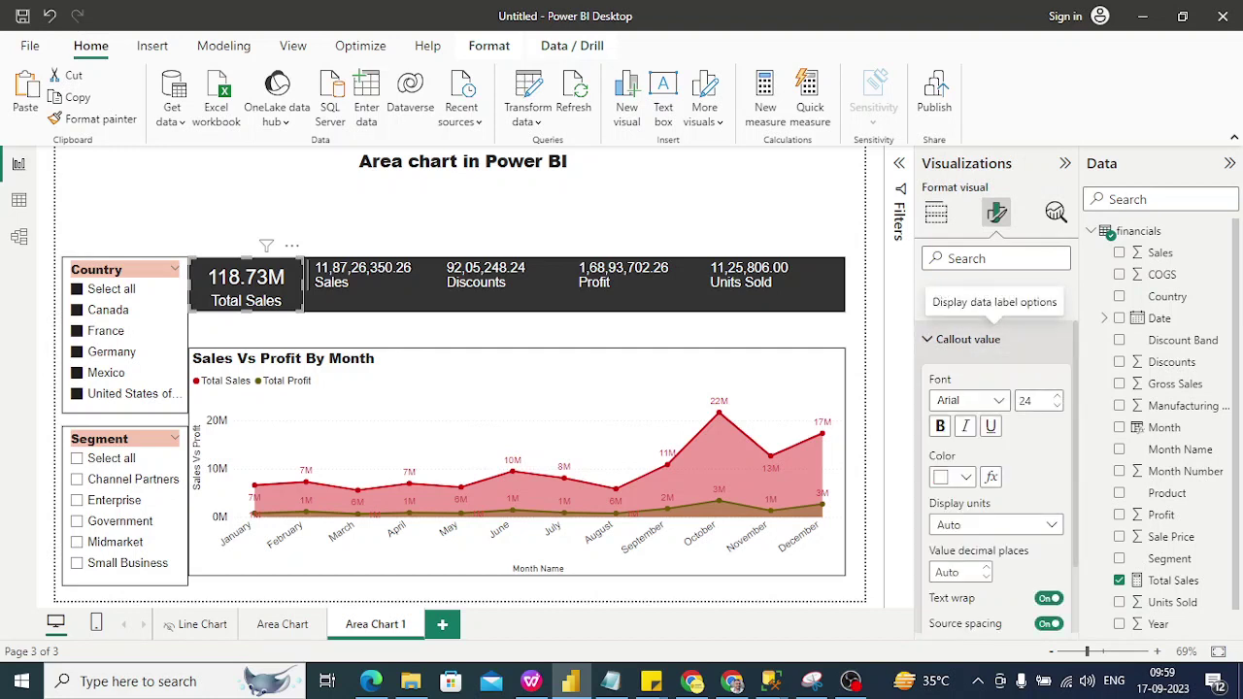
click(995, 293)
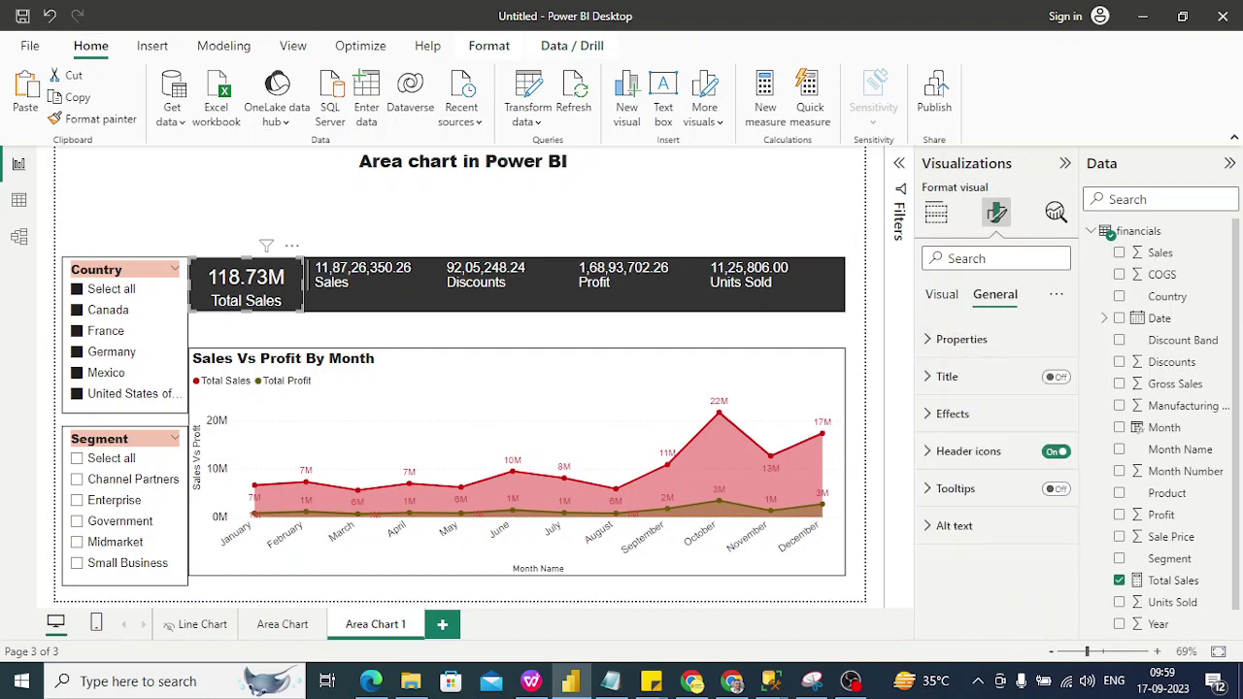
click(951, 412)
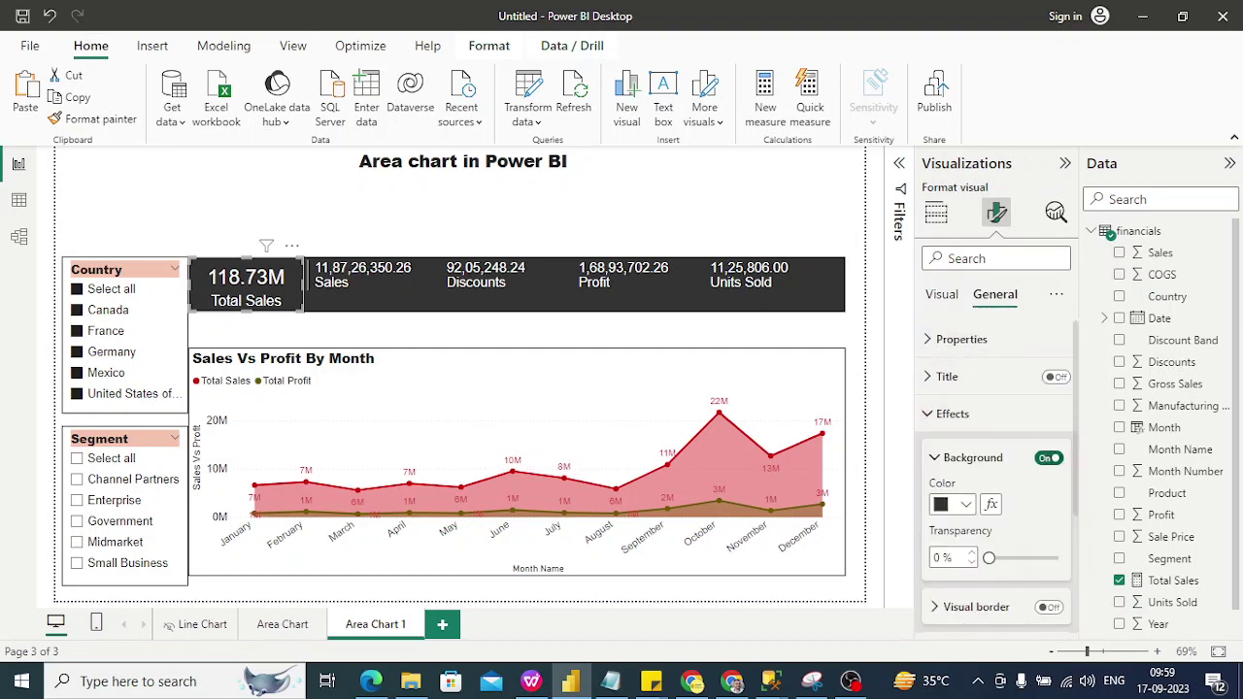
click(964, 504)
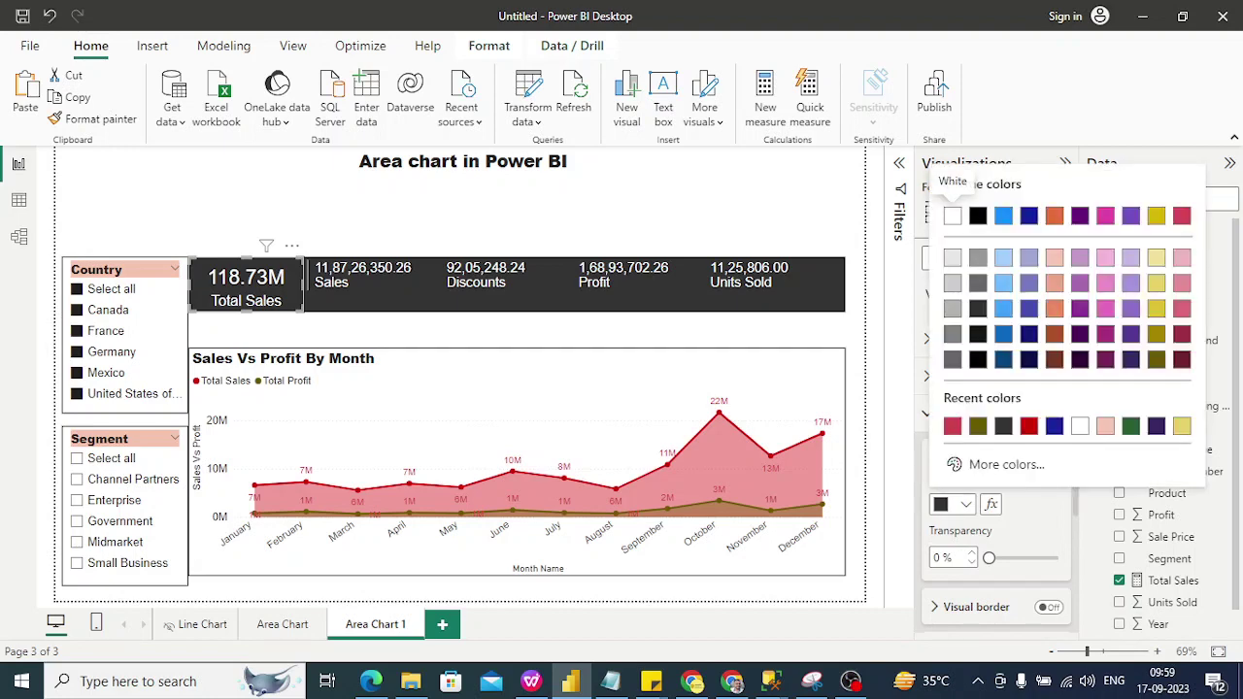
click(953, 333)
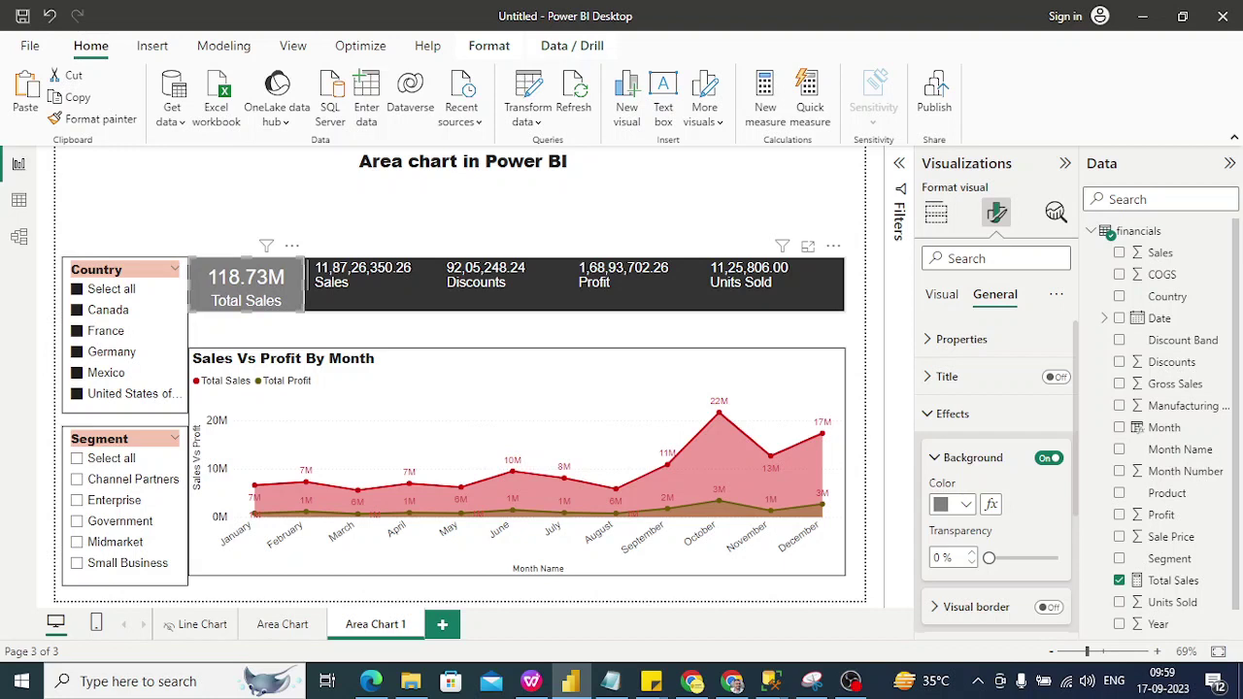
Set the multi-row card's background to a light grey and deselect it
click(574, 285)
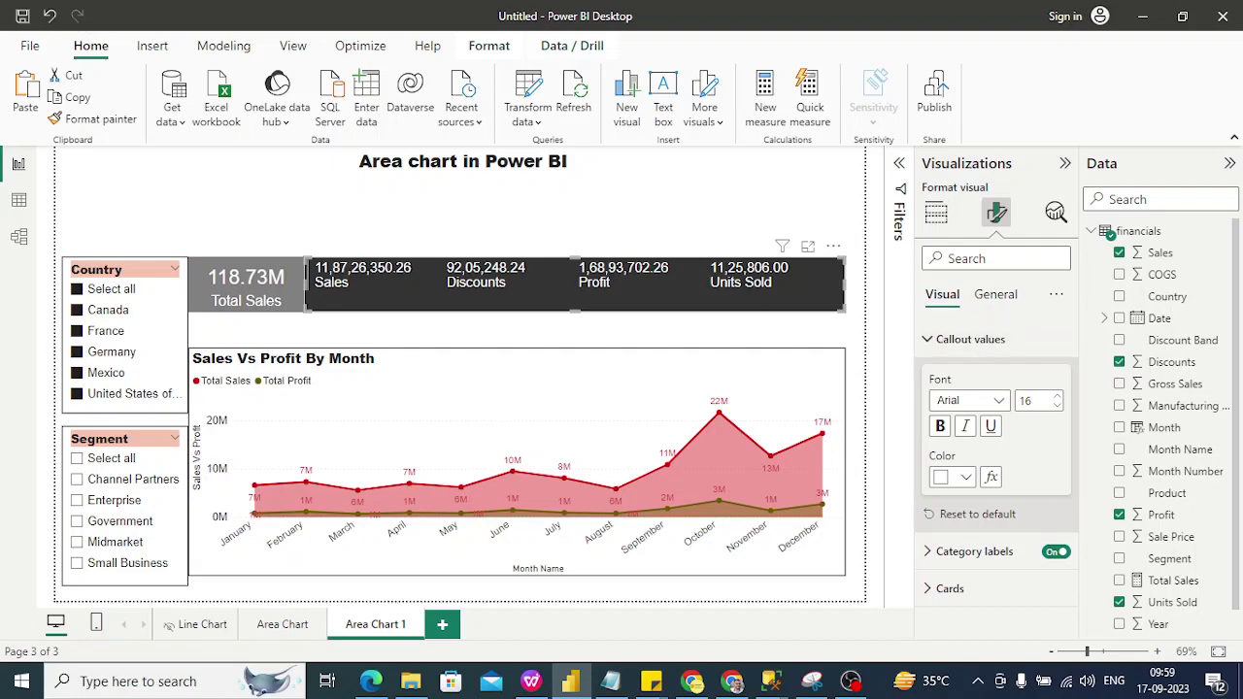
click(994, 294)
click(953, 504)
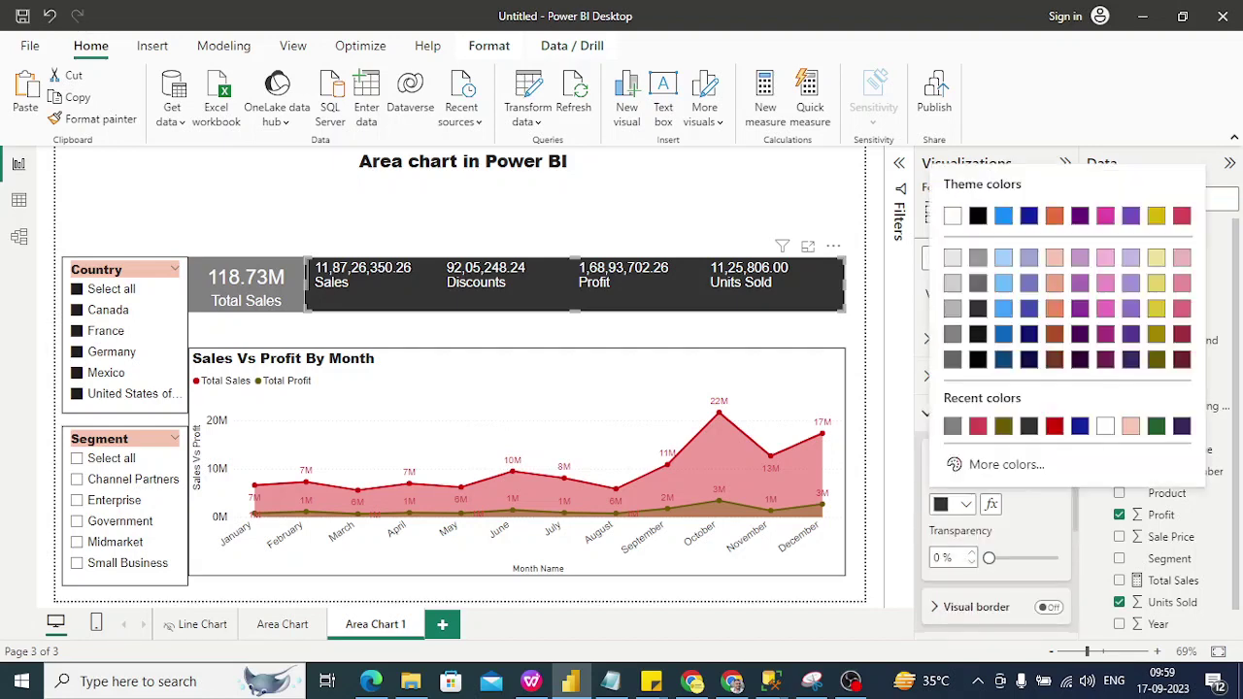
click(952, 333)
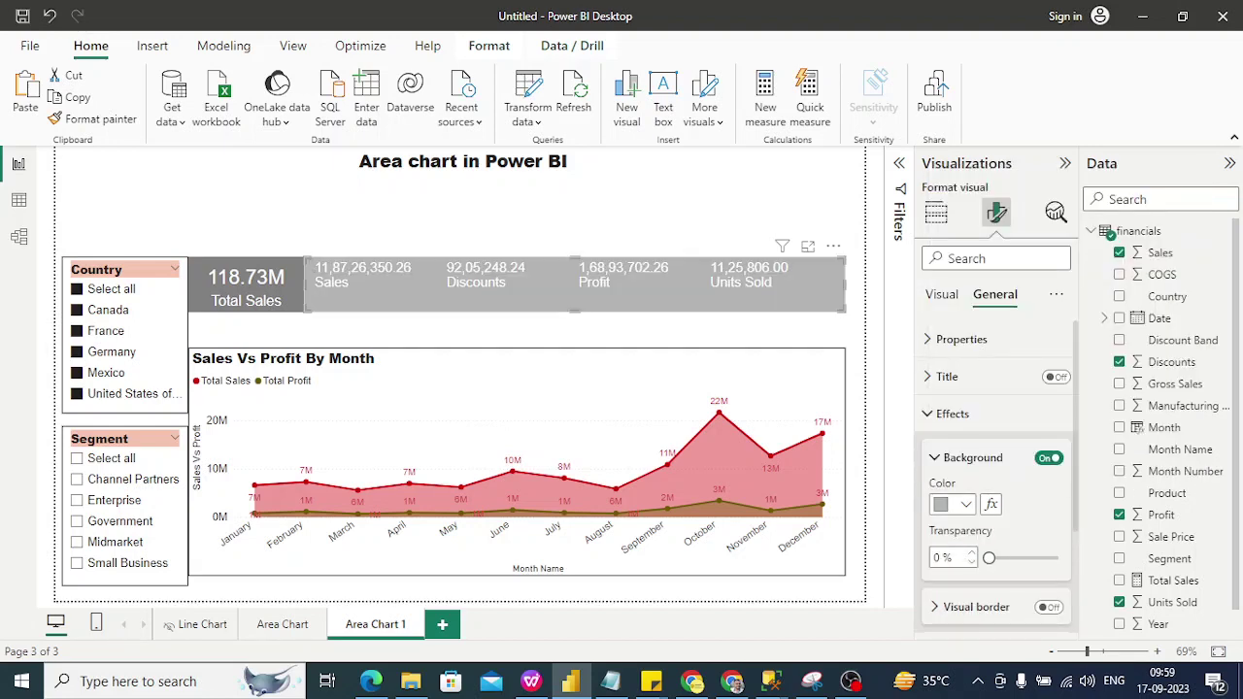
click(670, 210)
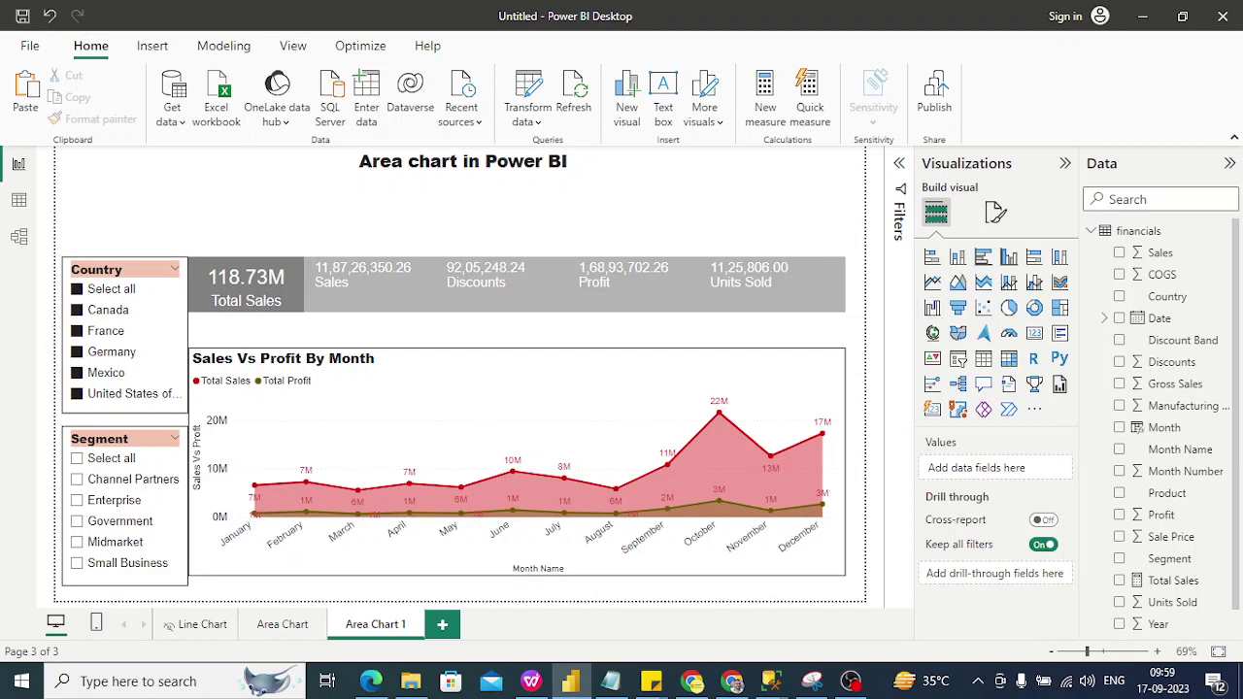
Copy the Total Sales card's formatting onto the multi-row card with the Format painter
click(246, 286)
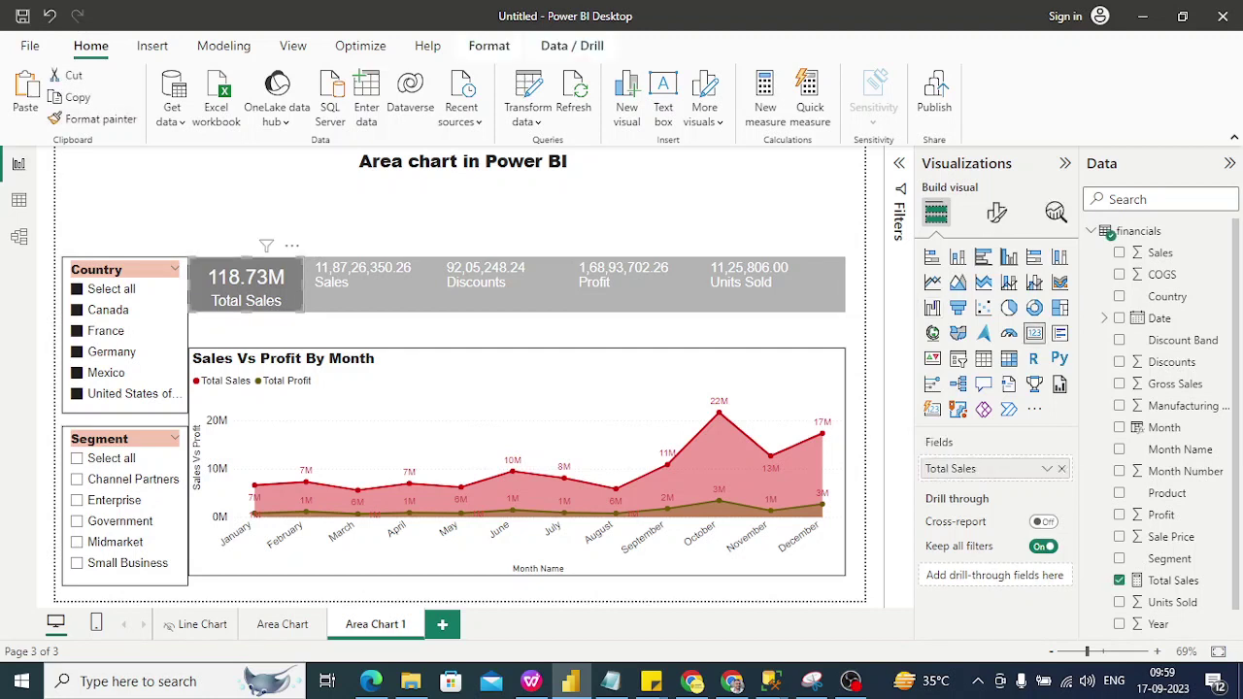
click(93, 119)
key(Escape)
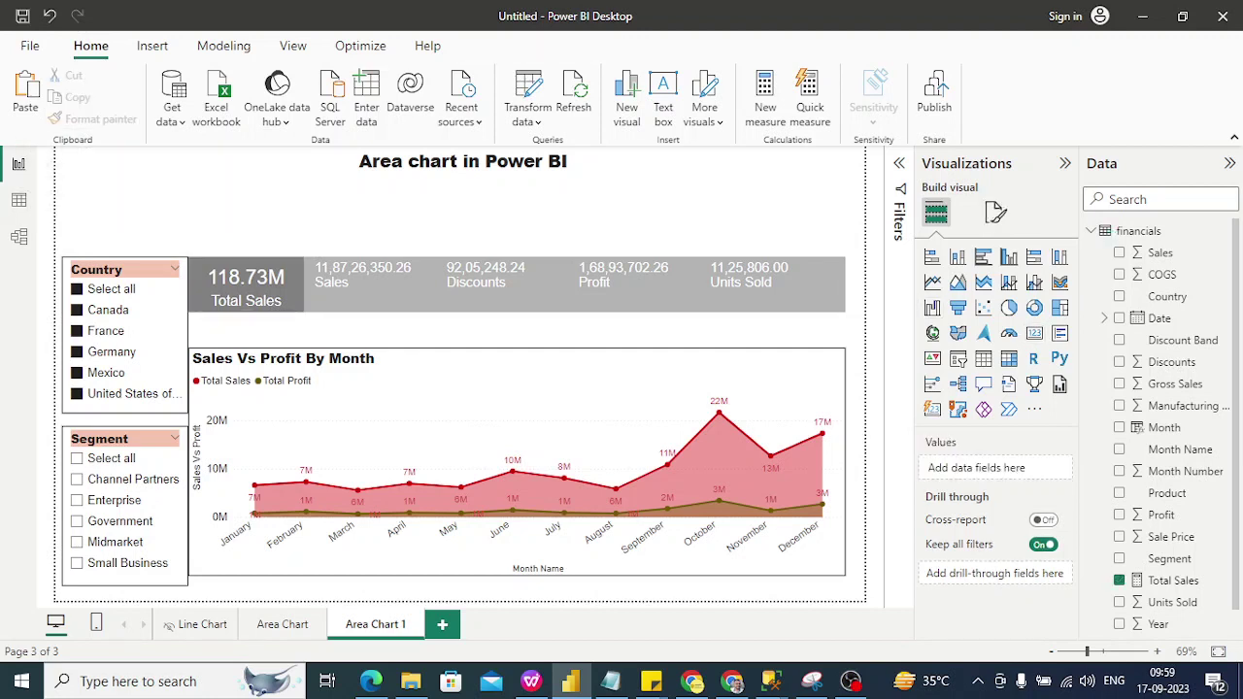
click(246, 285)
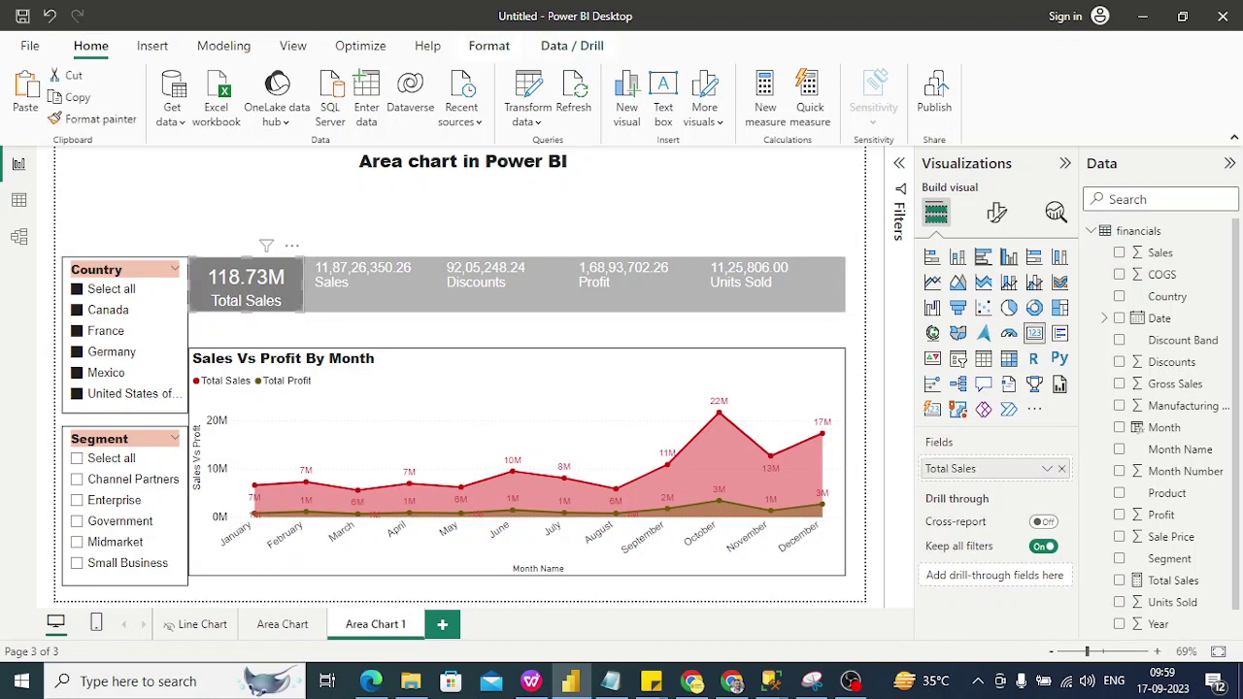
click(96, 119)
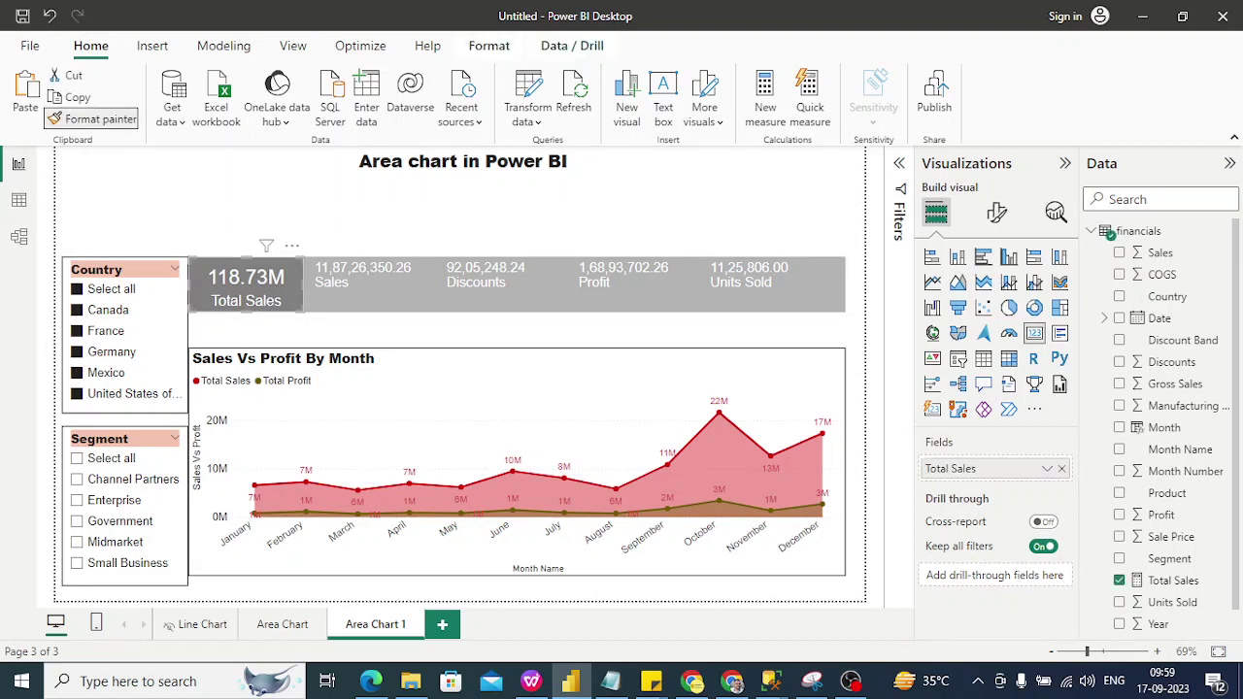
click(572, 283)
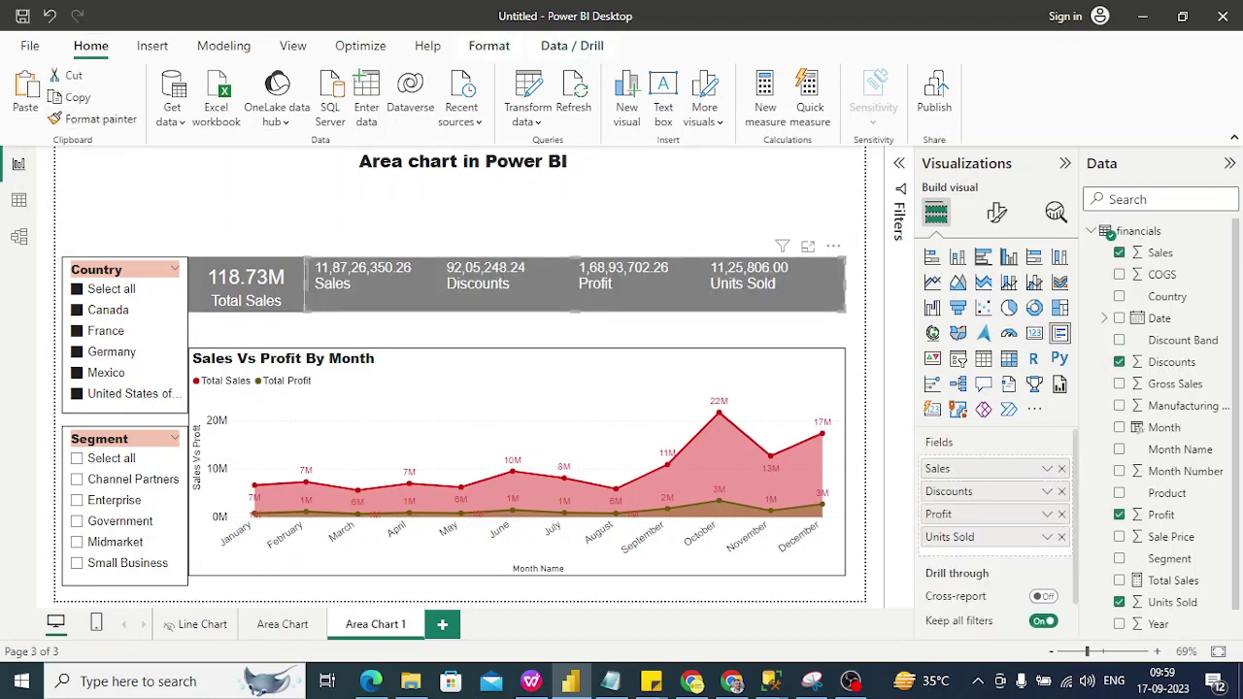
key(Escape)
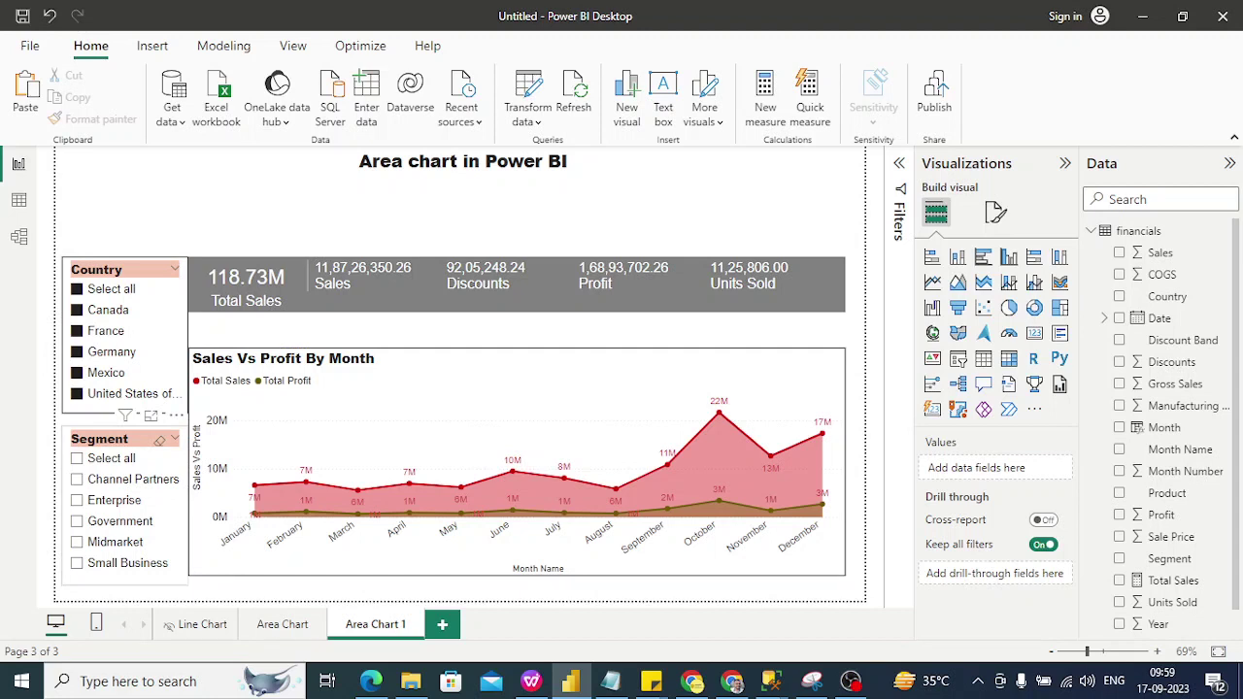
Shorten the Segment slicer so its lower edge lines up with the area chart's lower border
click(124, 438)
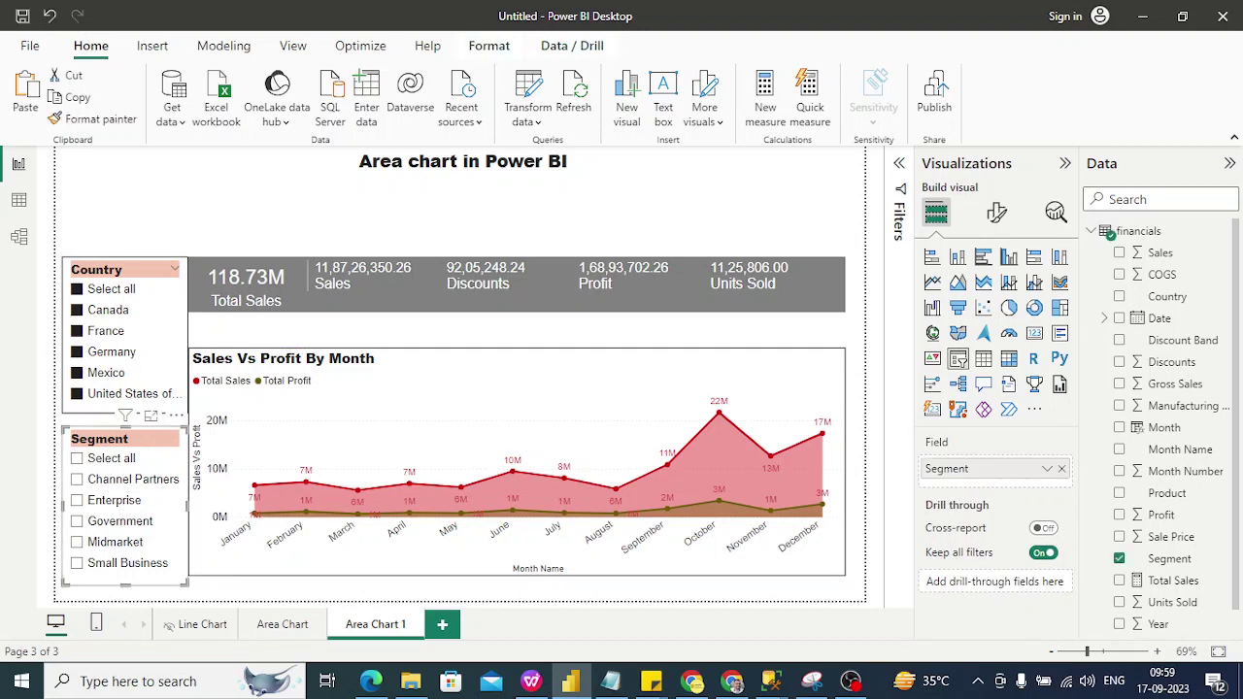
drag(125, 575, 125, 575)
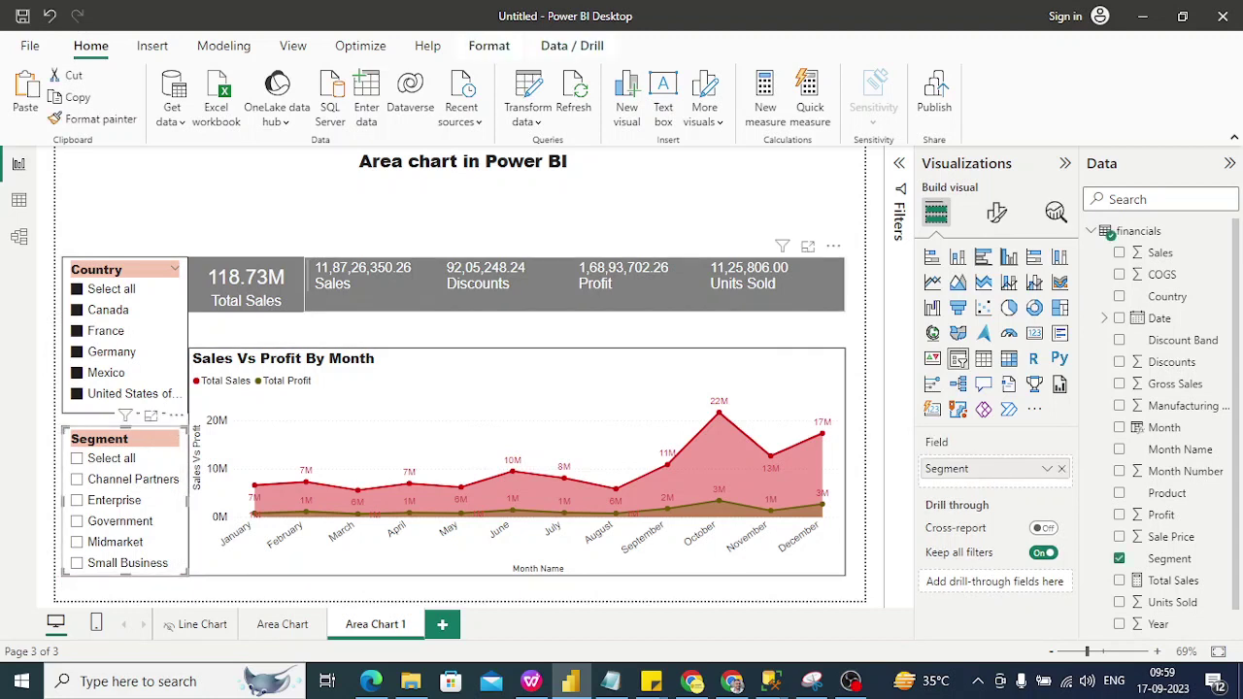
click(583, 213)
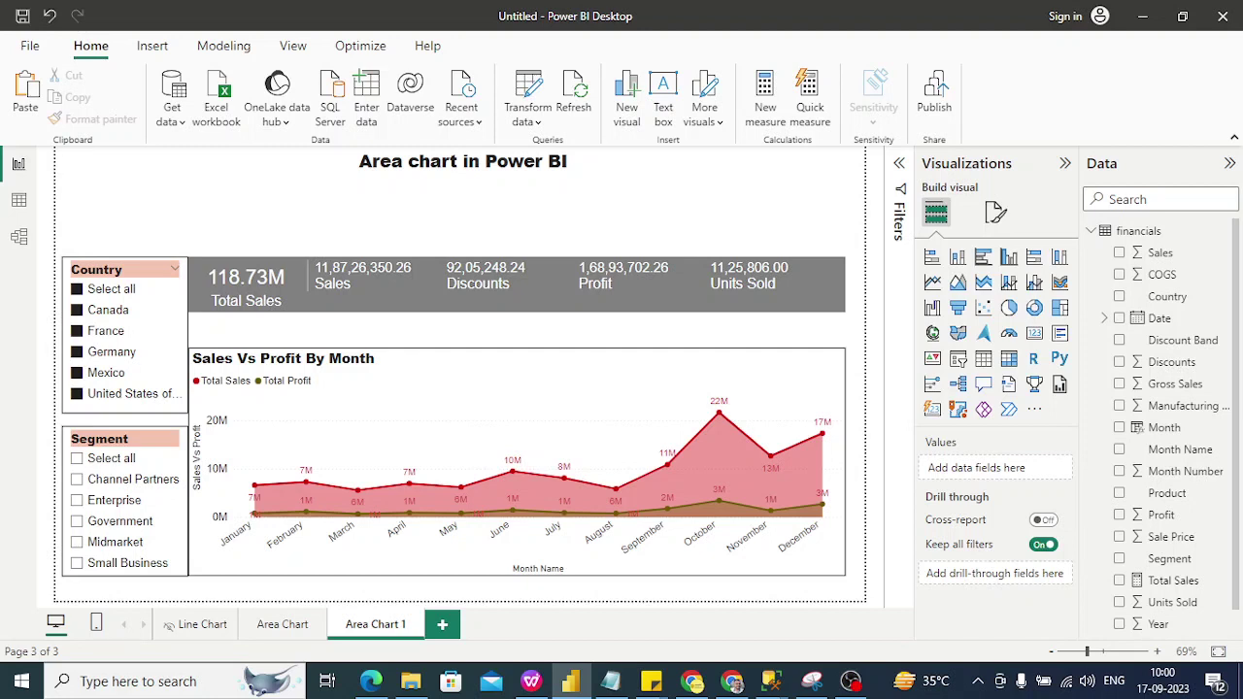
View the Area Chart page for comparison and return to the Area Chart 1 page
click(282, 624)
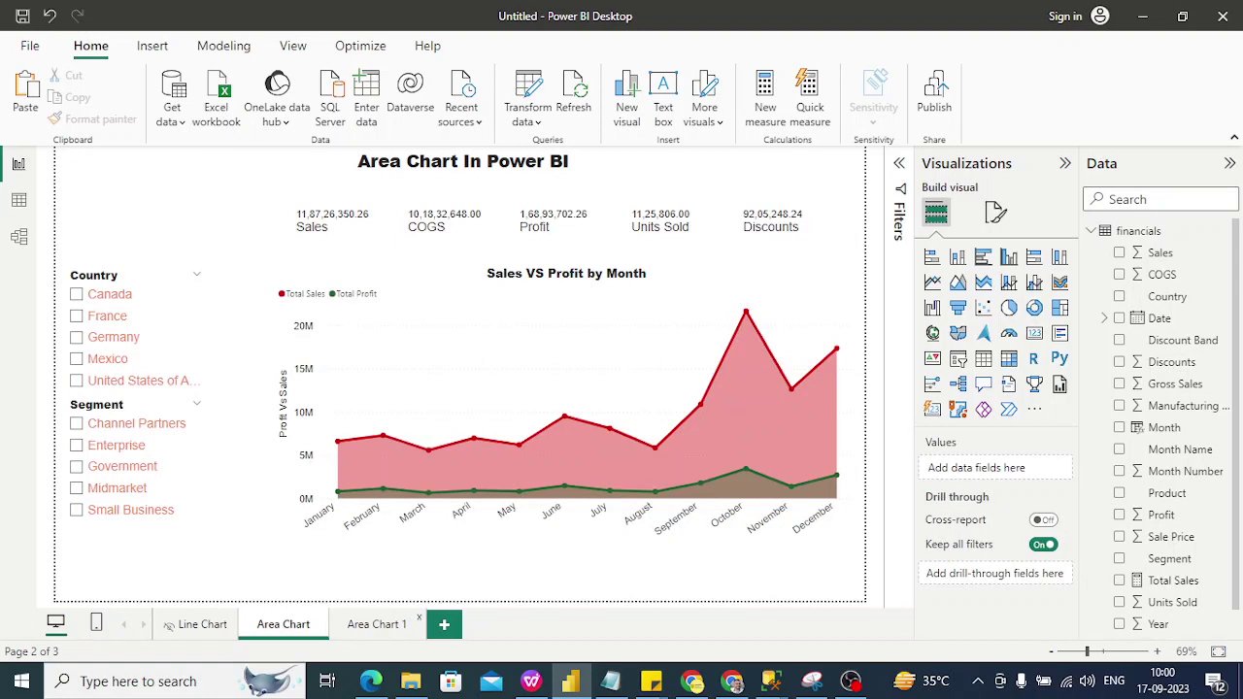
click(376, 624)
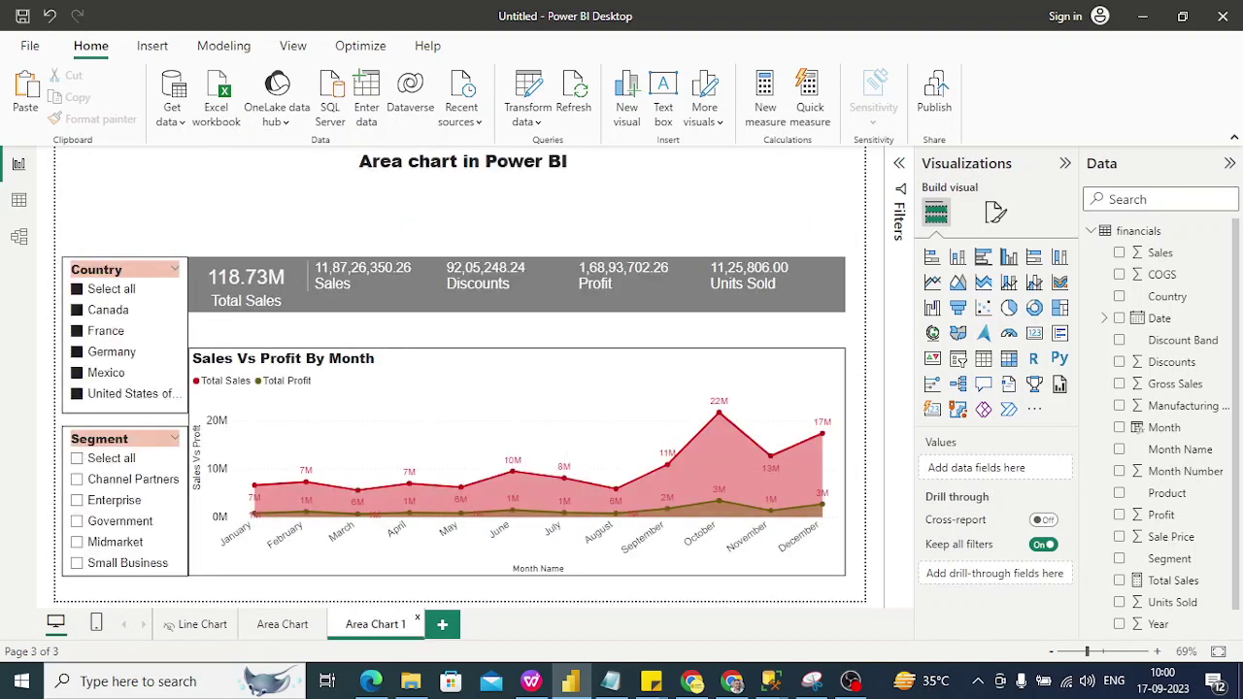